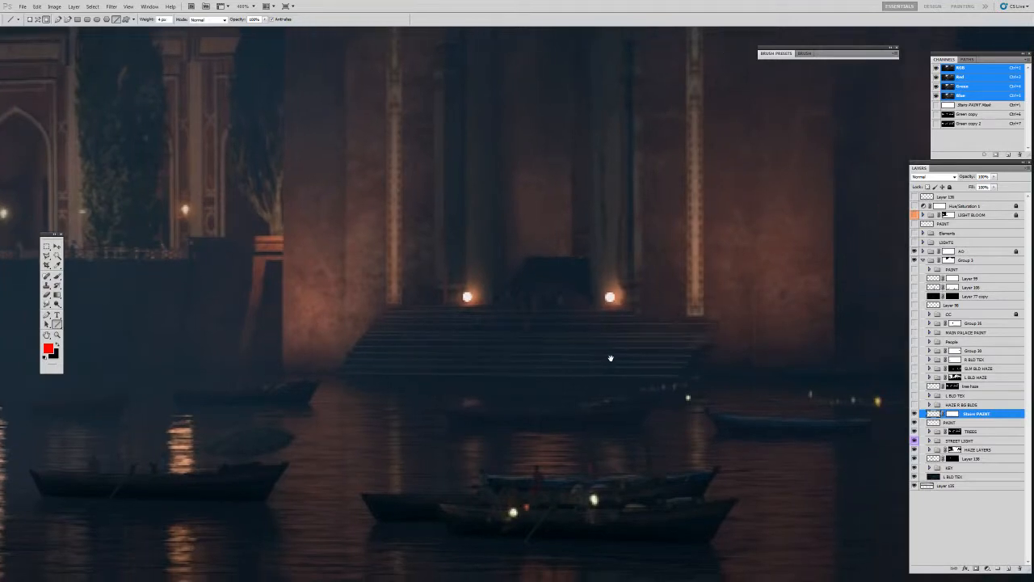
Add a new layer above the Stairs PAINT layer, hide Stairs PAINT, and make the new layer active.
{"action": "left_click", "coordinate": [1000, 565]}
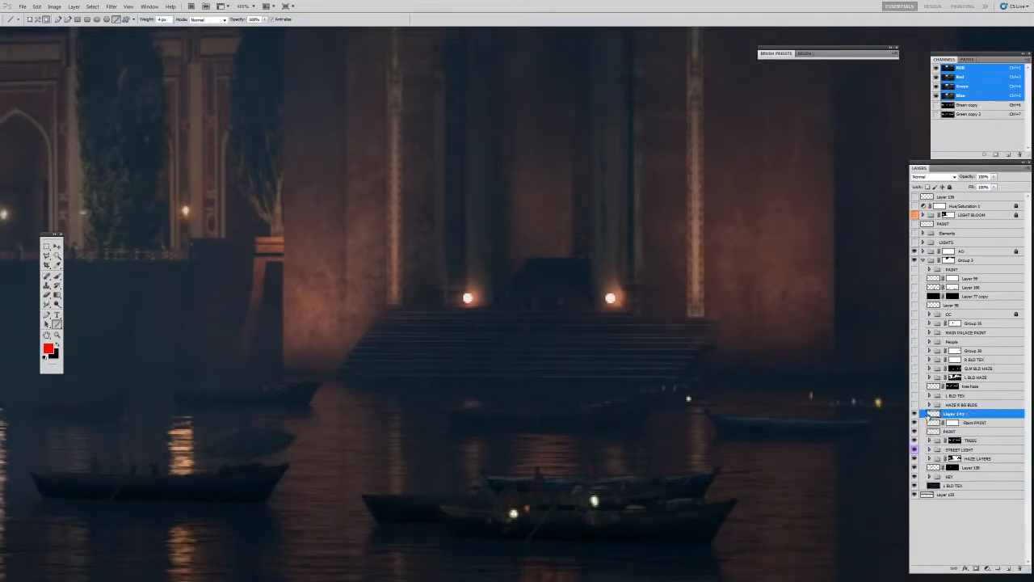
{"action": "left_click", "coordinate": [937, 423]}
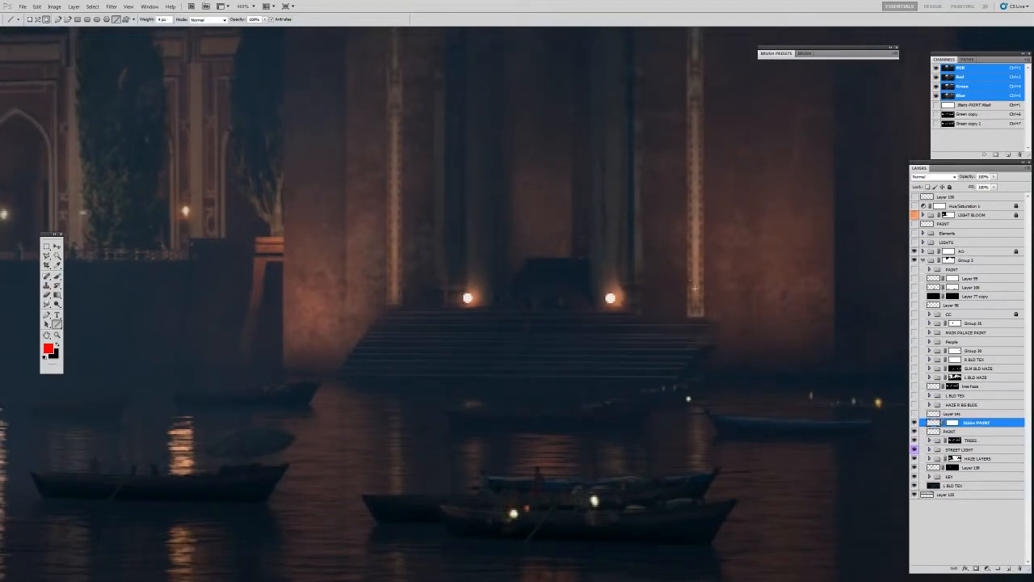
{"action": "left_click", "coordinate": [914, 422]}
{"action": "left_click", "coordinate": [915, 414]}
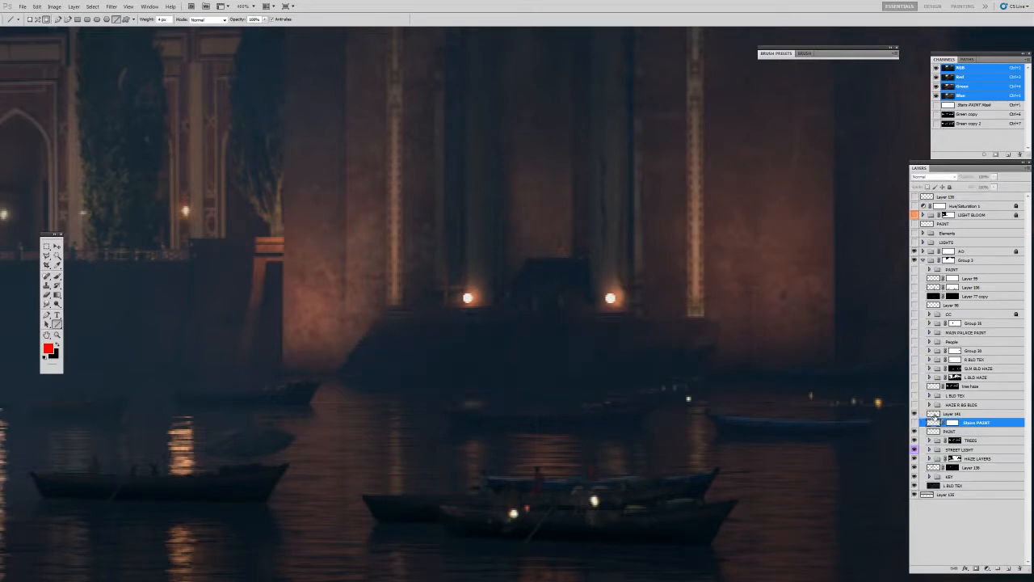
{"action": "left_click", "coordinate": [935, 414]}
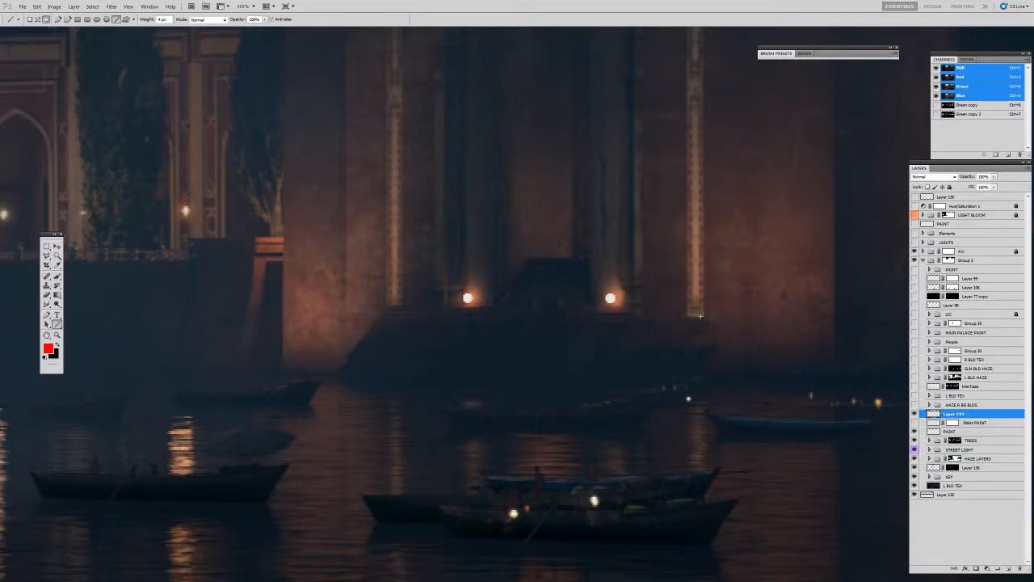
Sample the dark brown at the foot of the left column and try a line across the top of the stairs.
{"action": "key", "text": "i"}
{"action": "left_click", "coordinate": [400, 307]}
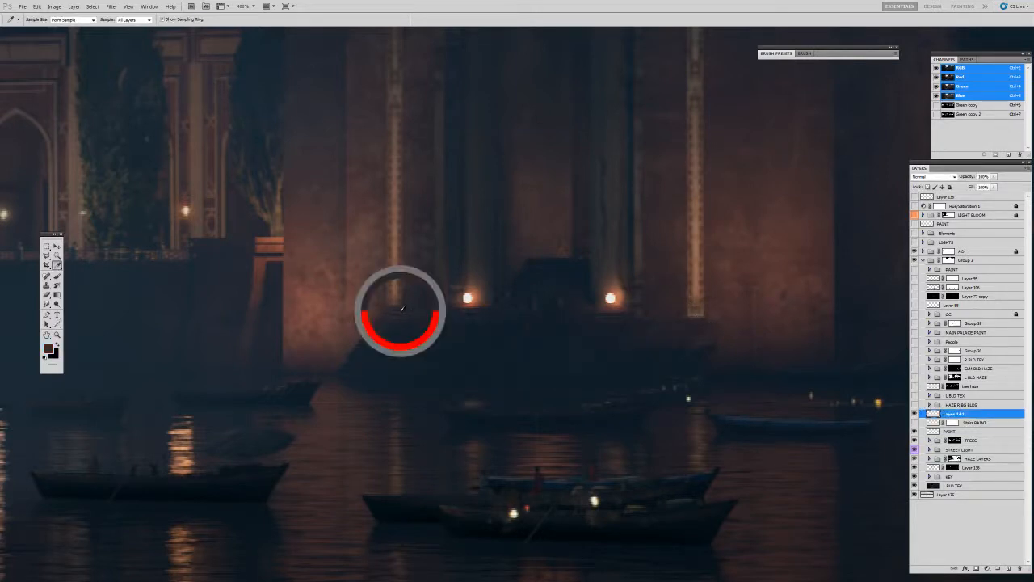
{"action": "key", "text": "u"}
{"action": "left_click_drag", "start_coordinate": [386, 311], "coordinate": [698, 314]}
{"action": "key", "text": "ctrl+z"}
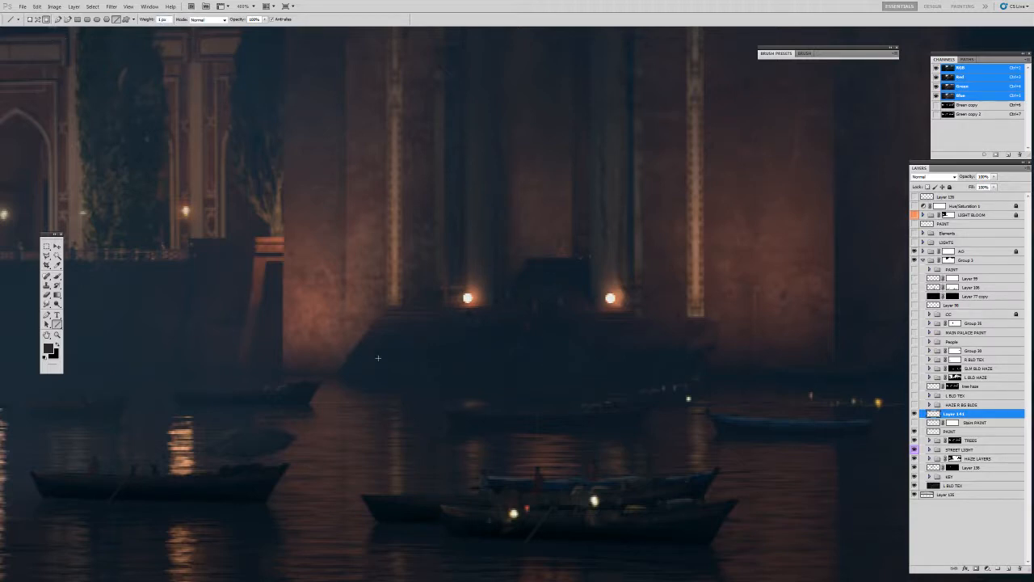
Draw thin, nearly horizontal lines across the dark staircase with the Line tool to define its step edges.
{"action": "left_click_drag", "start_coordinate": [349, 363], "coordinate": [702, 370]}
{"action": "left_click_drag", "start_coordinate": [348, 352], "coordinate": [686, 359]}
{"action": "left_click_drag", "start_coordinate": [355, 345], "coordinate": [695, 353]}
{"action": "left_click_drag", "start_coordinate": [374, 325], "coordinate": [715, 323]}
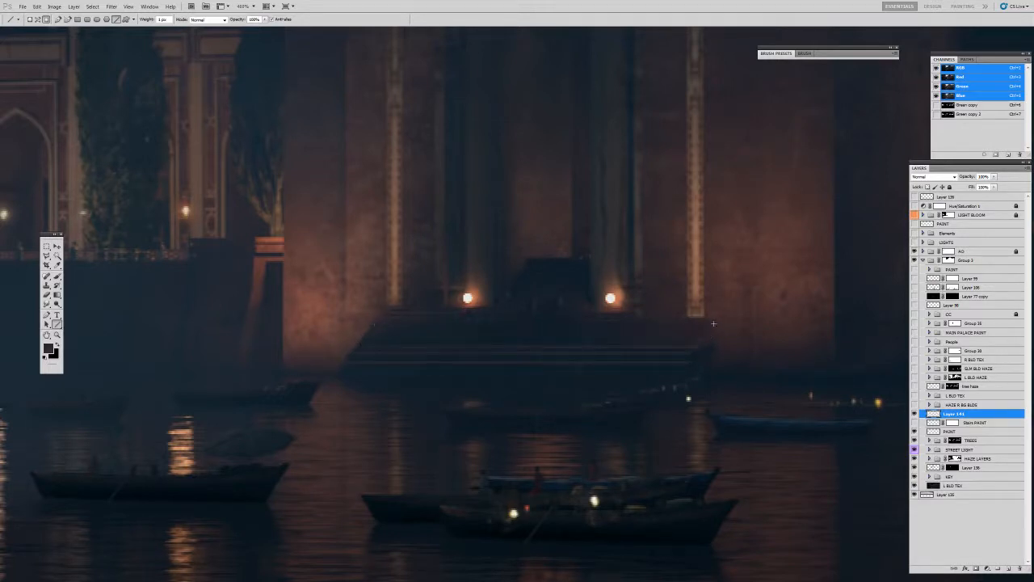
{"action": "left_click_drag", "start_coordinate": [649, 320], "coordinate": [702, 320]}
{"action": "left_click_drag", "start_coordinate": [451, 313], "coordinate": [631, 312]}
{"action": "left_click_drag", "start_coordinate": [424, 331], "coordinate": [716, 333]}
{"action": "left_click_drag", "start_coordinate": [440, 338], "coordinate": [700, 340]}
{"action": "left_click_drag", "start_coordinate": [386, 342], "coordinate": [681, 342]}
{"action": "mouse_move", "coordinate": [349, 368]}
{"action": "left_mouse_down"}
{"action": "mouse_move", "coordinate": [680, 368]}
{"action": "mouse_move", "coordinate": [362, 374]}
{"action": "mouse_move", "coordinate": [687, 385]}
{"action": "left_mouse_up"}
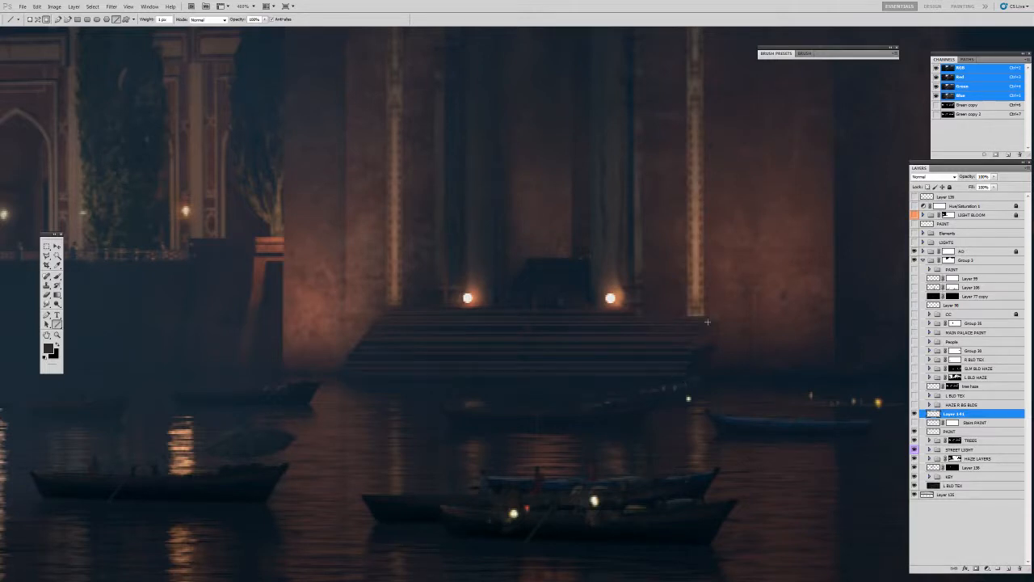
Add a layer mask to the step-line layer and prepare the soft round 200 px brush preset at a much smaller size.
{"action": "key", "text": "b"}
{"action": "left_click", "coordinate": [974, 567]}
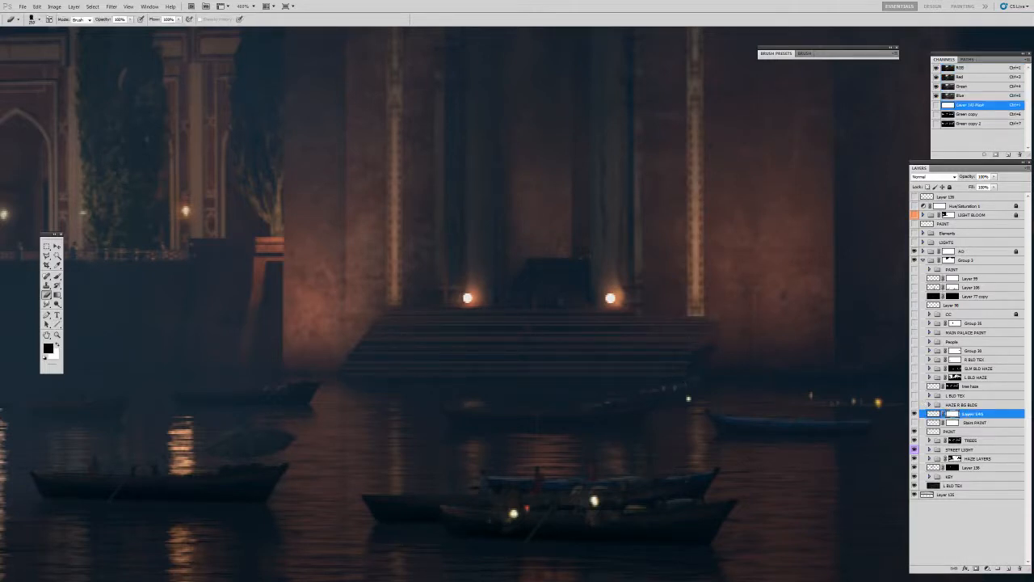
{"action": "key", "text": "b"}
{"action": "left_click", "coordinate": [782, 54]}
{"action": "left_click", "coordinate": [779, 117]}
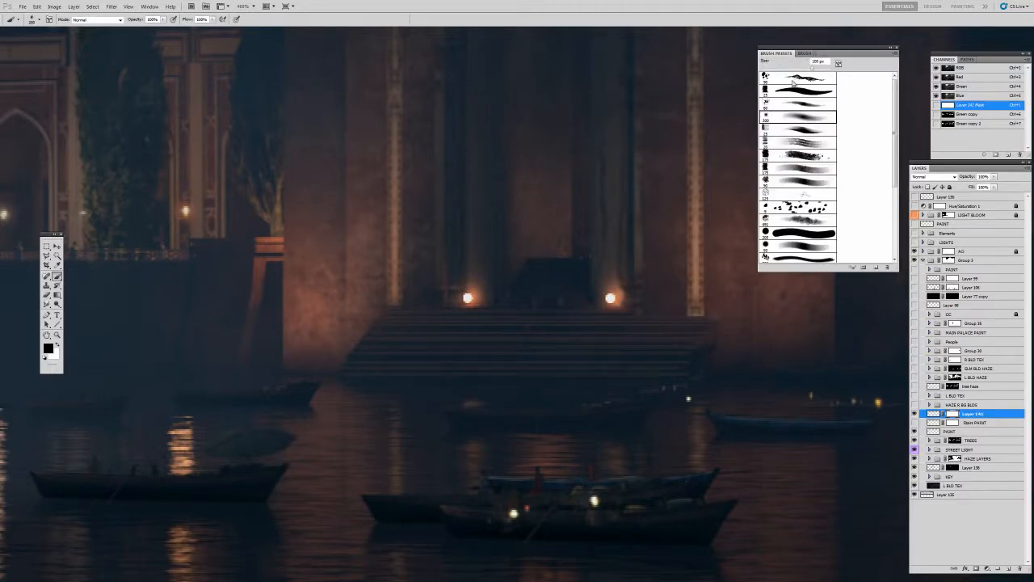
{"action": "left_click", "coordinate": [779, 55]}
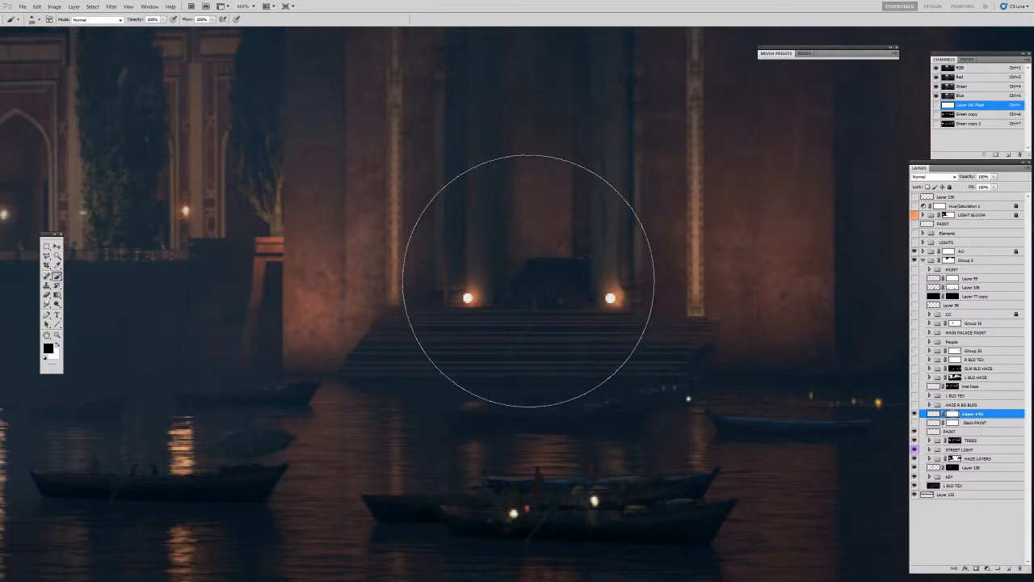
{"action": "key", "text": "bracketleft"}
{"action": "key", "text": "bracketleft"}
{"action": "key", "text": "bracketleft"}
{"action": "key", "text": "bracketleft"}
{"action": "key", "text": "bracketleft"}
{"action": "key", "text": "bracketleft"}
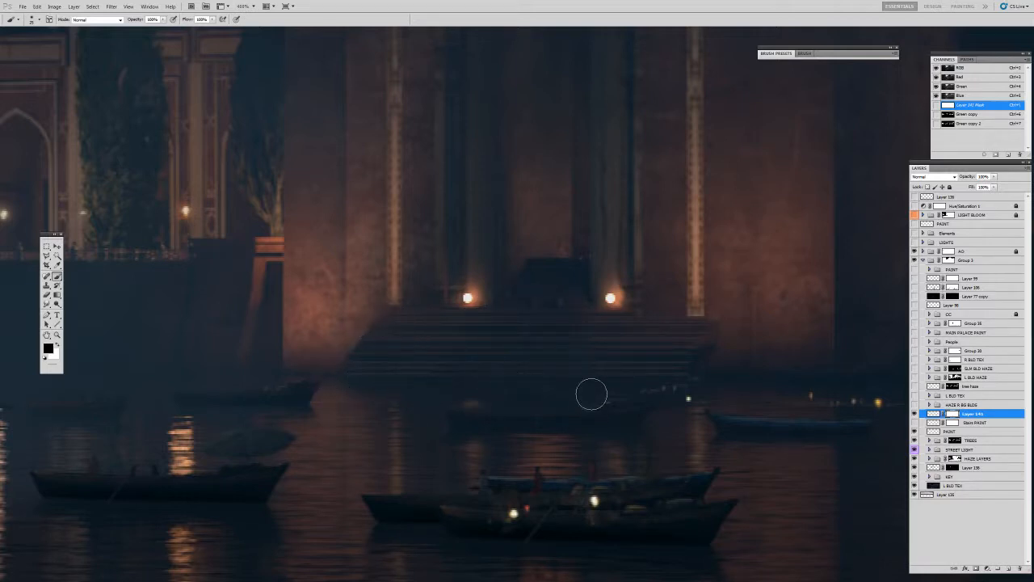
Target the step-line layer's pixels instead of its mask, and try adding a blank layer above it.
{"action": "key", "text": "z"}
{"action": "left_click", "coordinate": [539, 315], "text": "alt"}
{"action": "left_click", "coordinate": [539, 315], "text": "alt"}
{"action": "left_click", "coordinate": [540, 315], "text": "alt"}
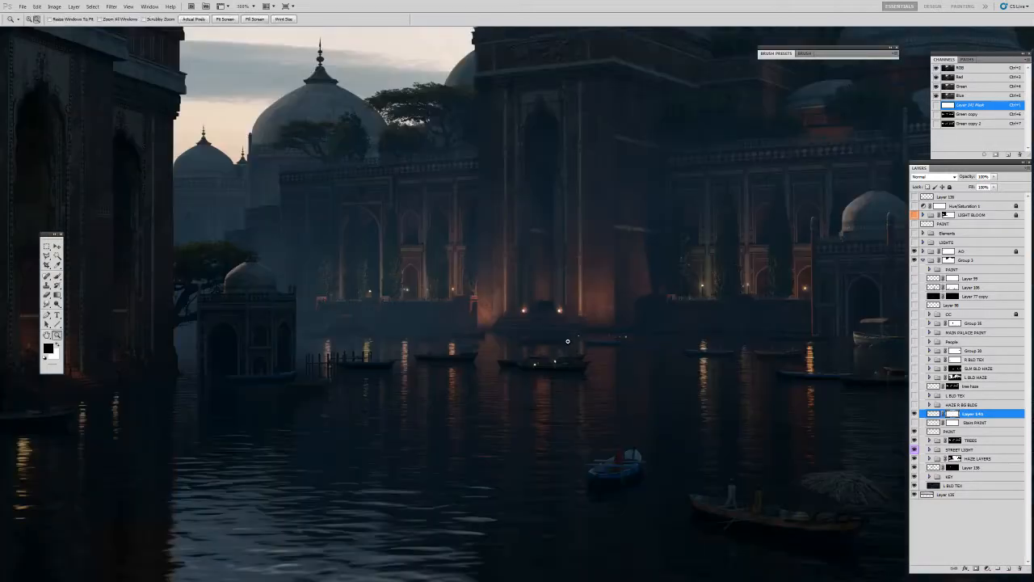
{"action": "left_click", "coordinate": [569, 355], "text": "alt"}
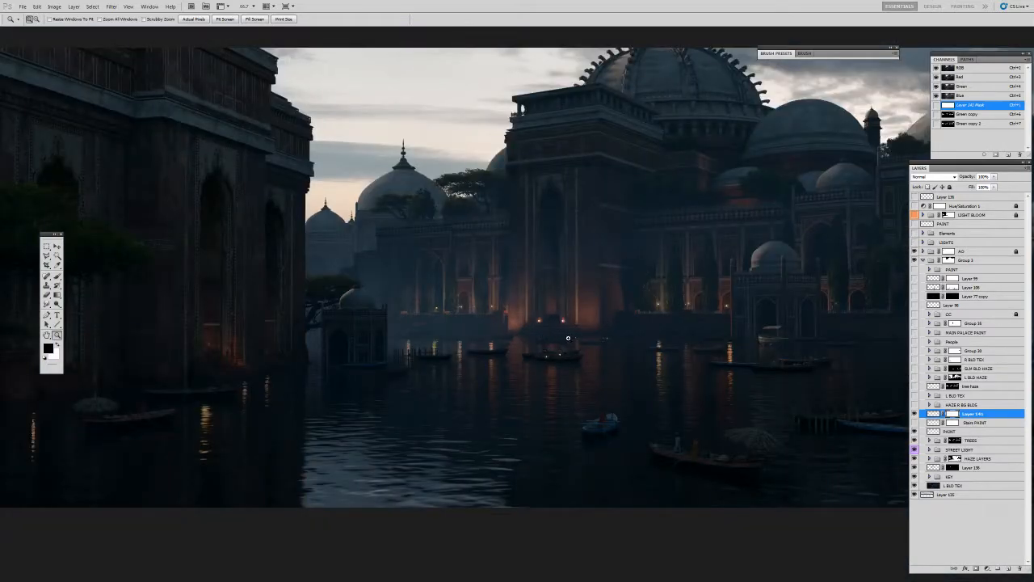
{"action": "left_click", "coordinate": [547, 327]}
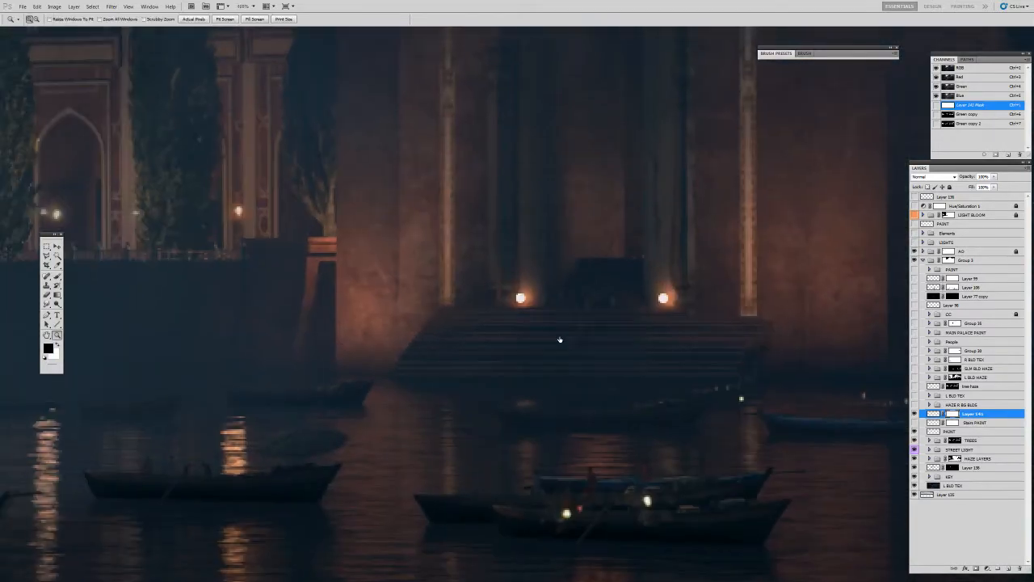
{"action": "left_click", "coordinate": [933, 414]}
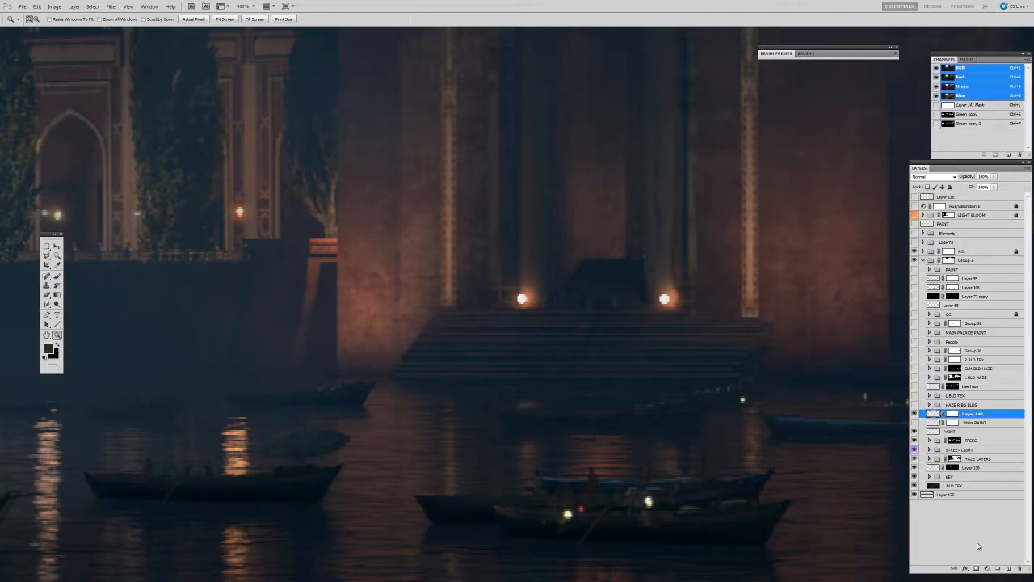
{"action": "left_click", "coordinate": [1008, 568]}
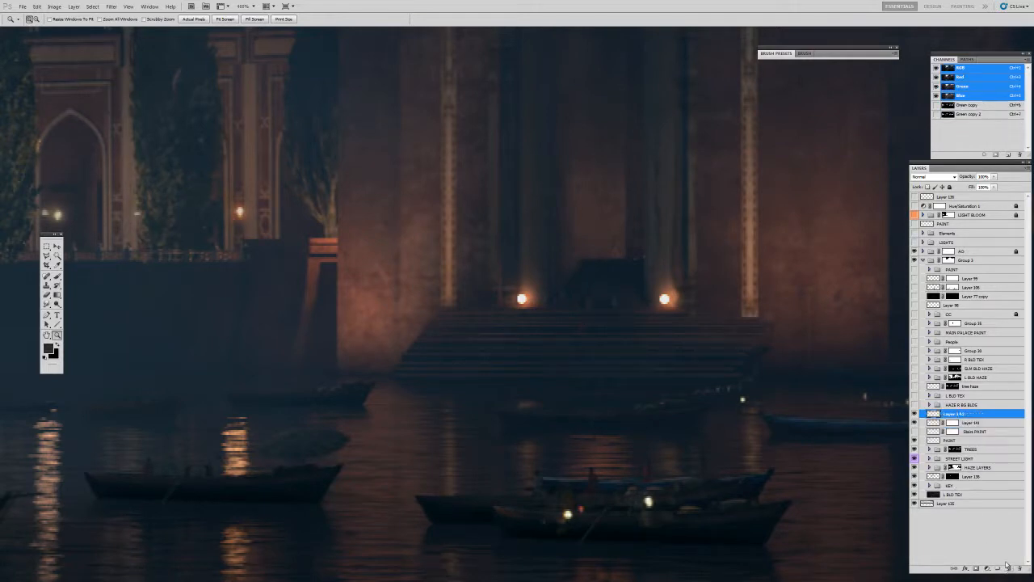
{"action": "key", "text": "ctrl+z"}
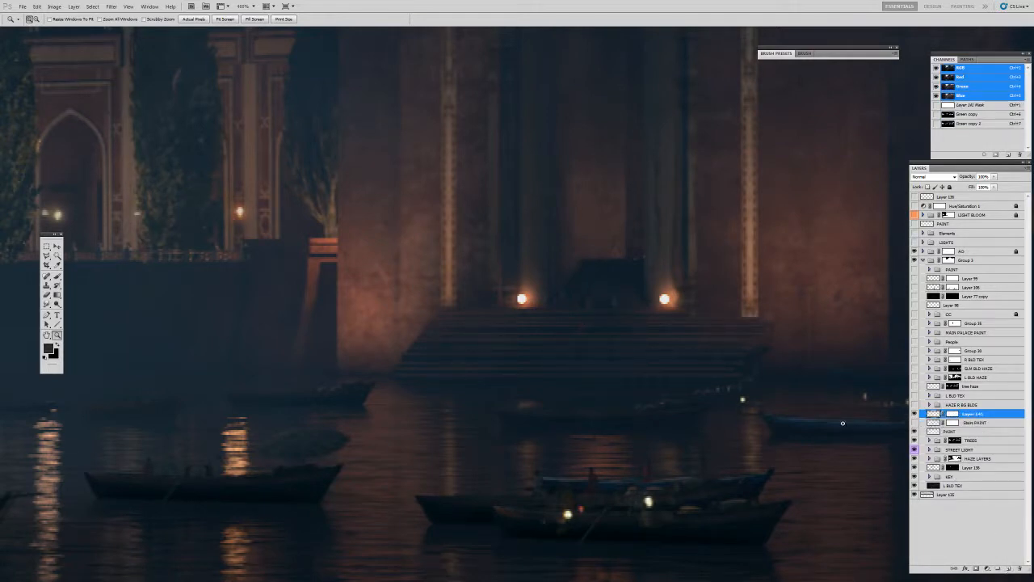
Set up the Dodge tool with the soft round brush preset, reduced to a small tip for the stairs.
{"action": "key", "text": "o"}
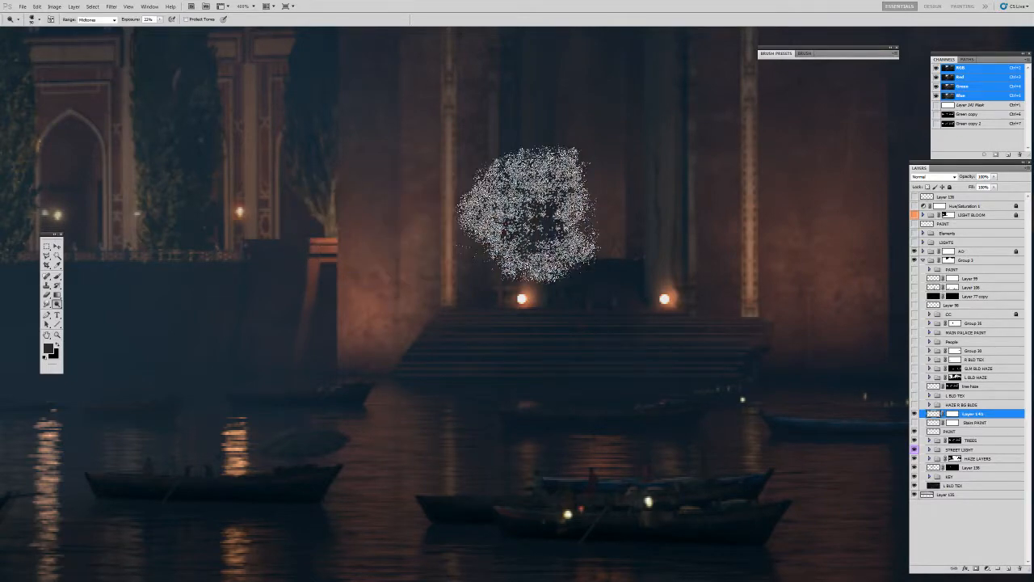
{"action": "left_click", "coordinate": [787, 54]}
{"action": "left_click", "coordinate": [787, 118]}
{"action": "left_click", "coordinate": [782, 54]}
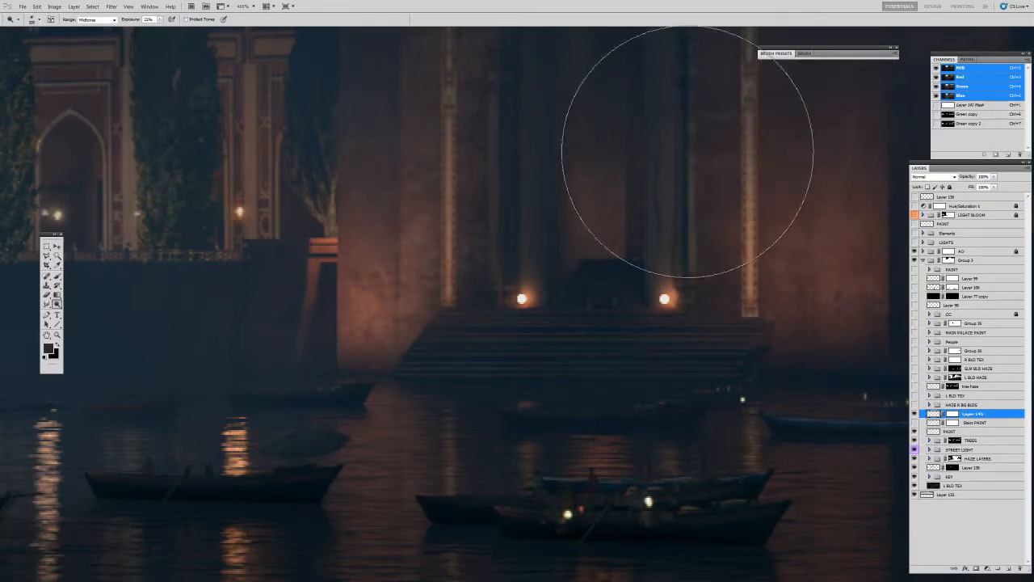
{"action": "key", "text": "bracketleft"}
{"action": "key", "text": "bracketleft"}
{"action": "key", "text": "bracketleft"}
{"action": "key", "text": "bracketleft"}
{"action": "key", "text": "bracketleft"}
{"action": "key", "text": "bracketleft"}
{"action": "key", "text": "bracketleft"}
{"action": "key", "text": "bracketleft"}
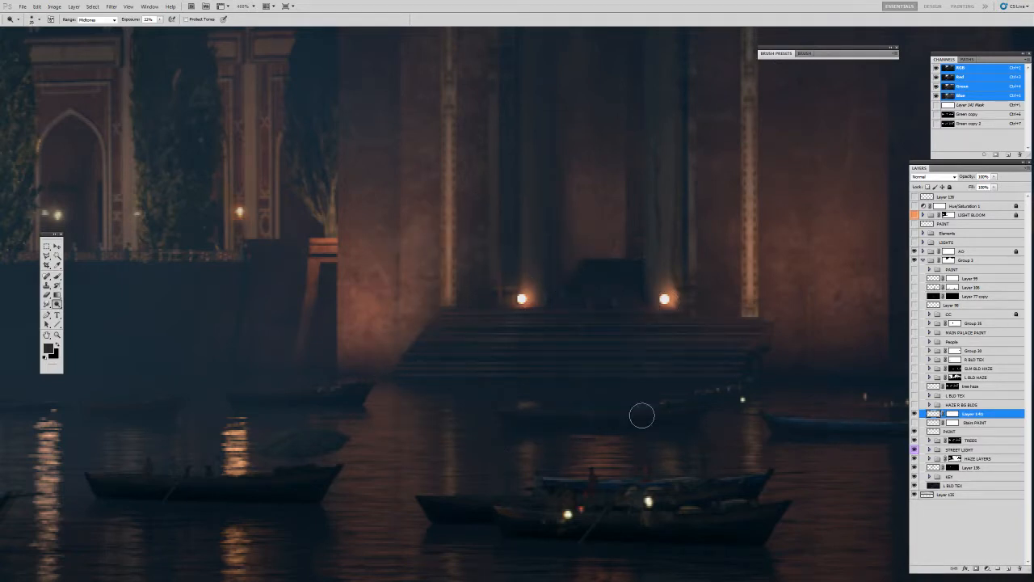
Add a new layer above the step-line layer and clip it to that layer.
{"action": "key", "text": "z"}
{"action": "left_click", "coordinate": [555, 341], "text": "alt"}
{"action": "left_click", "coordinate": [555, 340], "text": "alt"}
{"action": "left_click", "coordinate": [555, 341], "text": "alt"}
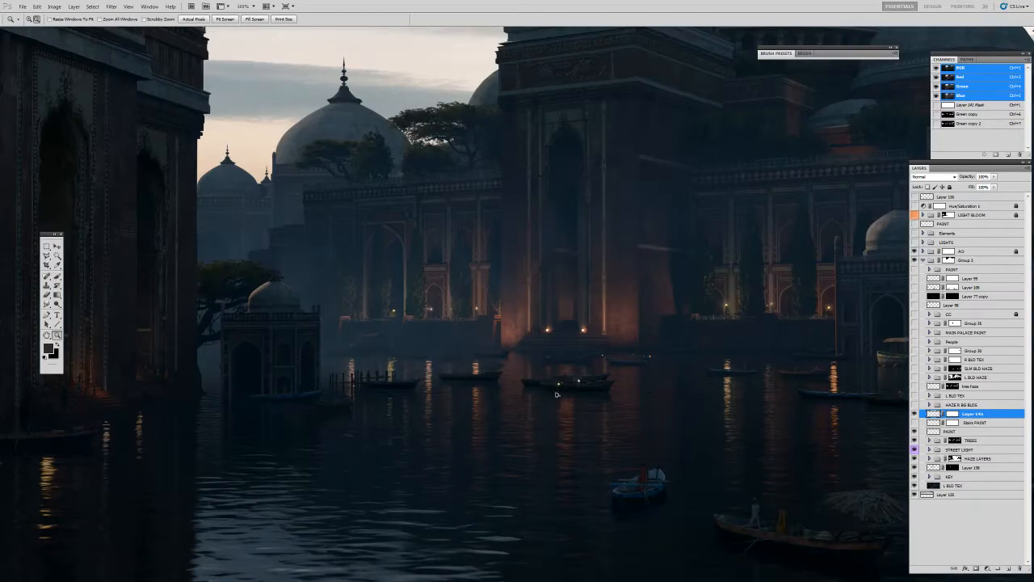
{"action": "left_click", "coordinate": [552, 339]}
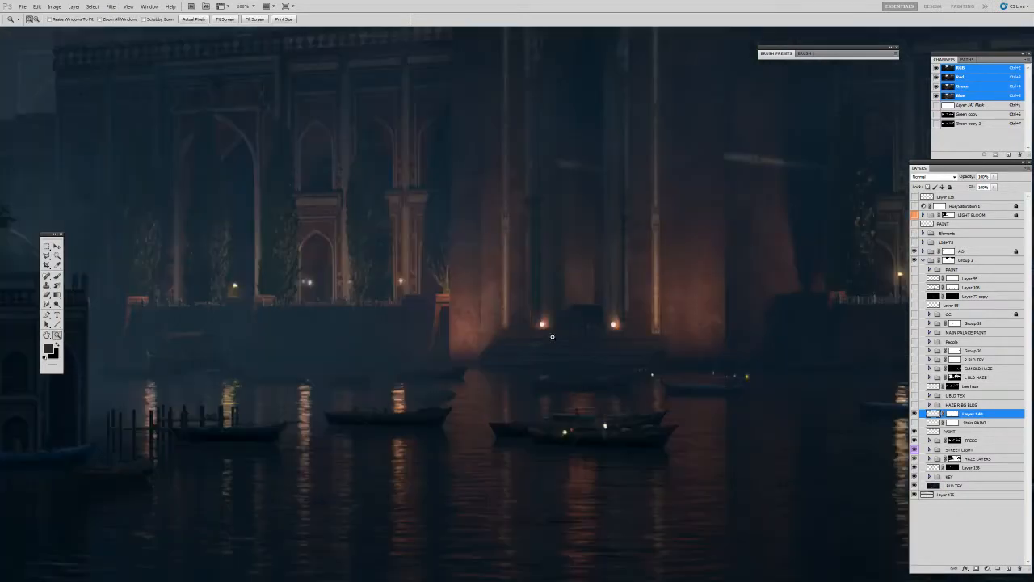
{"action": "left_click", "coordinate": [551, 343]}
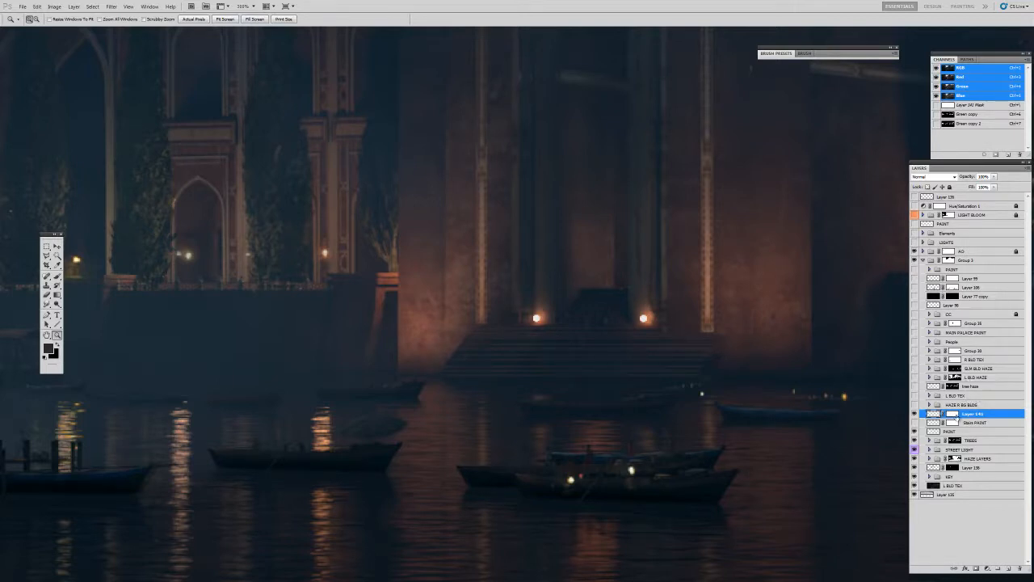
{"action": "left_click", "coordinate": [1009, 568]}
{"action": "key", "text": "ctrl+alt+g"}
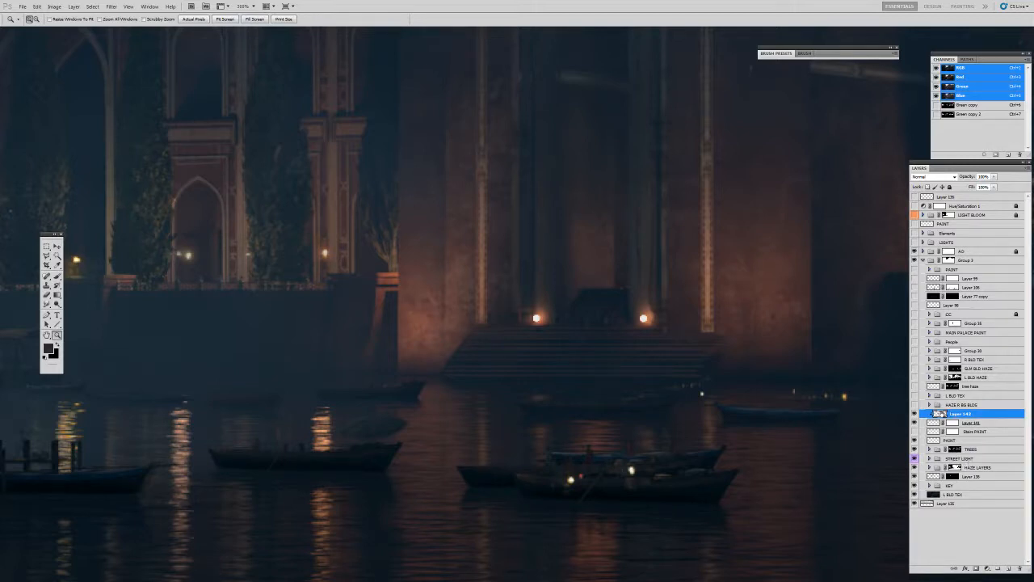
Load a small soft round brush with the warm brown sampled from the wall beside the left column for tinting the stairs.
{"action": "key", "text": "b"}
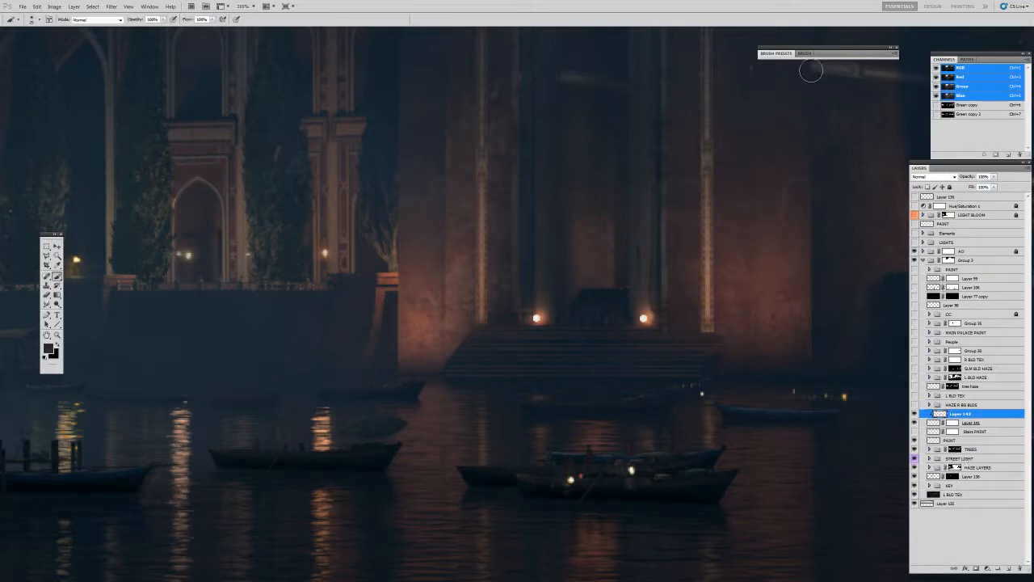
{"action": "left_click", "coordinate": [782, 54]}
{"action": "left_click", "coordinate": [780, 121]}
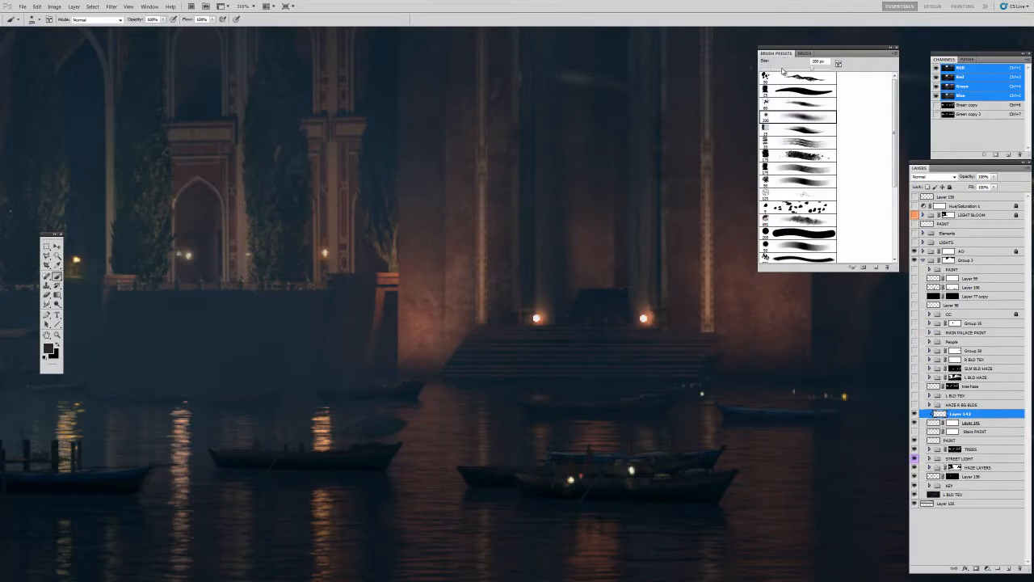
{"action": "left_click", "coordinate": [785, 57]}
{"action": "key", "text": "i"}
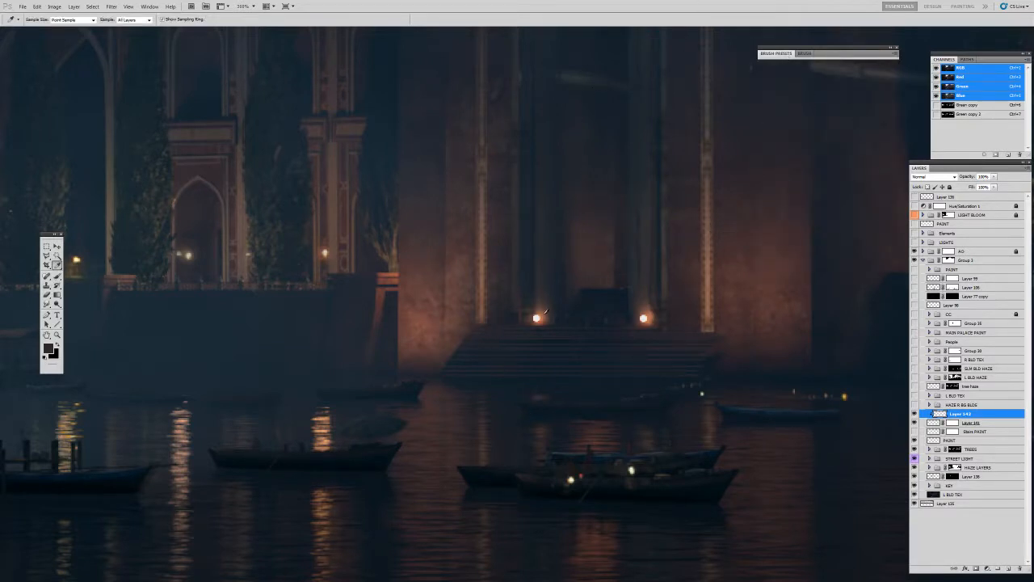
{"action": "left_click", "coordinate": [465, 291]}
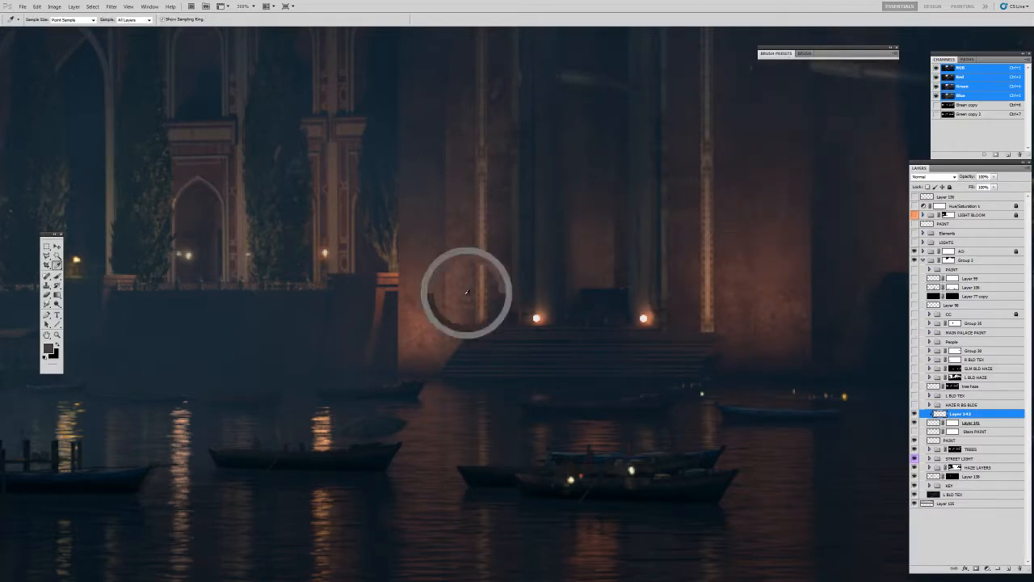
{"action": "key", "text": "b"}
{"action": "key", "text": "bracketleft"}
{"action": "key", "text": "bracketleft"}
{"action": "key", "text": "bracketleft"}
{"action": "key", "text": "bracketleft"}
{"action": "key", "text": "bracketleft"}
{"action": "key", "text": "bracketleft"}
{"action": "key", "text": "bracketleft"}
{"action": "key", "text": "bracketleft"}
{"action": "key", "text": "bracketleft"}
{"action": "key", "text": "bracketleft"}
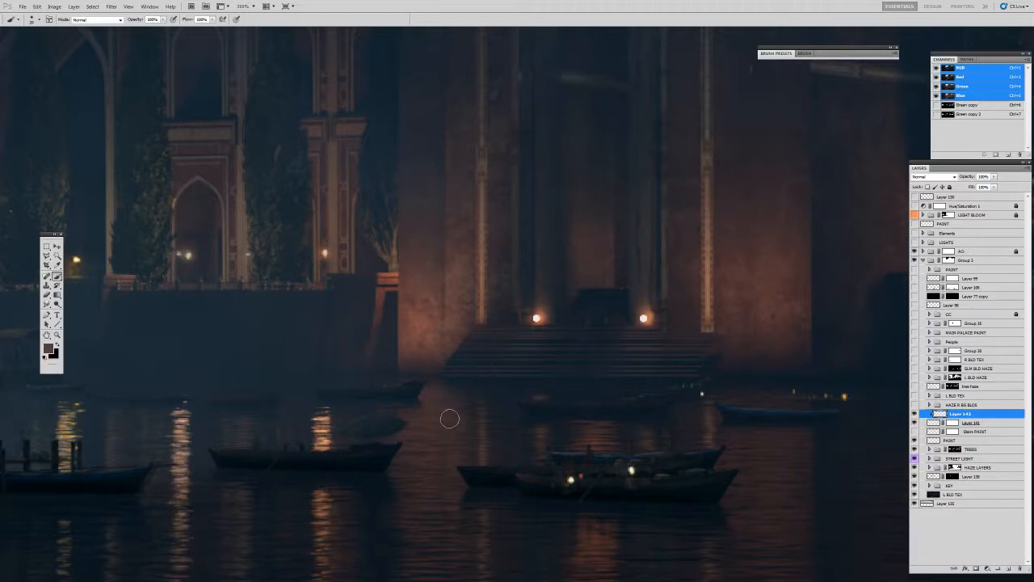
Set the clipped layer's opacity to 67% and delete the hidden Stairs PAINT layer.
{"action": "key", "text": "z"}
{"action": "key", "text": "ctrl+0"}
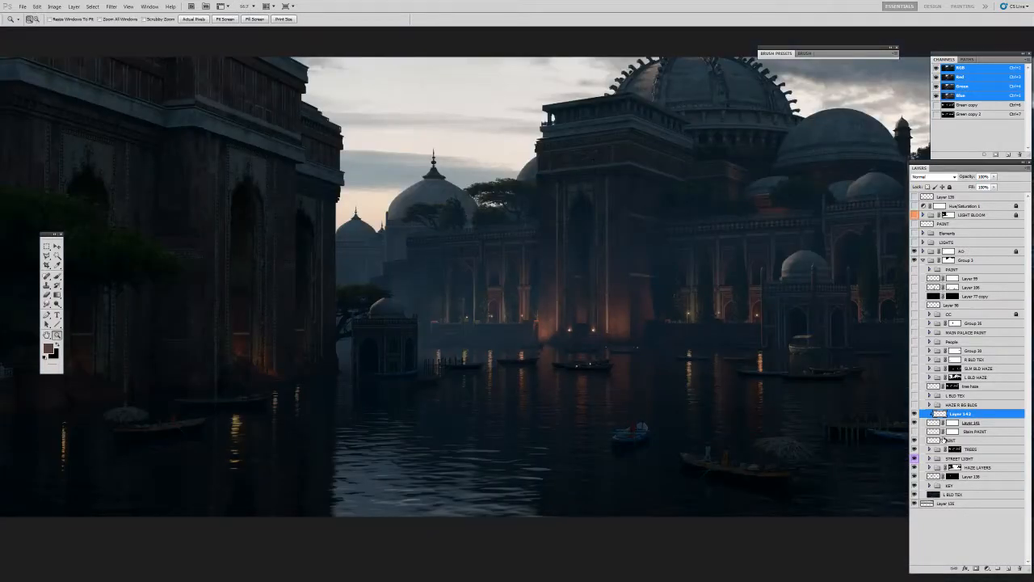
{"action": "left_click", "coordinate": [994, 176]}
{"action": "left_click_drag", "start_coordinate": [993, 187], "coordinate": [983, 187]}
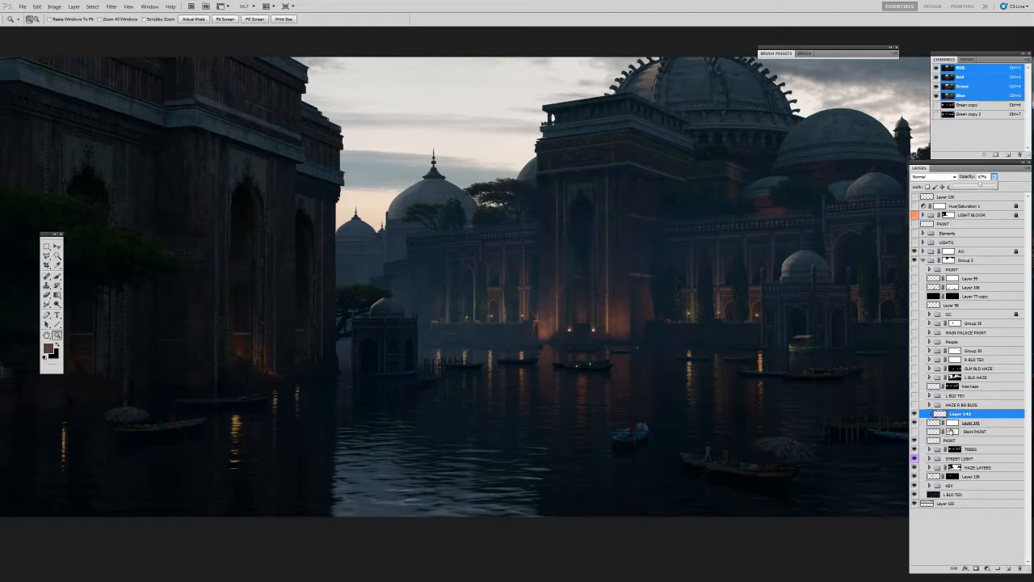
{"action": "left_click", "coordinate": [933, 435]}
{"action": "key", "text": "Delete"}
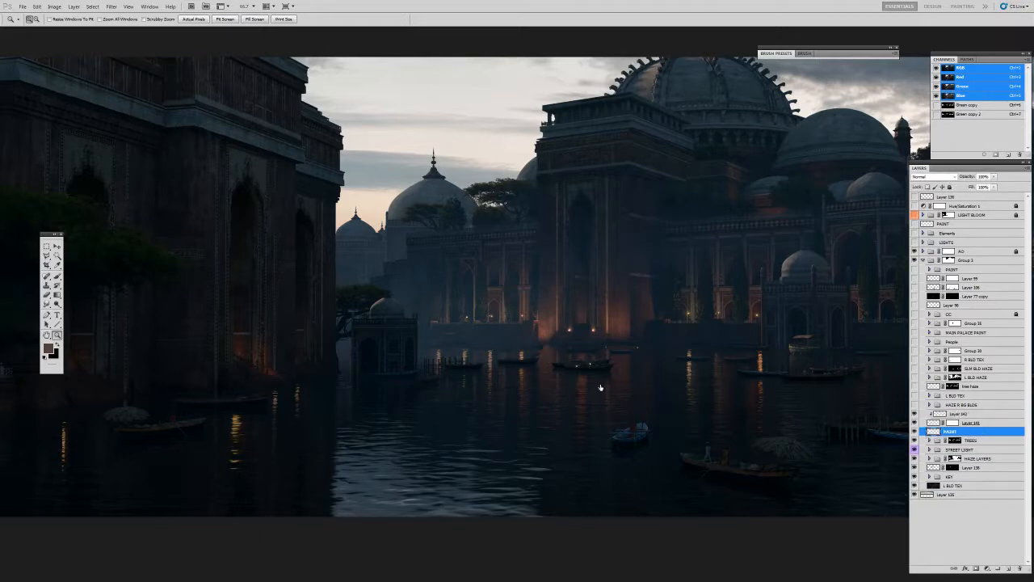
Group the step-line layer with its clipped tint layer and name the group stairs_paint.
{"action": "left_click_drag", "start_coordinate": [586, 347], "coordinate": [605, 353]}
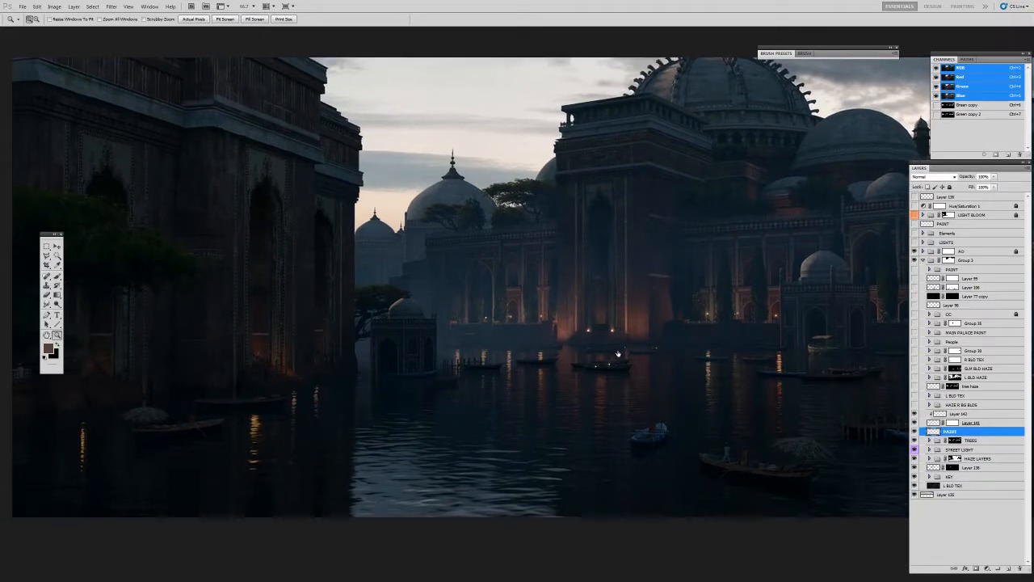
{"action": "left_click", "coordinate": [930, 423]}
{"action": "left_click", "coordinate": [937, 414], "text": "shift"}
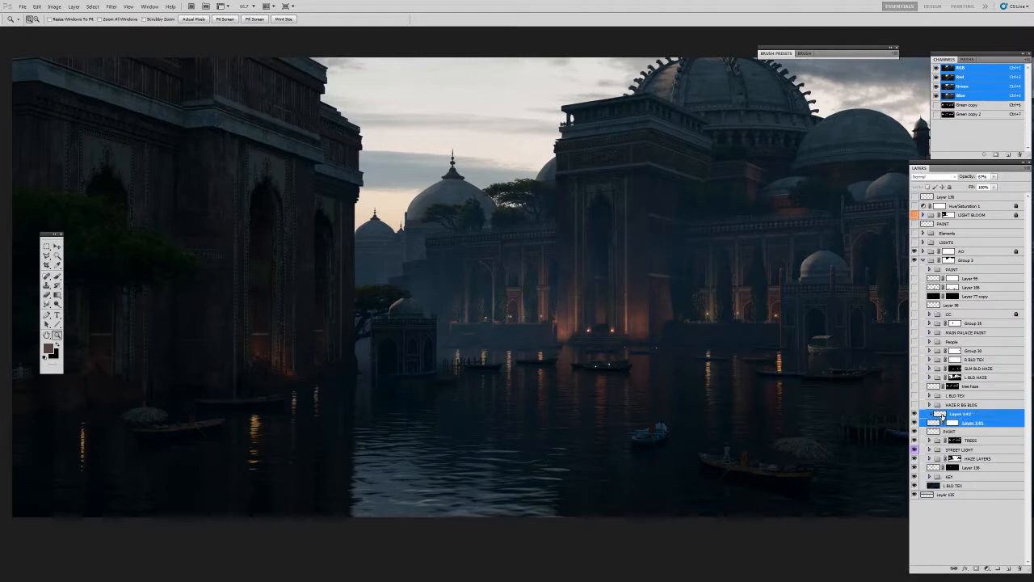
{"action": "key", "text": "ctrl+g"}
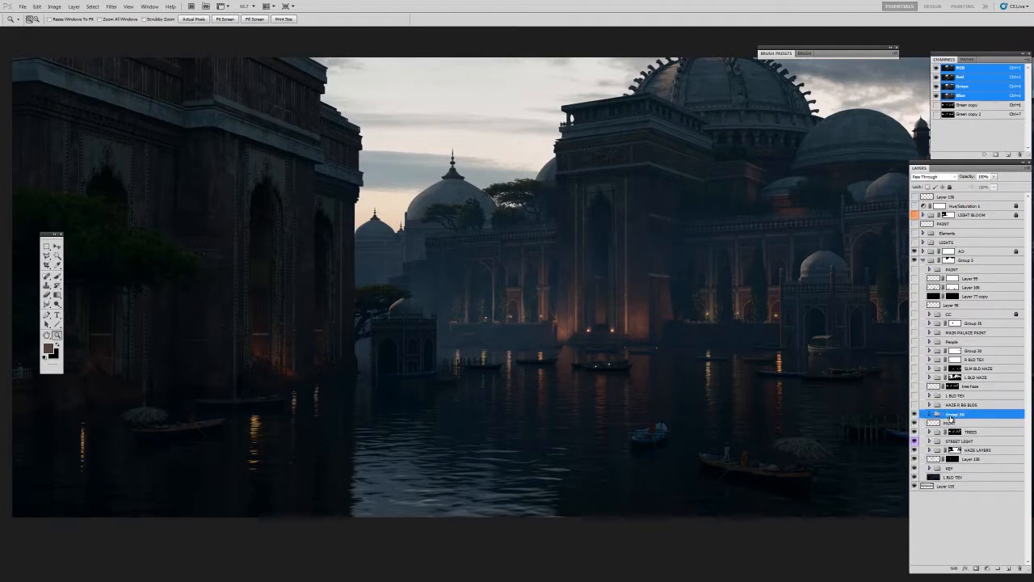
{"action": "double_click", "coordinate": [952, 416], "text": "alt"}
{"action": "type", "text": "star"}
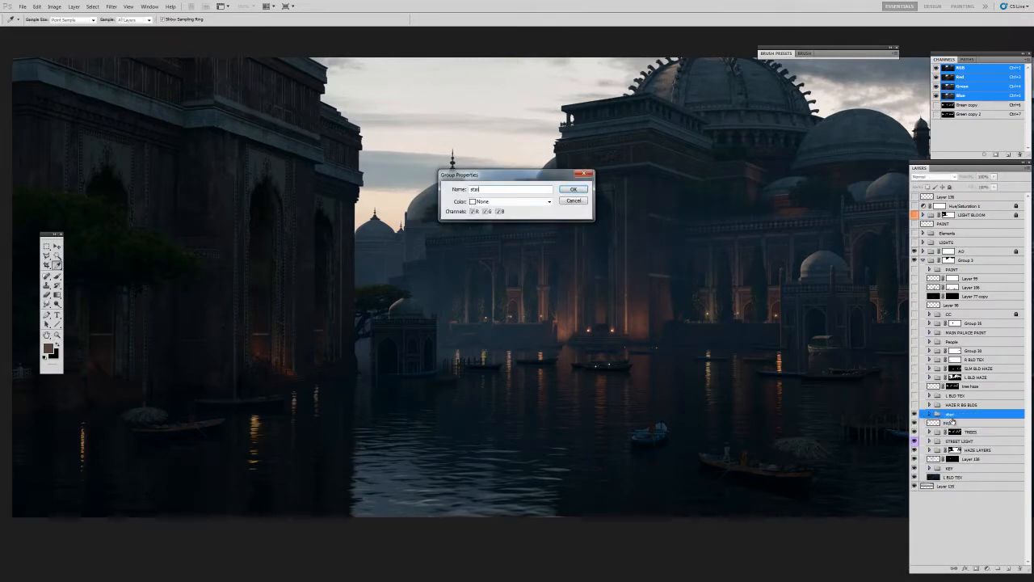
{"action": "type", "text": "irs_paint"}
{"action": "key", "text": "Return"}
{"action": "key", "text": "z"}
Compare the palace stairs with and without the stairs_paint group.
{"action": "left_click", "coordinate": [914, 414]}
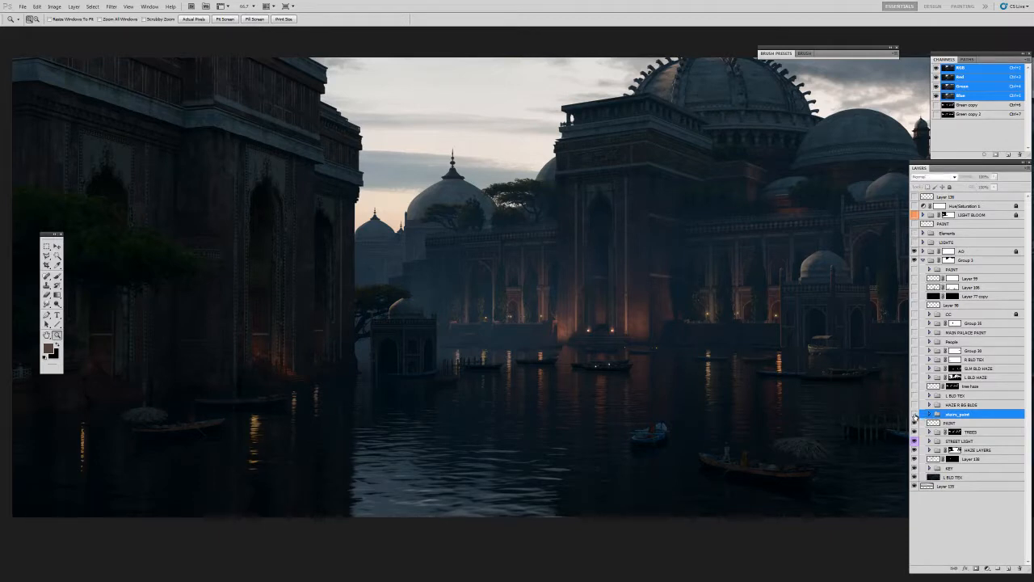
{"action": "left_click", "coordinate": [914, 413]}
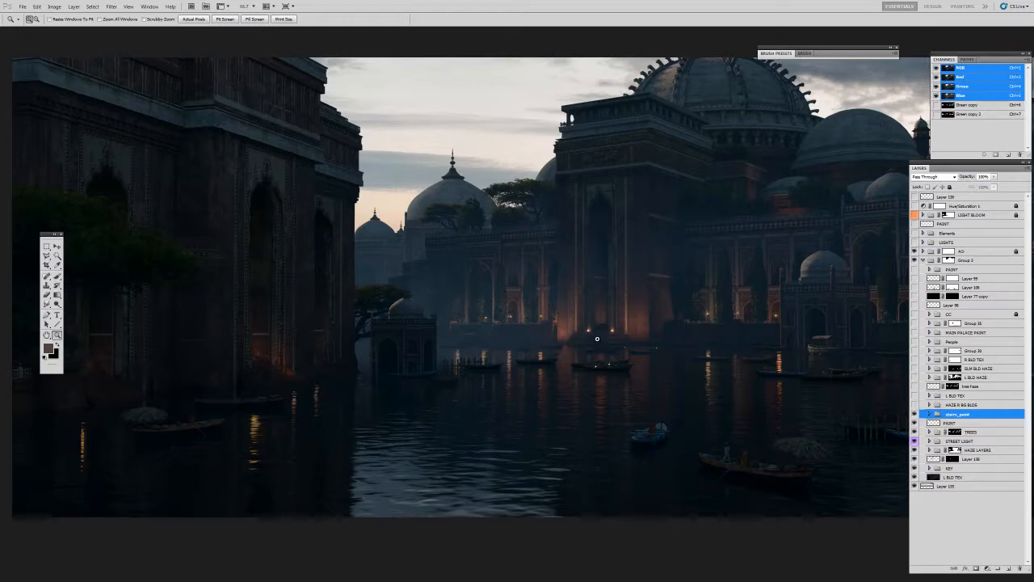
{"action": "left_click_drag", "start_coordinate": [621, 332], "coordinate": [629, 380]}
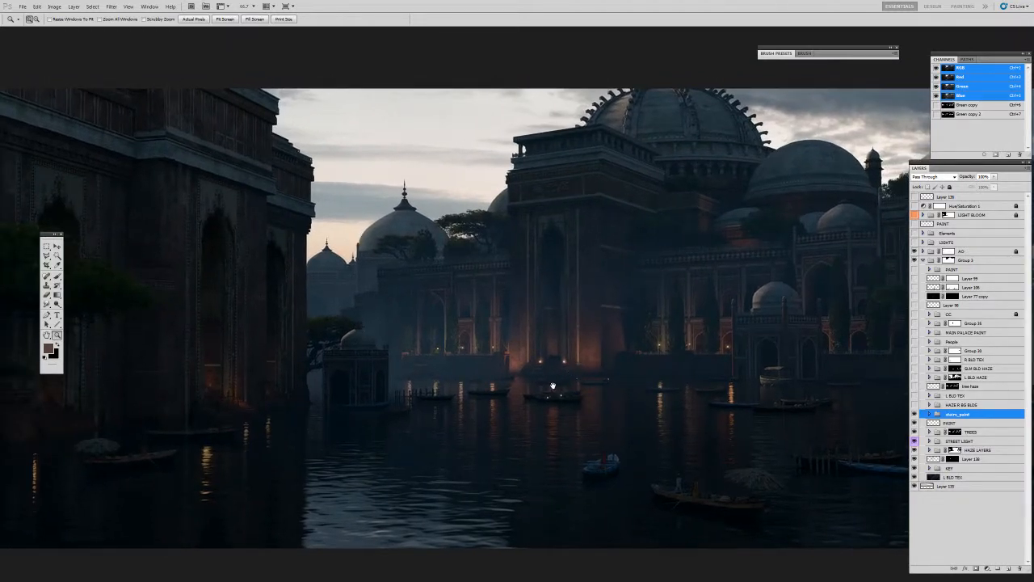
{"action": "left_click_drag", "start_coordinate": [591, 379], "coordinate": [602, 348]}
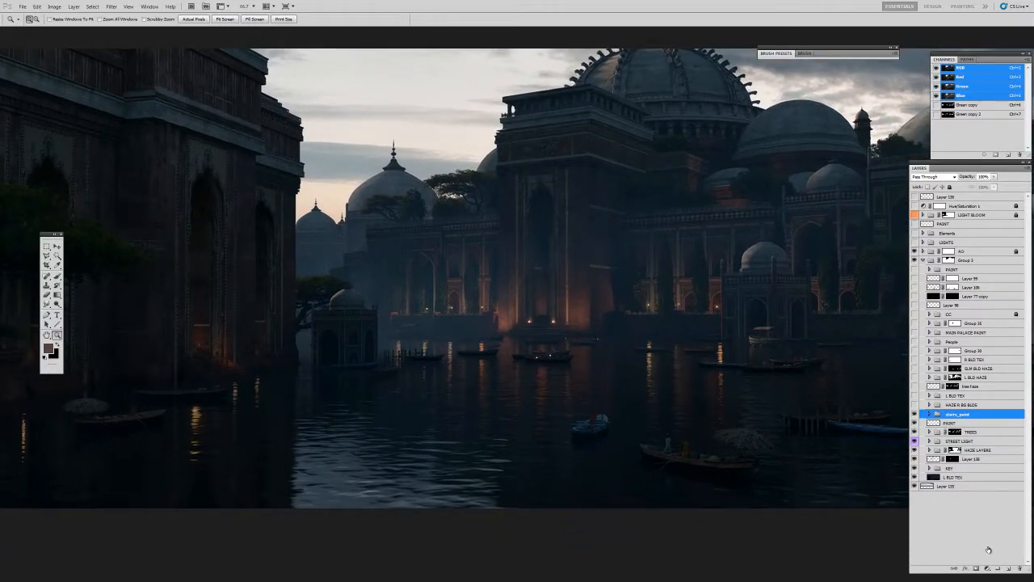
Add a new layer above the stairs_paint group and sample the wall colour beside the end of the terrace railing.
{"action": "left_click", "coordinate": [1008, 568]}
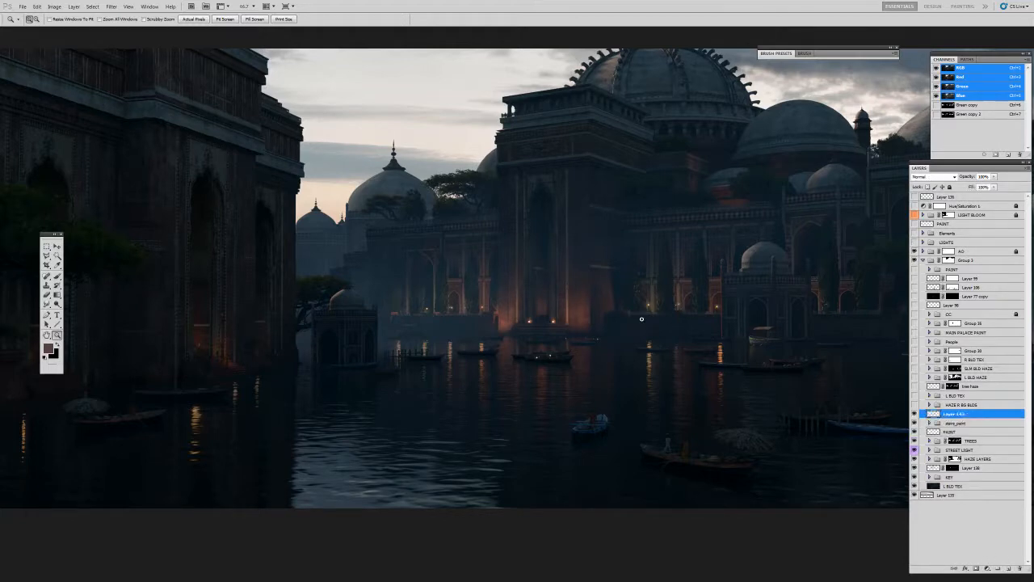
{"action": "left_click", "coordinate": [632, 314]}
{"action": "key", "text": "i"}
{"action": "left_click", "coordinate": [589, 317]}
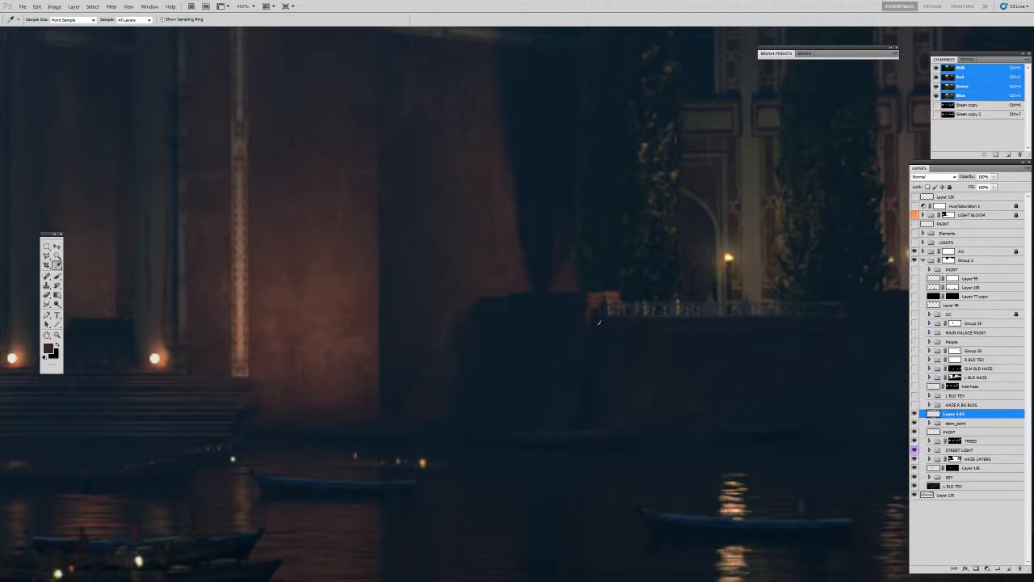
Paint a thin vertical edge down the wall corner below the railing's end with a small soft brush preset.
{"action": "key", "text": "b"}
{"action": "left_click", "coordinate": [790, 56]}
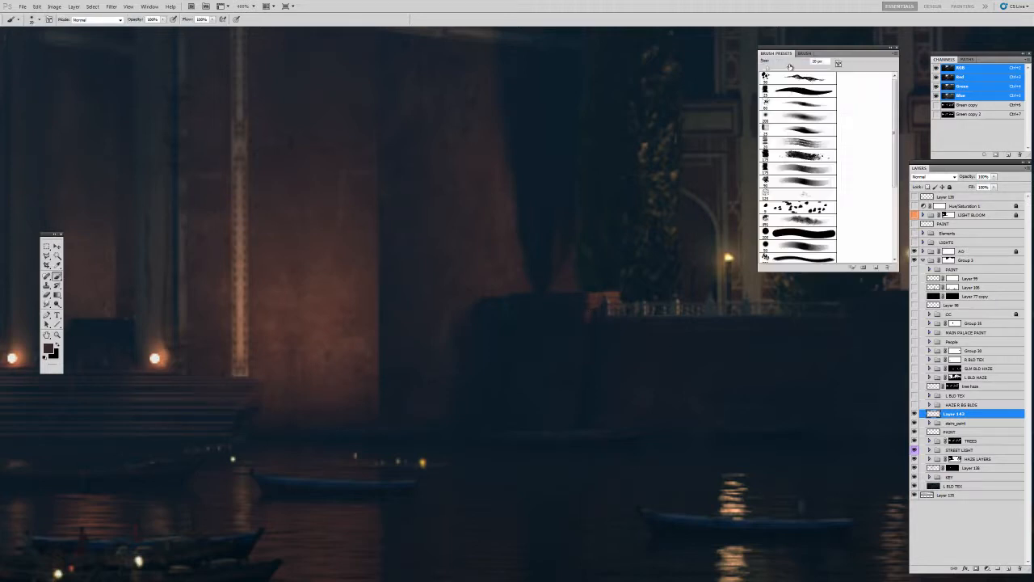
{"action": "left_click", "coordinate": [781, 186]}
{"action": "key", "text": "bracketleft"}
{"action": "key", "text": "bracketleft"}
{"action": "key", "text": "bracketleft"}
{"action": "key", "text": "bracketleft"}
{"action": "key", "text": "bracketleft"}
{"action": "key", "text": "bracketleft"}
{"action": "key", "text": "bracketleft"}
{"action": "key", "text": "bracketleft"}
{"action": "key", "text": "bracketleft"}
{"action": "key", "text": "bracketleft"}
{"action": "left_click_drag", "start_coordinate": [588, 323], "coordinate": [566, 428]}
Trim the side of the painted wall edge with a small eraser from the railing down to the waterline.
{"action": "key", "text": "e"}
{"action": "key", "text": "bracketleft"}
{"action": "key", "text": "bracketleft"}
{"action": "key", "text": "bracketleft"}
{"action": "key", "text": "bracketleft"}
{"action": "key", "text": "bracketleft"}
{"action": "key", "text": "bracketleft"}
{"action": "key", "text": "bracketleft"}
{"action": "key", "text": "bracketleft"}
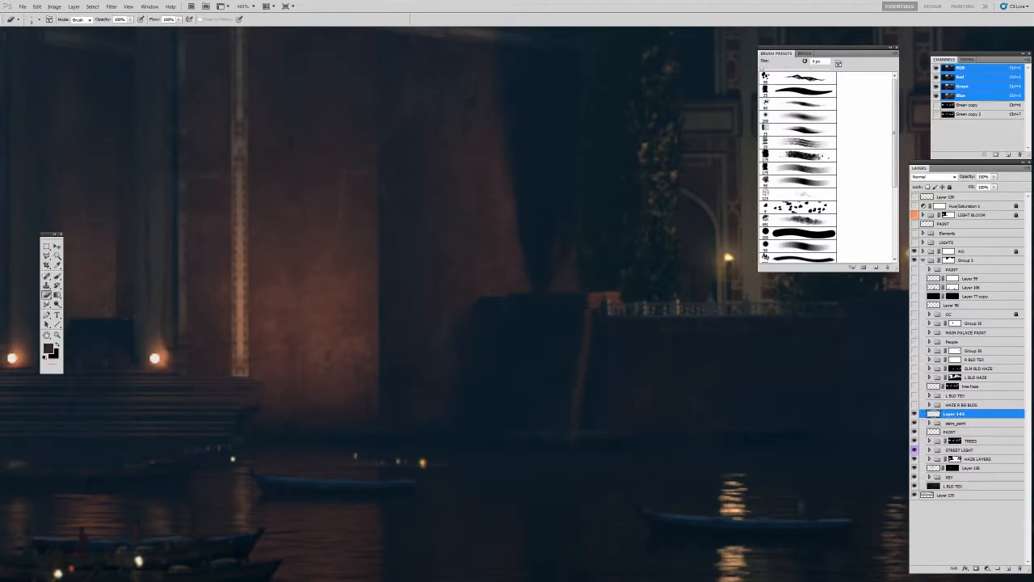
{"action": "left_click_drag", "start_coordinate": [580, 314], "coordinate": [568, 439]}
{"action": "left_click_drag", "start_coordinate": [580, 328], "coordinate": [570, 422]}
Soften the base of the painted wall edge near the waterline with a larger eraser.
{"action": "key", "text": "bracketright"}
{"action": "key", "text": "bracketright"}
{"action": "key", "text": "bracketright"}
{"action": "key", "text": "bracketright"}
{"action": "key", "text": "bracketright"}
{"action": "key", "text": "bracketright"}
{"action": "key", "text": "bracketright"}
{"action": "key", "text": "bracketright"}
{"action": "key", "text": "bracketright"}
{"action": "key", "text": "bracketright"}
{"action": "key", "text": "bracketright"}
{"action": "key", "text": "bracketright"}
{"action": "key", "text": "bracketright"}
{"action": "key", "text": "bracketright"}
{"action": "key", "text": "bracketright"}
{"action": "key", "text": "bracketright"}
{"action": "key", "text": "bracketright"}
{"action": "key", "text": "bracketright"}
{"action": "key", "text": "bracketright"}
{"action": "key", "text": "bracketright"}
{"action": "key", "text": "bracketleft"}
{"action": "key", "text": "bracketleft"}
{"action": "key", "text": "bracketleft"}
{"action": "key", "text": "bracketleft"}
{"action": "key", "text": "bracketleft"}
{"action": "key", "text": "bracketleft"}
{"action": "key", "text": "bracketleft"}
{"action": "key", "text": "bracketleft"}
{"action": "mouse_move", "coordinate": [571, 452]}
{"action": "left_mouse_down"}
{"action": "mouse_move", "coordinate": [590, 364]}
{"action": "mouse_move", "coordinate": [578, 410]}
{"action": "mouse_move", "coordinate": [583, 382]}
{"action": "mouse_move", "coordinate": [614, 371]}
{"action": "mouse_move", "coordinate": [563, 412]}
{"action": "left_mouse_up"}
{"action": "key", "text": "p"}
{"action": "key", "text": "b"}
{"action": "key", "text": "bracketleft"}
{"action": "key", "text": "bracketleft"}
Compare the overall painting with and without the new wall-edge layer.
{"action": "key", "text": "z"}
{"action": "left_click", "coordinate": [585, 363], "text": "alt"}
{"action": "left_click", "coordinate": [586, 362], "text": "alt"}
{"action": "left_click", "coordinate": [585, 363], "text": "alt"}
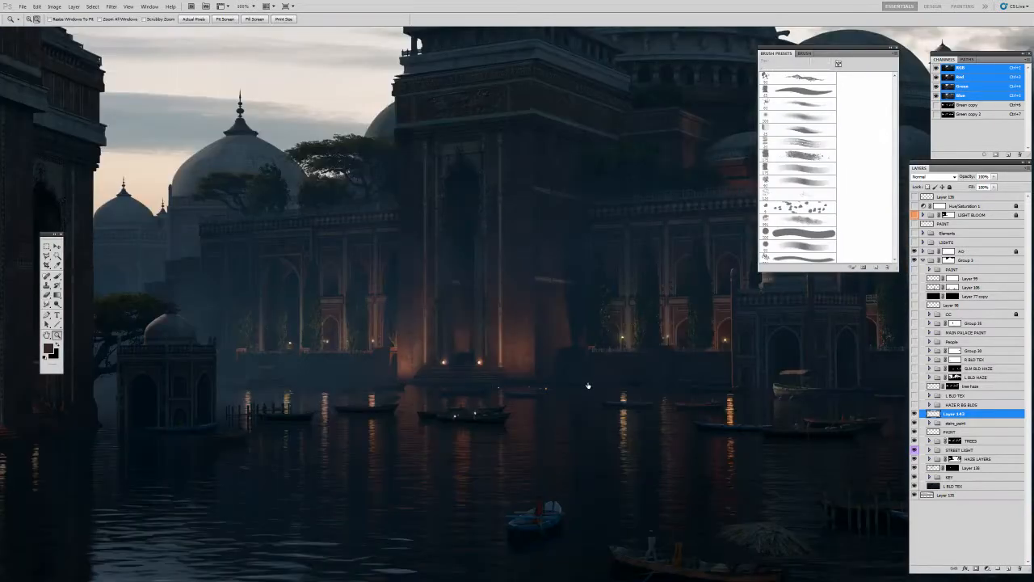
{"action": "left_click", "coordinate": [914, 416]}
{"action": "left_click", "coordinate": [914, 414]}
{"action": "left_click", "coordinate": [578, 379], "text": "alt"}
{"action": "mouse_move", "coordinate": [577, 391]}
{"action": "left_mouse_down"}
{"action": "mouse_move", "coordinate": [586, 350]}
{"action": "mouse_move", "coordinate": [628, 344]}
{"action": "left_mouse_up"}
{"action": "mouse_move", "coordinate": [538, 334]}
{"action": "left_mouse_down"}
{"action": "mouse_move", "coordinate": [623, 346]}
{"action": "mouse_move", "coordinate": [608, 351]}
{"action": "left_mouse_up"}
{"action": "key", "text": "z"}
{"action": "left_click", "coordinate": [607, 323], "text": "alt"}
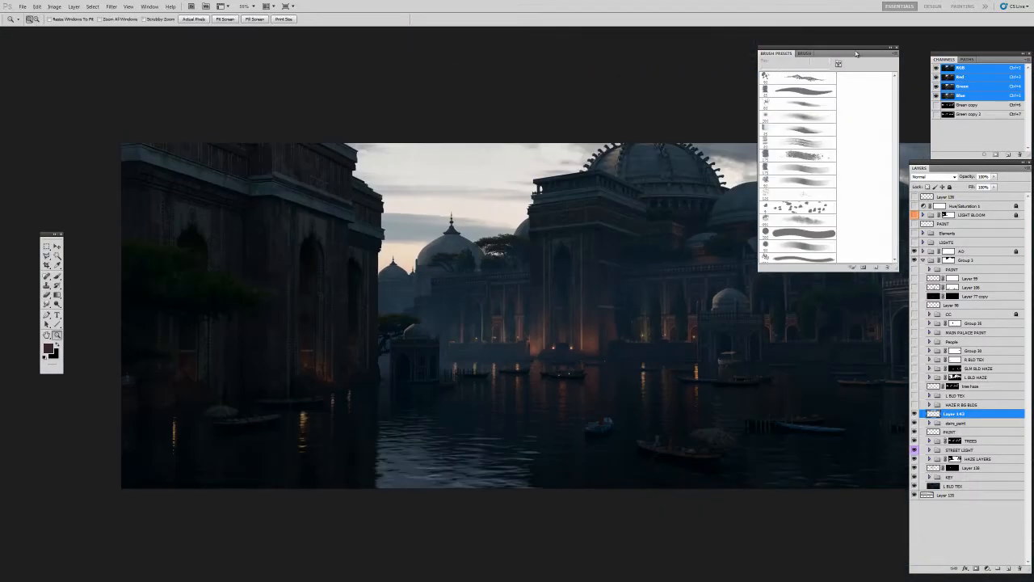
Move the brush preset list aside and collapse it to uncover the painting.
{"action": "left_click_drag", "start_coordinate": [856, 54], "coordinate": [866, 50]}
{"action": "left_click_drag", "start_coordinate": [604, 268], "coordinate": [571, 269]}
{"action": "key", "text": "e"}
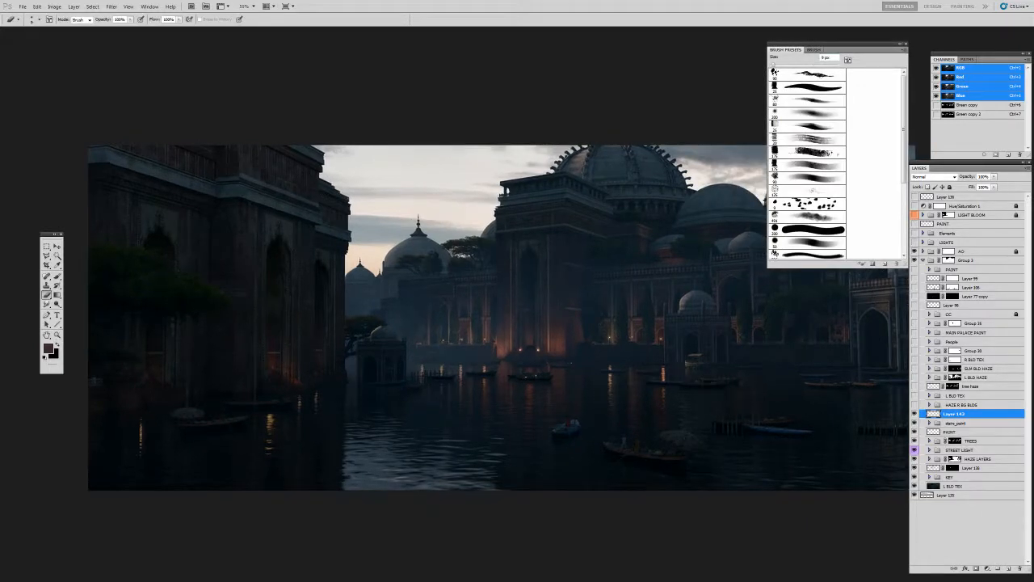
{"action": "key", "text": "F5"}
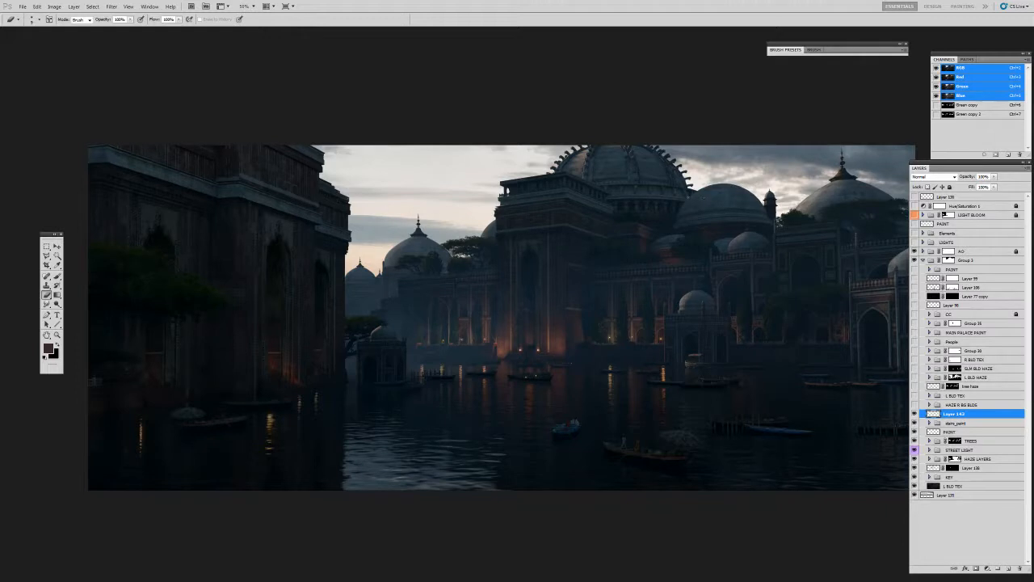
{"action": "left_click_drag", "start_coordinate": [671, 211], "coordinate": [653, 200]}
Turn on and select the haze group for the right background buildings.
{"action": "left_click", "coordinate": [933, 405]}
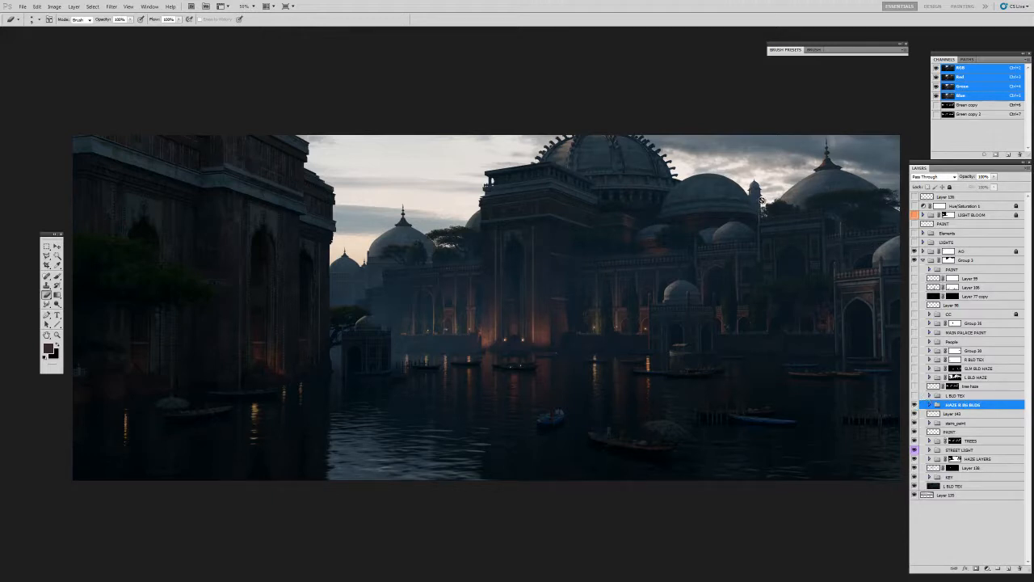
{"action": "key", "text": "z"}
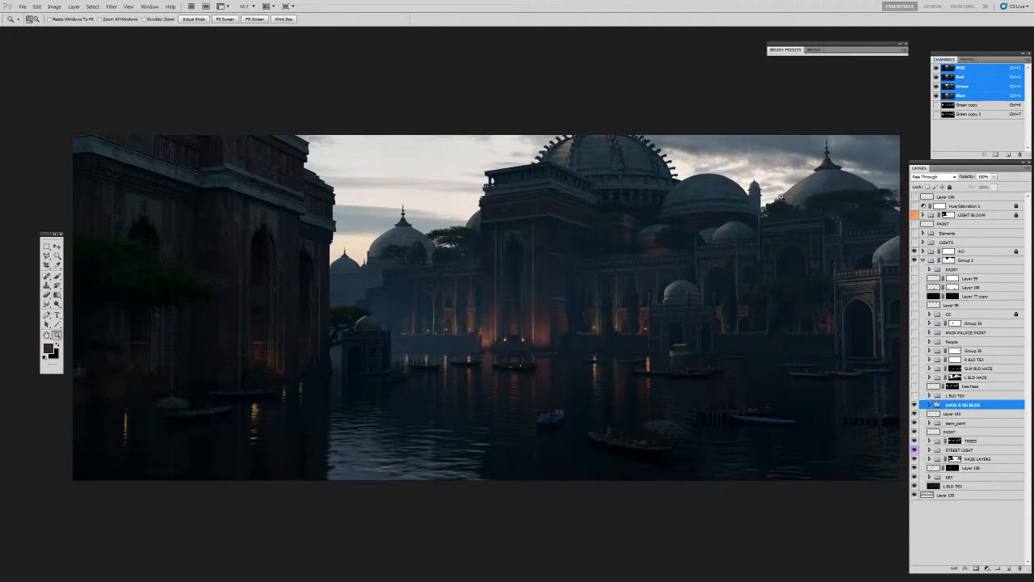
{"action": "left_click", "coordinate": [776, 228]}
{"action": "left_click_drag", "start_coordinate": [809, 239], "coordinate": [758, 231]}
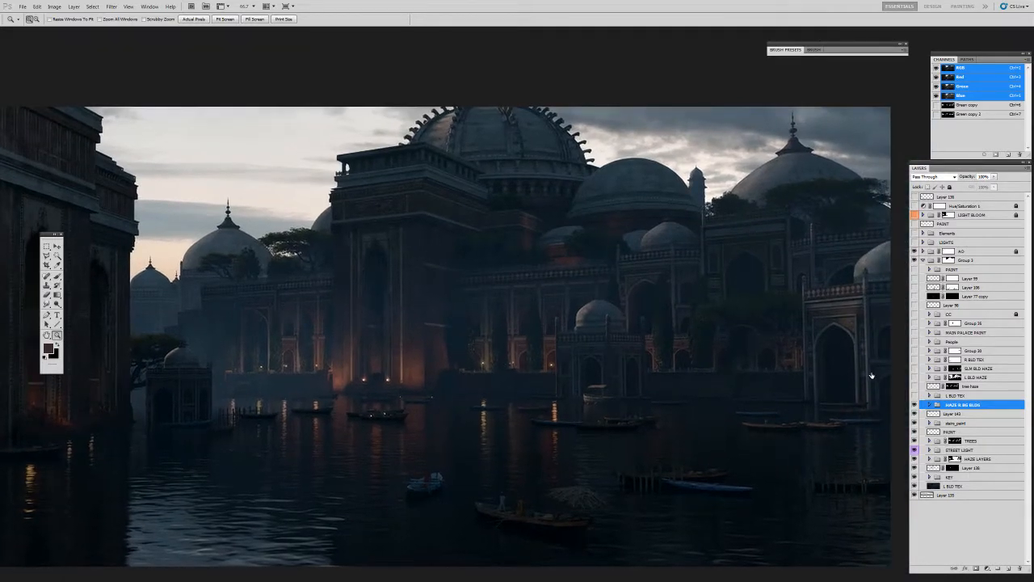
Expand the haze group and display the Layer 52 mask on its own.
{"action": "left_click", "coordinate": [929, 404]}
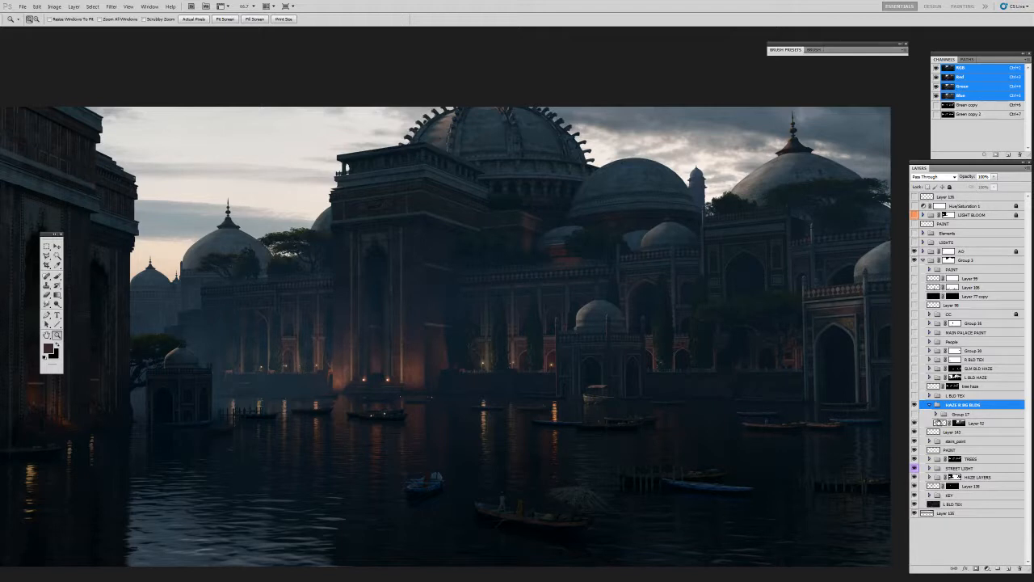
{"action": "left_click", "coordinate": [957, 423]}
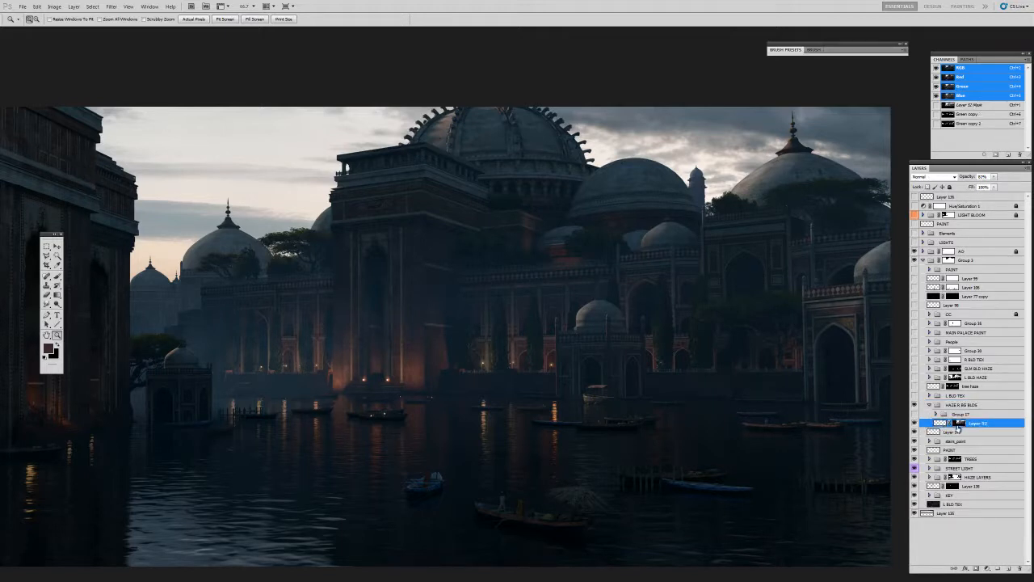
{"action": "left_click", "coordinate": [957, 423]}
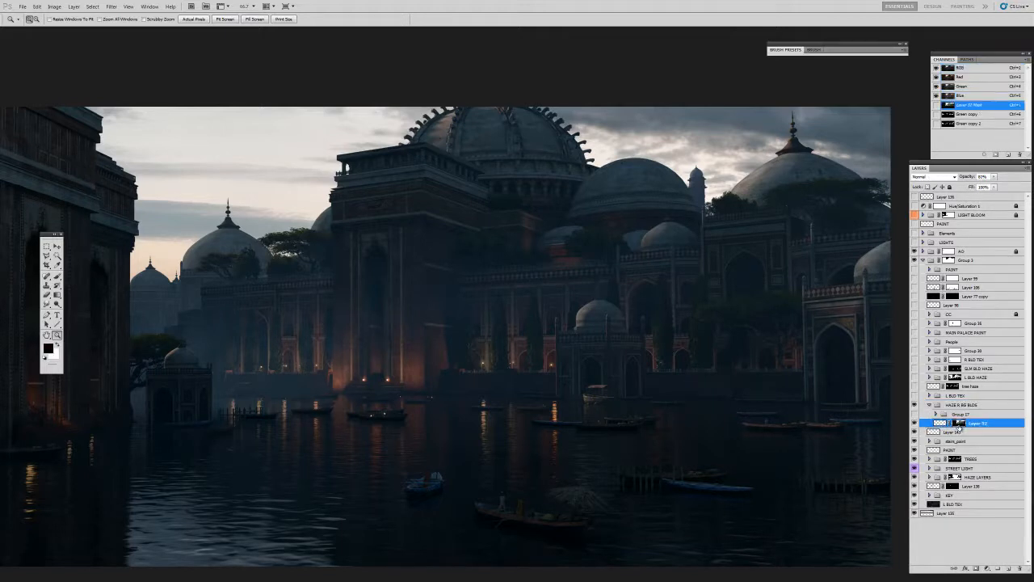
{"action": "key", "text": "super"}
{"action": "key", "text": "super"}
{"action": "left_click", "coordinate": [959, 424], "text": "alt"}
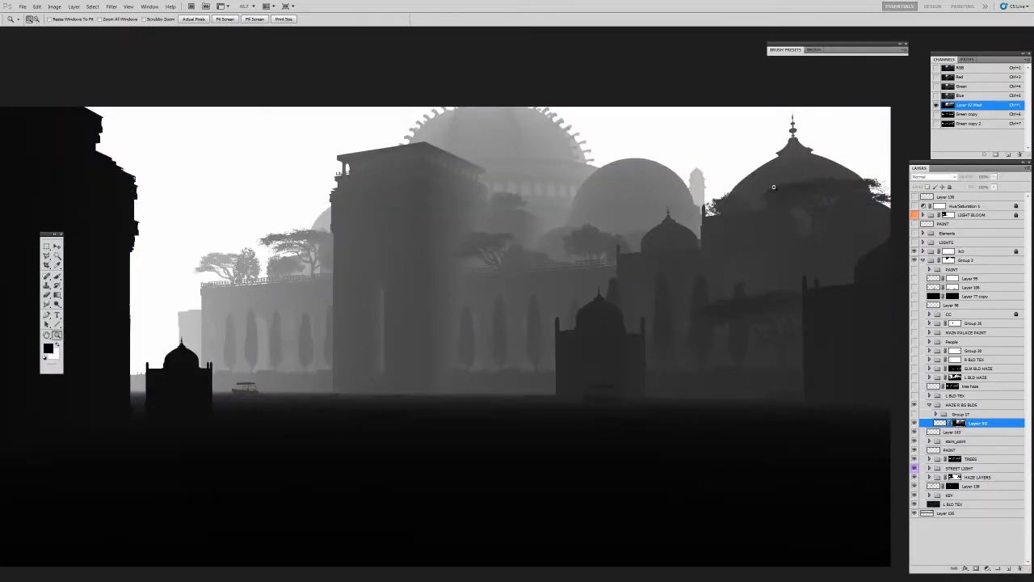
Raise the Layer 52 mask's contrast with Curves, lowering input 112 to output 59 and lifting the lighter tower tones.
{"action": "left_click", "coordinate": [706, 185]}
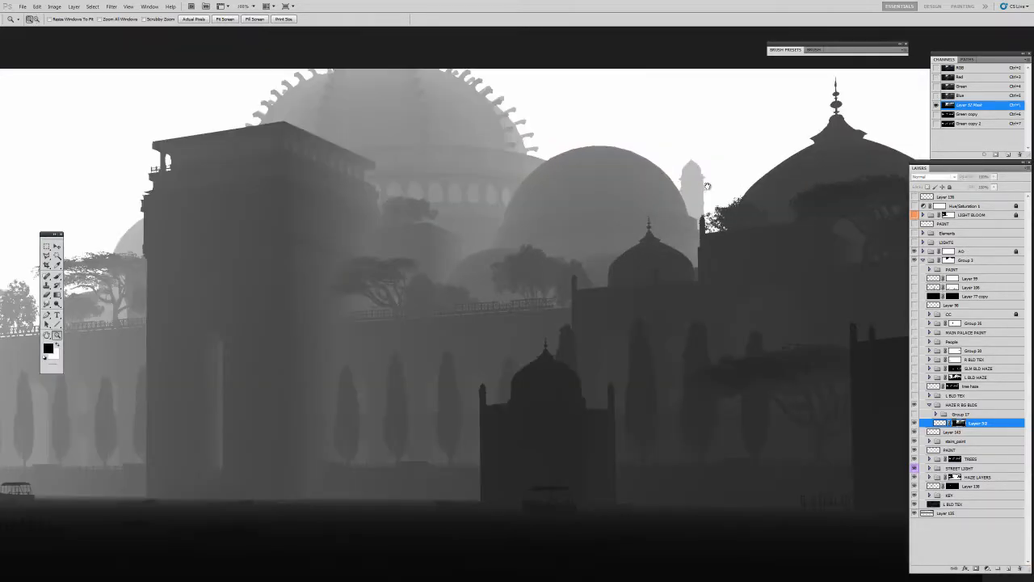
{"action": "left_click", "coordinate": [695, 199]}
{"action": "key", "text": "v"}
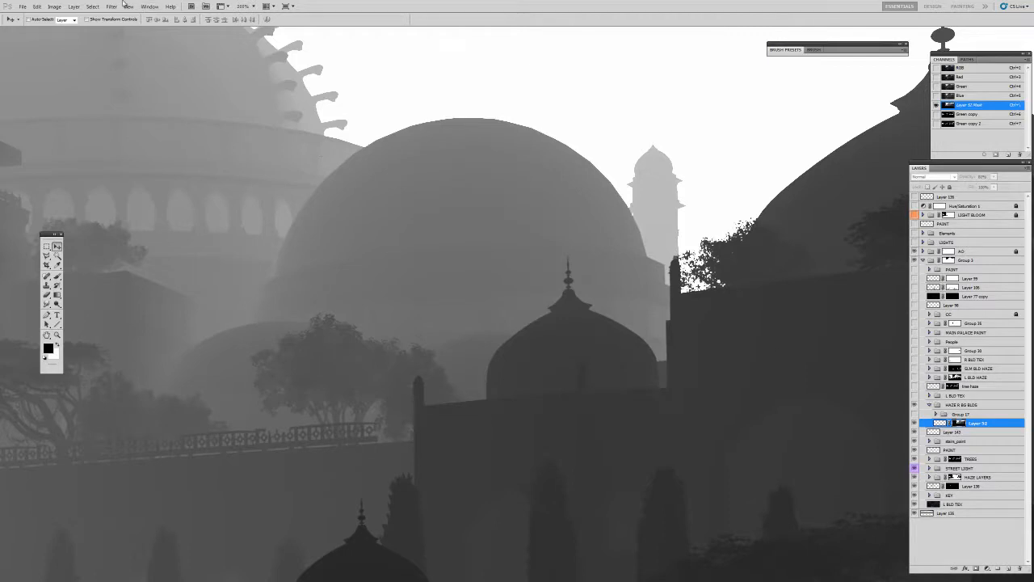
{"action": "left_click", "coordinate": [54, 6]}
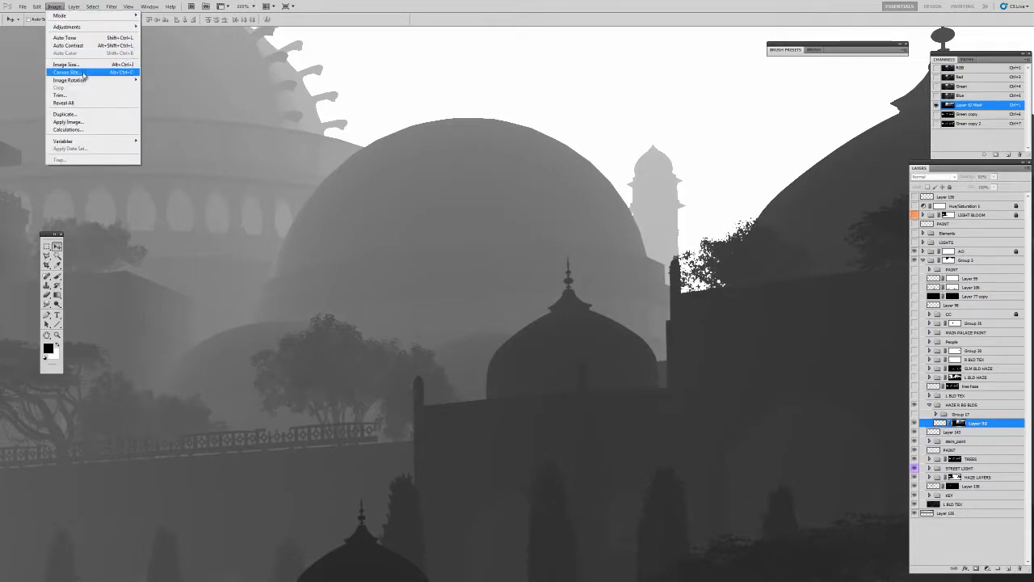
{"action": "mouse_move", "coordinate": [73, 27]}
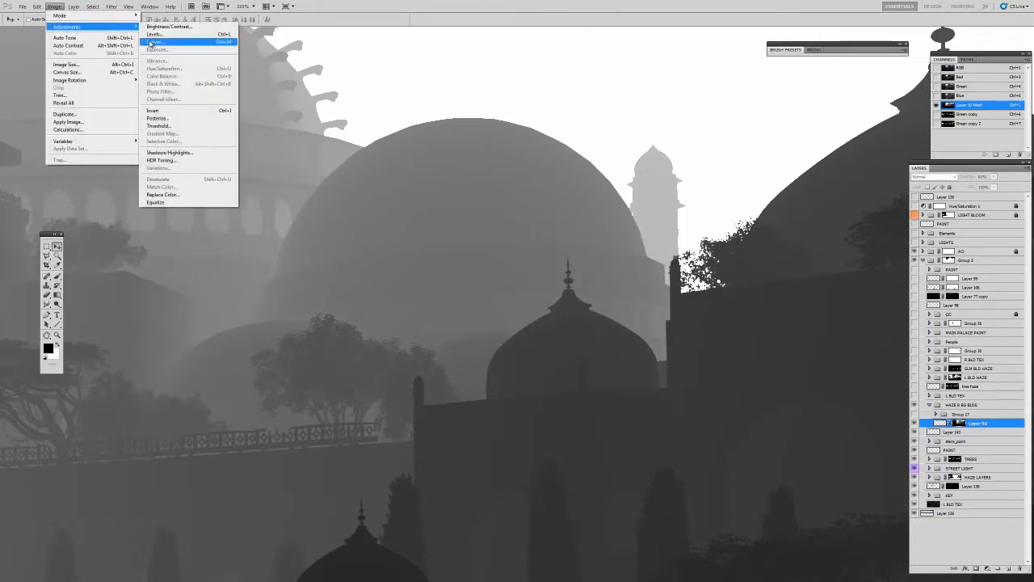
{"action": "left_click", "coordinate": [152, 45]}
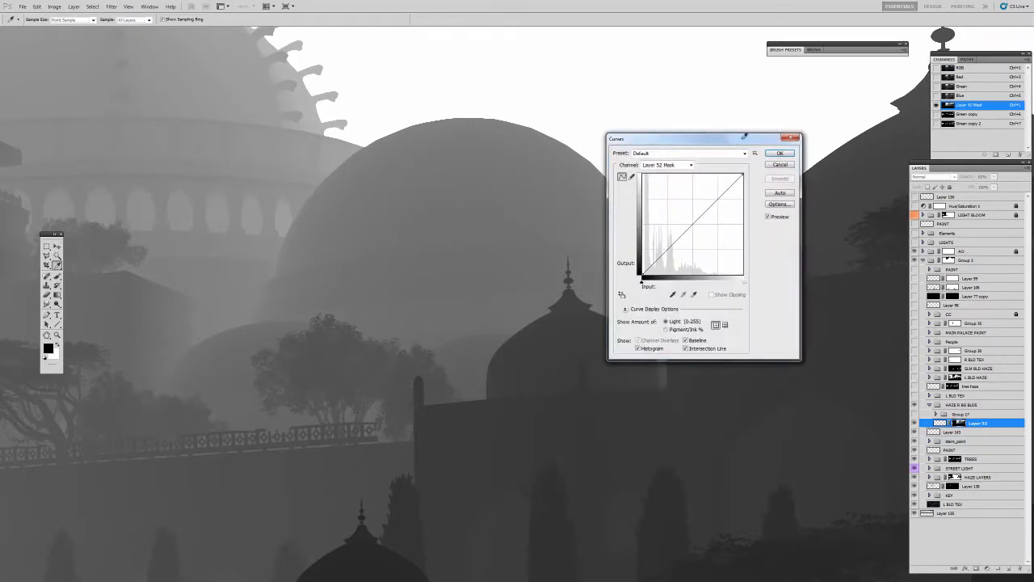
{"action": "left_click_drag", "start_coordinate": [750, 137], "coordinate": [885, 138]}
{"action": "left_click", "coordinate": [756, 296]}
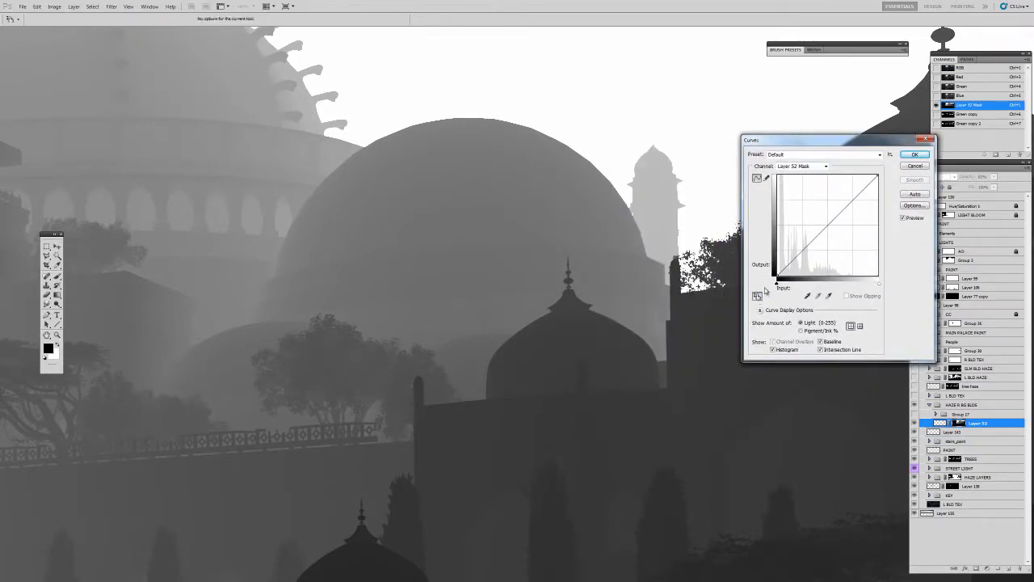
{"action": "left_click_drag", "start_coordinate": [576, 189], "coordinate": [572, 206]}
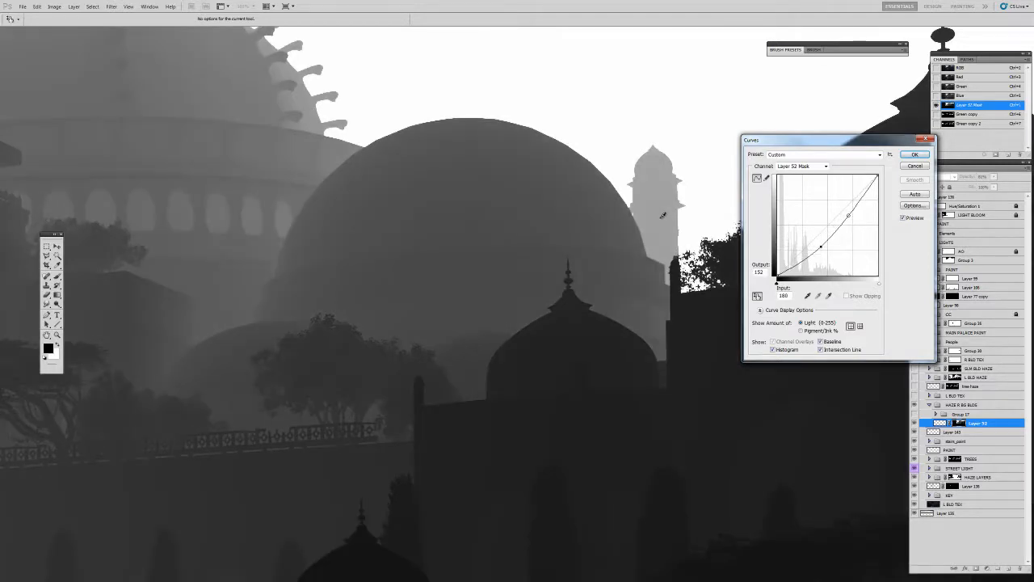
{"action": "left_click_drag", "start_coordinate": [662, 215], "coordinate": [611, 225]}
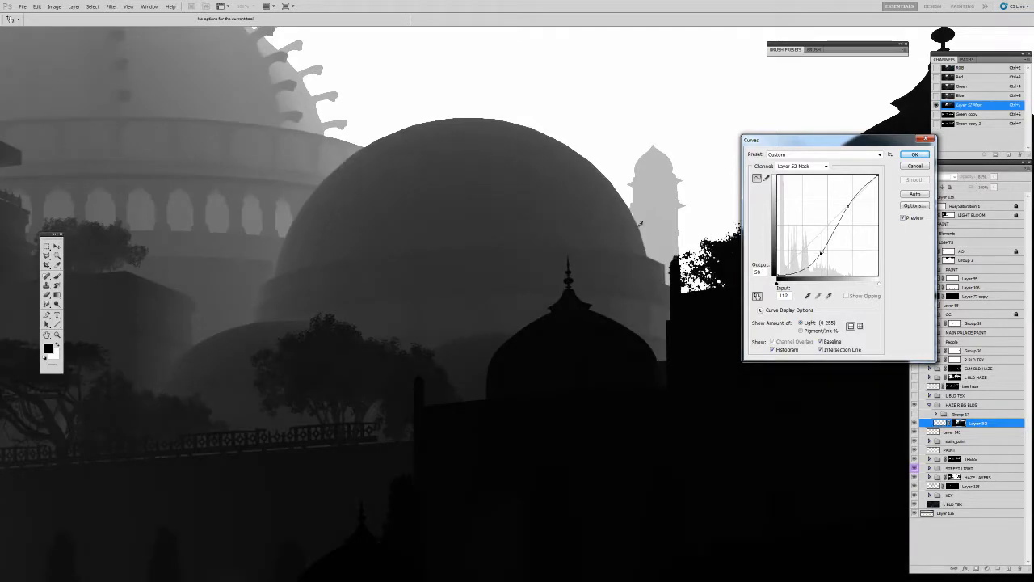
{"action": "left_click", "coordinate": [913, 155]}
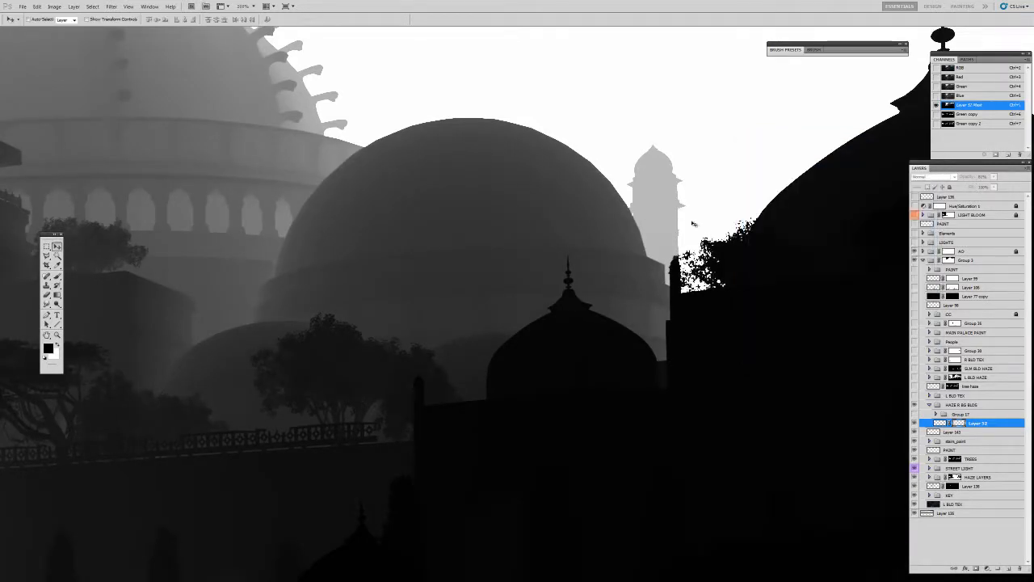
Leave the isolated mask view and select the Group 3 mask.
{"action": "key", "text": "z"}
{"action": "left_click", "coordinate": [675, 222], "text": "alt"}
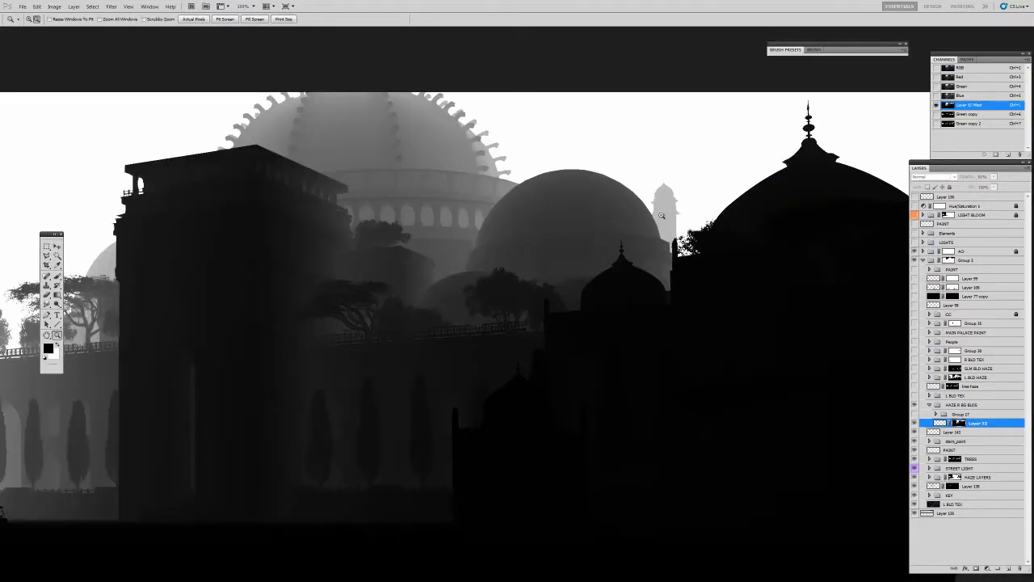
{"action": "key", "text": "v"}
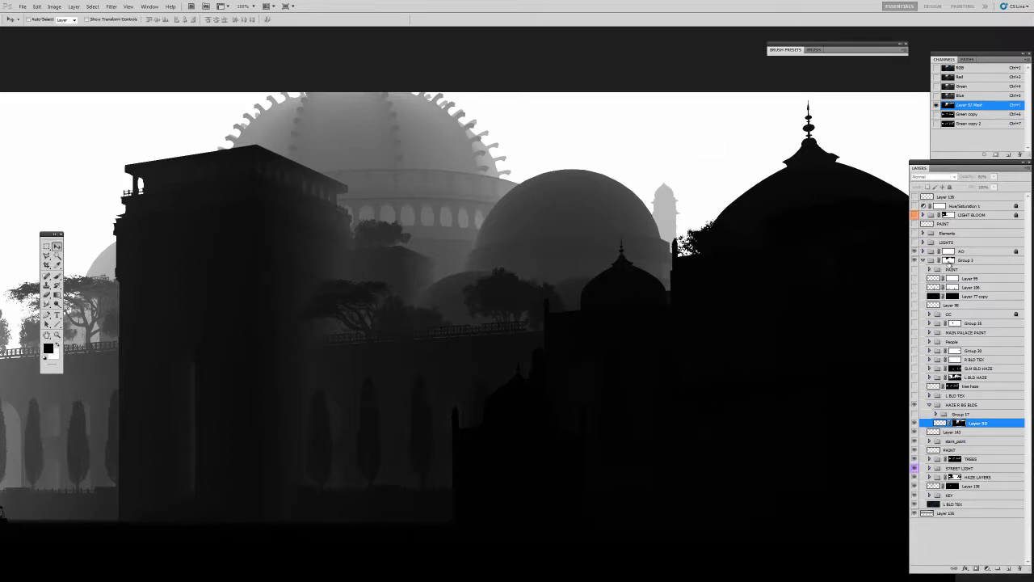
{"action": "left_click", "coordinate": [949, 261]}
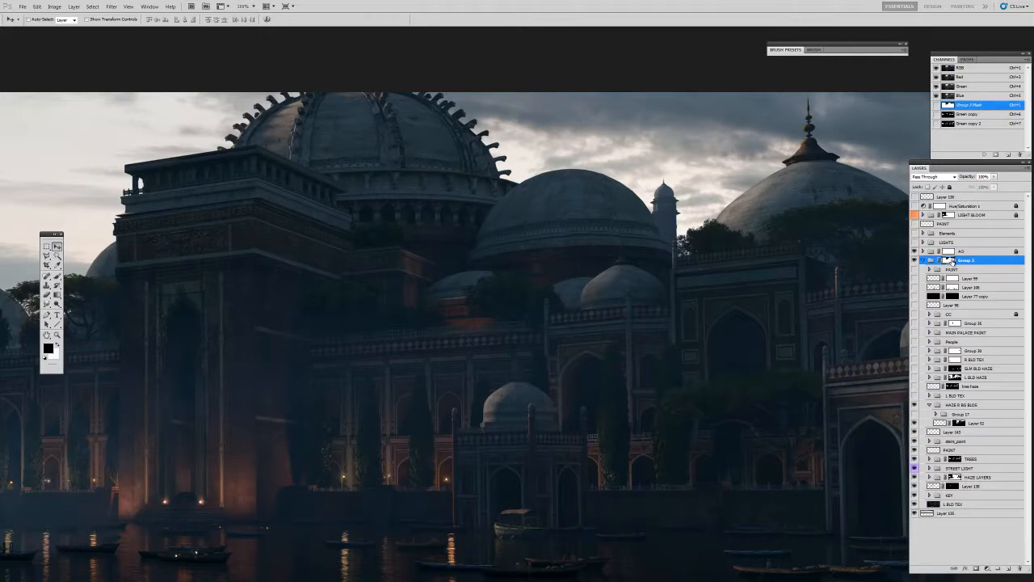
Inspect the Group 3 mask on its own, return to the full picture, and collapse and reopen the group.
{"action": "left_click", "coordinate": [950, 263], "text": "alt"}
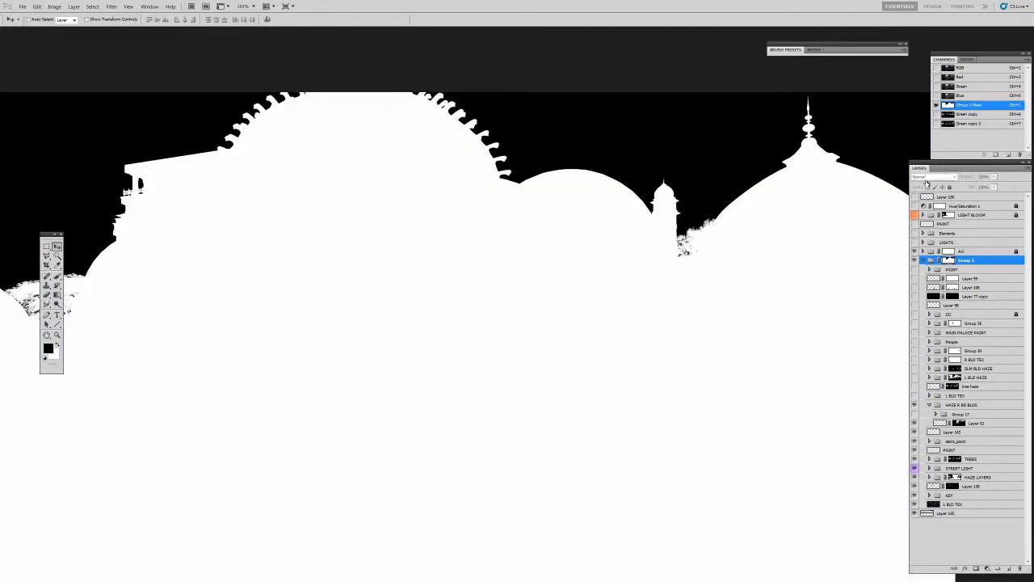
{"action": "left_click", "coordinate": [929, 263]}
{"action": "left_click", "coordinate": [922, 261]}
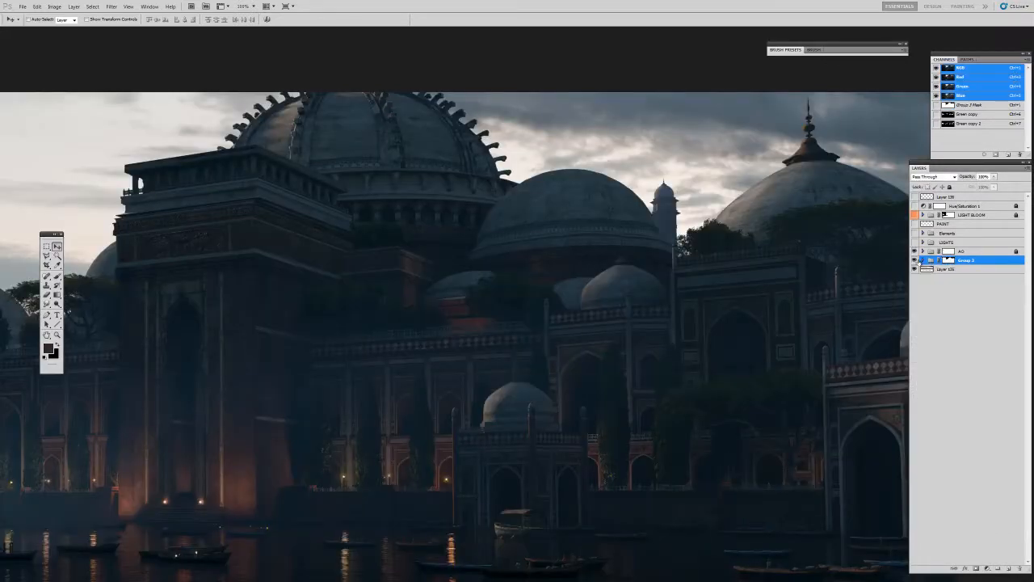
{"action": "left_click", "coordinate": [922, 260]}
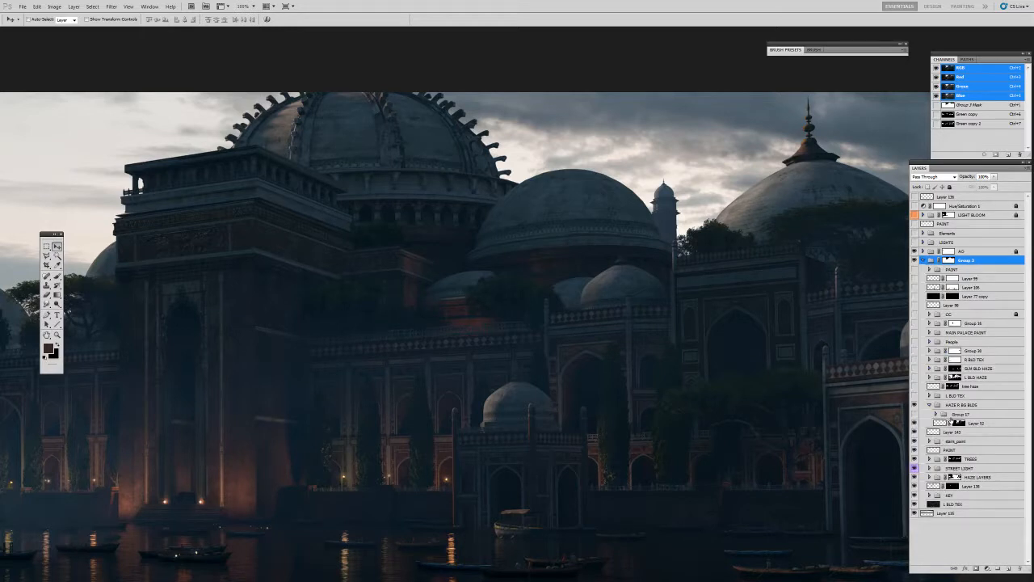
Compare the background buildings with and without the Layer 52 haze, keeping Layer 52 selected.
{"action": "left_click", "coordinate": [944, 422]}
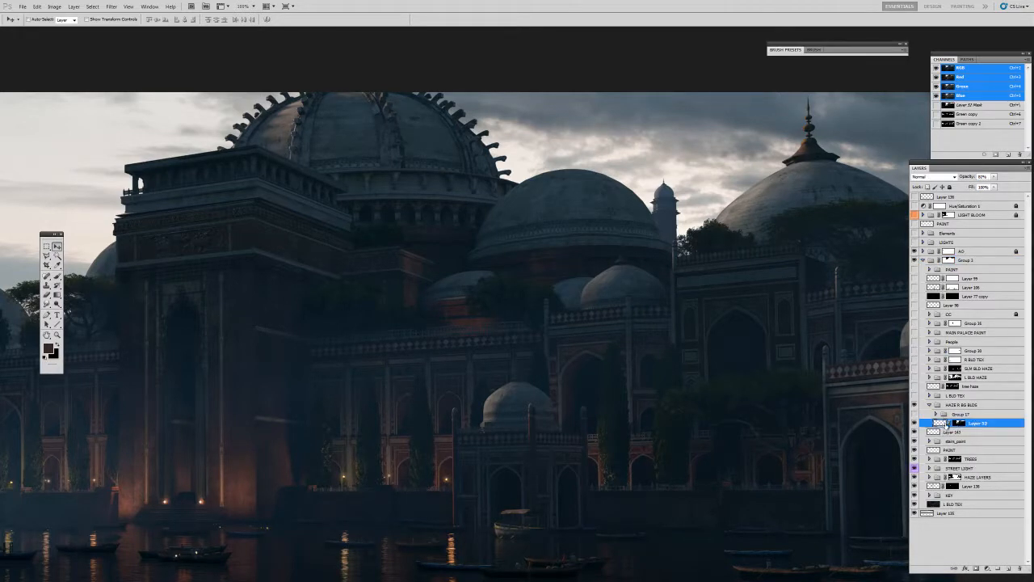
{"action": "left_click", "coordinate": [915, 423]}
{"action": "left_click", "coordinate": [915, 423]}
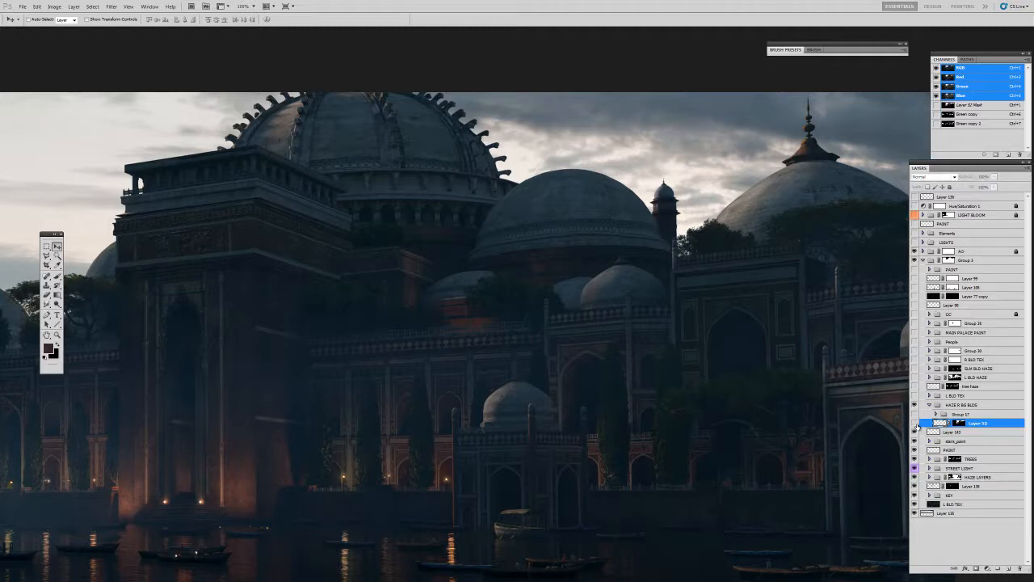
{"action": "left_click", "coordinate": [915, 423]}
{"action": "left_click", "coordinate": [915, 423]}
{"action": "key", "text": "z"}
{"action": "left_click", "coordinate": [708, 247], "text": "alt"}
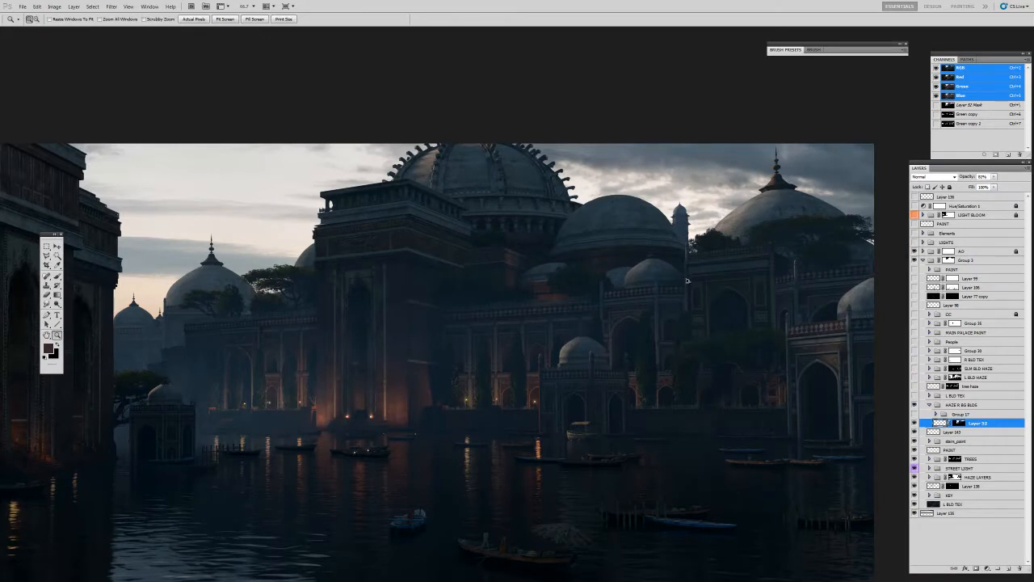
{"action": "key", "text": "alt+bracketleft"}
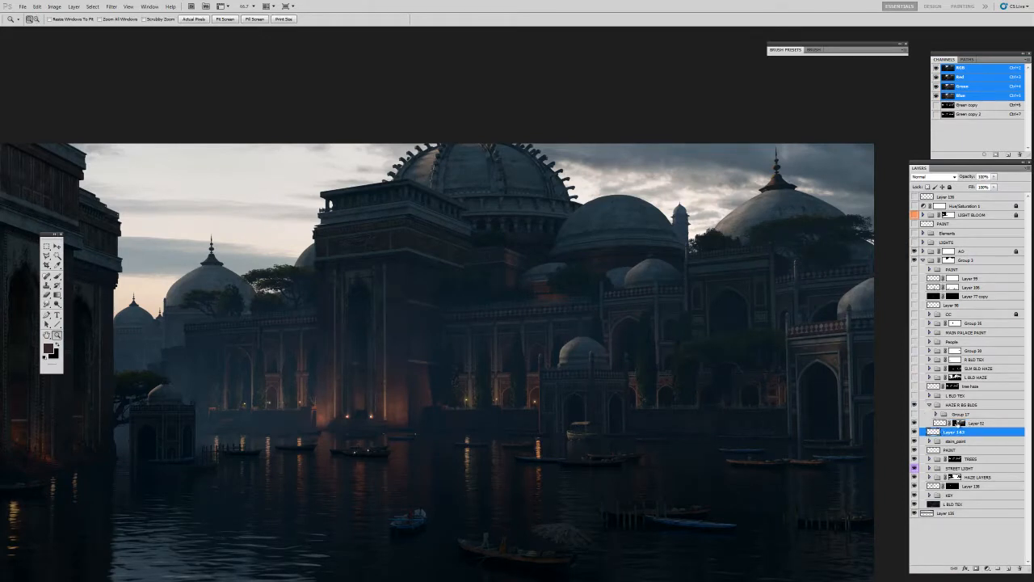
{"action": "left_click", "coordinate": [958, 426]}
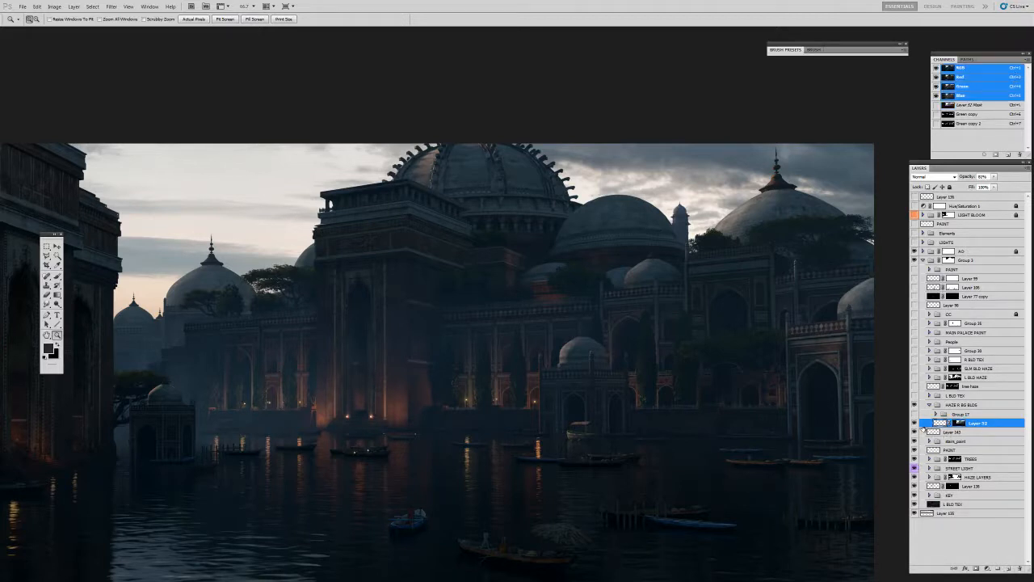
Add a new layer above the hidden Layer 52, copy Layer 52's mask onto it, and target the new layer's pixels.
{"action": "left_click", "coordinate": [1008, 567]}
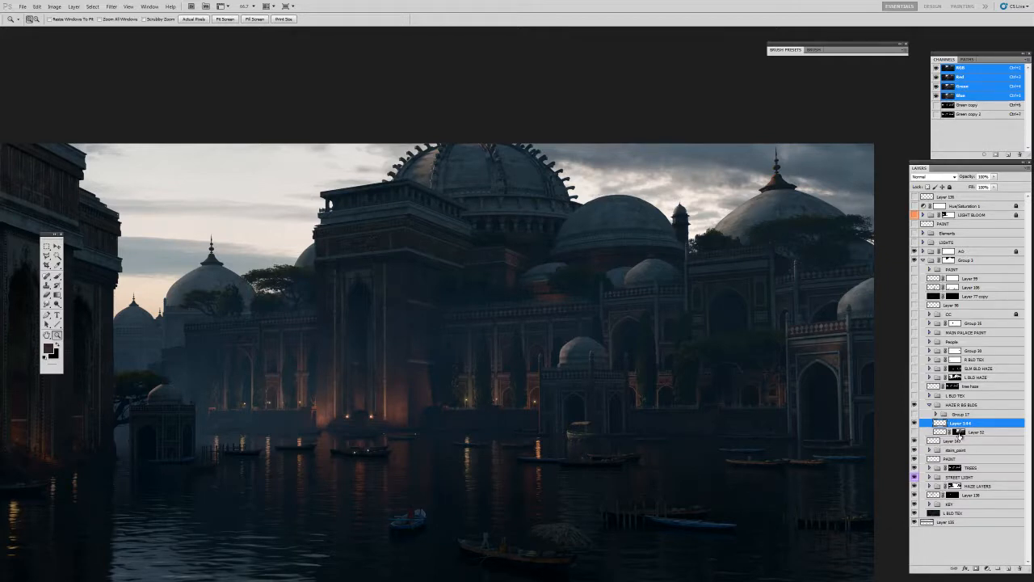
{"action": "left_click_drag", "start_coordinate": [960, 434], "coordinate": [958, 424]}
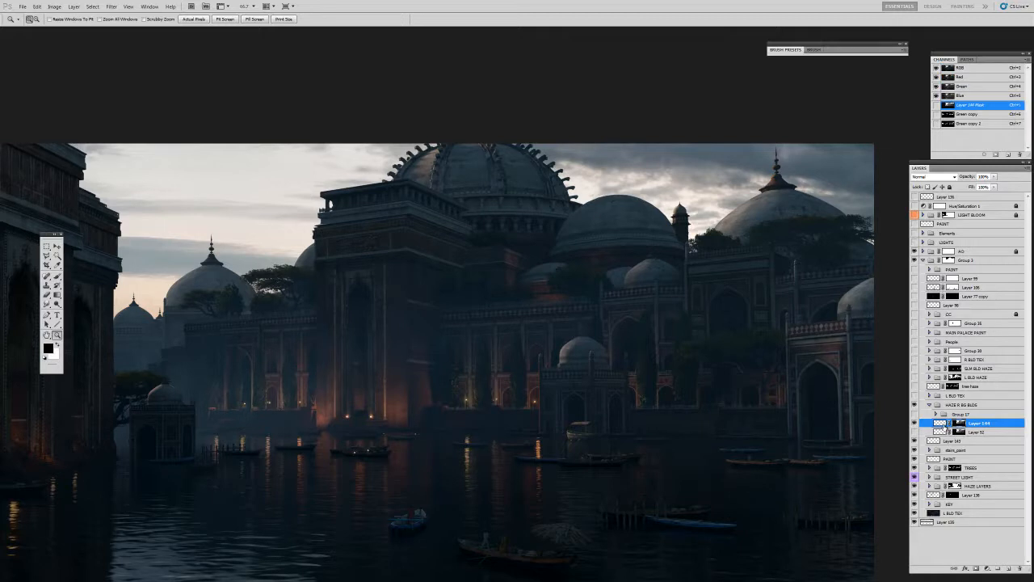
{"action": "left_click", "coordinate": [940, 423]}
Try painting new haze over the background domes on Layer 144 with sampled sky colours, and compare the picture with and without it.
{"action": "key", "text": "v"}
{"action": "key", "text": "i"}
{"action": "left_click", "coordinate": [806, 168]}
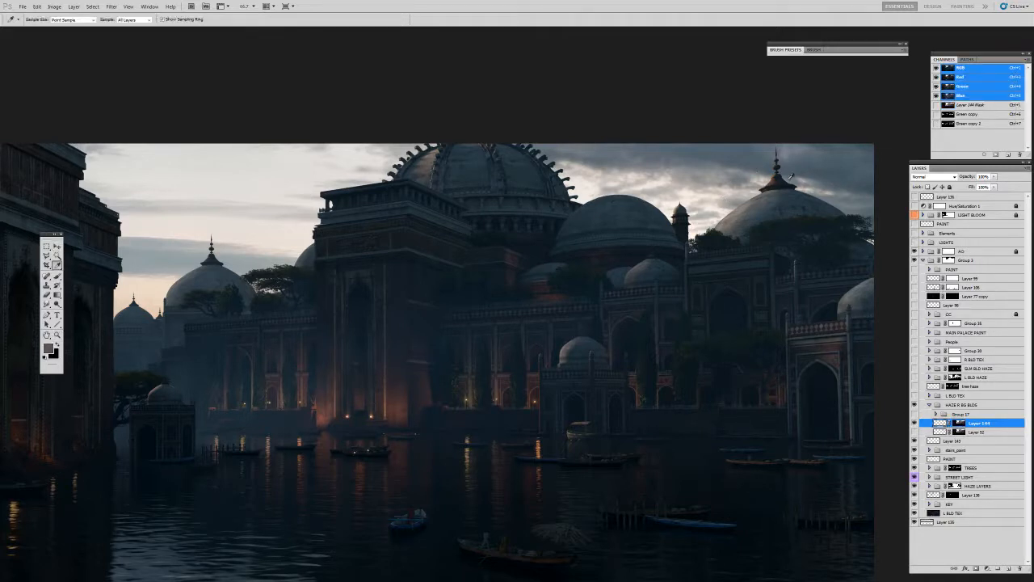
{"action": "key", "text": "b"}
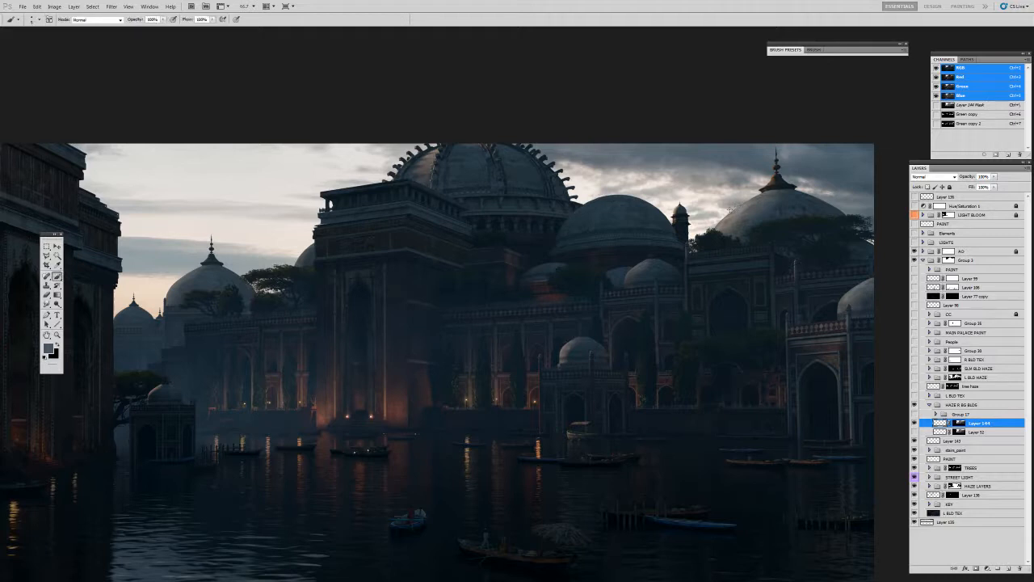
{"action": "left_click", "coordinate": [790, 50]}
{"action": "left_click", "coordinate": [793, 111]}
{"action": "left_click", "coordinate": [795, 50]}
{"action": "key", "text": "i"}
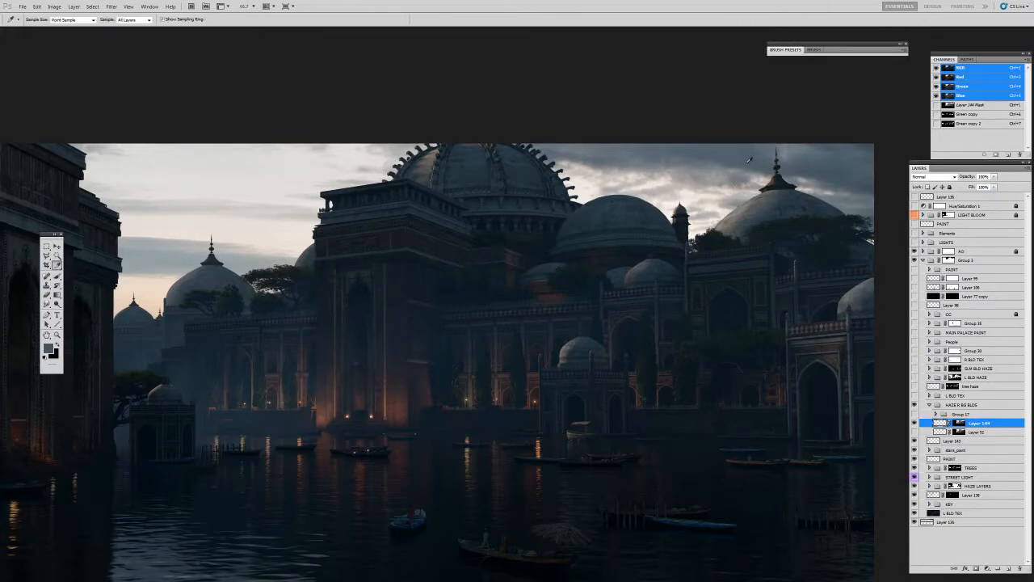
{"action": "left_click", "coordinate": [745, 157]}
{"action": "key", "text": "b"}
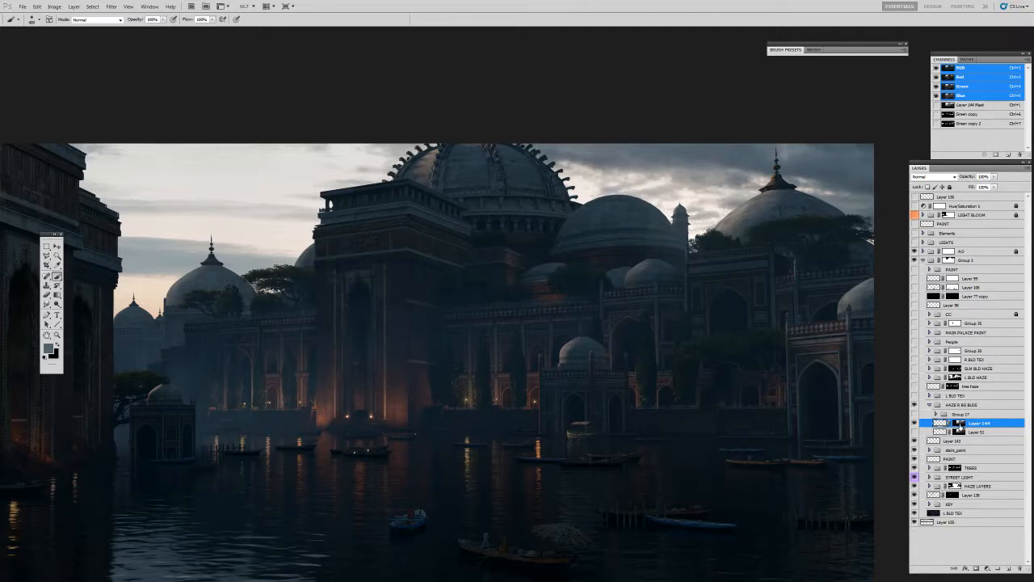
{"action": "left_click", "coordinate": [914, 423]}
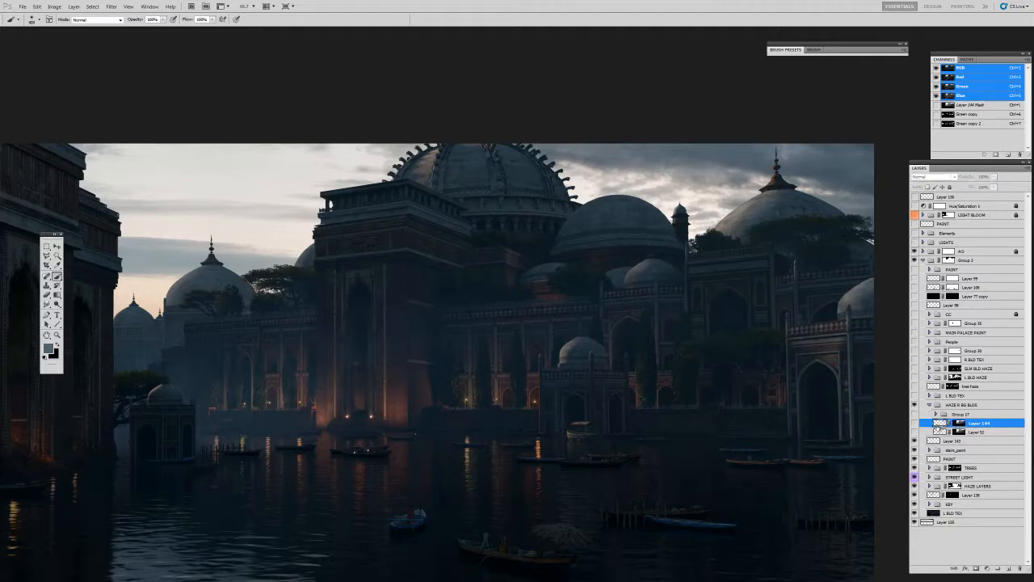
{"action": "left_click", "coordinate": [914, 423]}
Try darkening the shadows and midtones of the Layer 144 mask with Curves while viewing it alone, and return to the painting.
{"action": "left_click", "coordinate": [959, 422], "text": "alt"}
{"action": "key", "text": "z"}
{"action": "left_click", "coordinate": [688, 217]}
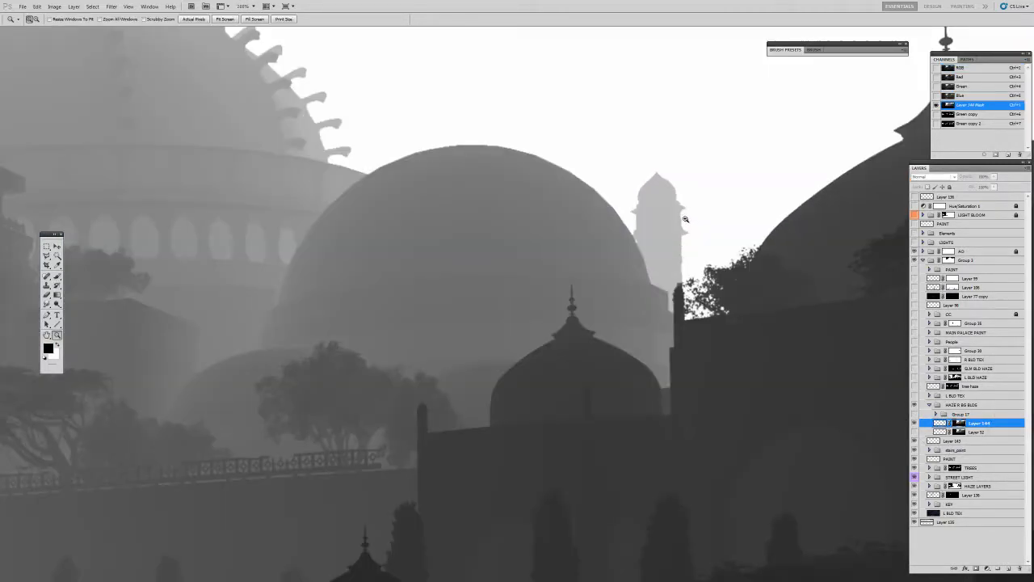
{"action": "left_click", "coordinate": [54, 6]}
{"action": "mouse_move", "coordinate": [125, 28]}
{"action": "left_click", "coordinate": [155, 42]}
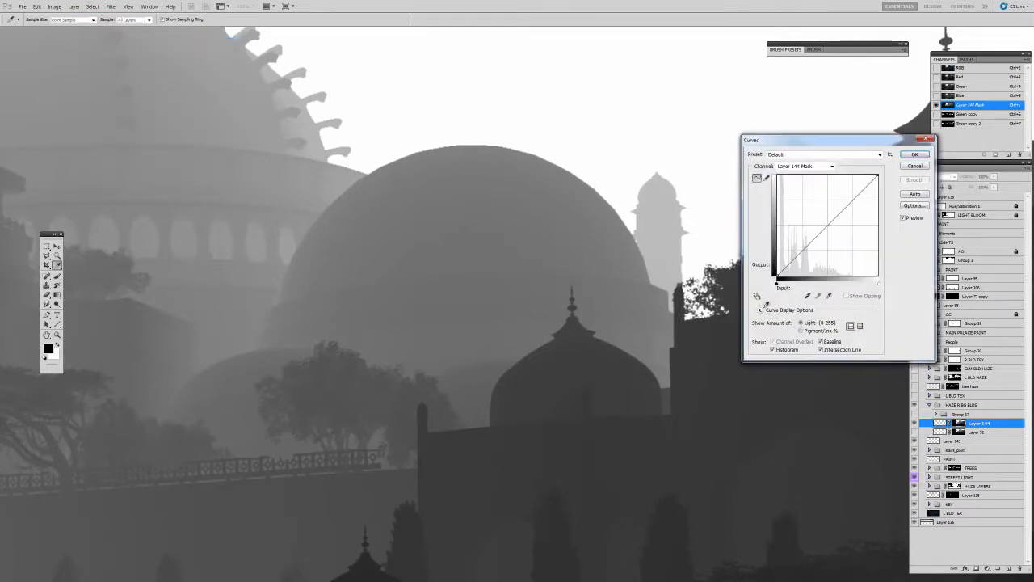
{"action": "left_click_drag", "start_coordinate": [600, 221], "coordinate": [659, 211]}
{"action": "left_click", "coordinate": [913, 154]}
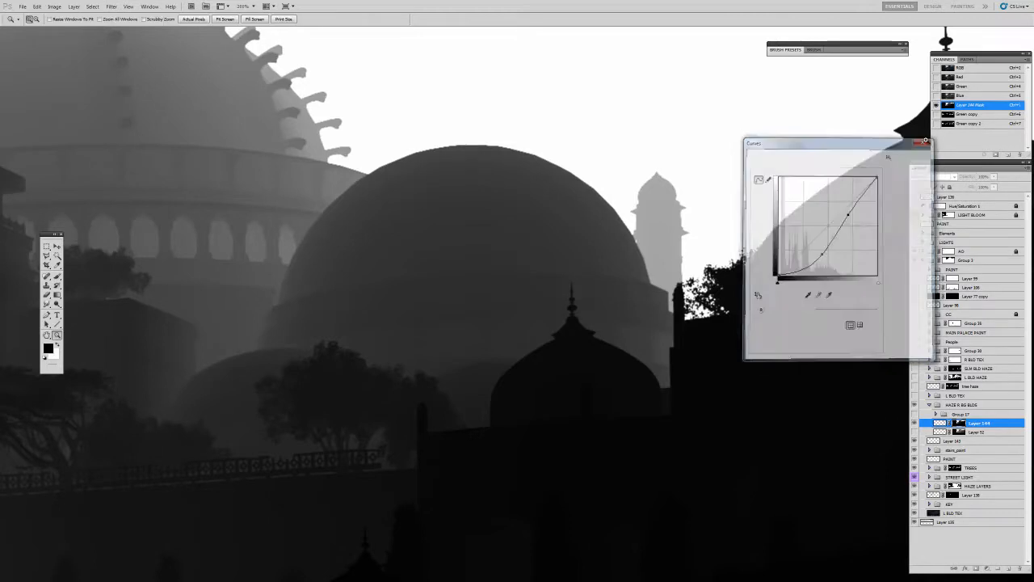
{"action": "left_click", "coordinate": [938, 423]}
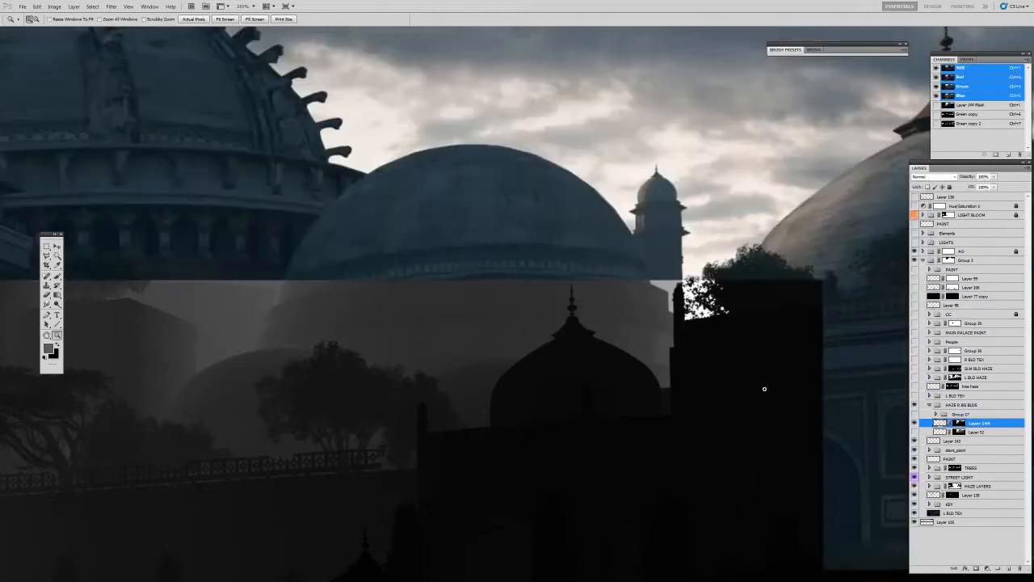
Compare the Layer 144 haze on and off in greyscale, delete Layer 144, and bring back the original Layer 52 haze.
{"action": "scroll", "coordinate": [642, 251], "scroll_direction": "down", "scroll_amount": 5}
{"action": "key", "text": "v"}
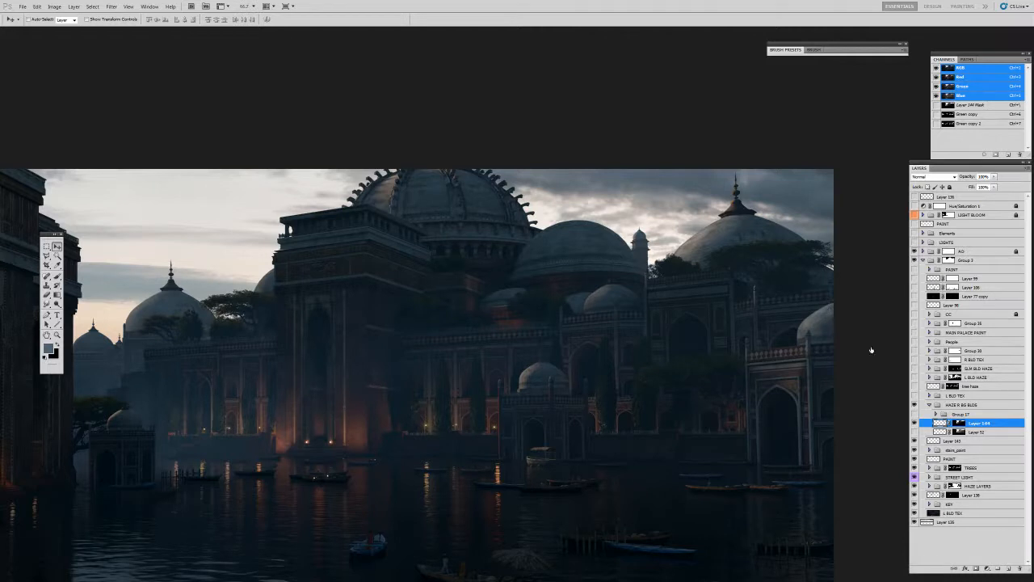
{"action": "left_click", "coordinate": [914, 423]}
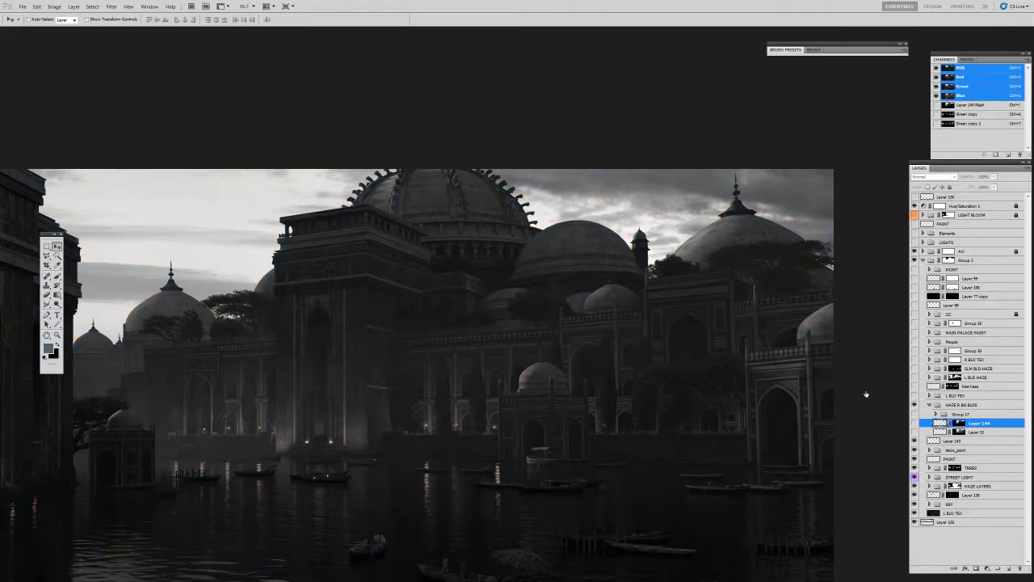
{"action": "left_click", "coordinate": [915, 424]}
{"action": "key", "text": "Delete"}
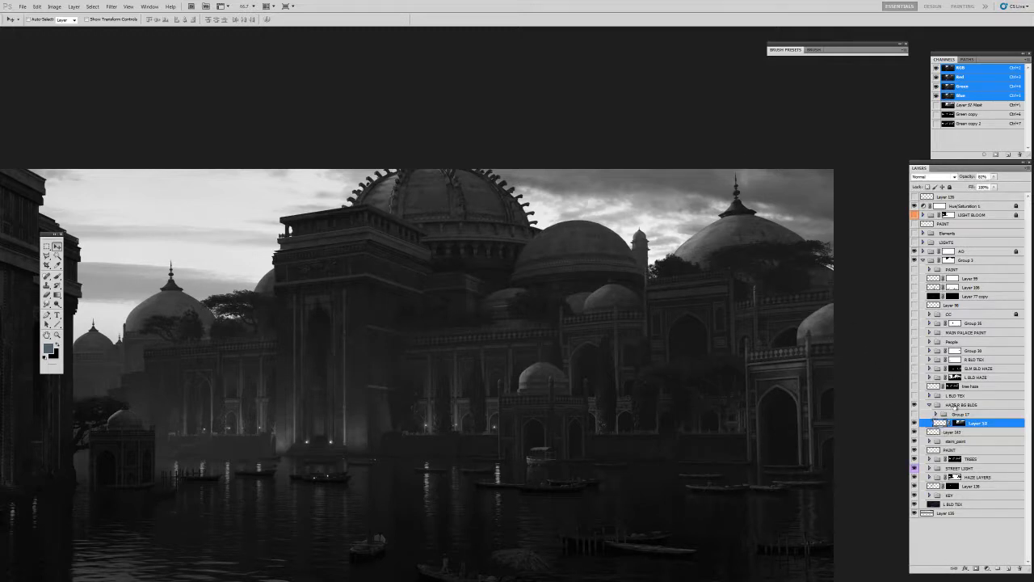
Expand and turn on Group 17 inside the right background haze group, and select its Layer 53.
{"action": "left_click", "coordinate": [935, 415]}
{"action": "left_click", "coordinate": [915, 414]}
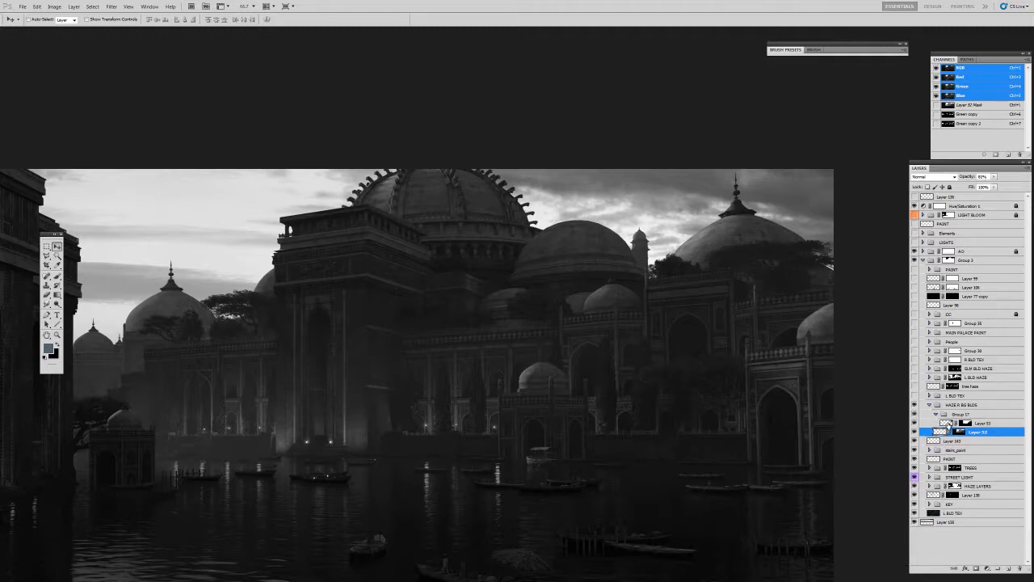
{"action": "left_click", "coordinate": [966, 424]}
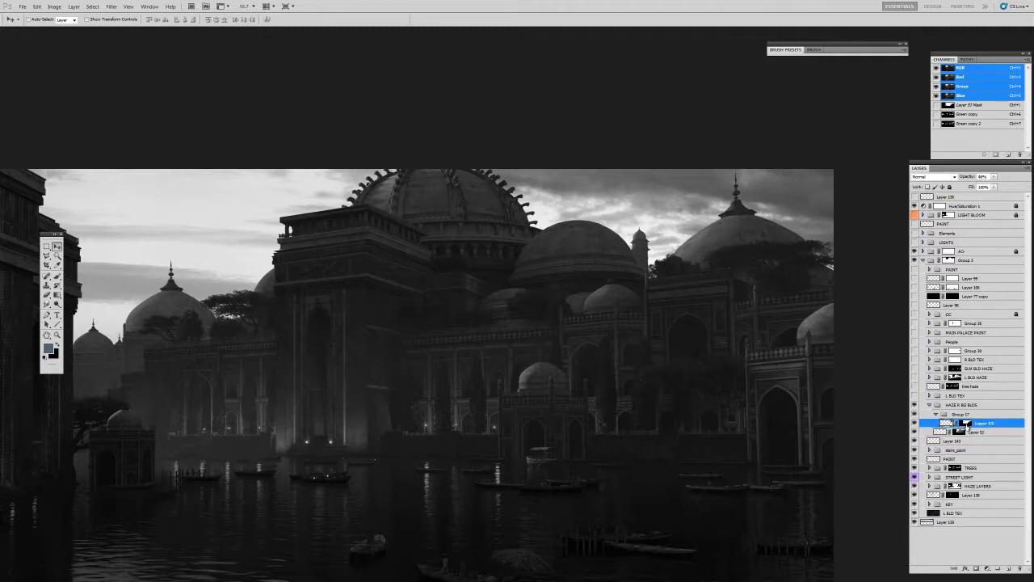
Inspect the Layer 53 mask on its own around the right dome and trees.
{"action": "left_click", "coordinate": [966, 425], "text": "alt"}
{"action": "key", "text": "z"}
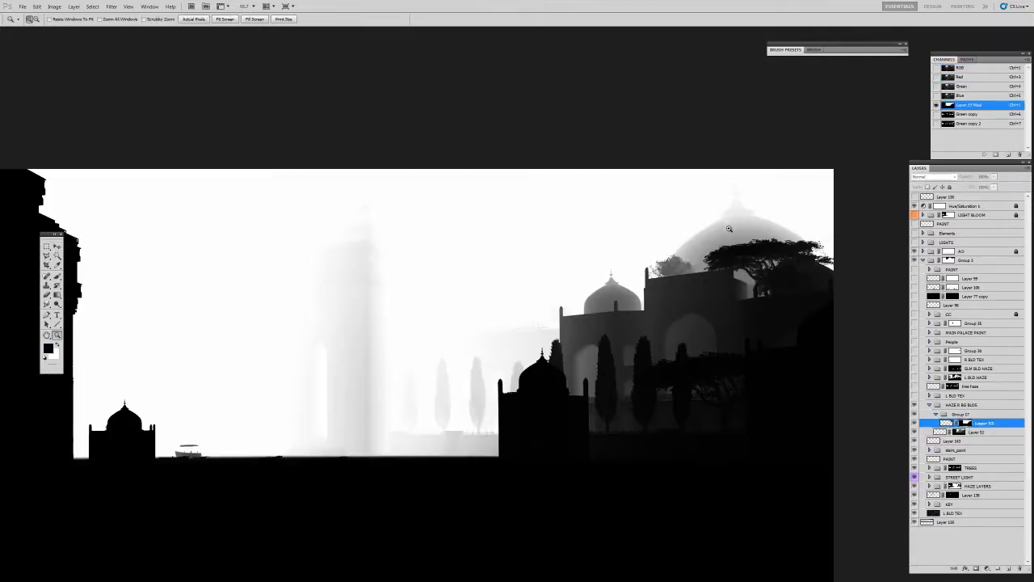
{"action": "left_click", "coordinate": [728, 229]}
{"action": "left_click_drag", "start_coordinate": [734, 231], "coordinate": [662, 248]}
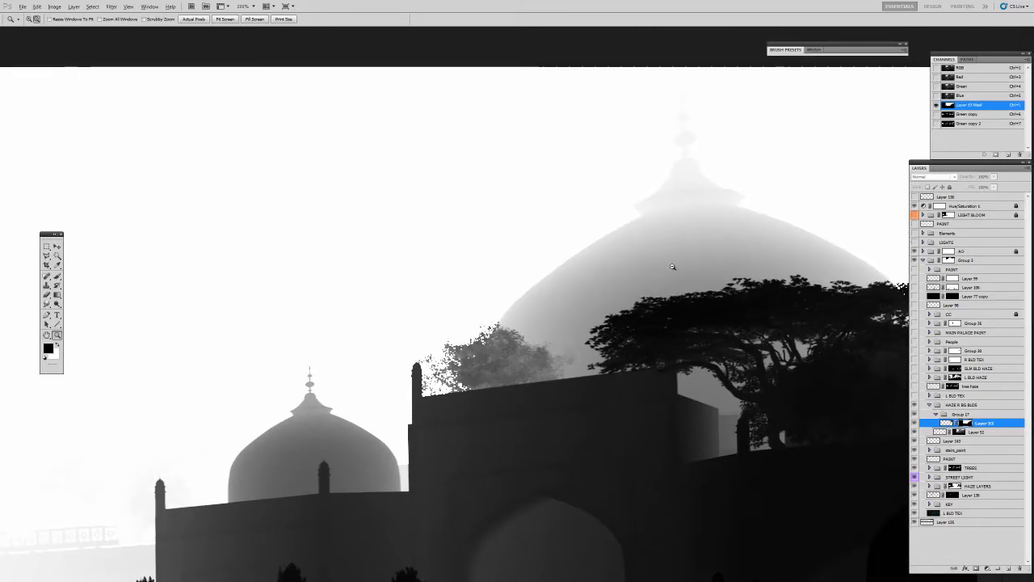
{"action": "left_click", "coordinate": [672, 270], "text": "alt"}
{"action": "key", "text": "v"}
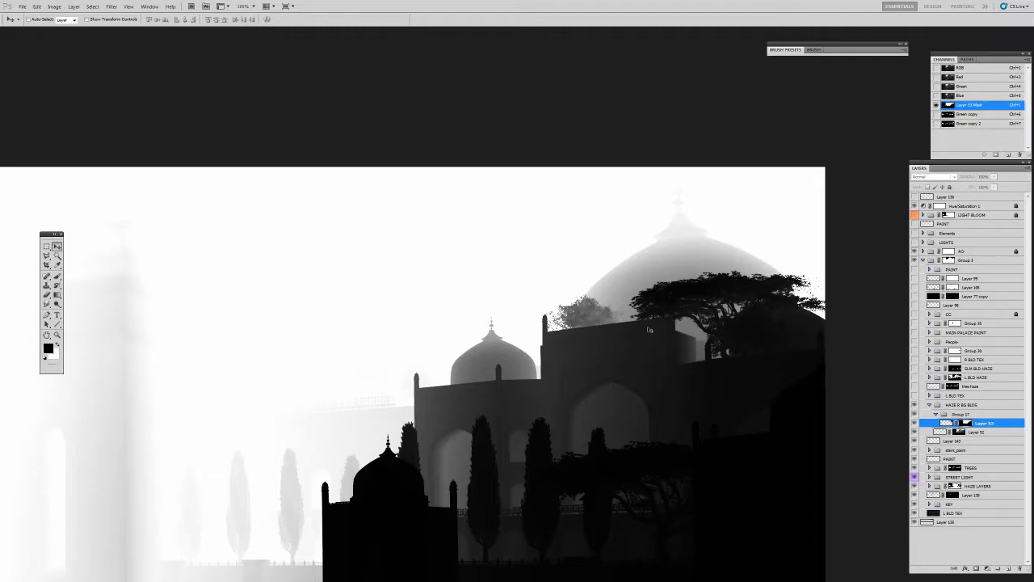
Leave the isolated mask view and compare the painting with and without the Layer 53 haze in colour.
{"action": "left_click", "coordinate": [949, 423]}
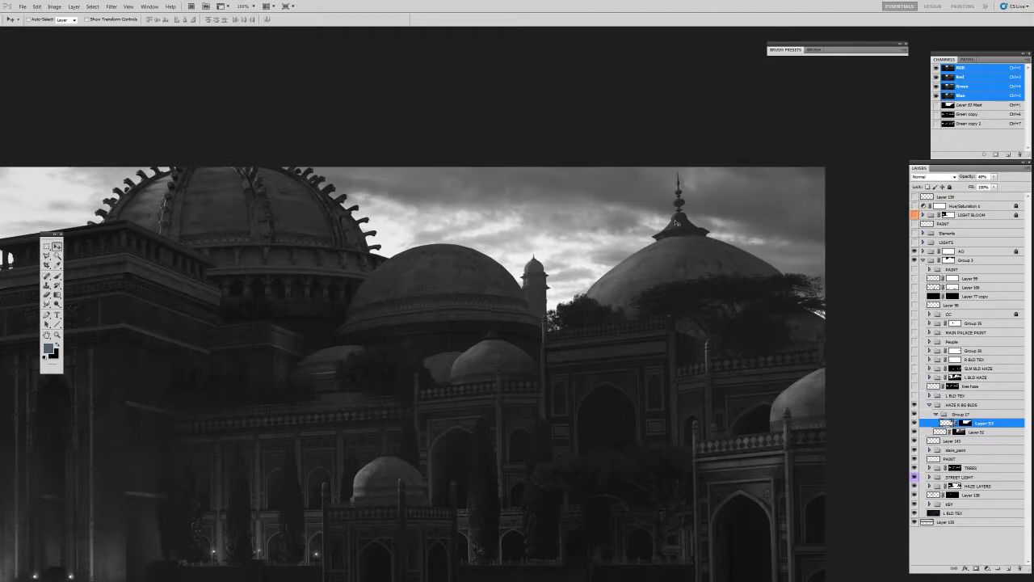
{"action": "left_click", "coordinate": [915, 424]}
{"action": "left_click", "coordinate": [916, 425]}
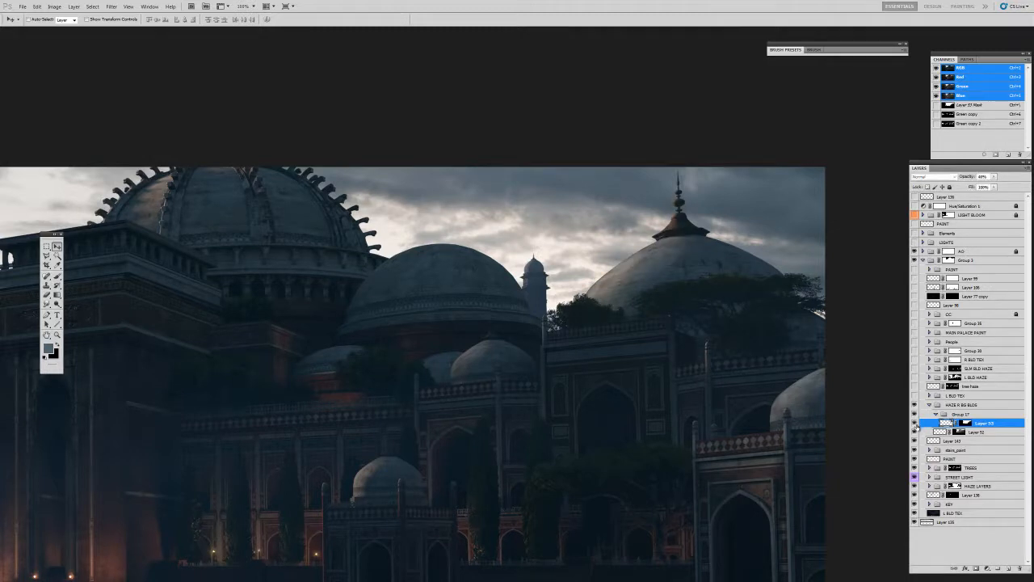
{"action": "left_click", "coordinate": [915, 425]}
{"action": "left_click", "coordinate": [915, 425]}
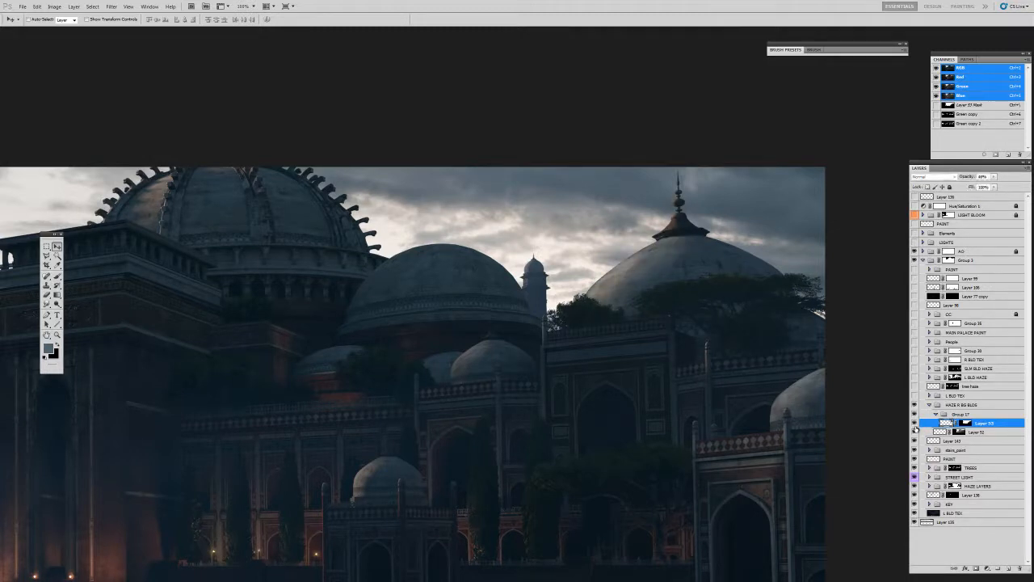
Review the haze across the whole painting in both colour and greyscale.
{"action": "key", "text": "z"}
{"action": "left_click", "coordinate": [621, 300], "text": "alt"}
{"action": "left_click", "coordinate": [621, 300], "text": "alt"}
{"action": "left_click", "coordinate": [621, 299], "text": "alt"}
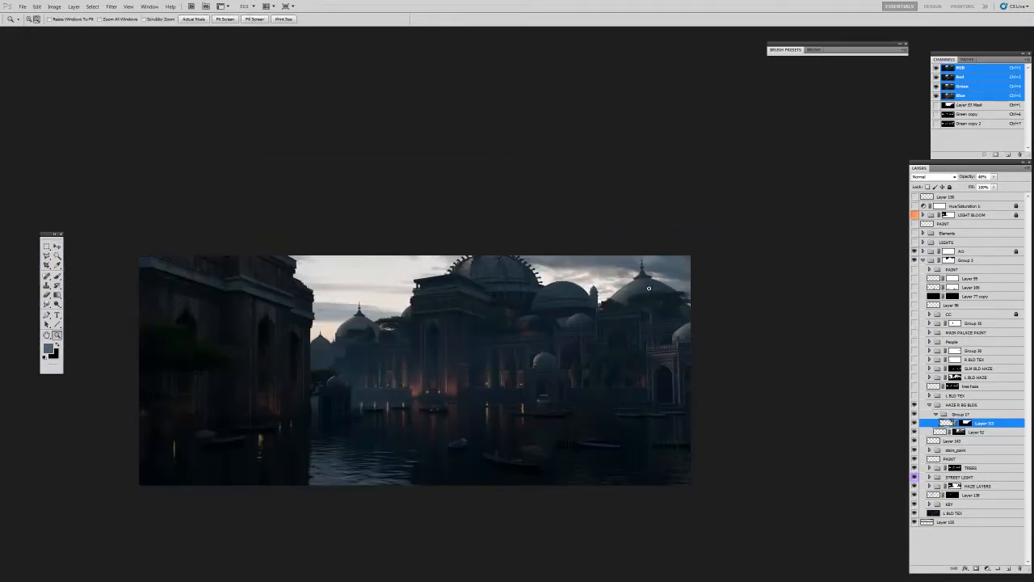
{"action": "left_click_drag", "start_coordinate": [643, 277], "coordinate": [730, 260]}
{"action": "key", "text": "v"}
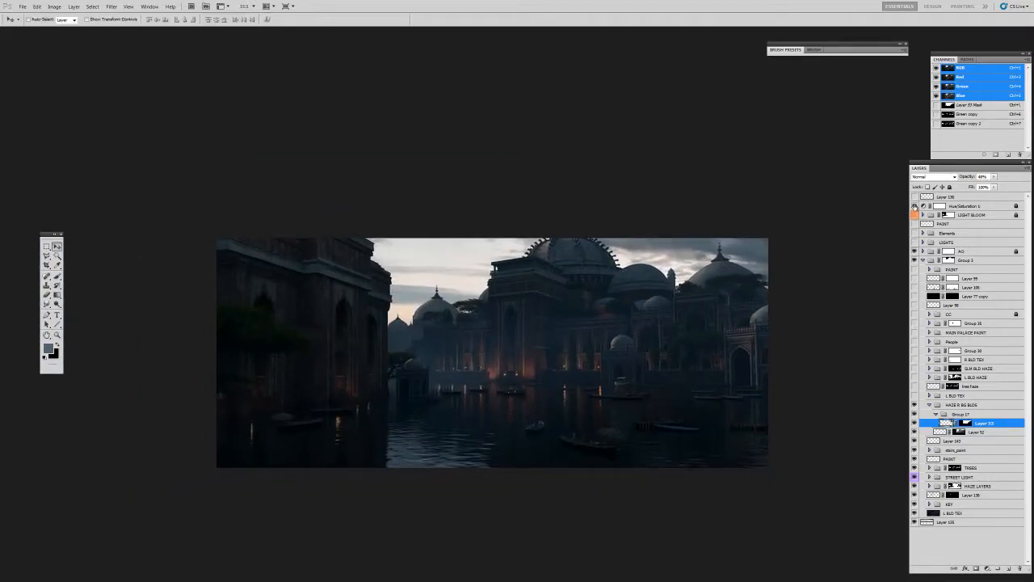
{"action": "key", "text": "ctrl+y"}
Collapse the HAZE R BG BLDS group, delete the red outline around the right dome from the correction-notes layer, and hide the notes.
{"action": "left_click", "coordinate": [930, 405]}
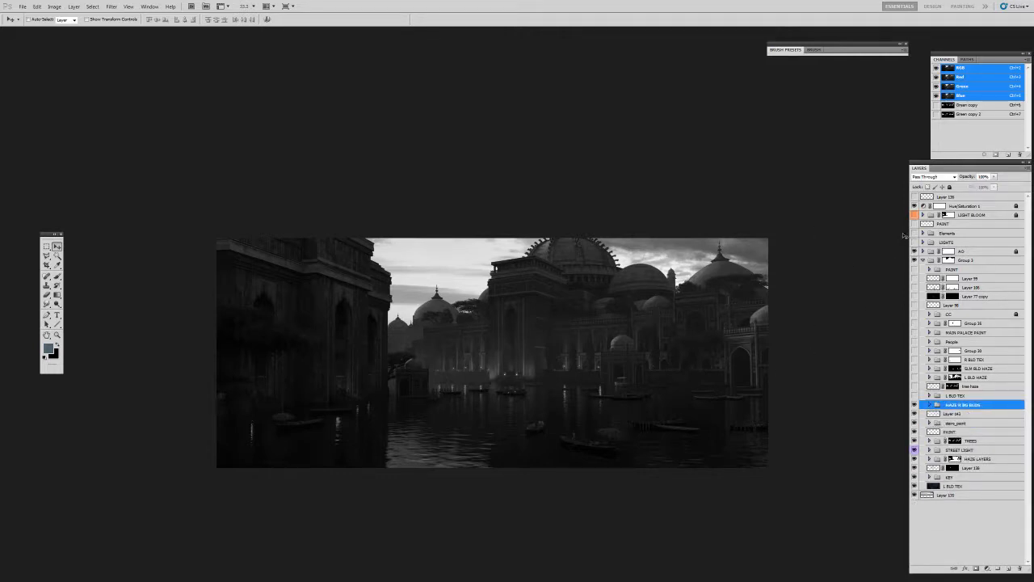
{"action": "left_click", "coordinate": [924, 198]}
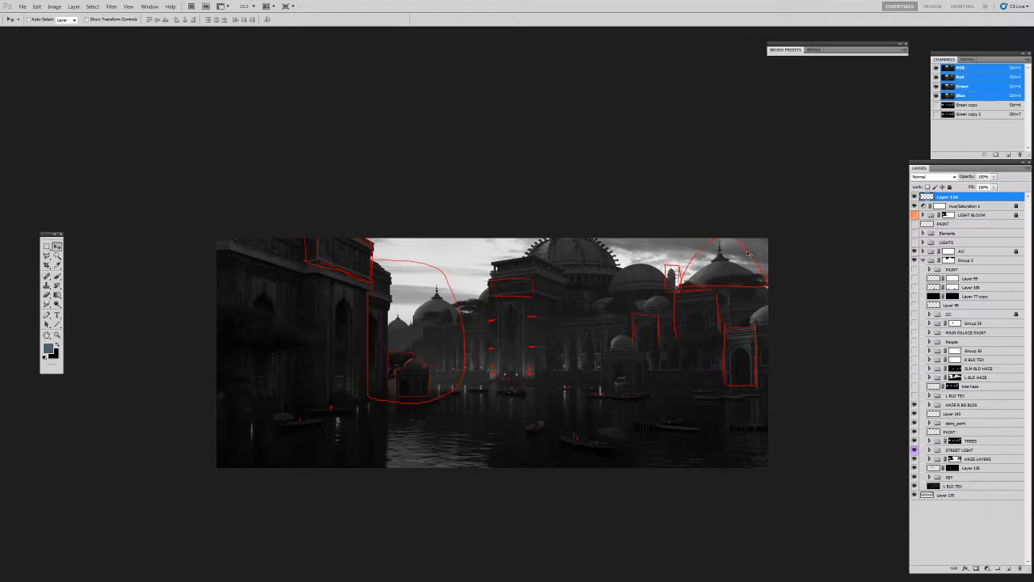
{"action": "key", "text": "b"}
{"action": "key", "text": "m"}
{"action": "mouse_move", "coordinate": [738, 297]}
{"action": "left_mouse_down"}
{"action": "mouse_move", "coordinate": [769, 266]}
{"action": "mouse_move", "coordinate": [774, 242]}
{"action": "left_mouse_up"}
{"action": "key", "text": "Delete"}
{"action": "key", "text": "ctrl+d"}
{"action": "left_click", "coordinate": [914, 197]}
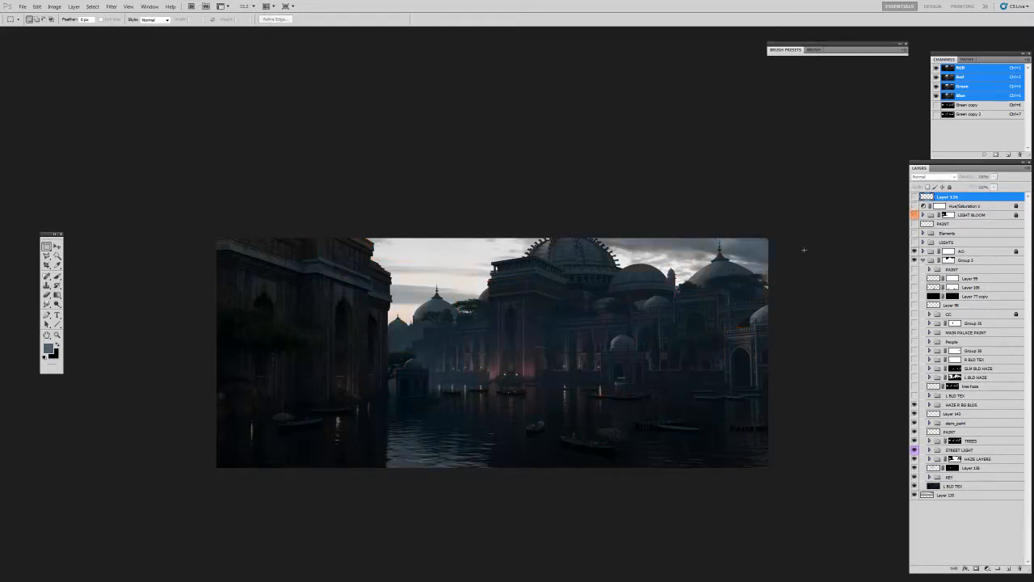
Check the red correction notes, and compare the upper left building with and without the L BLD TEX group.
{"action": "left_click", "coordinate": [915, 197]}
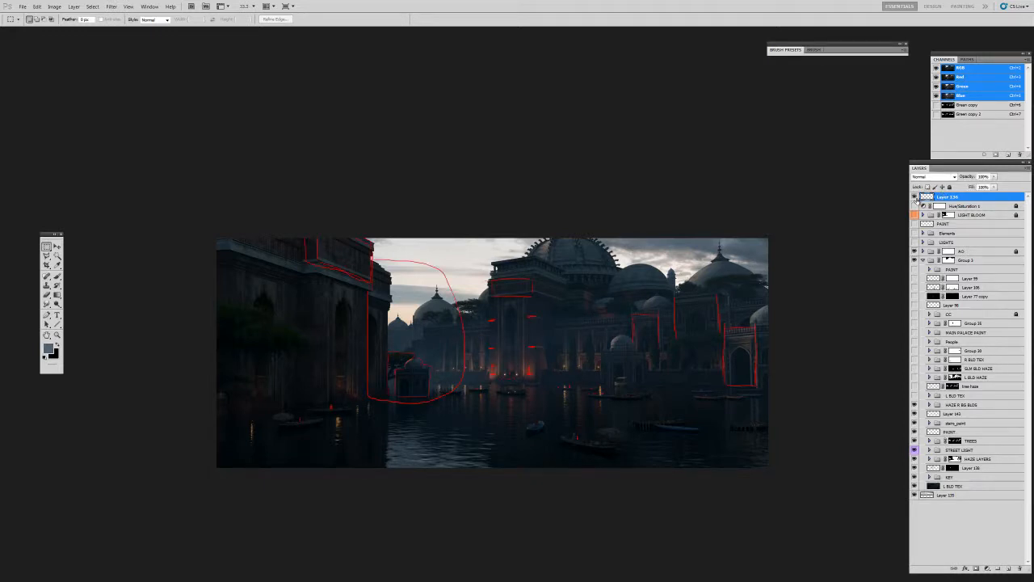
{"action": "left_click", "coordinate": [915, 197]}
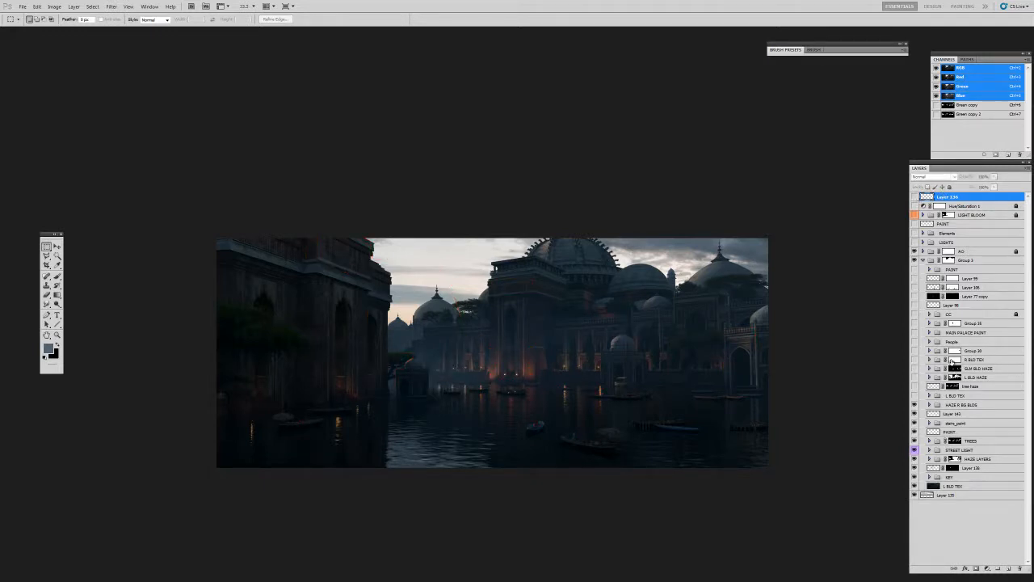
{"action": "left_click", "coordinate": [921, 396]}
{"action": "left_click", "coordinate": [914, 395]}
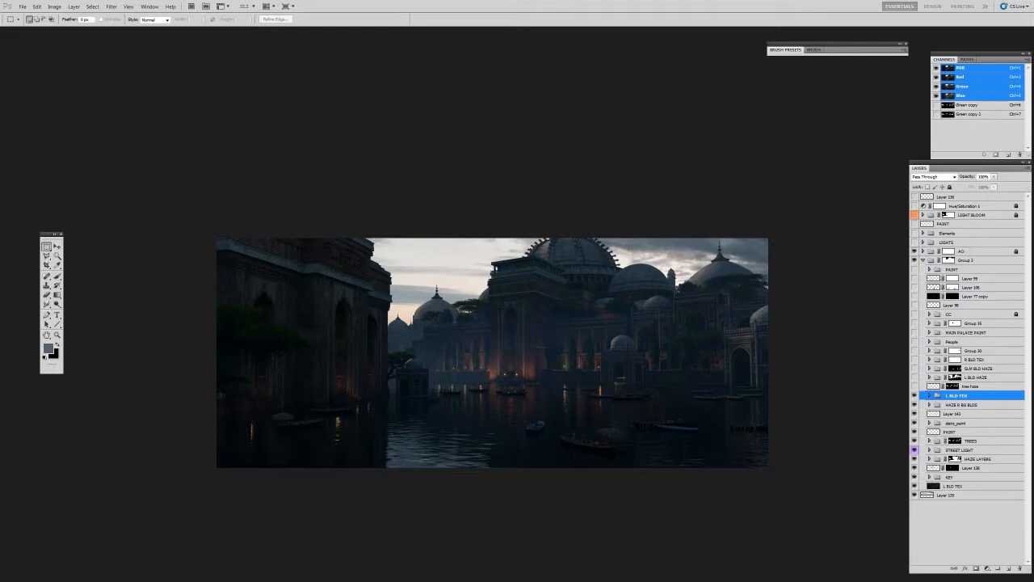
{"action": "left_click_drag", "start_coordinate": [367, 259], "coordinate": [443, 256]}
{"action": "key", "text": "z"}
{"action": "left_click", "coordinate": [406, 238]}
{"action": "double_click", "coordinate": [408, 240]}
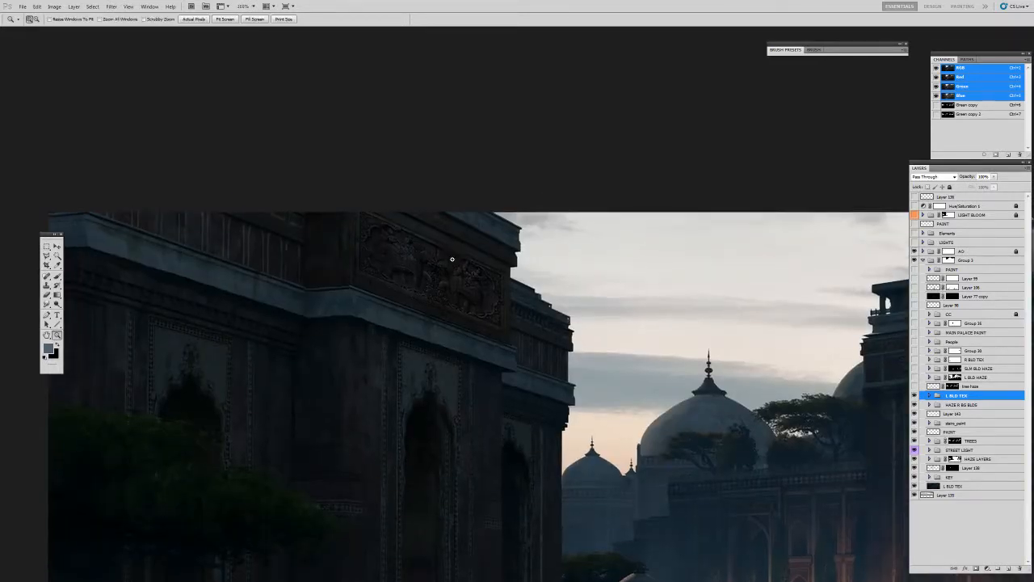
{"action": "left_click", "coordinate": [914, 396]}
{"action": "left_click", "coordinate": [914, 396]}
{"action": "left_click", "coordinate": [914, 397]}
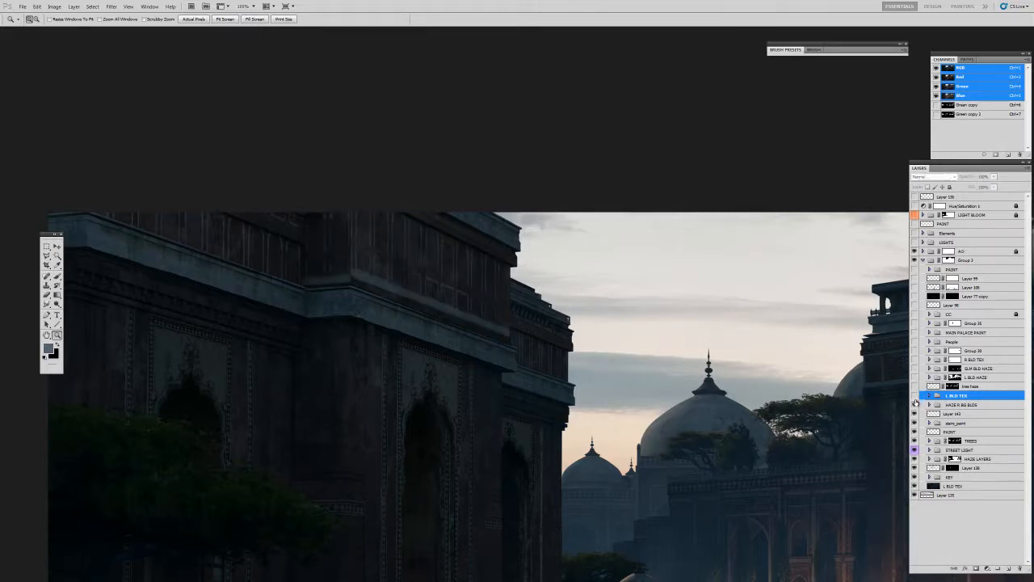
Add a new layer above L BLD TEX and lasso the narrow corner panel above the left building's ledge.
{"action": "left_click", "coordinate": [1008, 568]}
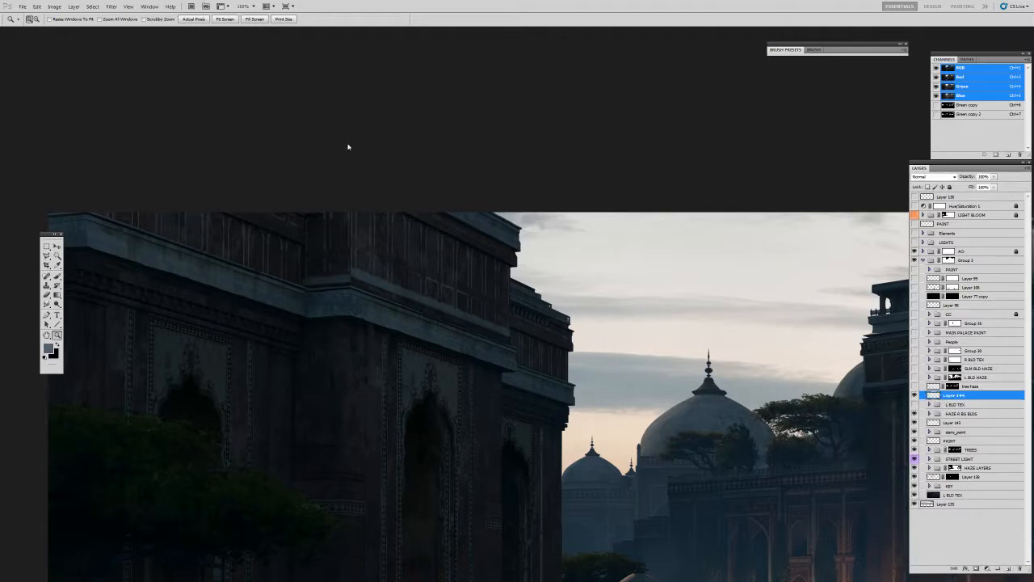
{"action": "left_click", "coordinate": [346, 221]}
{"action": "key", "text": "l"}
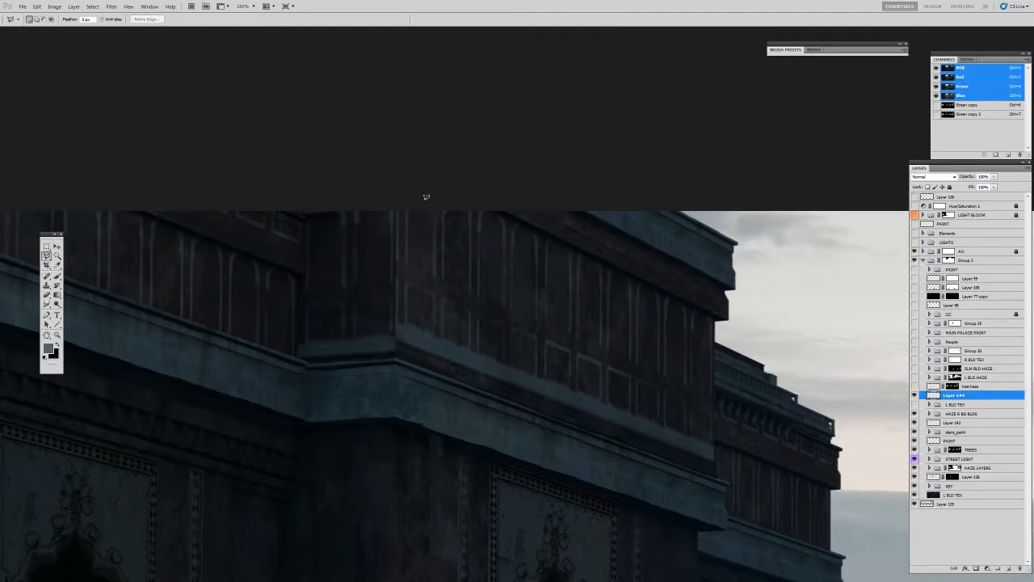
{"action": "left_click", "coordinate": [396, 194]}
{"action": "left_click", "coordinate": [395, 357]}
{"action": "left_click", "coordinate": [306, 359]}
{"action": "left_click", "coordinate": [301, 176]}
{"action": "left_click", "coordinate": [393, 176]}
Clone plain dark wall texture over the selected corner panel with the Clone Stamp sampling all layers, and deselect.
{"action": "key", "text": "s"}
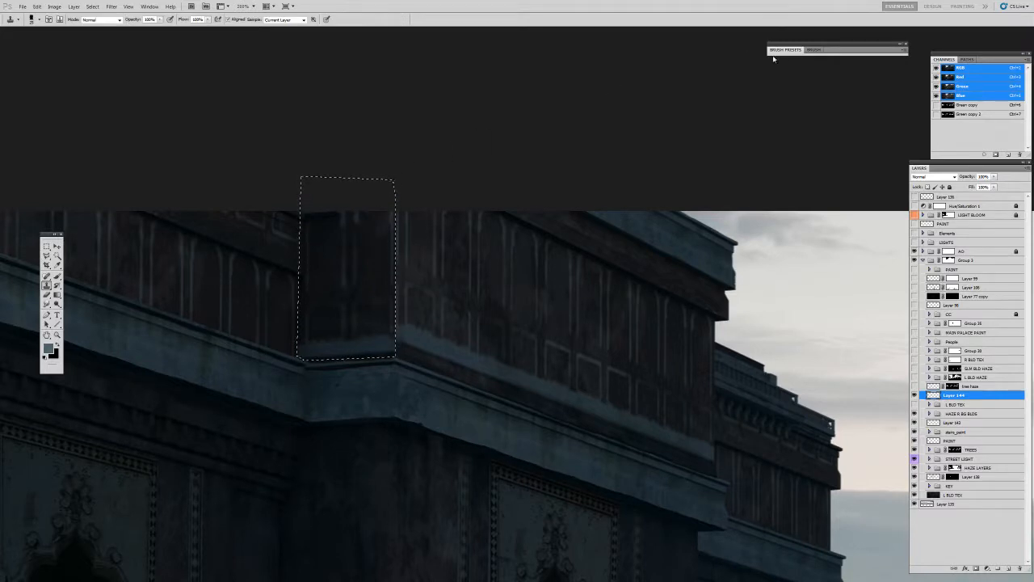
{"action": "left_click", "coordinate": [785, 51]}
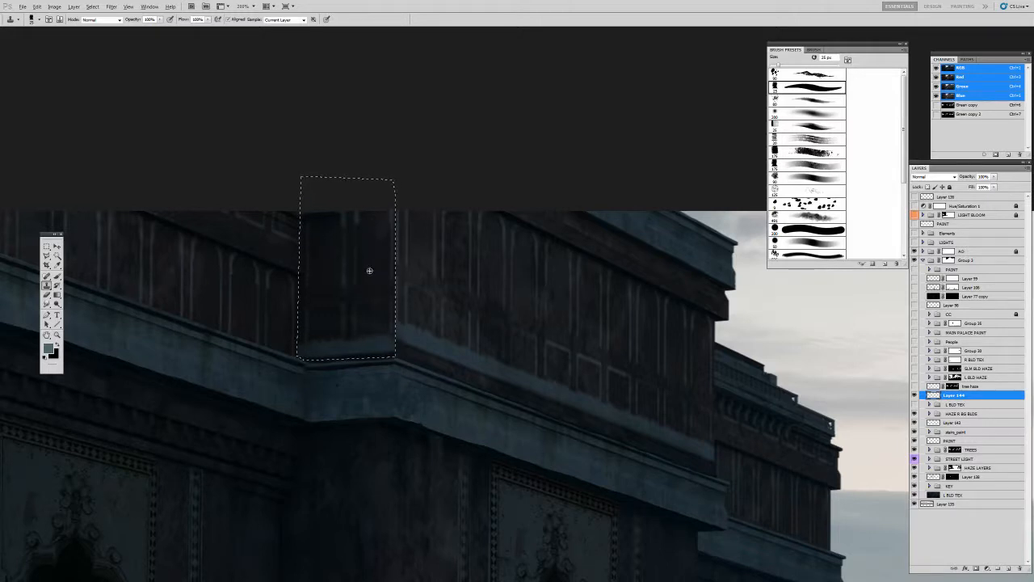
{"action": "left_click", "coordinate": [301, 19]}
{"action": "left_click", "coordinate": [283, 39]}
{"action": "left_click_drag", "start_coordinate": [334, 208], "coordinate": [322, 217]}
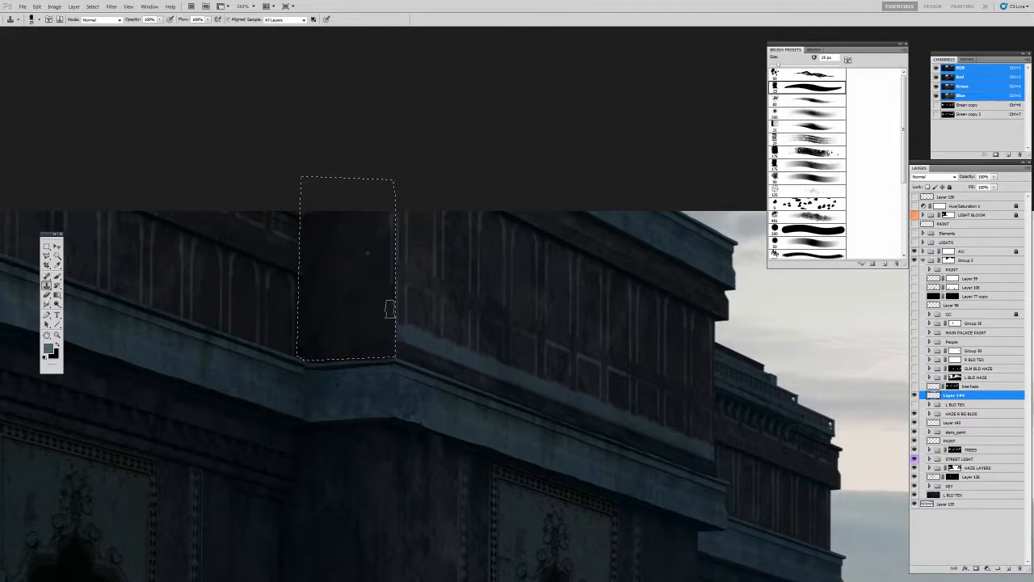
{"action": "key", "text": "ctrl+d"}
{"action": "key", "text": "z"}
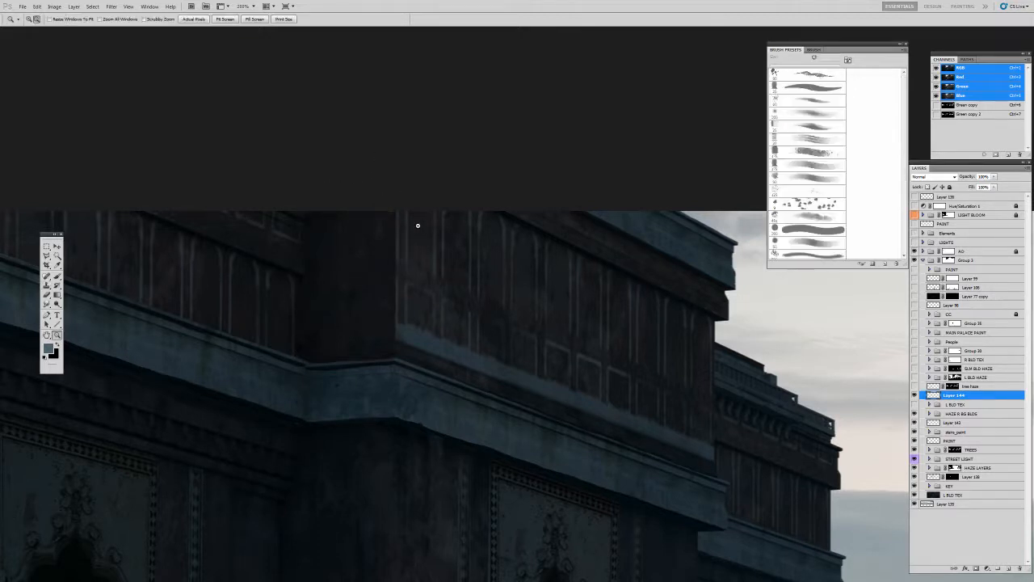
{"action": "left_click", "coordinate": [415, 224], "text": "alt"}
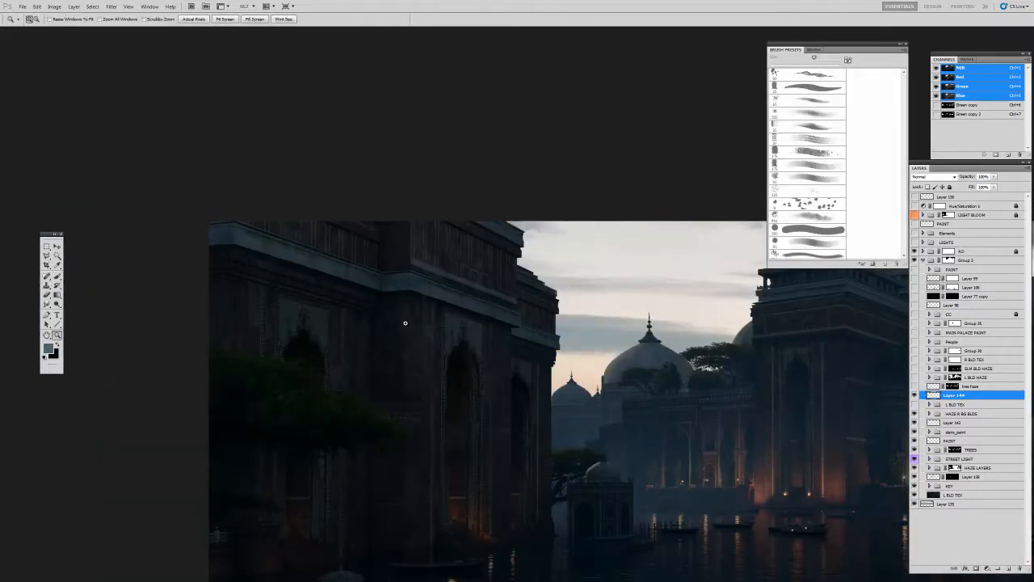
{"action": "left_click", "coordinate": [405, 324]}
{"action": "key", "text": "l"}
{"action": "left_click_drag", "start_coordinate": [410, 394], "coordinate": [356, 388]}
{"action": "left_click_drag", "start_coordinate": [415, 271], "coordinate": [416, 273]}
{"action": "key", "text": "v"}
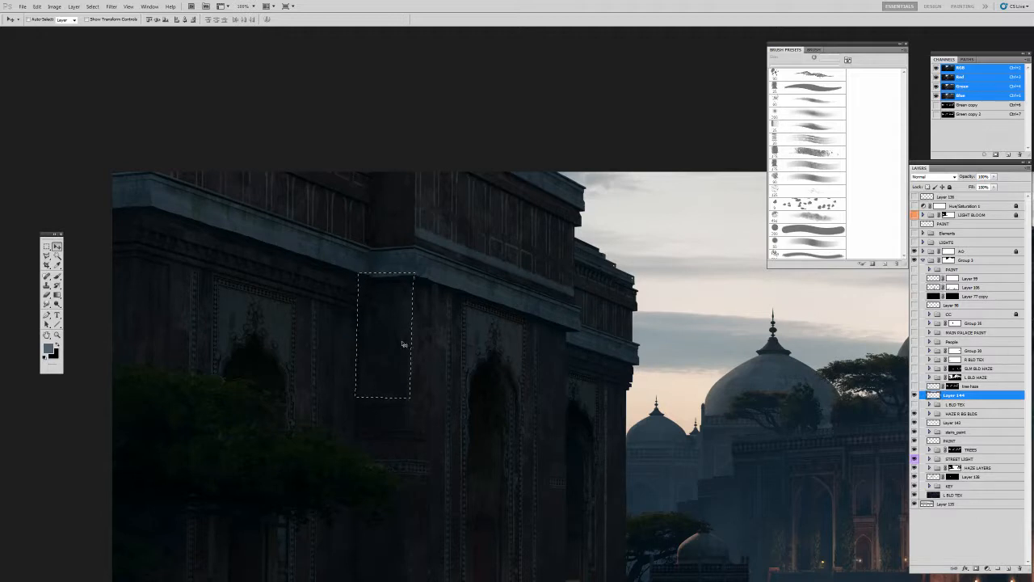
{"action": "left_click", "coordinate": [54, 6]}
{"action": "mouse_move", "coordinate": [61, 17]}
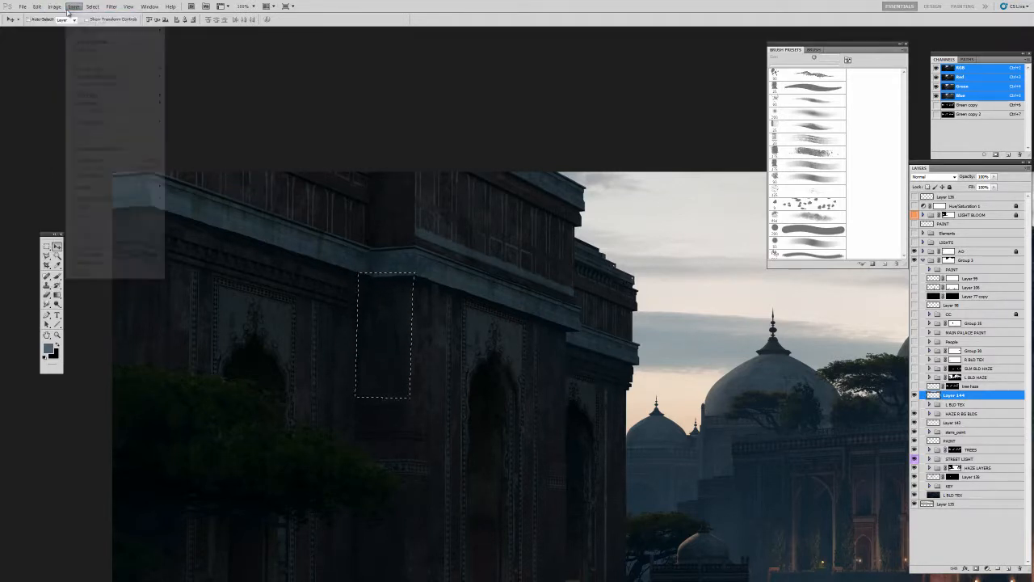
{"action": "left_click", "coordinate": [91, 23]}
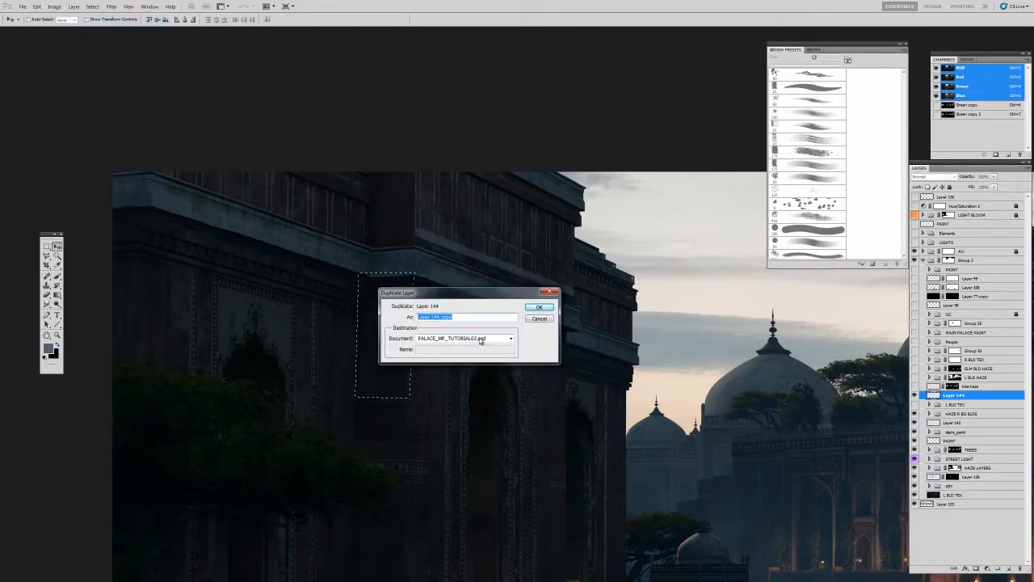
{"action": "left_click", "coordinate": [538, 318]}
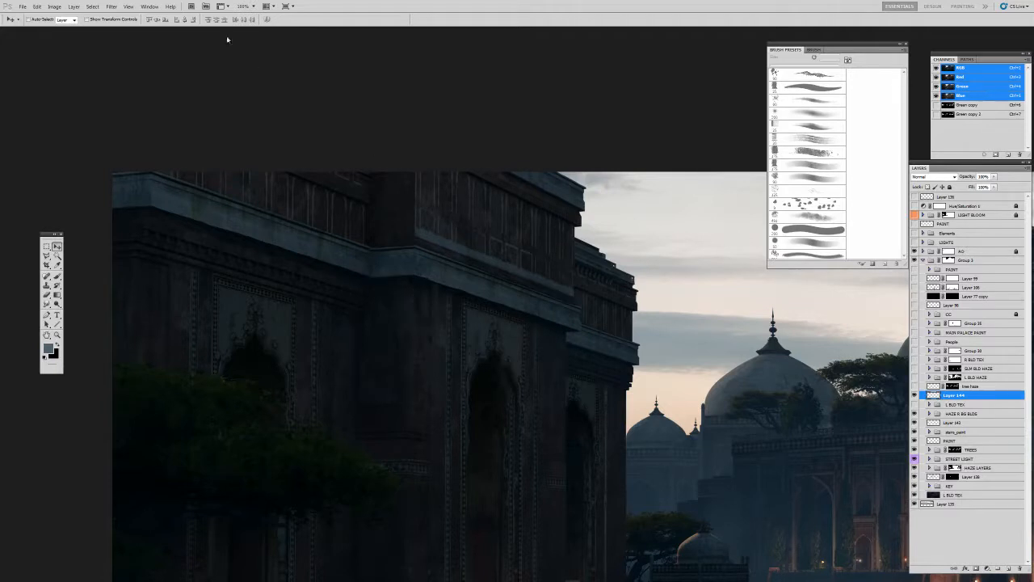
Duplicate the image as a merged PALACE_MP_TUTORIAL02 copy and copy a rectangular patch of plain wall beneath the corner ledge.
{"action": "left_click", "coordinate": [57, 7]}
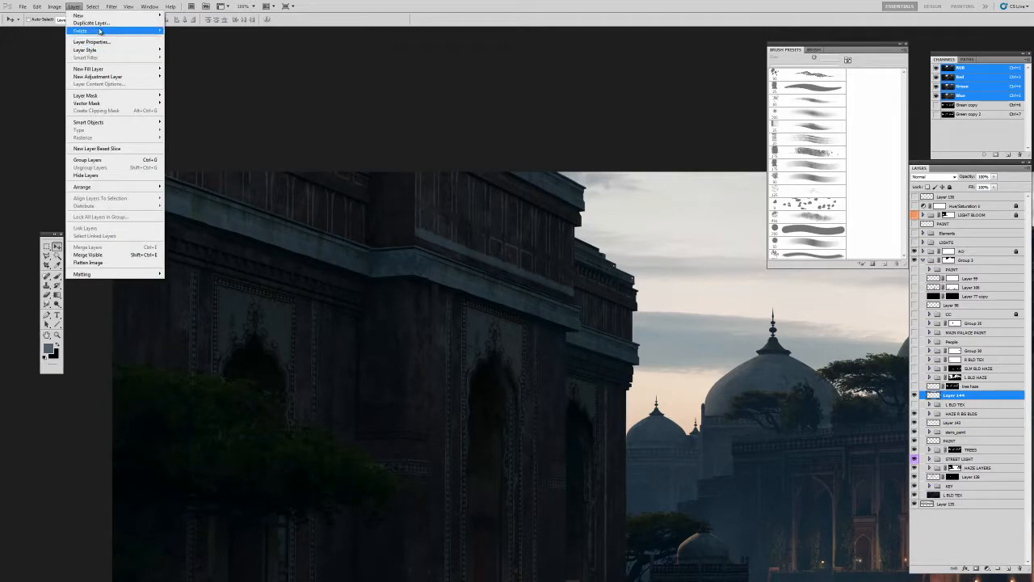
{"action": "mouse_move", "coordinate": [102, 33]}
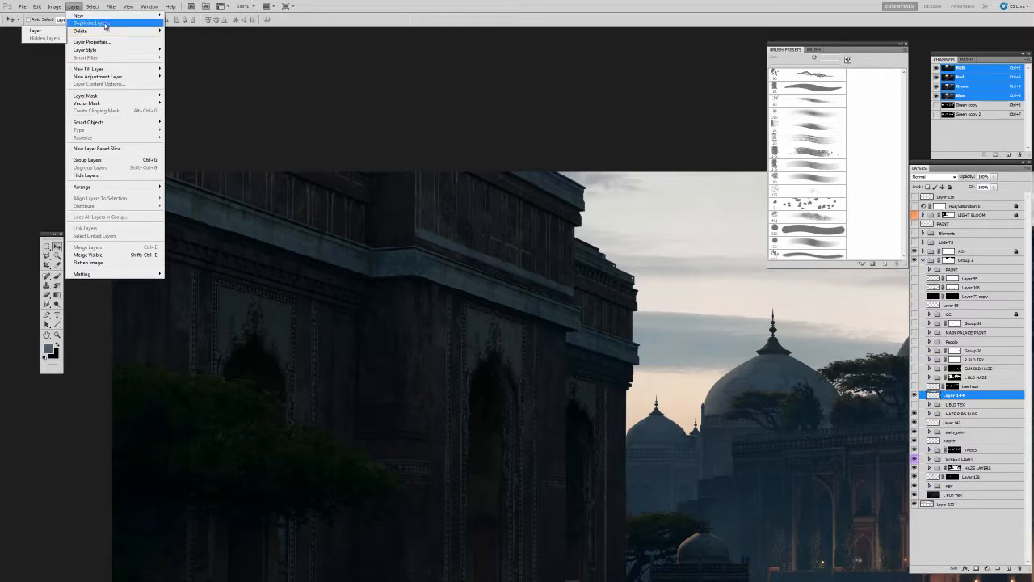
{"action": "mouse_move", "coordinate": [55, 7]}
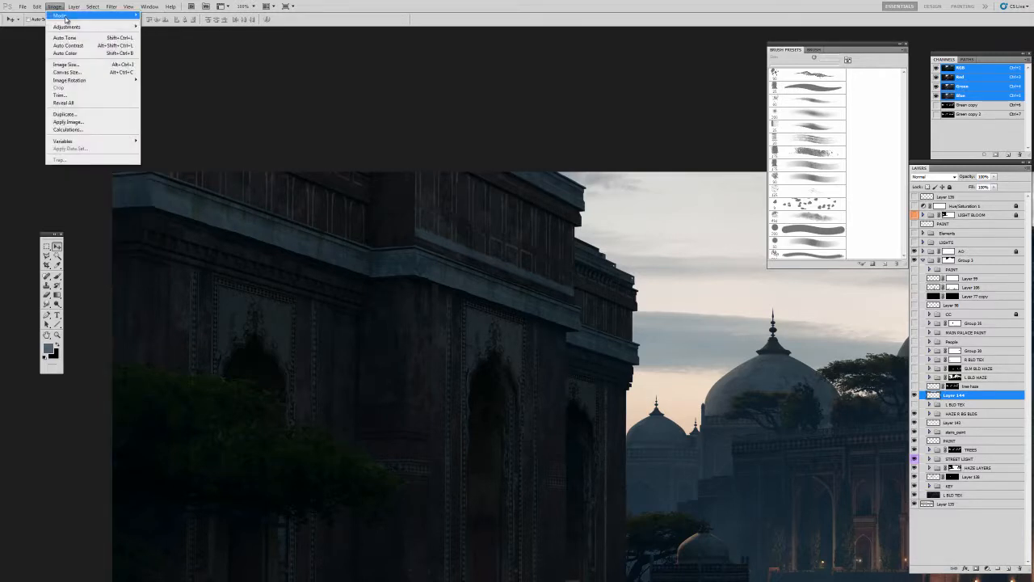
{"action": "left_click", "coordinate": [81, 114]}
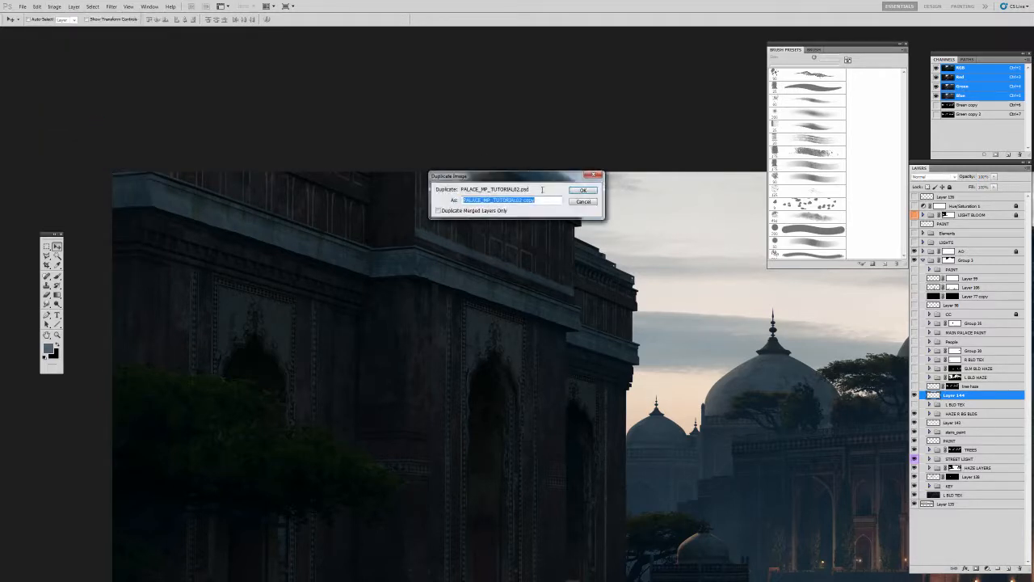
{"action": "left_click", "coordinate": [583, 192]}
{"action": "key", "text": "z"}
{"action": "left_click", "coordinate": [212, 208]}
{"action": "key", "text": "m"}
{"action": "left_click_drag", "start_coordinate": [267, 117], "coordinate": [386, 366]}
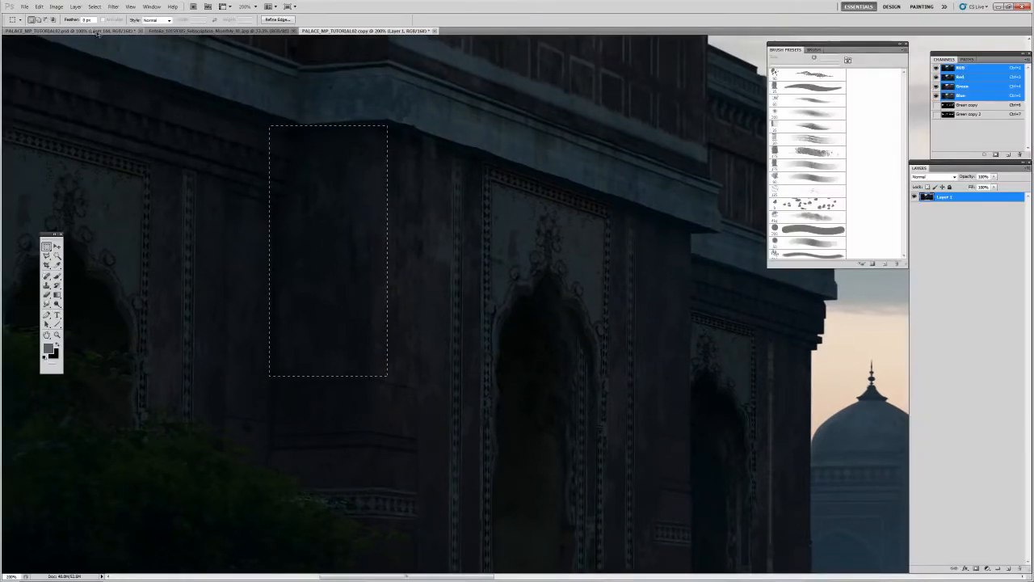
Paste the wall patch into PALACE_MP_TUTORIAL02.psd, move it over the upper corner panel, and clip it to Layer 144.
{"action": "left_click", "coordinate": [97, 32]}
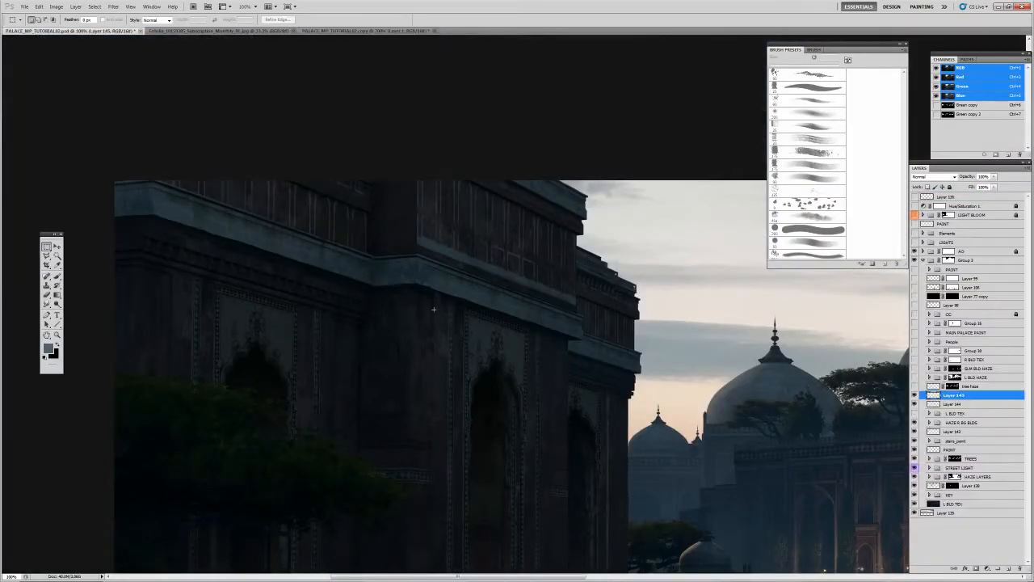
{"action": "key", "text": "ctrl+v"}
{"action": "key", "text": "v"}
{"action": "left_click_drag", "start_coordinate": [504, 289], "coordinate": [404, 235]}
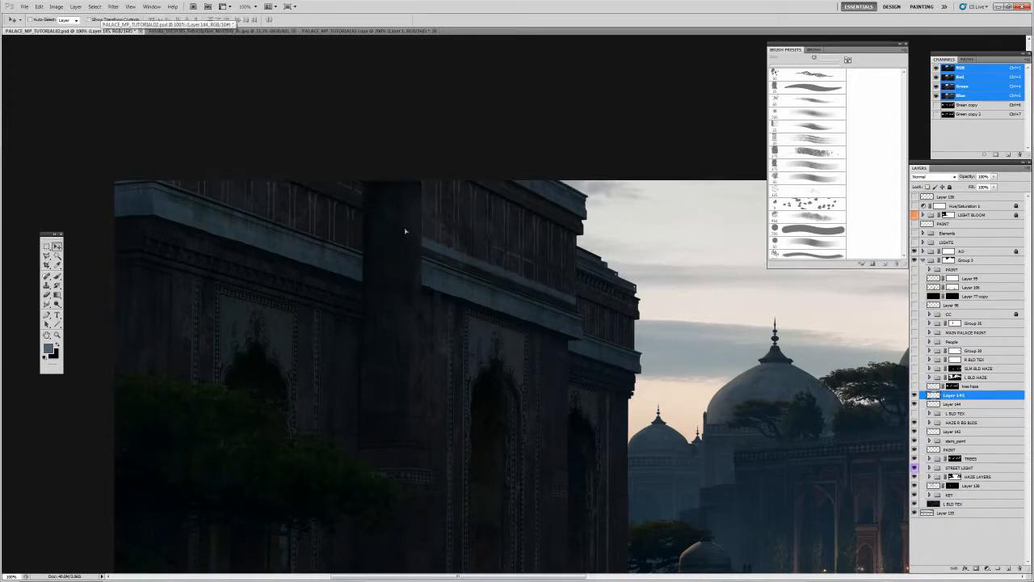
{"action": "key", "text": "ctrl+alt+g"}
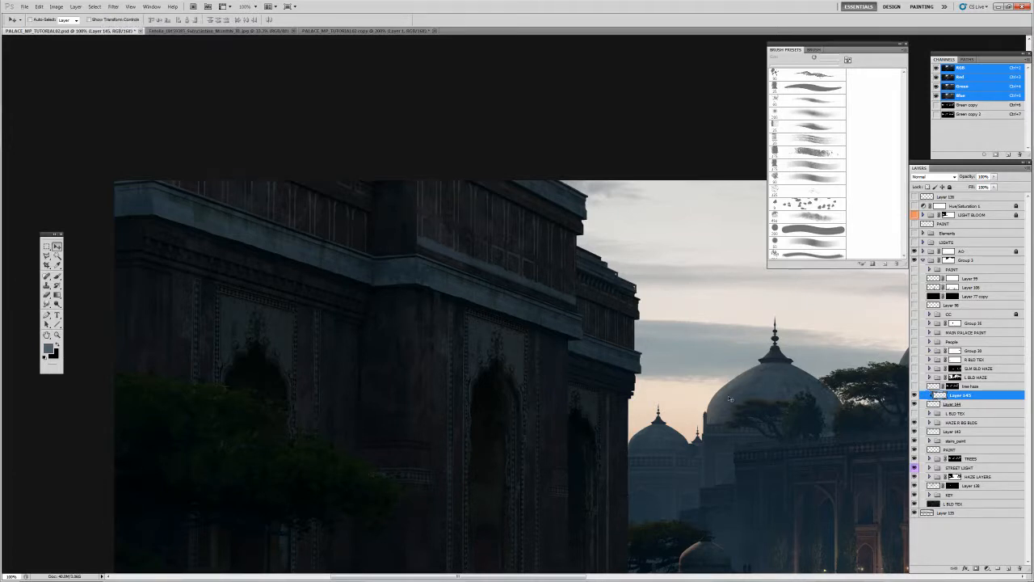
Brighten the pasted wall patch slightly by raising its midtones with Levels.
{"action": "key", "text": "ctrl+l"}
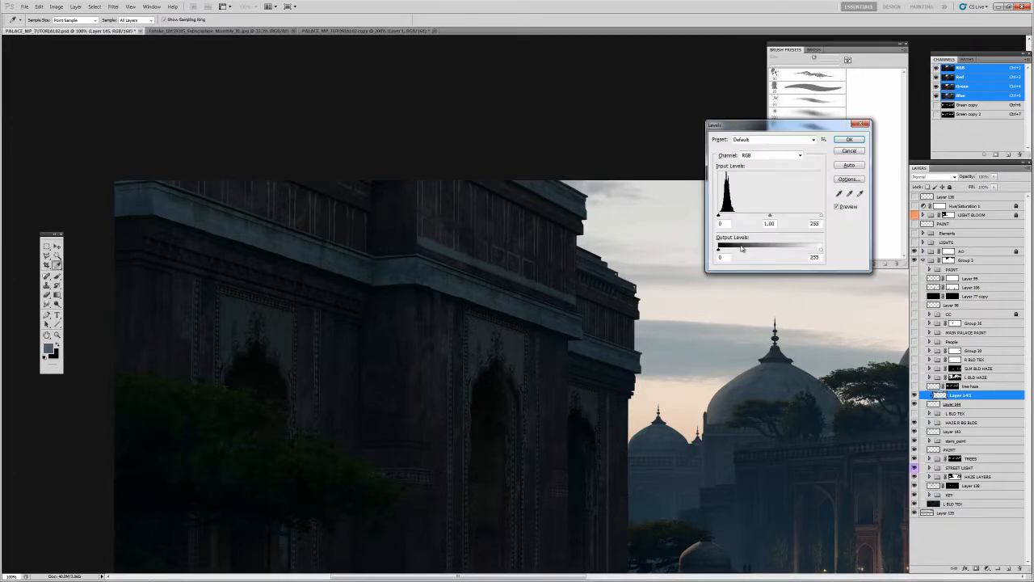
{"action": "left_click_drag", "start_coordinate": [770, 219], "coordinate": [767, 219]}
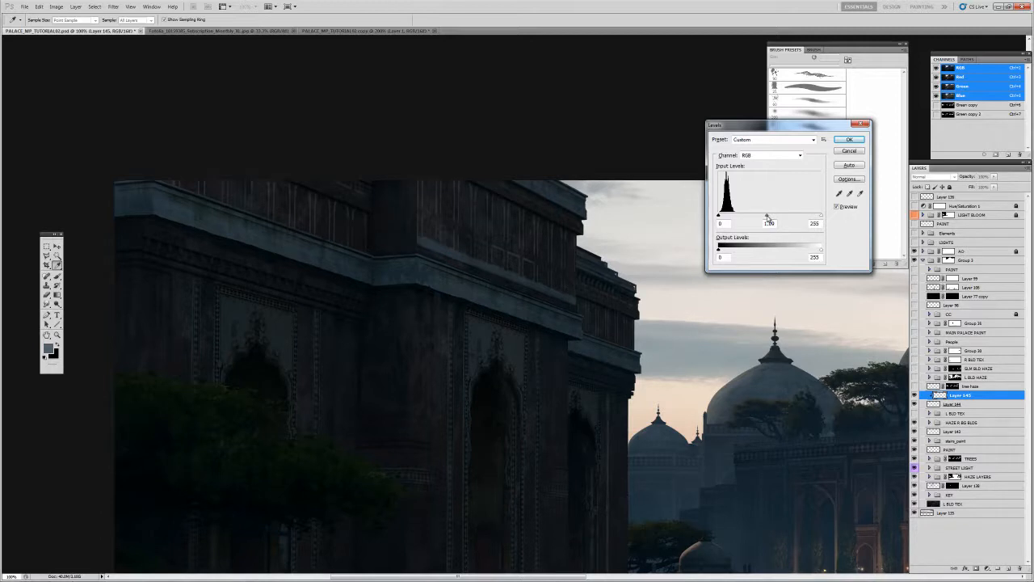
{"action": "left_click", "coordinate": [849, 139]}
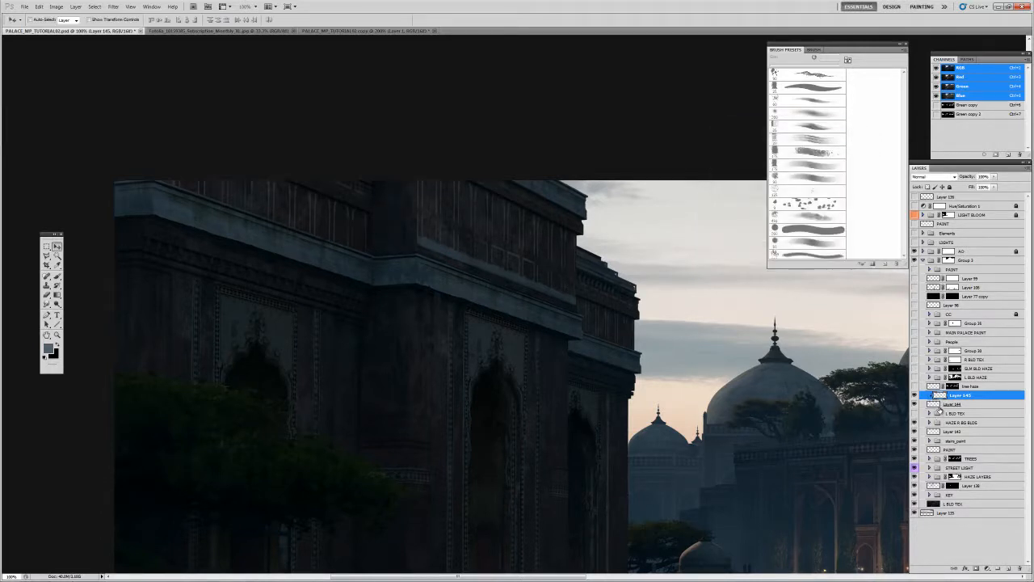
Release Layer 145 from its clipping and give it an inverted, fully black layer mask.
{"action": "left_click", "coordinate": [938, 405]}
{"action": "left_click", "coordinate": [942, 396]}
{"action": "left_click", "coordinate": [976, 567]}
{"action": "key", "text": "ctrl+i"}
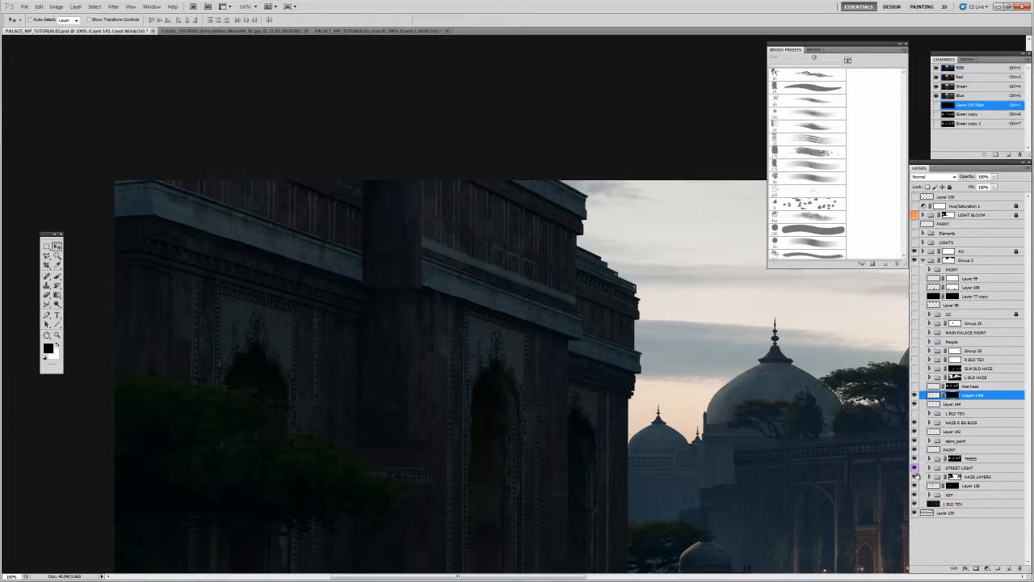
Paint white with a smaller brush on the Layer 145 mask over the corner panel to bring in the wall texture.
{"action": "key", "text": "b"}
{"action": "key", "text": "bracketleft"}
{"action": "key", "text": "bracketleft"}
{"action": "key", "text": "bracketleft"}
{"action": "key", "text": "bracketleft"}
{"action": "key", "text": "bracketleft"}
{"action": "key", "text": "bracketleft"}
{"action": "key", "text": "bracketleft"}
{"action": "key", "text": "bracketleft"}
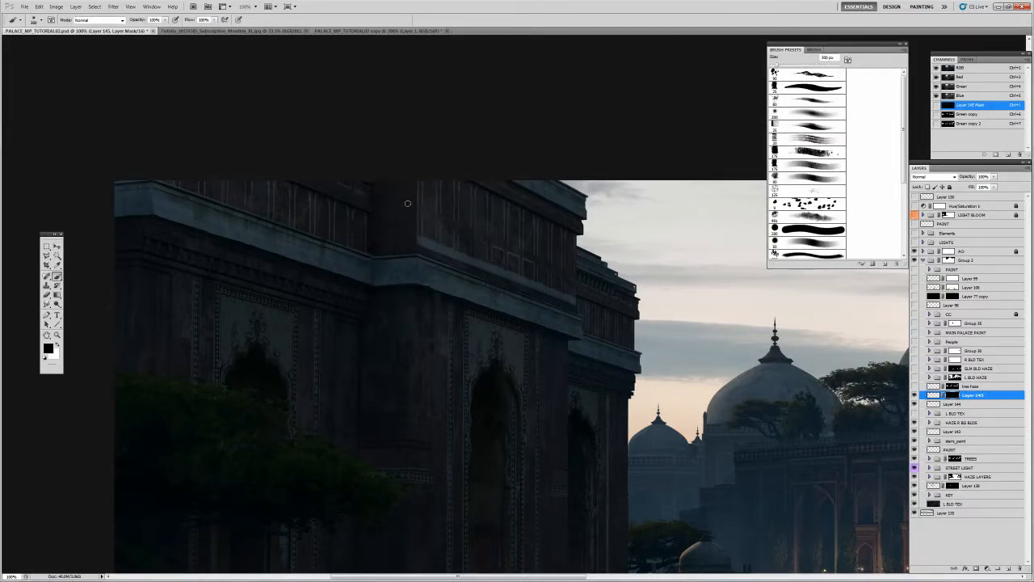
{"action": "key", "text": "x"}
{"action": "key", "text": "z"}
{"action": "left_click", "coordinate": [420, 266], "text": "alt"}
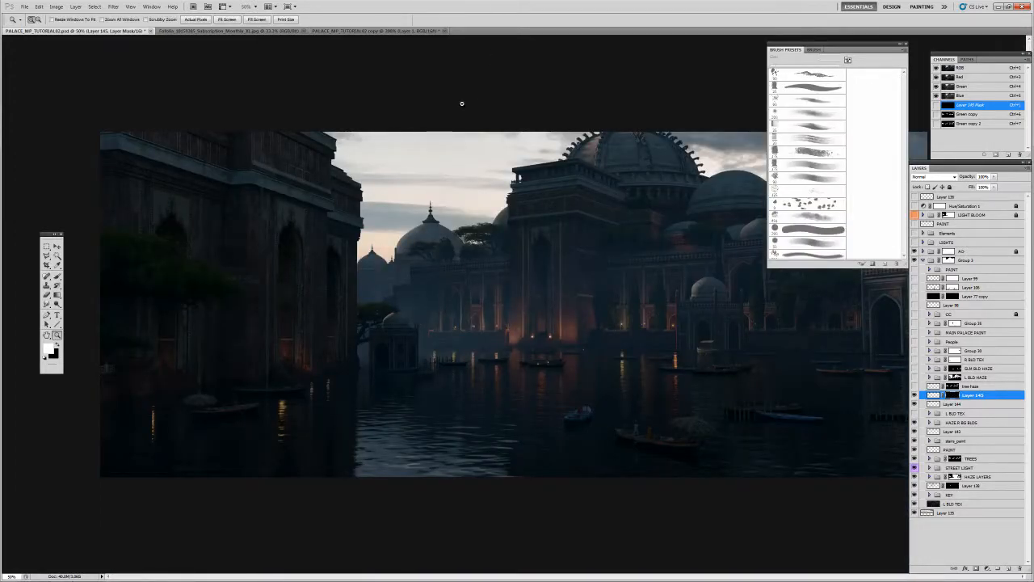
Switch to the browser, view the Reliefs0144 carved panel on cgtextures.com, then return to Photoshop and select Layer 144.
{"action": "key", "text": "alt+Tab"}
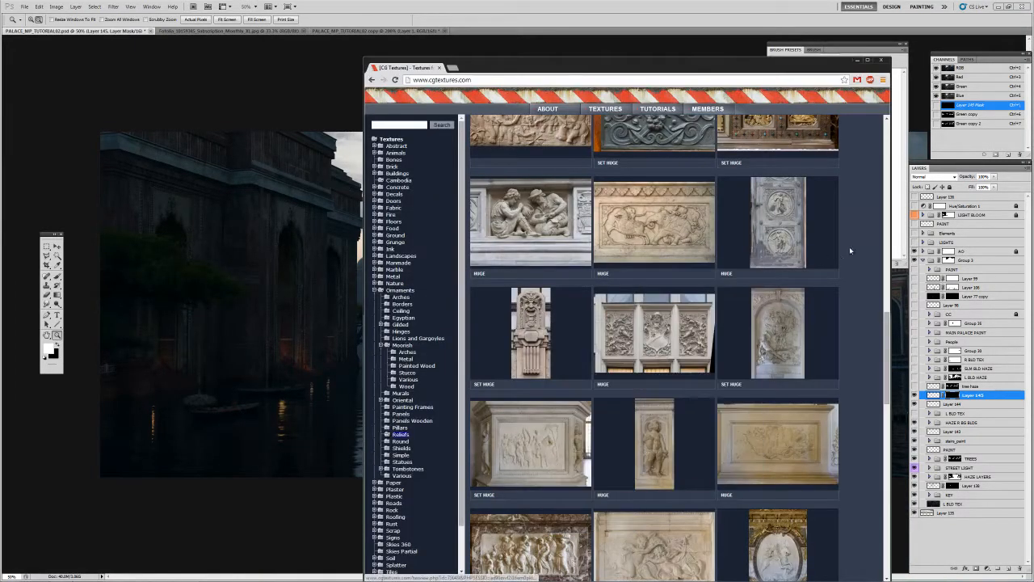
{"action": "left_click_drag", "start_coordinate": [821, 65], "coordinate": [759, 37]}
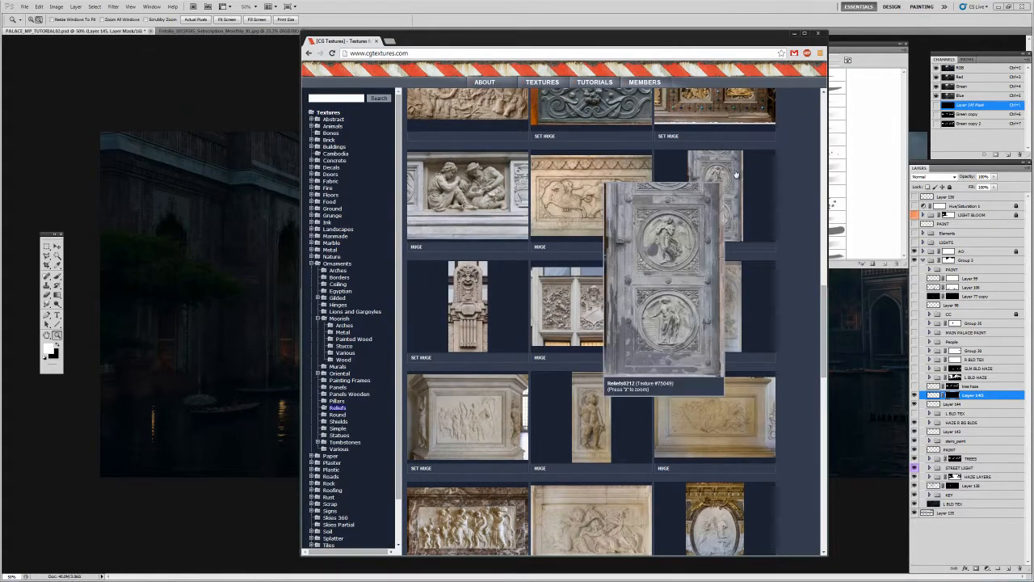
{"action": "left_click", "coordinate": [566, 197]}
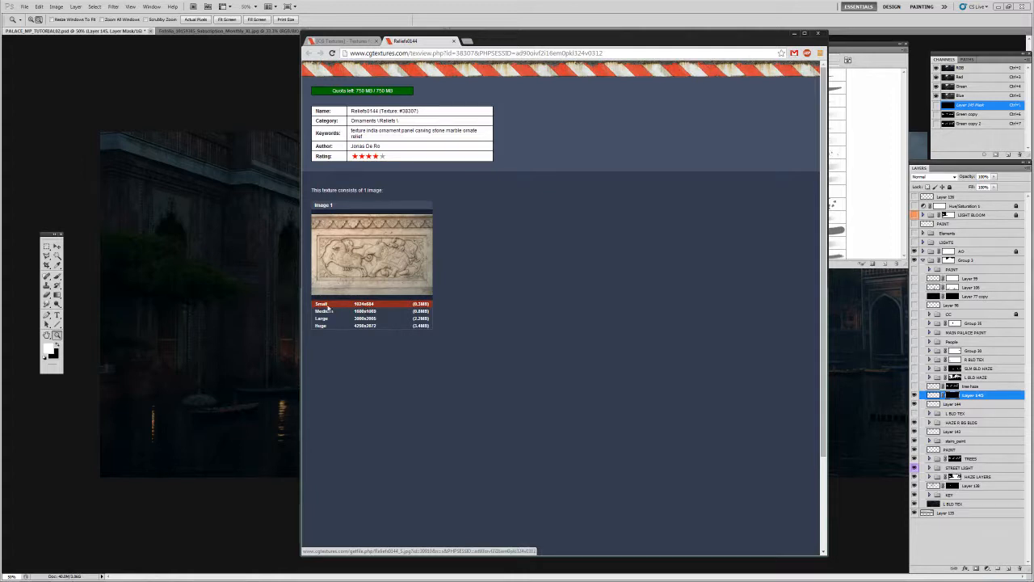
{"action": "left_click", "coordinate": [213, 65]}
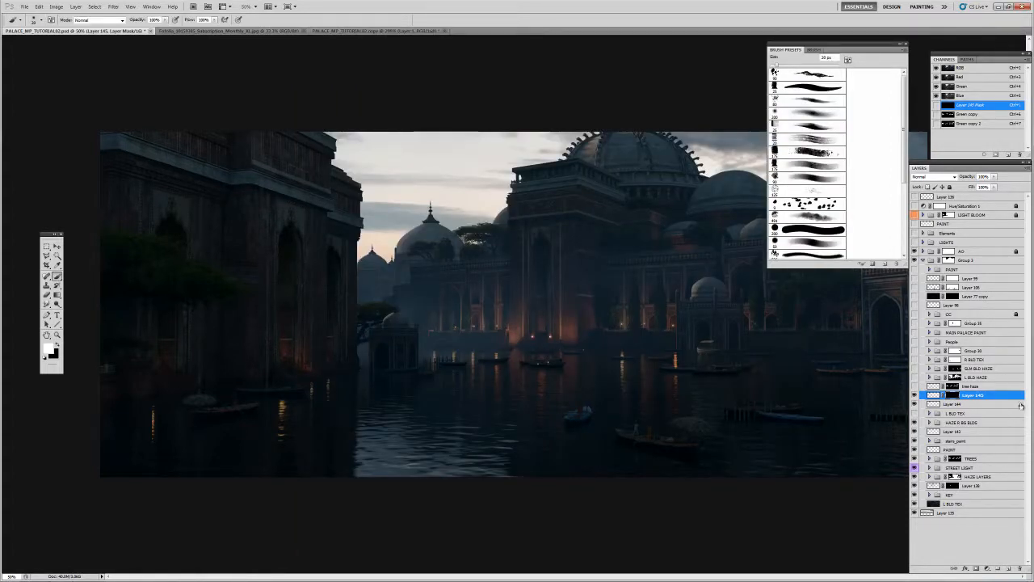
{"action": "left_click", "coordinate": [934, 404]}
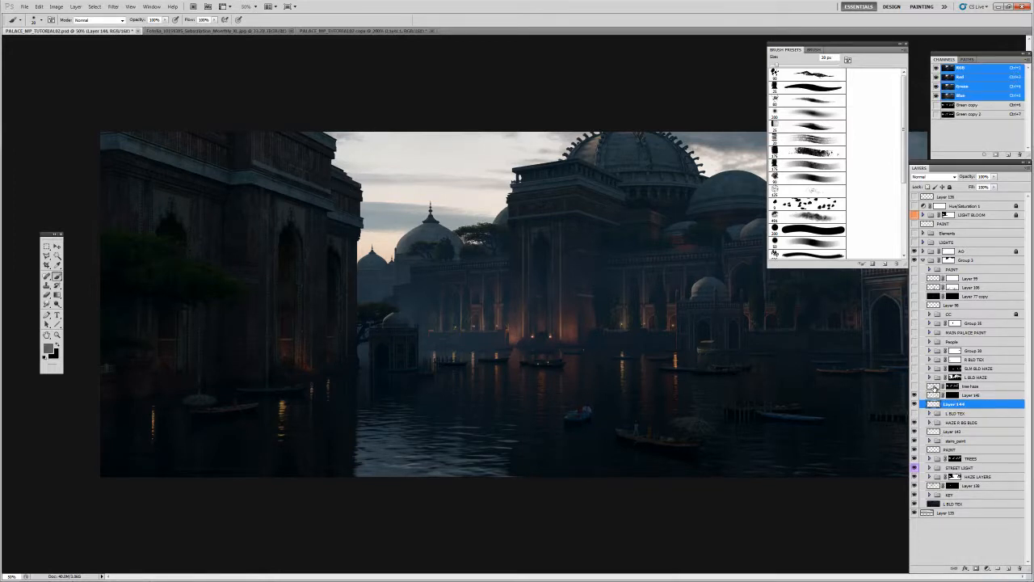
Make the L BLD TEX group visible and delete Layer 145 and Layer 144.
{"action": "left_click", "coordinate": [935, 386]}
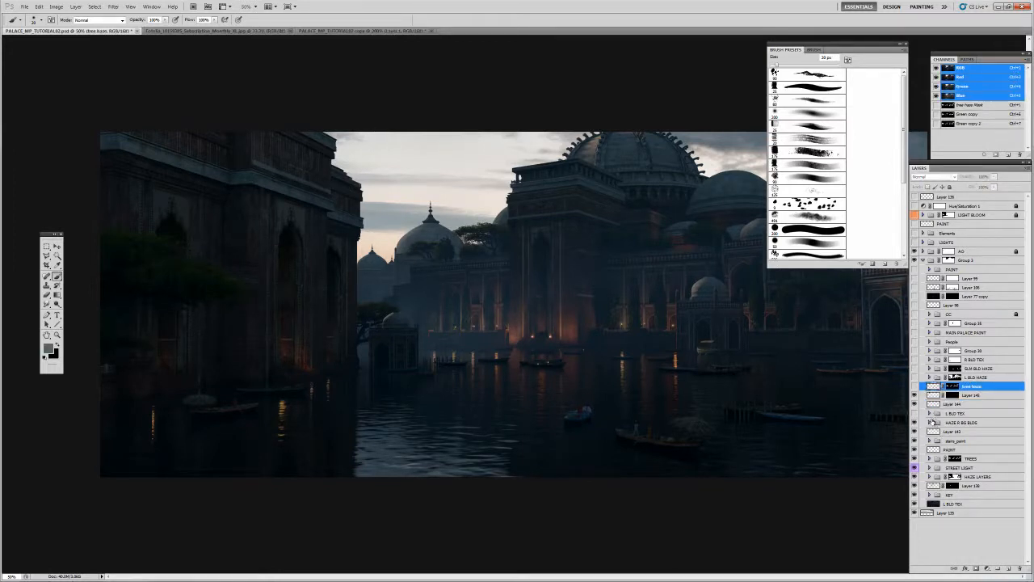
{"action": "left_click", "coordinate": [929, 413]}
{"action": "left_click", "coordinate": [929, 413]}
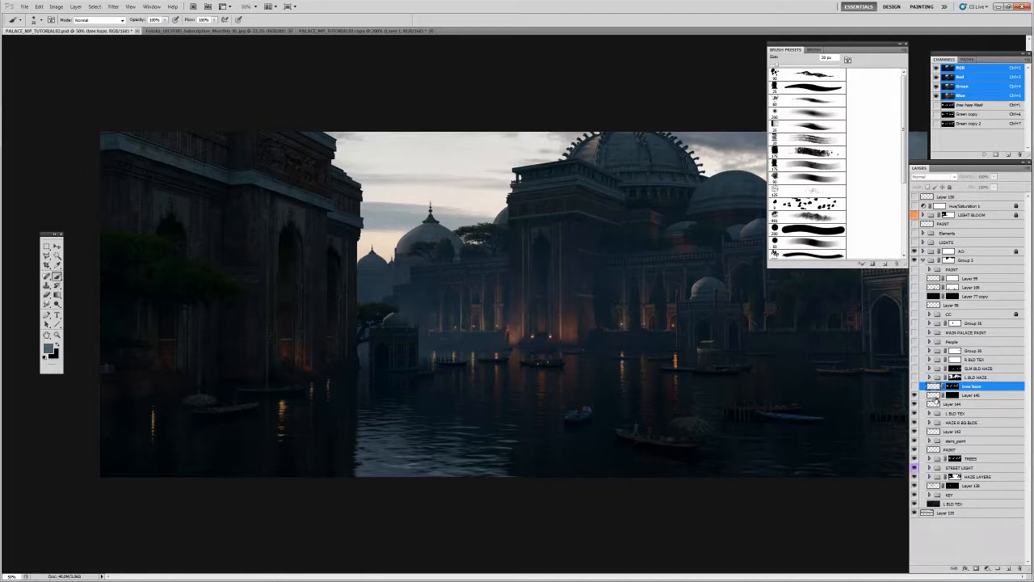
{"action": "left_click", "coordinate": [935, 395]}
{"action": "left_click", "coordinate": [934, 404], "text": "shift"}
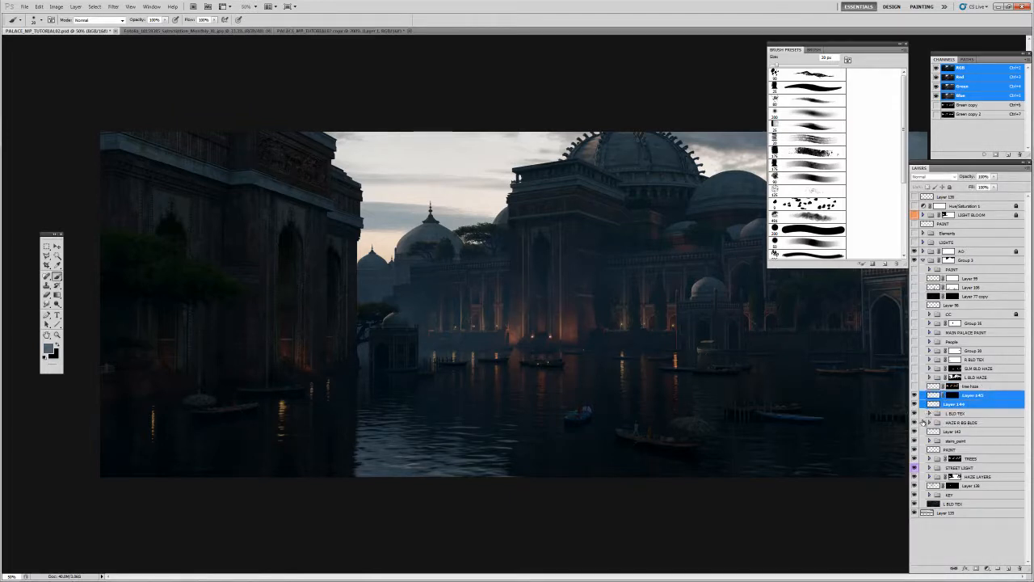
{"action": "key", "text": "Delete"}
In the L BLD TEX group, hide Layer 54 copy and toggle Layer 54 to compare the carved elephant panel on the upper corner.
{"action": "left_click", "coordinate": [929, 396]}
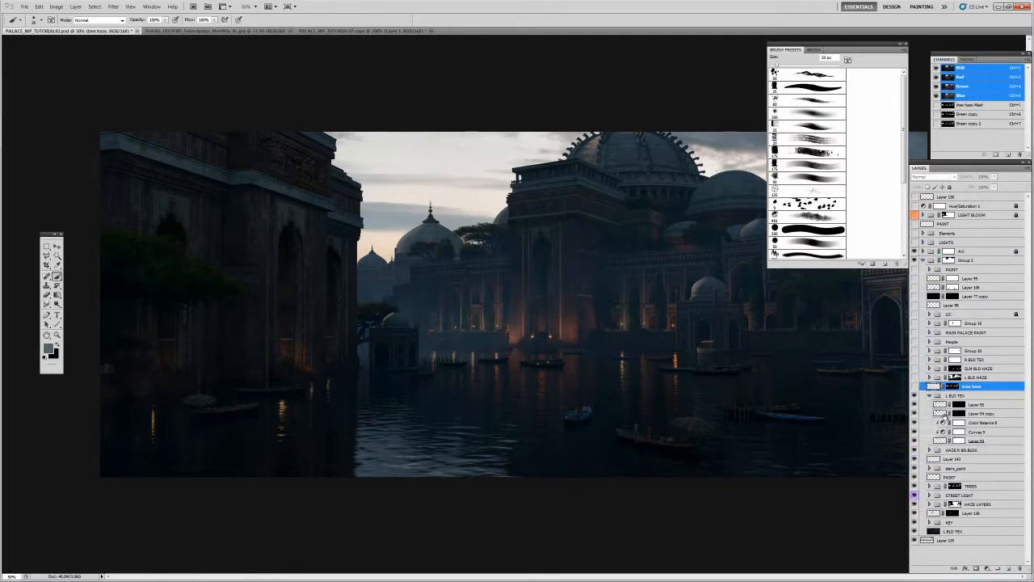
{"action": "left_click", "coordinate": [939, 403]}
{"action": "key", "text": "z"}
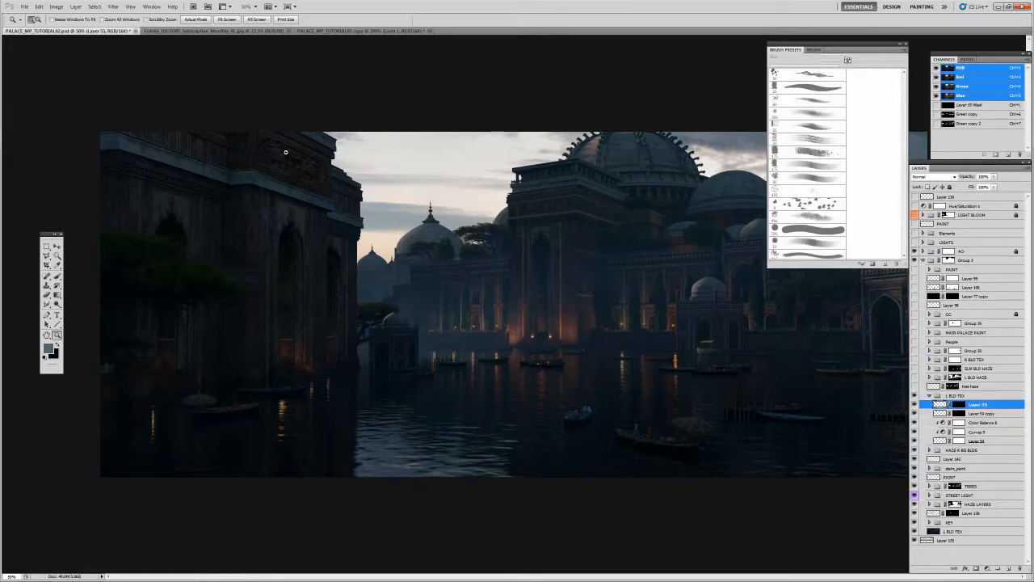
{"action": "left_click", "coordinate": [287, 154]}
{"action": "left_click", "coordinate": [419, 199], "text": "alt"}
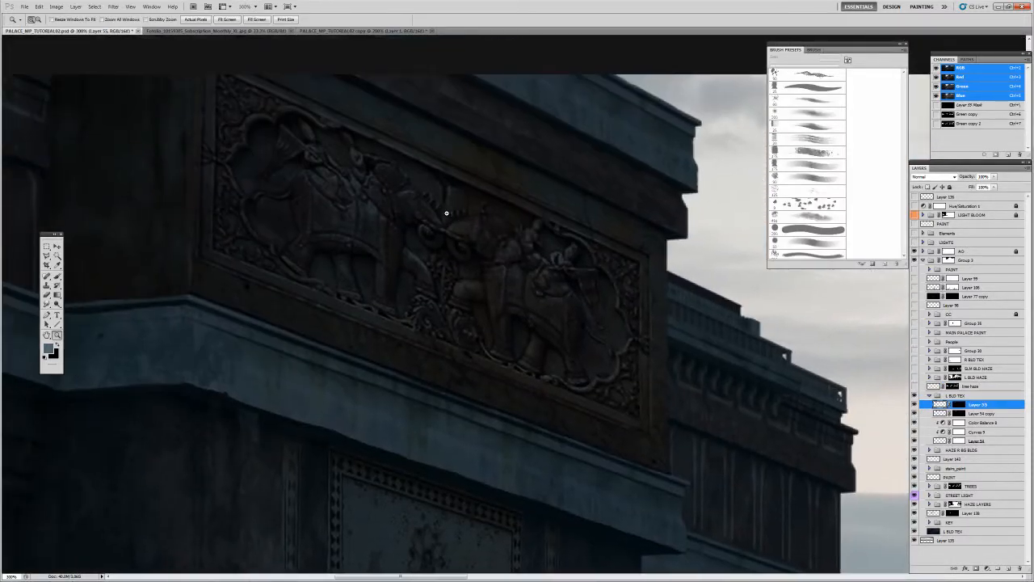
{"action": "left_click", "coordinate": [916, 406]}
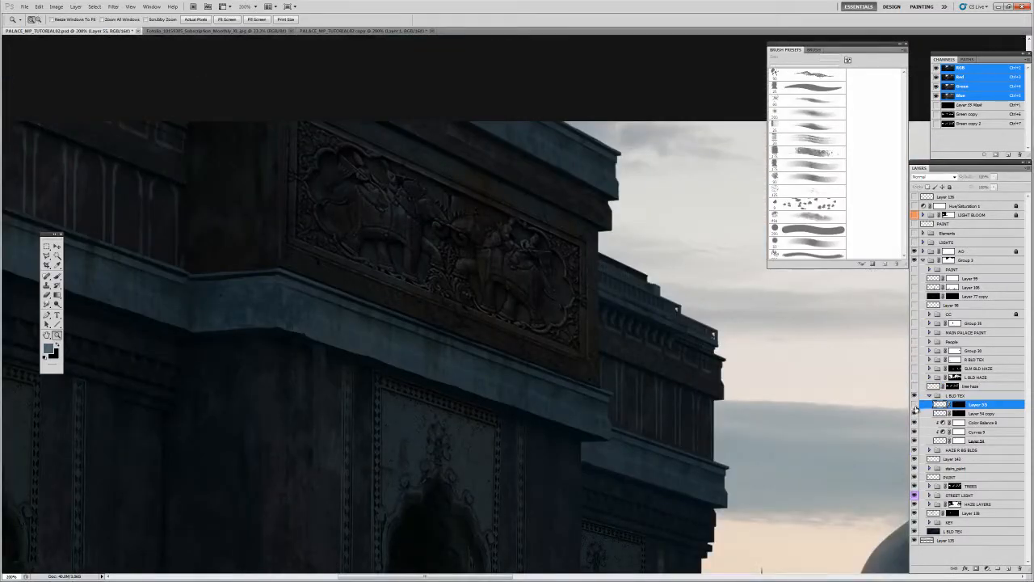
{"action": "left_click", "coordinate": [916, 405]}
{"action": "left_click", "coordinate": [939, 441]}
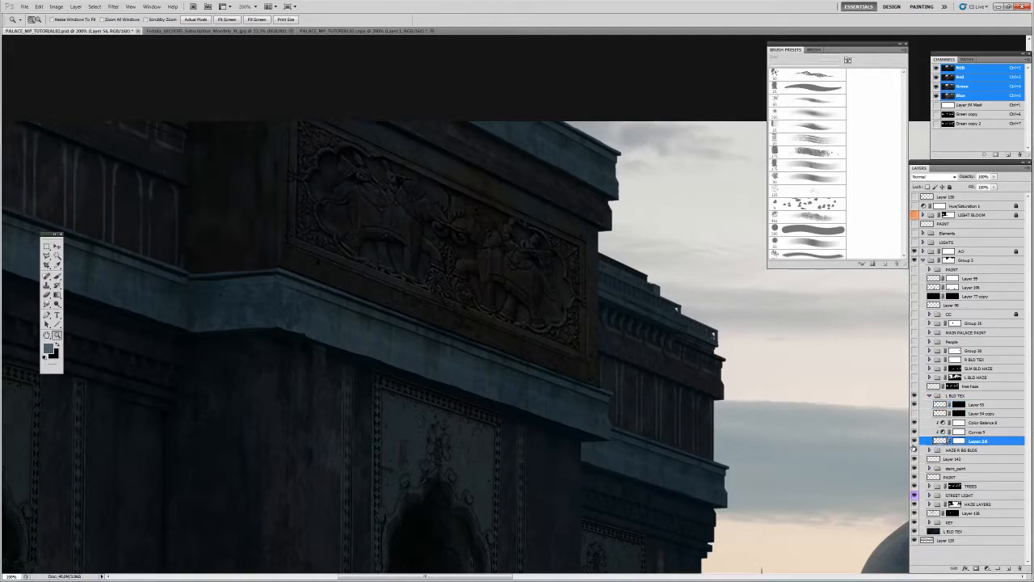
{"action": "left_click", "coordinate": [916, 442]}
{"action": "left_click", "coordinate": [915, 441]}
{"action": "key", "text": "v"}
{"action": "left_click", "coordinate": [517, 261], "text": "ctrl"}
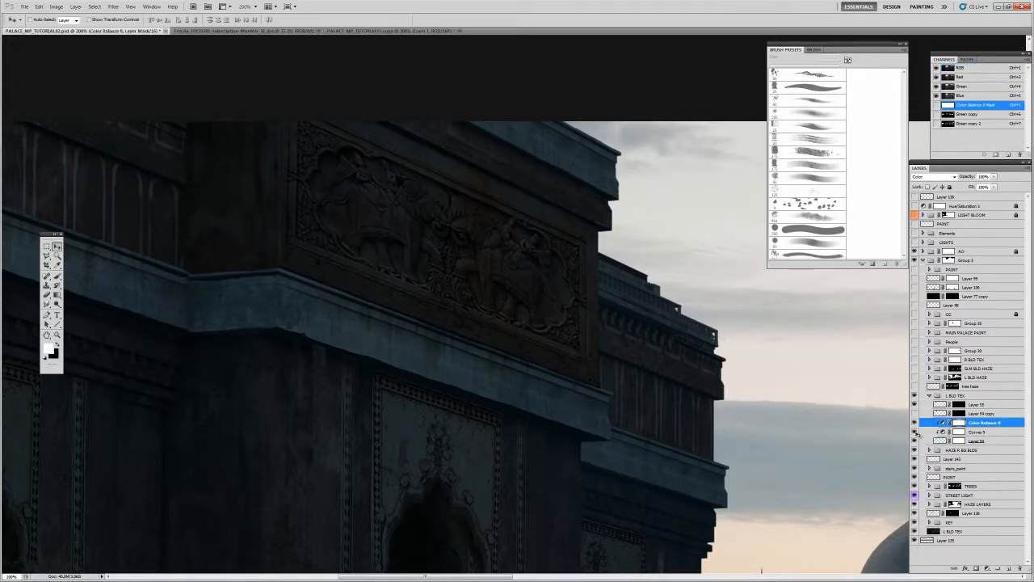
Distort the elephant relief on Layer 54 slightly by its corners and side so it fits the corner panel's perspective.
{"action": "left_click", "coordinate": [940, 444]}
{"action": "key", "text": "ctrl+t"}
{"action": "right_click", "coordinate": [505, 243]}
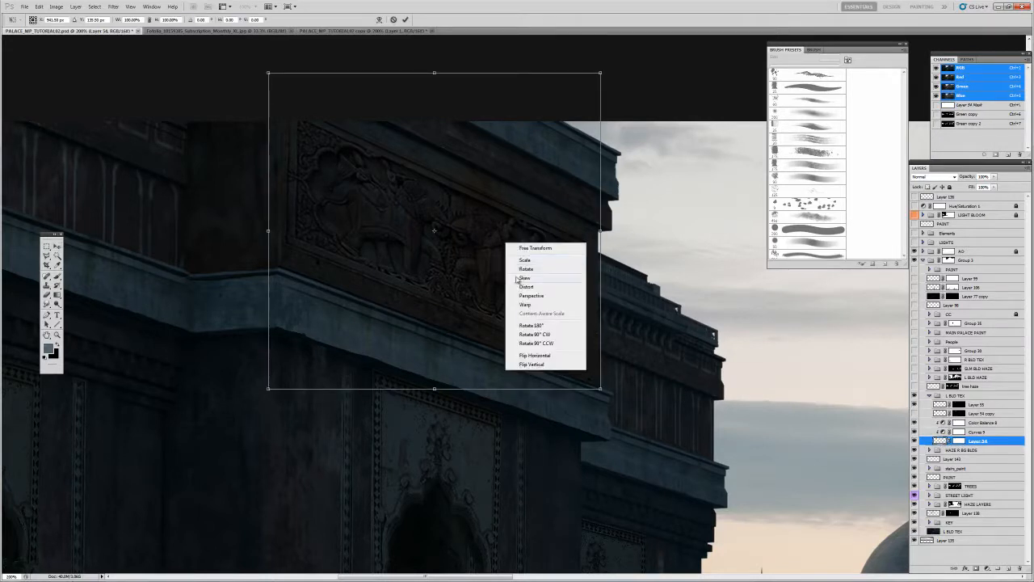
{"action": "left_click", "coordinate": [526, 287]}
{"action": "left_click_drag", "start_coordinate": [598, 389], "coordinate": [594, 388]}
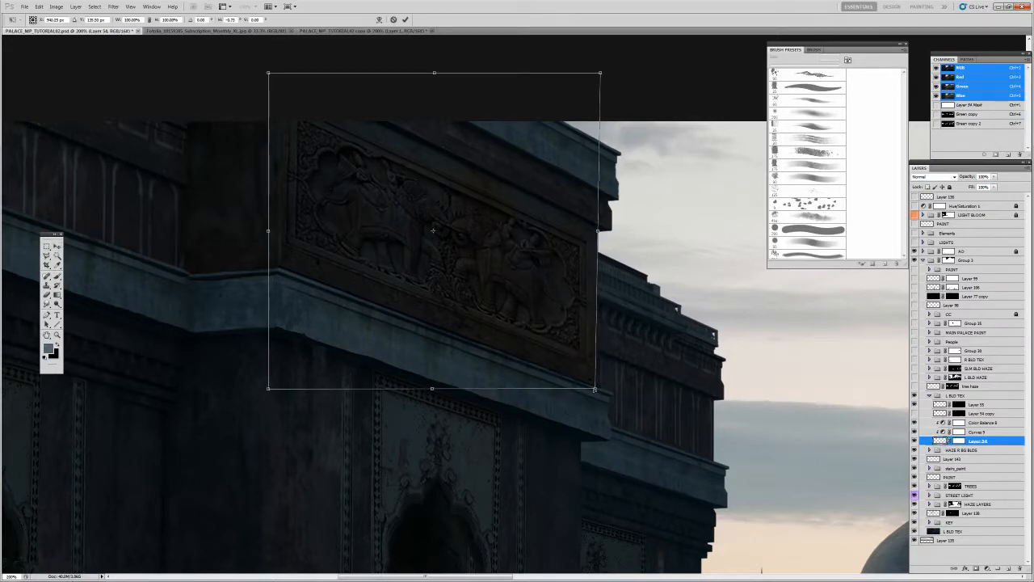
{"action": "left_click_drag", "start_coordinate": [600, 74], "coordinate": [600, 74]}
{"action": "right_click", "coordinate": [319, 208]}
{"action": "left_click", "coordinate": [341, 241]}
{"action": "left_click_drag", "start_coordinate": [270, 232], "coordinate": [270, 231]}
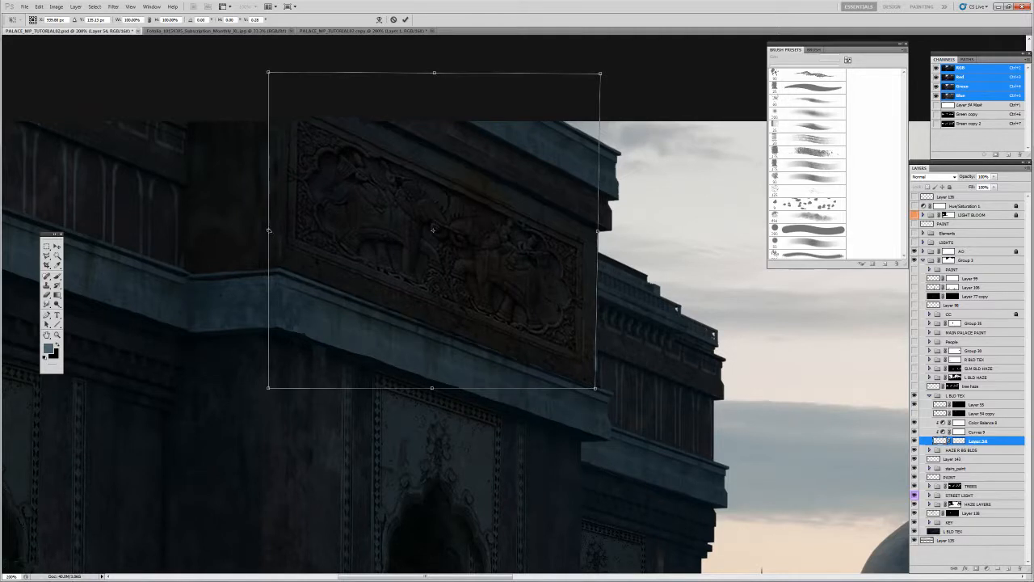
{"action": "right_click", "coordinate": [344, 200]}
{"action": "left_click", "coordinate": [370, 242]}
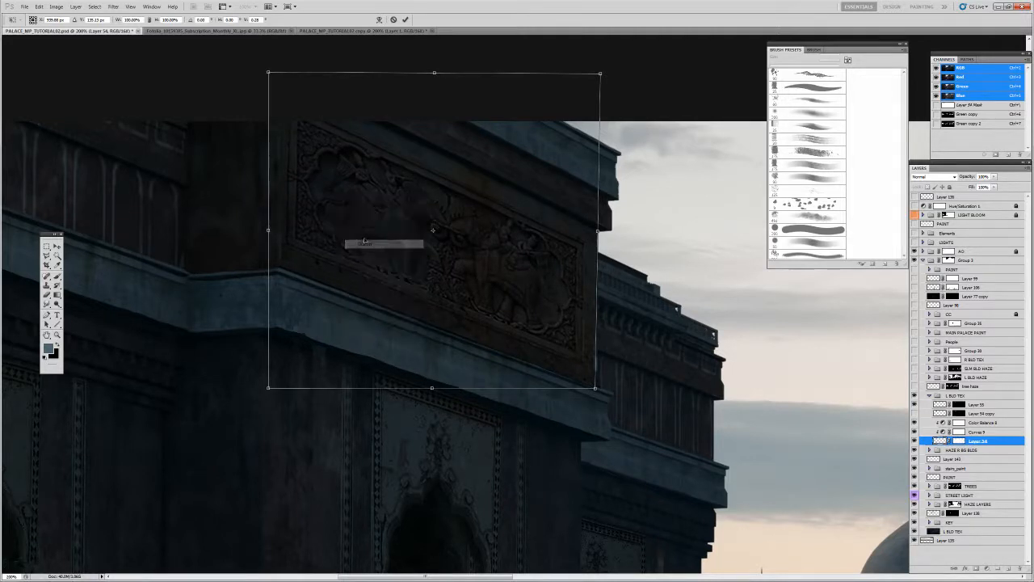
{"action": "left_click_drag", "start_coordinate": [596, 388], "coordinate": [601, 390]}
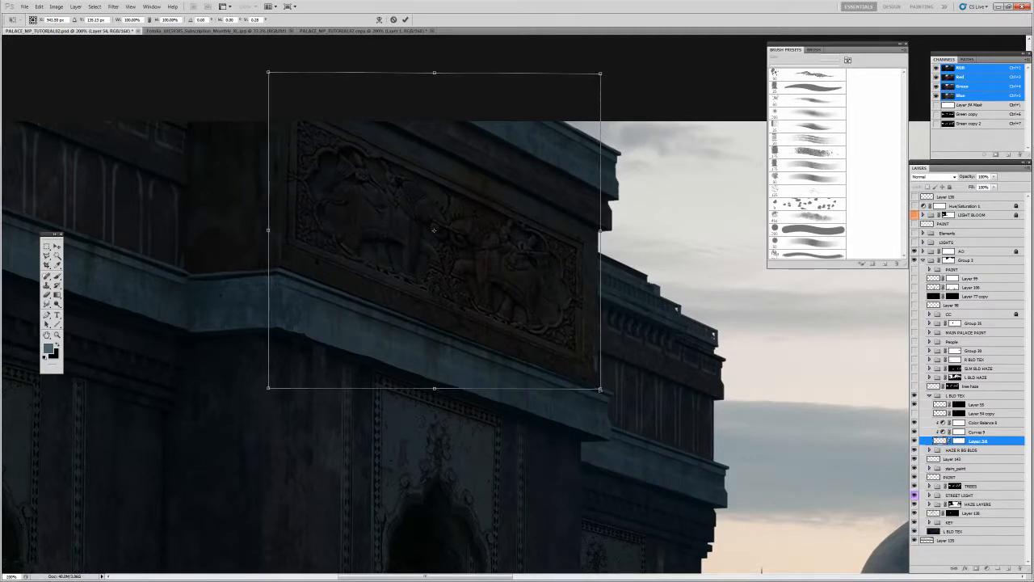
{"action": "key", "text": "Return"}
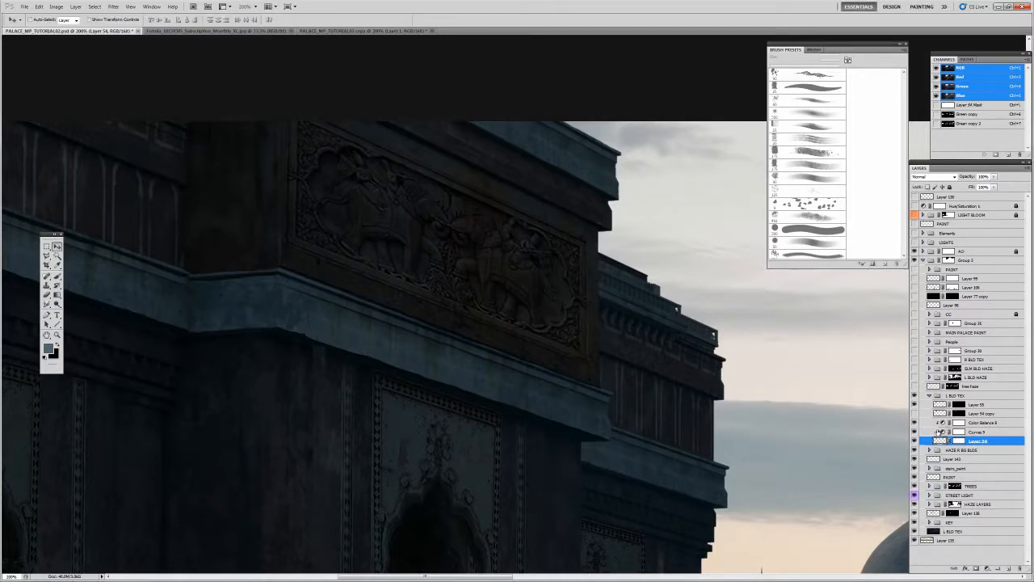
Compare the relief with and without its clipped adjustments and open the settings of Curves 9.
{"action": "left_click", "coordinate": [915, 430]}
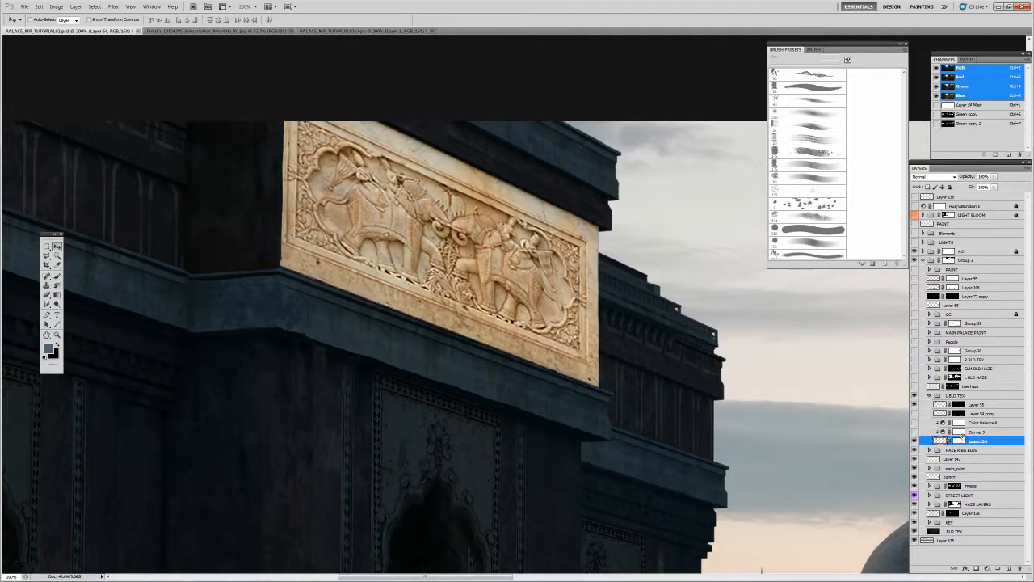
{"action": "left_click", "coordinate": [958, 432]}
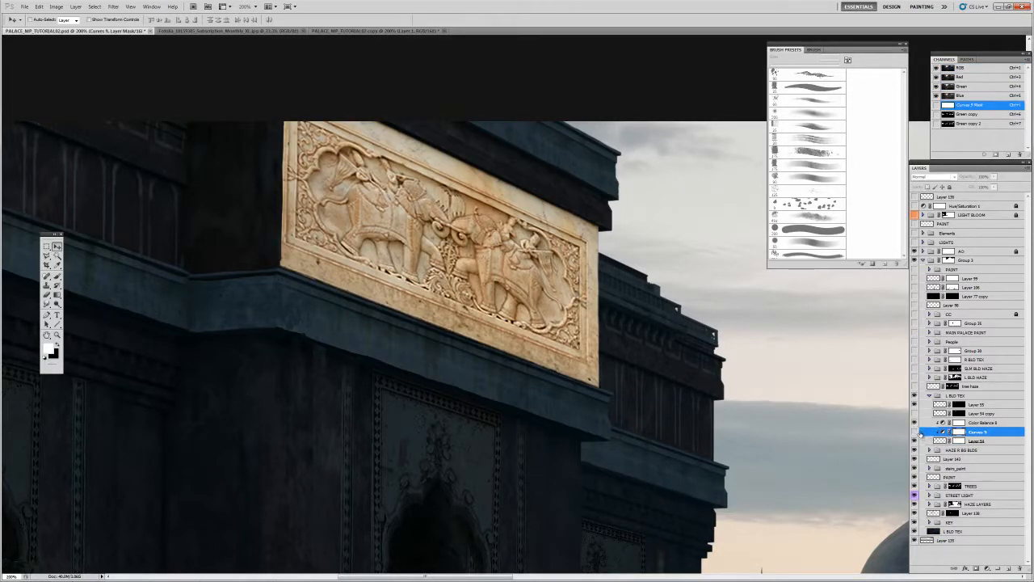
{"action": "left_click", "coordinate": [915, 432]}
{"action": "double_click", "coordinate": [942, 432]}
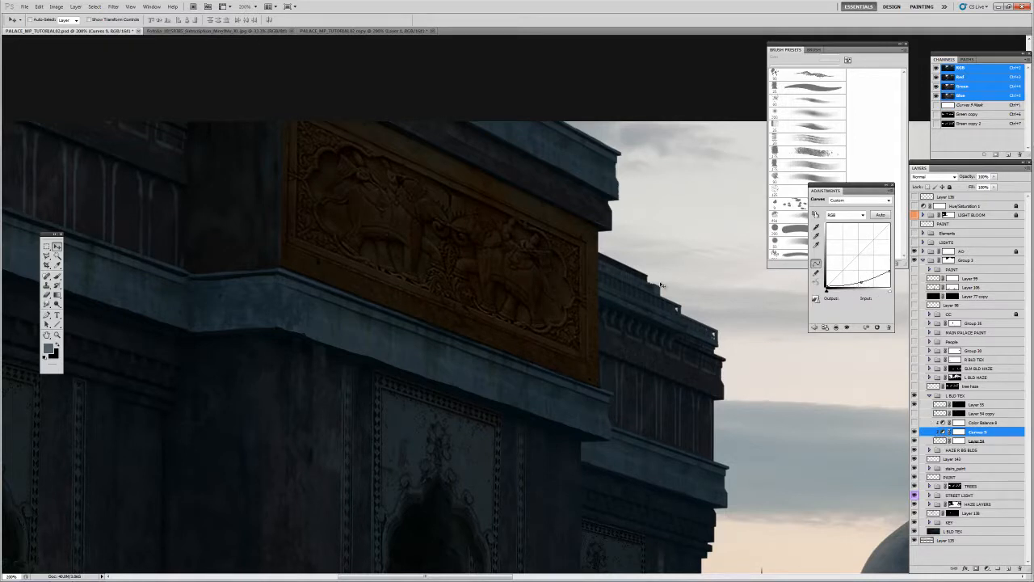
Check the relief's values in greyscale through Hue/Saturation 1 and compare its colour with Color Balance 8 switched off and on.
{"action": "left_click", "coordinate": [915, 206]}
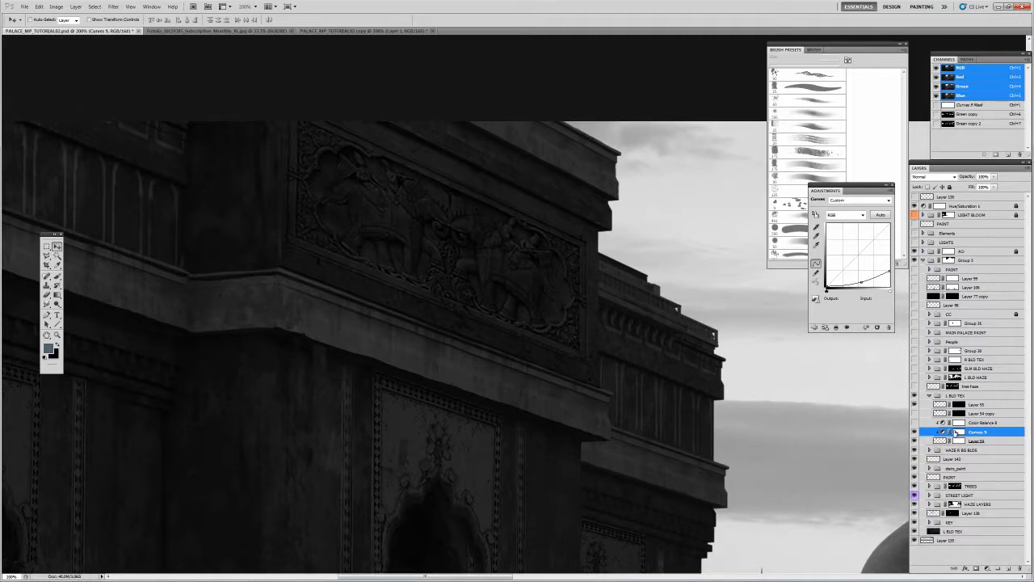
{"action": "left_click", "coordinate": [927, 423]}
{"action": "left_click", "coordinate": [913, 207]}
{"action": "left_click", "coordinate": [914, 422]}
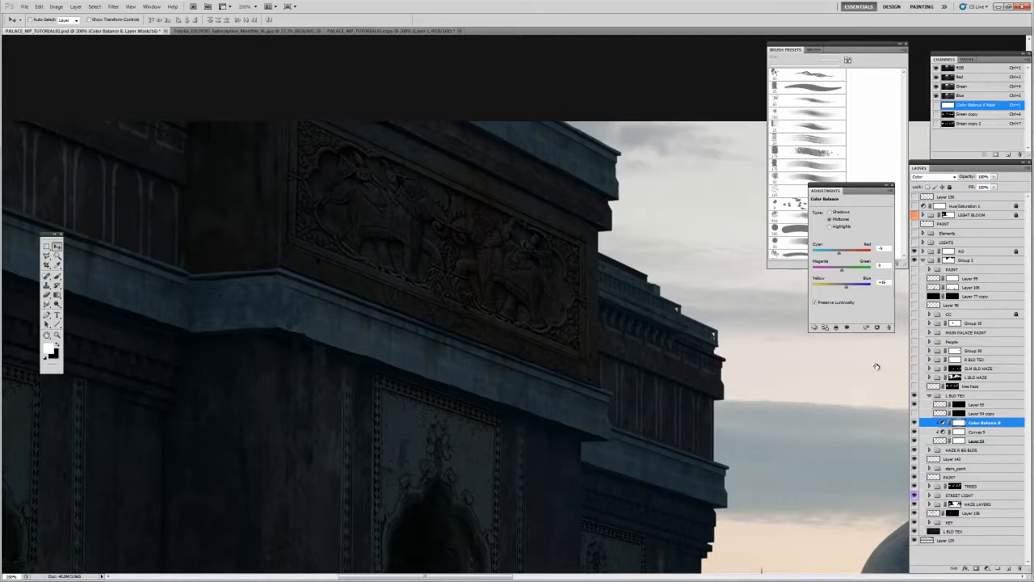
{"action": "left_click", "coordinate": [914, 422]}
{"action": "left_click", "coordinate": [914, 422]}
Examine the darkened relief panel up close and against the whole left building and the palace behind it.
{"action": "left_click", "coordinate": [976, 414]}
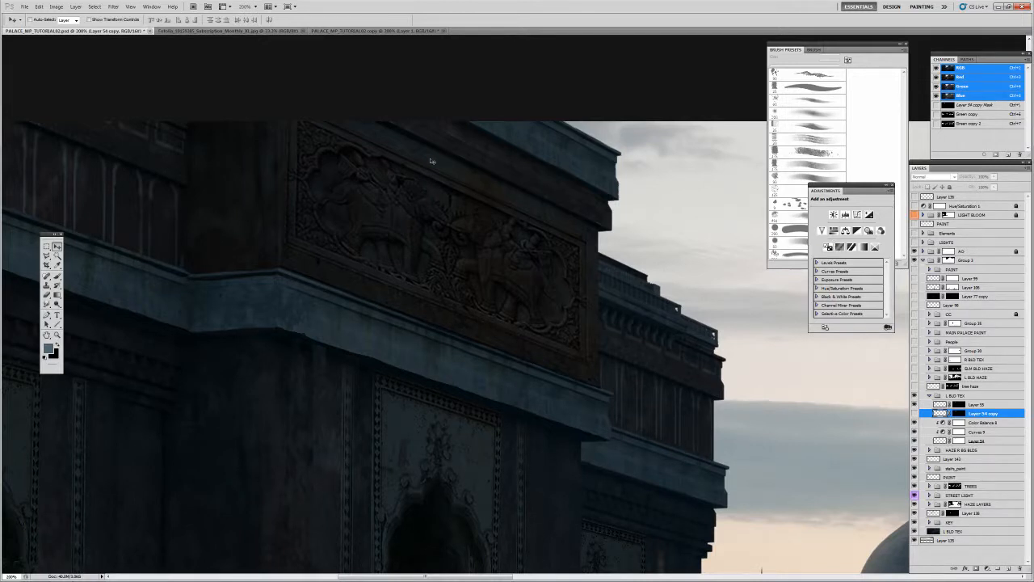
{"action": "key", "text": "z"}
{"action": "left_click", "coordinate": [490, 236], "text": "alt"}
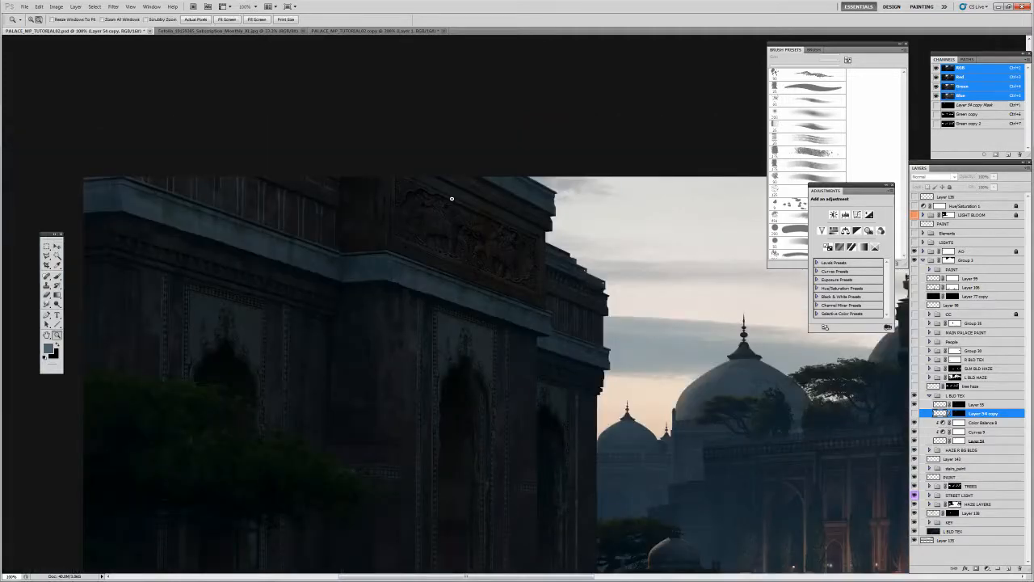
{"action": "key", "text": "h"}
{"action": "left_click_drag", "start_coordinate": [512, 241], "coordinate": [492, 239]}
{"action": "key", "text": "v"}
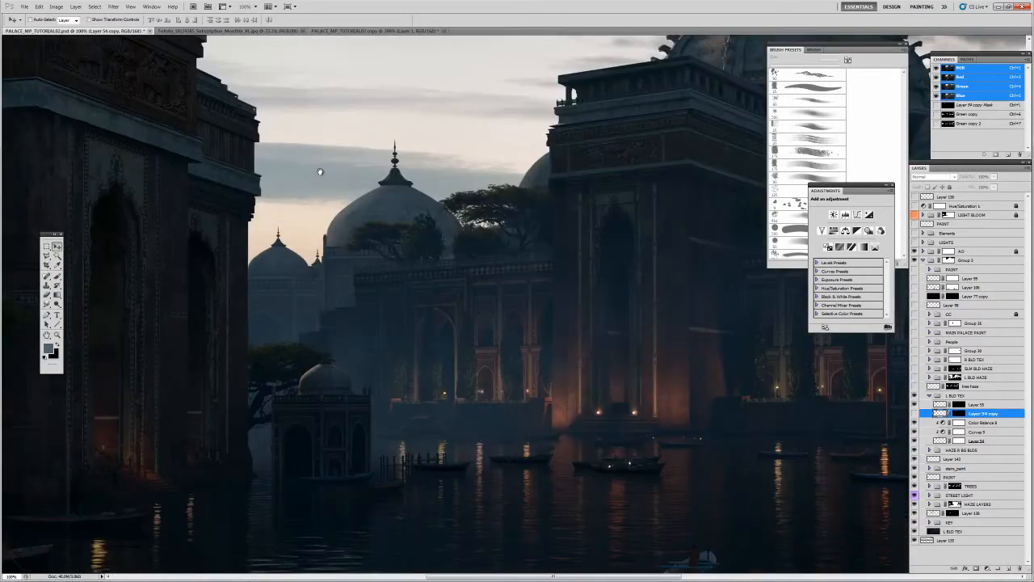
{"action": "key", "text": "space"}
{"action": "left_click_drag", "start_coordinate": [321, 183], "coordinate": [461, 268]}
{"action": "key", "text": "z"}
{"action": "left_click", "coordinate": [475, 277]}
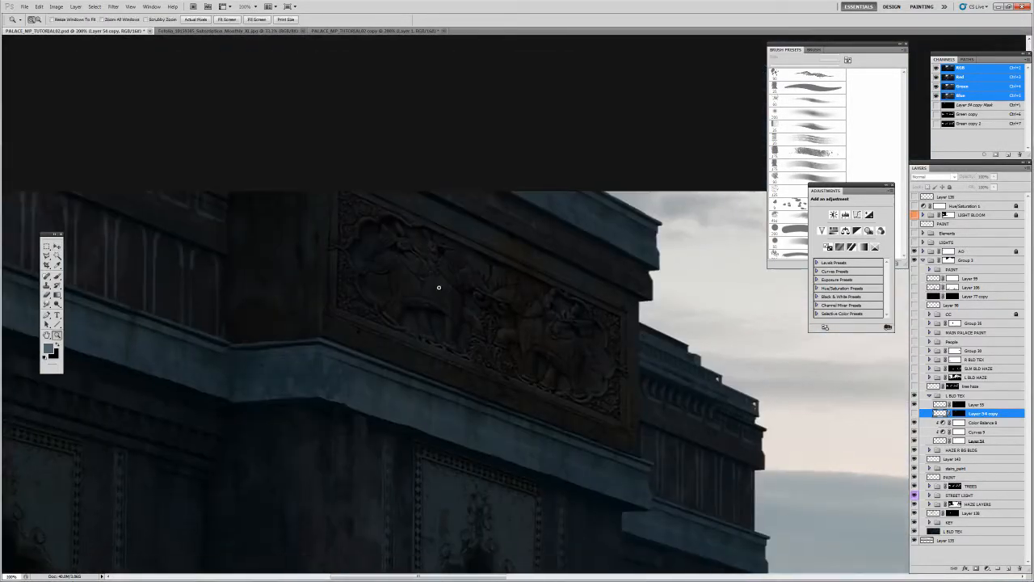
{"action": "left_click", "coordinate": [477, 276], "text": "alt"}
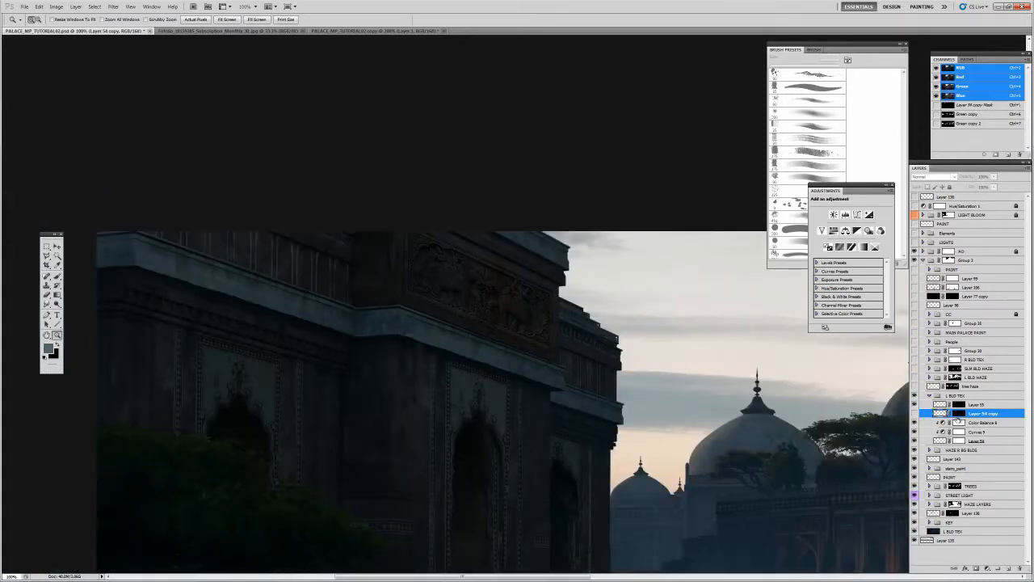
Duplicate Layer 54 above Color Balance 8 and set the copy's blend mode to Screen.
{"action": "left_click_drag", "start_coordinate": [941, 443], "coordinate": [945, 421]}
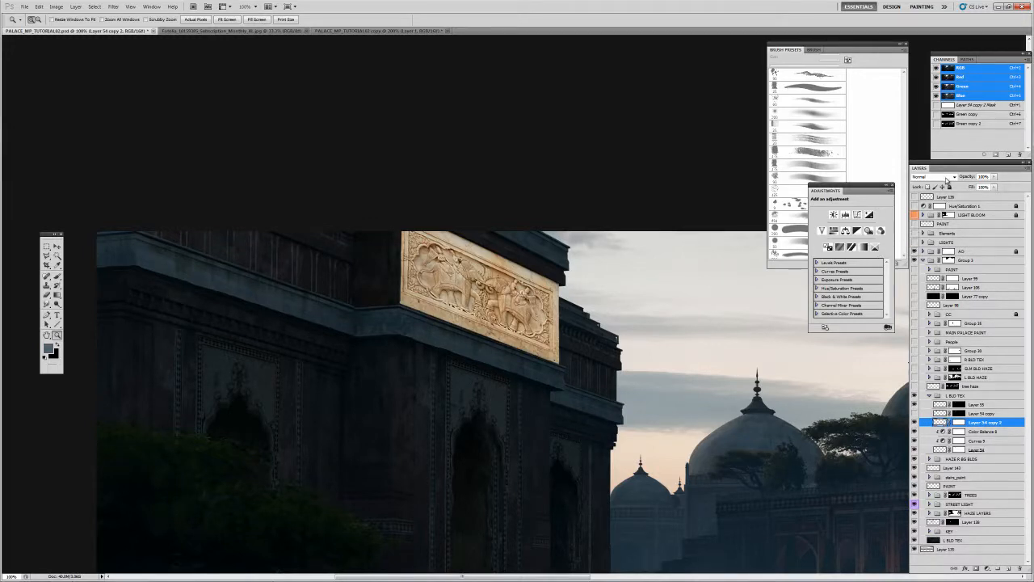
{"action": "left_click", "coordinate": [948, 179]}
{"action": "left_click", "coordinate": [930, 251]}
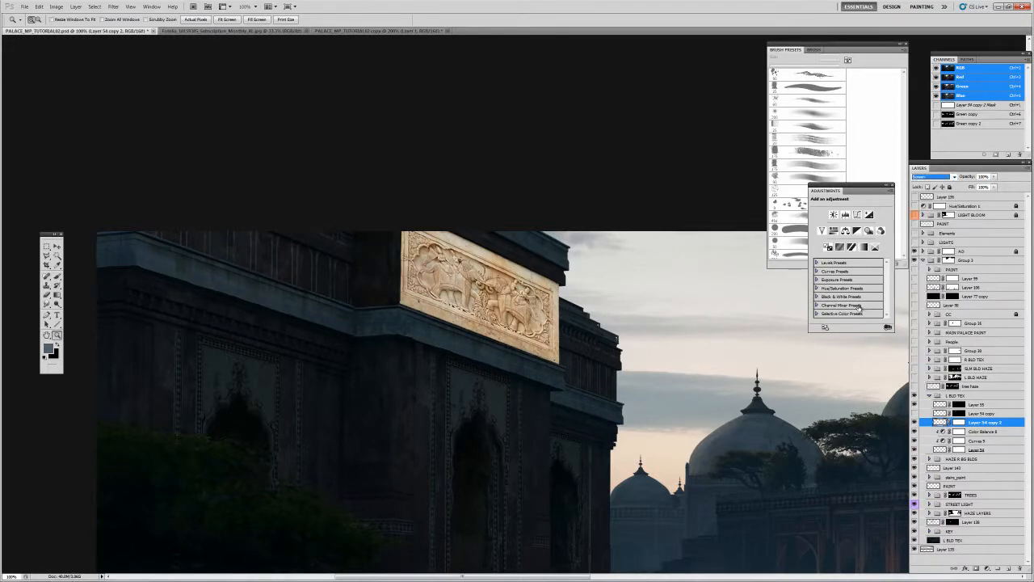
{"action": "left_click", "coordinate": [56, 6]}
{"action": "mouse_move", "coordinate": [110, 29]}
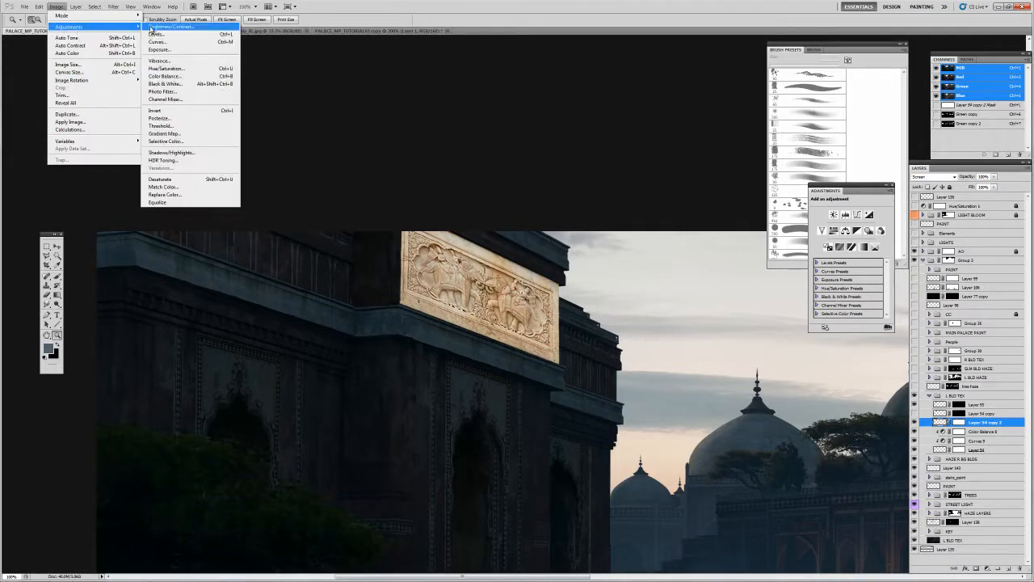
{"action": "left_click", "coordinate": [171, 42]}
{"action": "left_click_drag", "start_coordinate": [904, 150], "coordinate": [786, 151]}
{"action": "left_click", "coordinate": [798, 176]}
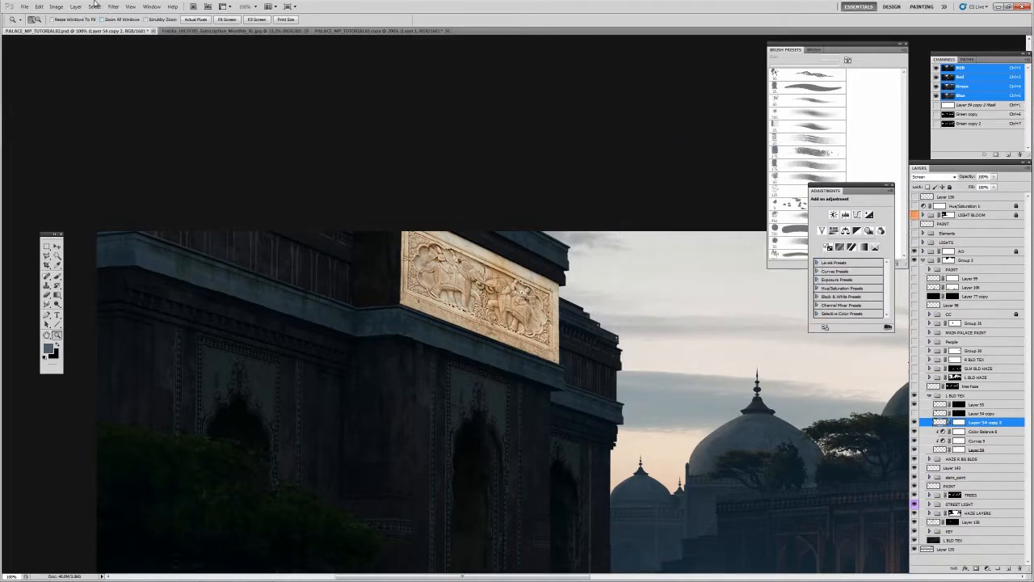
Apply a steep Curves adjustment to Layer 54 copy 2, crushing its shadows and midtones while keeping the relief's highlights bright.
{"action": "left_click", "coordinate": [56, 6]}
{"action": "mouse_move", "coordinate": [113, 29]}
{"action": "left_click", "coordinate": [197, 40]}
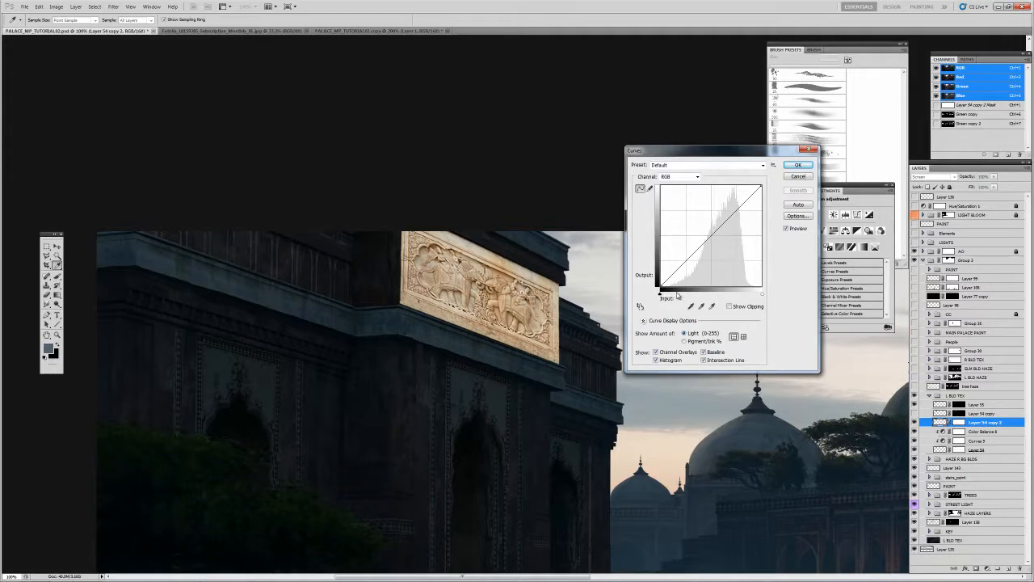
{"action": "left_click_drag", "start_coordinate": [663, 291], "coordinate": [678, 292]}
{"action": "left_click_drag", "start_coordinate": [708, 259], "coordinate": [722, 284]}
{"action": "left_click_drag", "start_coordinate": [753, 208], "coordinate": [747, 197]}
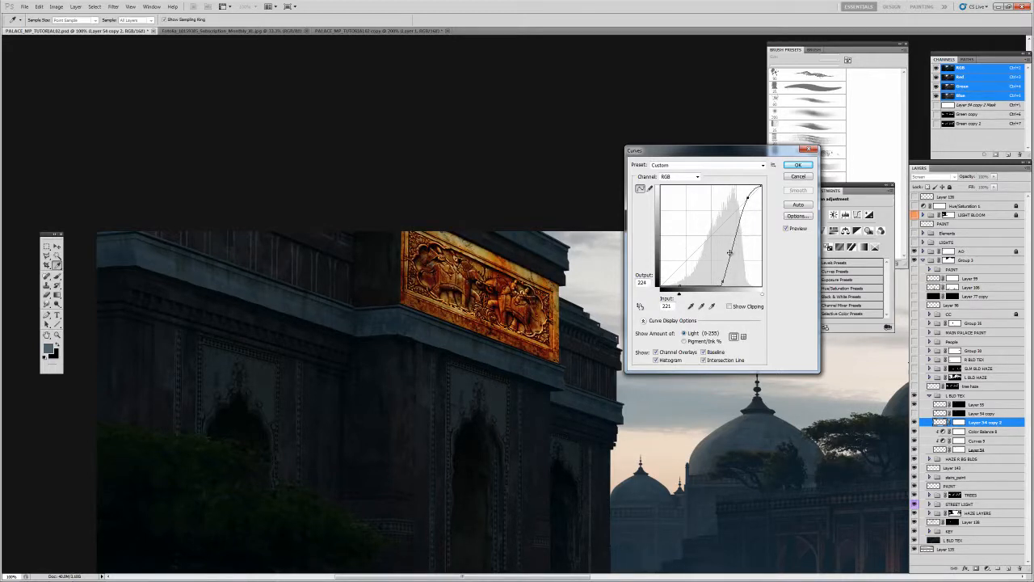
{"action": "left_click_drag", "start_coordinate": [731, 263], "coordinate": [722, 283]}
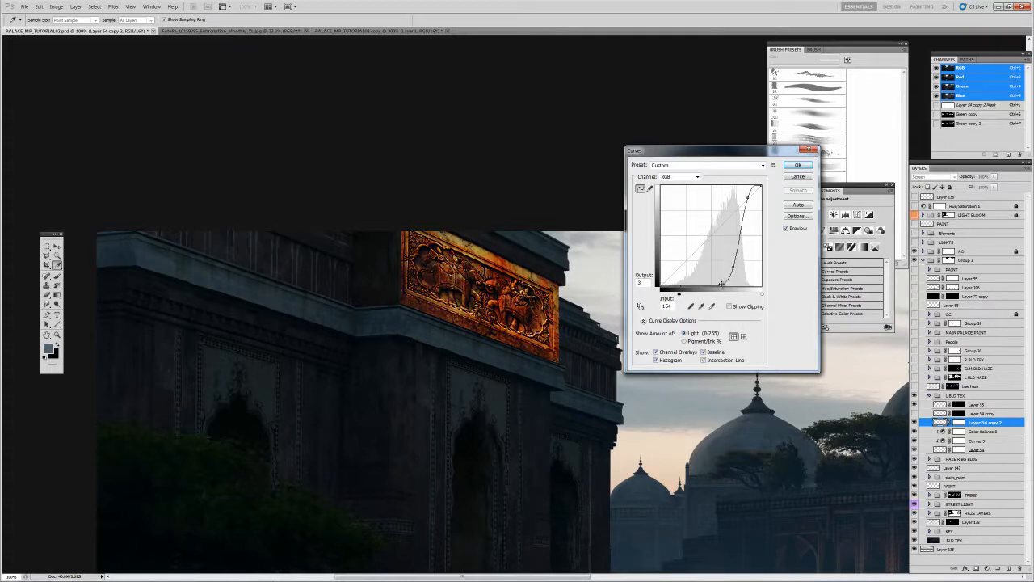
{"action": "left_click_drag", "start_coordinate": [721, 283], "coordinate": [733, 271]}
{"action": "left_click", "coordinate": [799, 166]}
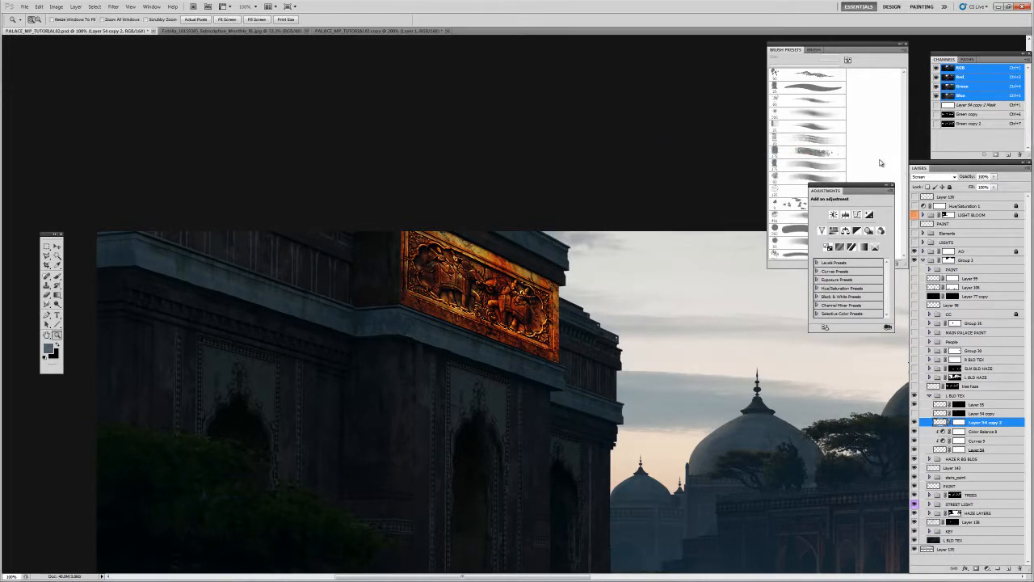
Apply another Curves adjustment to Layer 54 copy 2, pulling its shadows down from input 34 to output 13.
{"action": "left_click", "coordinate": [56, 7]}
{"action": "mouse_move", "coordinate": [69, 28]}
{"action": "left_click", "coordinate": [169, 42]}
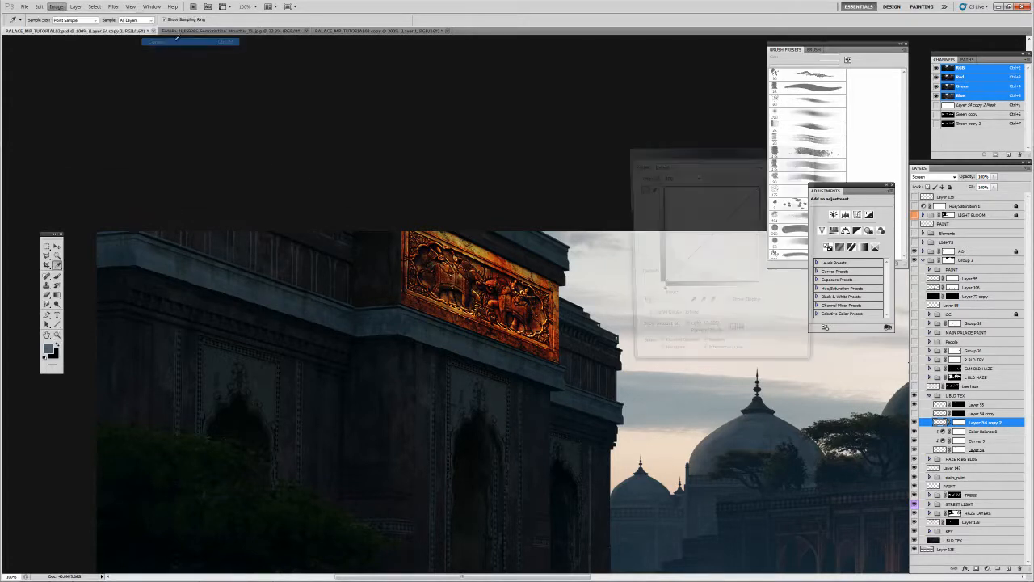
{"action": "left_click_drag", "start_coordinate": [676, 270], "coordinate": [673, 281]}
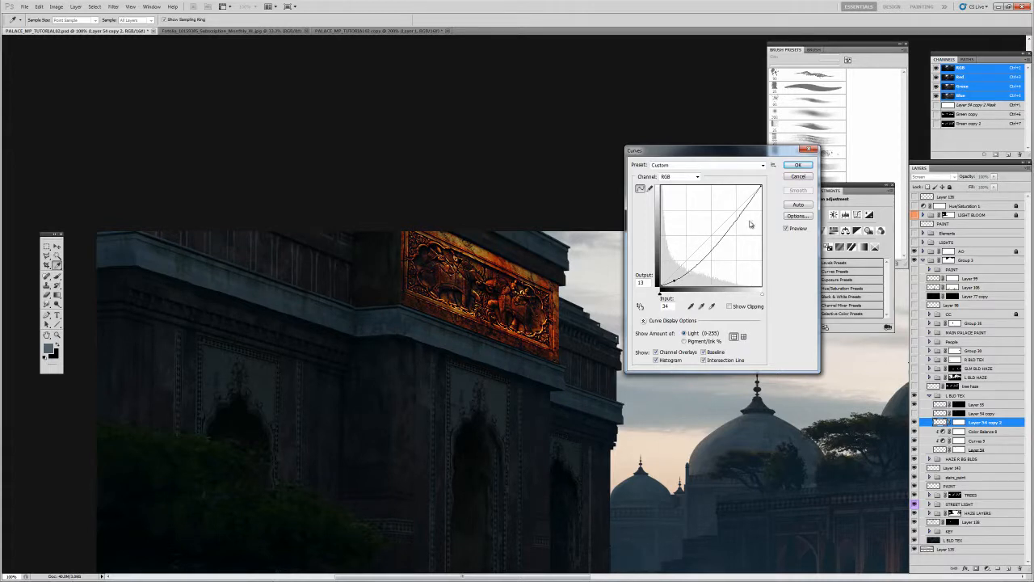
{"action": "left_click", "coordinate": [797, 166]}
Strongly desaturate Layer 54 copy 2 with Hue/Saturation, keeping only a trace of colour in the carved relief.
{"action": "key", "text": "ctrl+u"}
{"action": "left_click_drag", "start_coordinate": [420, 348], "coordinate": [380, 348]}
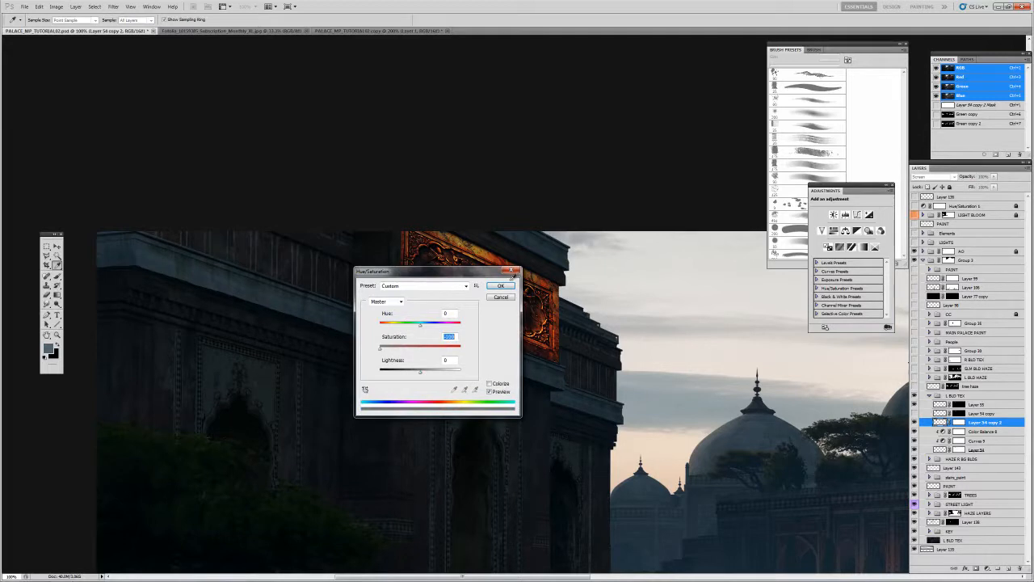
{"action": "left_click", "coordinate": [389, 349]}
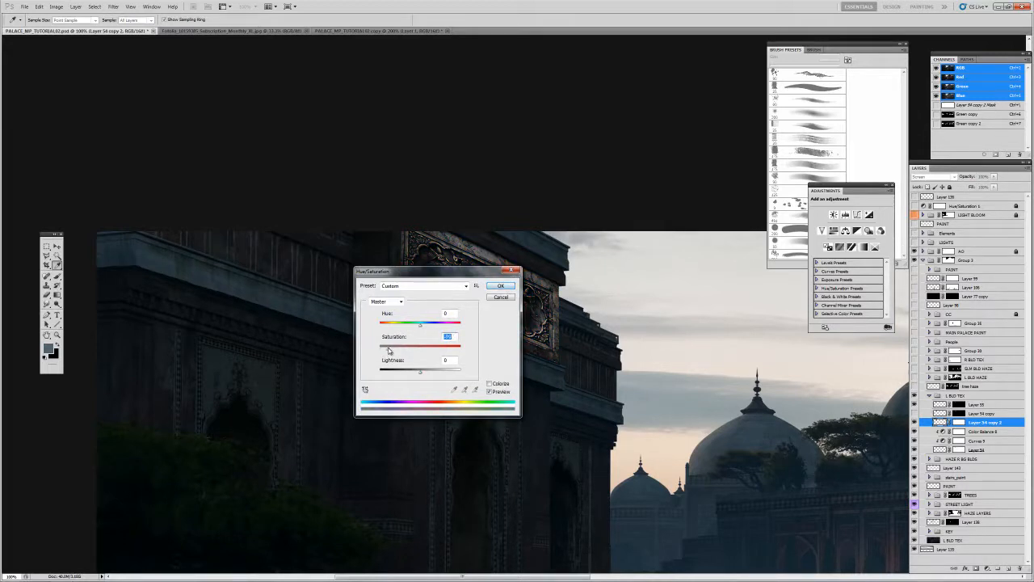
{"action": "left_click_drag", "start_coordinate": [440, 274], "coordinate": [682, 292]}
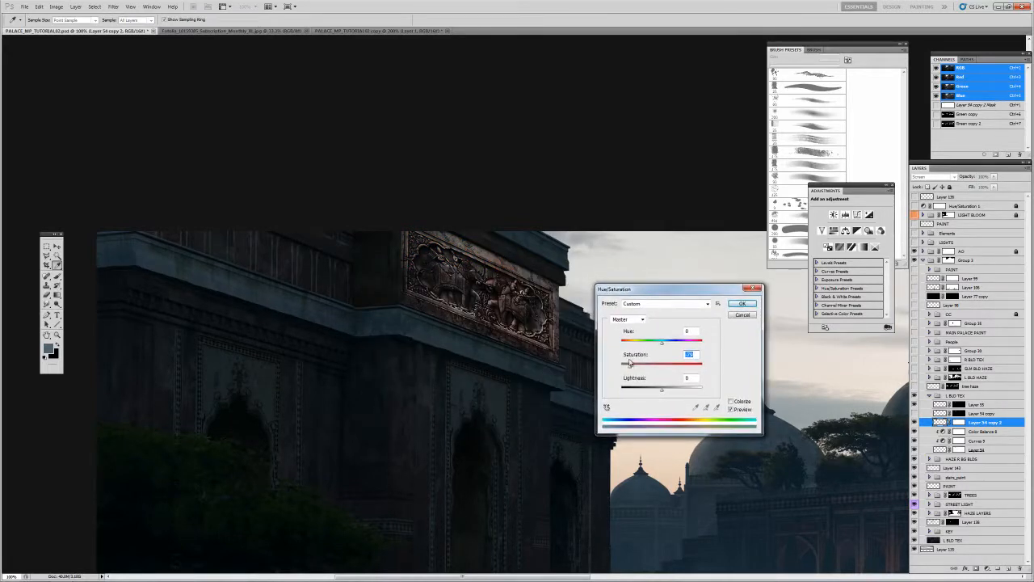
{"action": "left_click", "coordinate": [741, 303]}
Fill the mask of Layer 54 copy 2 with black to hide the brightened relief.
{"action": "key", "text": "z"}
{"action": "left_click", "coordinate": [958, 422]}
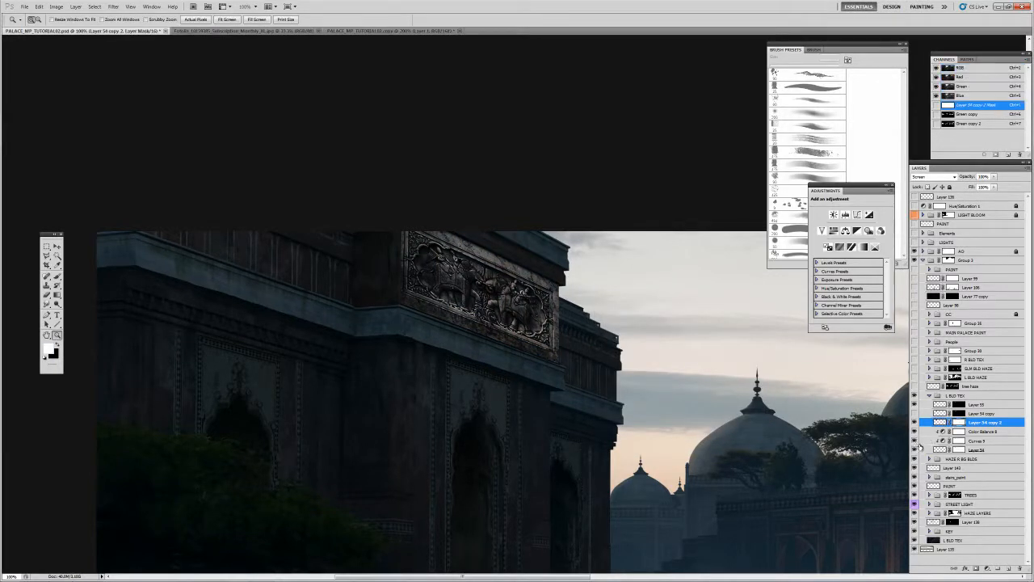
{"action": "key", "text": "shift+F5"}
{"action": "key", "text": "Return"}
Paint white into the mask with a very small textured brush, revealing highlights on the left elephant, its riders and the central trunks.
{"action": "mouse_move", "coordinate": [463, 273]}
{"action": "left_mouse_down"}
{"action": "mouse_move", "coordinate": [487, 272]}
{"action": "mouse_move", "coordinate": [460, 252]}
{"action": "left_mouse_up"}
{"action": "key", "text": "b"}
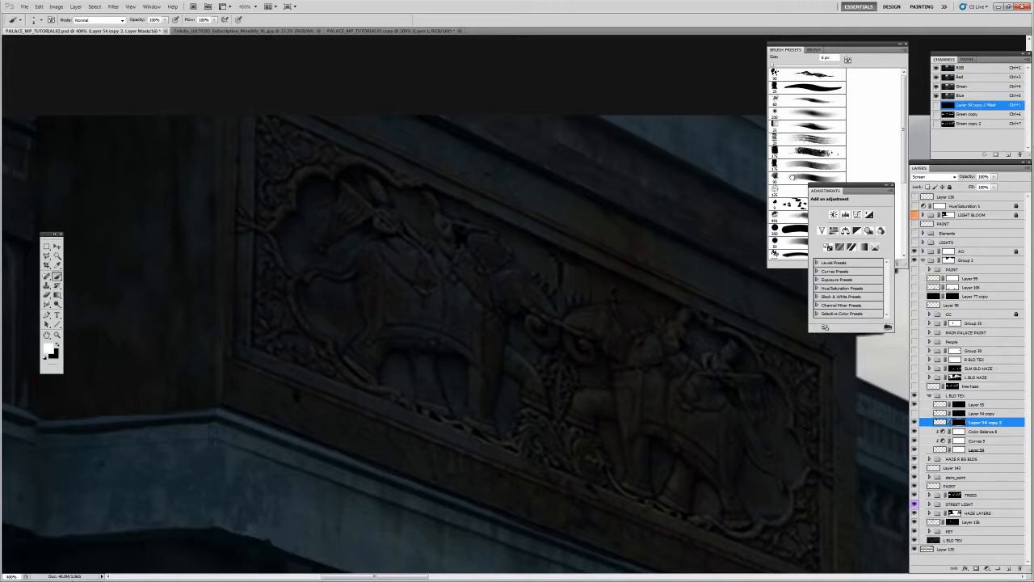
{"action": "left_click", "coordinate": [790, 177]}
{"action": "key", "text": "bracketleft"}
{"action": "key", "text": "bracketleft"}
{"action": "key", "text": "bracketleft"}
{"action": "key", "text": "bracketleft"}
{"action": "key", "text": "bracketleft"}
{"action": "key", "text": "bracketleft"}
{"action": "key", "text": "bracketleft"}
{"action": "key", "text": "bracketleft"}
{"action": "key", "text": "bracketleft"}
{"action": "key", "text": "bracketleft"}
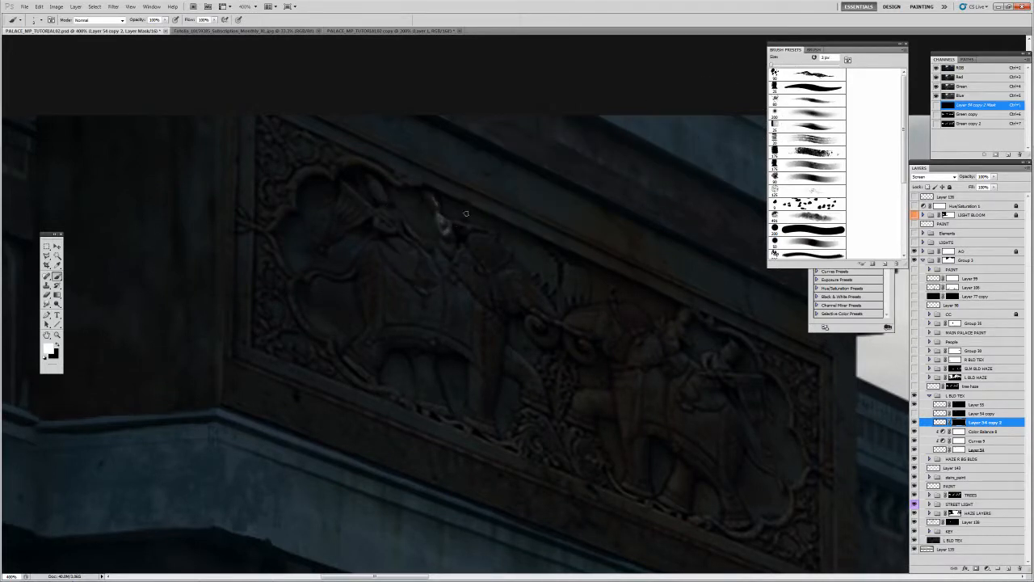
{"action": "left_click_drag", "start_coordinate": [467, 226], "coordinate": [494, 232]}
{"action": "left_click_drag", "start_coordinate": [386, 188], "coordinate": [377, 192]}
{"action": "left_click_drag", "start_coordinate": [388, 227], "coordinate": [390, 228]}
{"action": "mouse_move", "coordinate": [555, 324]}
{"action": "left_mouse_down"}
{"action": "mouse_move", "coordinate": [519, 294]}
{"action": "mouse_move", "coordinate": [528, 321]}
{"action": "left_mouse_up"}
{"action": "left_click_drag", "start_coordinate": [595, 315], "coordinate": [568, 324]}
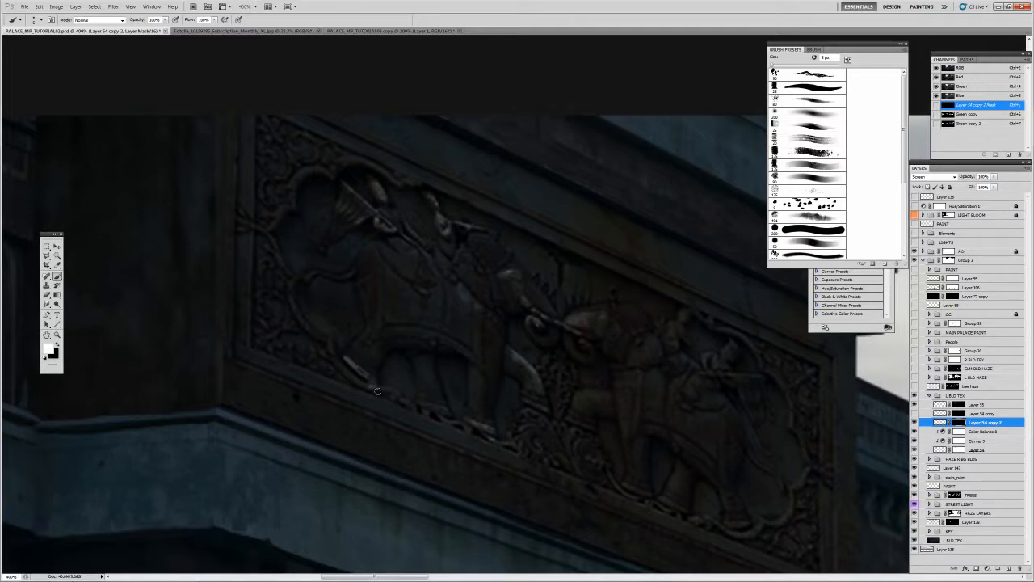
Trim the highlight by the left elephant's rear foot and paint highlights along the scalloped border around that elephant.
{"action": "key", "text": "e"}
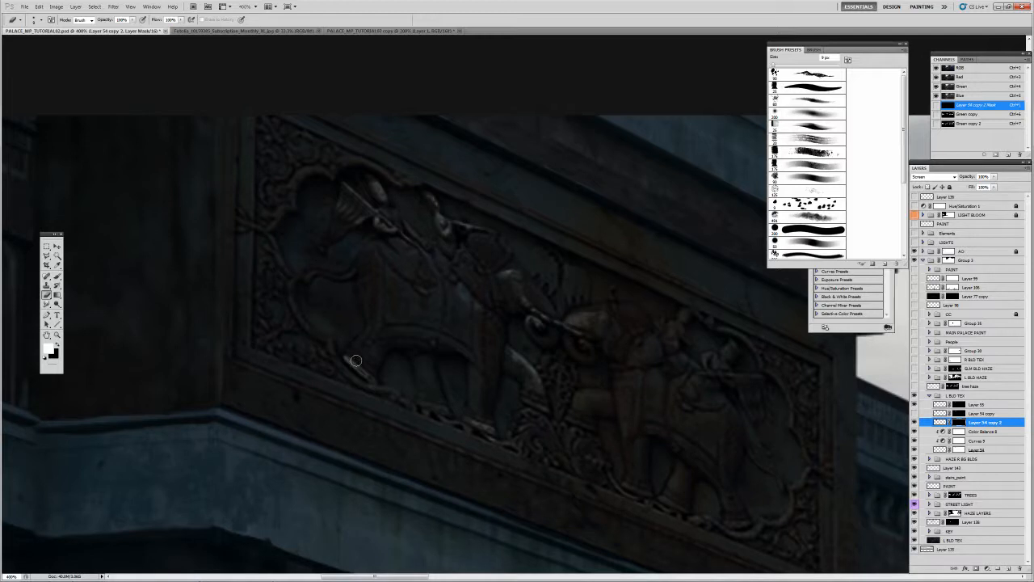
{"action": "key", "text": "b"}
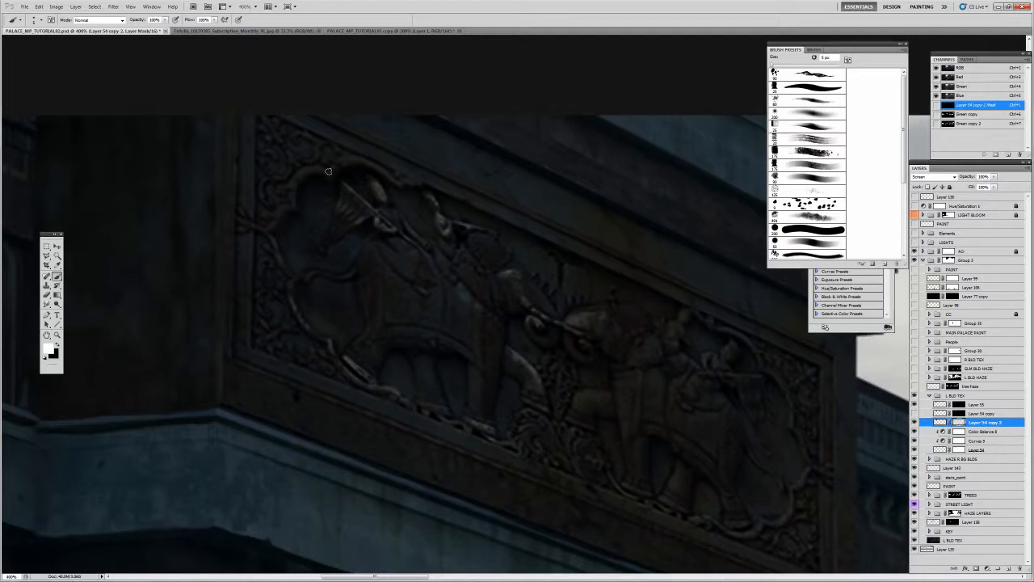
{"action": "mouse_move", "coordinate": [345, 159]}
{"action": "left_mouse_down"}
{"action": "mouse_move", "coordinate": [400, 180]}
{"action": "mouse_move", "coordinate": [400, 225]}
{"action": "left_mouse_up"}
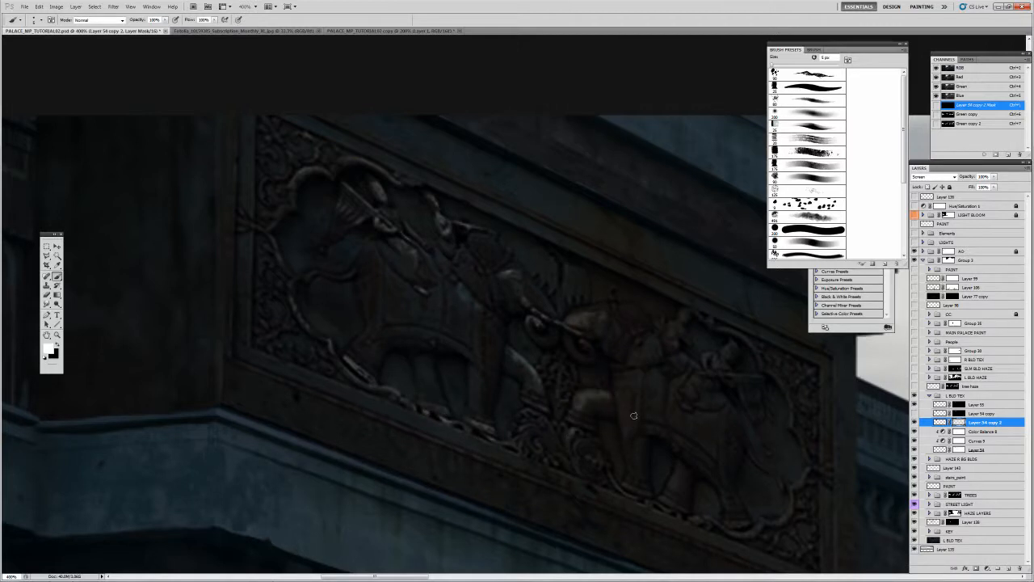
Paint mask highlights onto the right elephant's riders and along the scalloped border around them.
{"action": "left_click_drag", "start_coordinate": [668, 341], "coordinate": [678, 312]}
{"action": "mouse_move", "coordinate": [709, 359]}
{"action": "left_mouse_down"}
{"action": "mouse_move", "coordinate": [734, 350]}
{"action": "mouse_move", "coordinate": [747, 377]}
{"action": "mouse_move", "coordinate": [726, 375]}
{"action": "mouse_move", "coordinate": [771, 377]}
{"action": "mouse_move", "coordinate": [708, 325]}
{"action": "mouse_move", "coordinate": [765, 362]}
{"action": "mouse_move", "coordinate": [726, 330]}
{"action": "mouse_move", "coordinate": [790, 424]}
{"action": "left_mouse_up"}
{"action": "mouse_move", "coordinate": [809, 467]}
{"action": "left_mouse_down"}
{"action": "mouse_move", "coordinate": [784, 493]}
{"action": "mouse_move", "coordinate": [790, 509]}
{"action": "mouse_move", "coordinate": [758, 522]}
{"action": "left_mouse_up"}
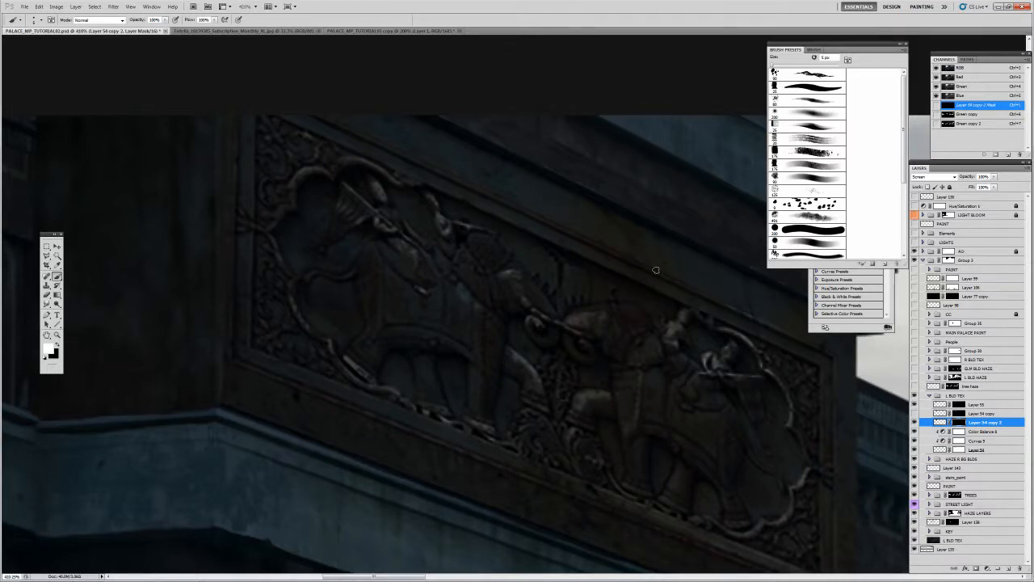
Draw a straight white line in the mask along the upper edge of the relief's frame.
{"action": "scroll", "coordinate": [655, 270], "scroll_direction": "up", "scroll_amount": 3}
{"action": "key", "text": "z"}
{"action": "left_click", "coordinate": [613, 262], "text": "alt"}
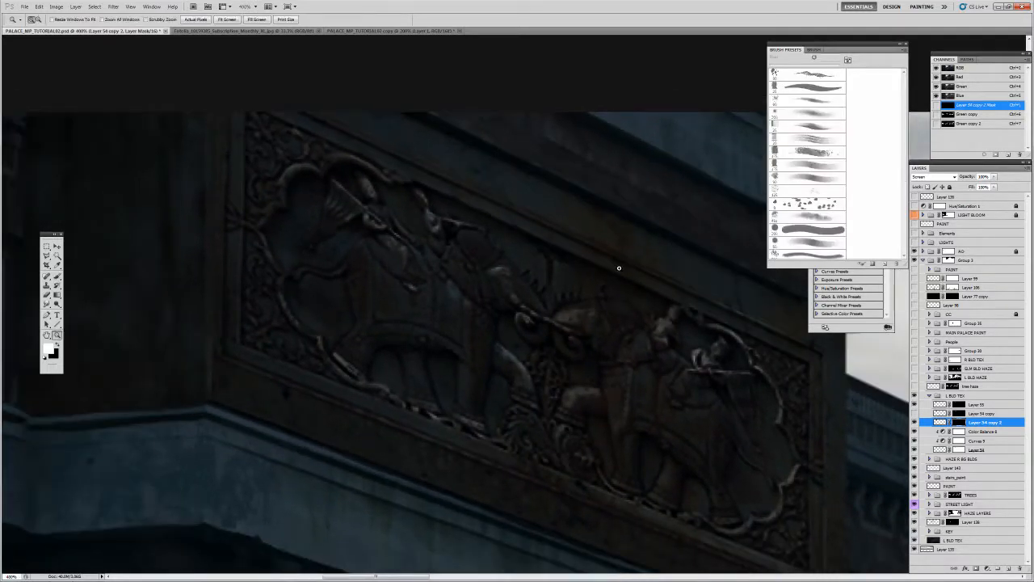
{"action": "key", "text": "b"}
{"action": "key", "text": "i"}
{"action": "key", "text": "u"}
{"action": "mouse_move", "coordinate": [736, 311]}
{"action": "left_mouse_down"}
{"action": "mouse_move", "coordinate": [355, 109]}
{"action": "mouse_move", "coordinate": [263, 97]}
{"action": "left_mouse_up"}
{"action": "key", "text": "b"}
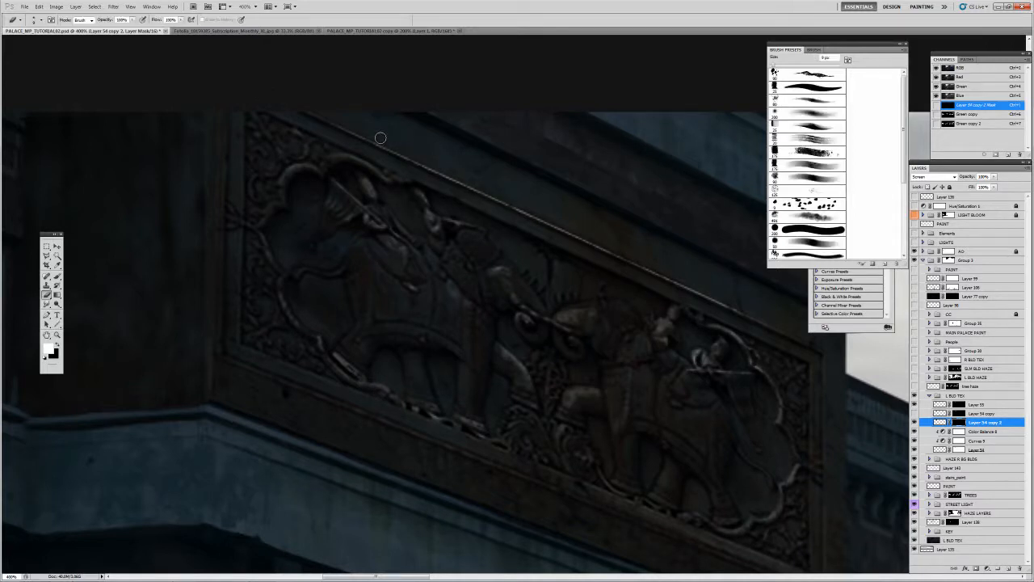
Break up the highlight line on the frame's upper edge with the Eraser and undo the last change.
{"action": "key", "text": "x"}
{"action": "key", "text": "x"}
{"action": "mouse_move", "coordinate": [385, 146]}
{"action": "left_mouse_down"}
{"action": "mouse_move", "coordinate": [458, 175]}
{"action": "mouse_move", "coordinate": [475, 200]}
{"action": "mouse_move", "coordinate": [764, 321]}
{"action": "left_mouse_up"}
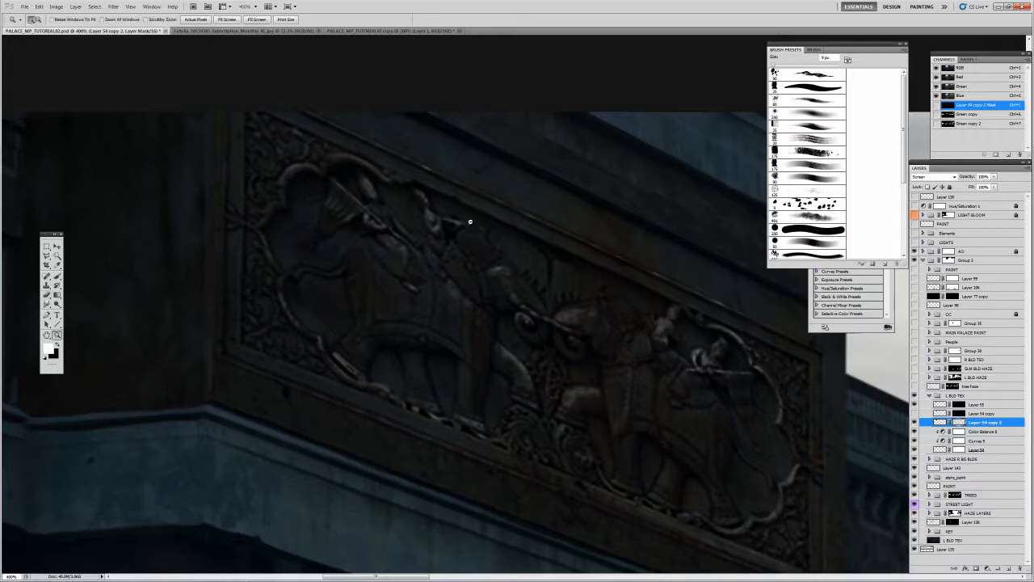
{"action": "key", "text": "z"}
{"action": "left_click", "coordinate": [464, 199], "text": "alt"}
{"action": "key", "text": "b"}
{"action": "key", "text": "z"}
{"action": "key", "text": "ctrl+z"}
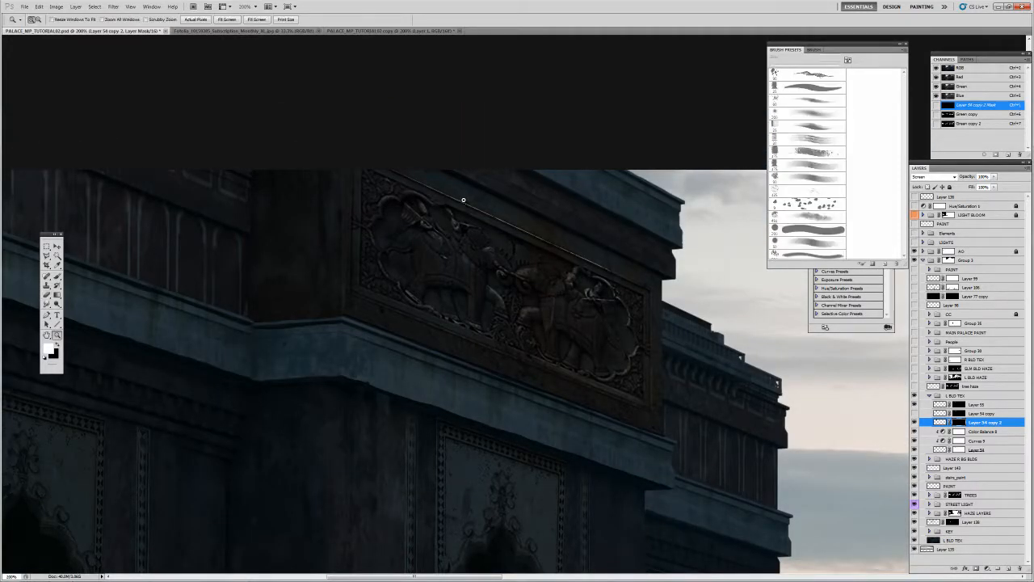
Draw a second straight 1 px line in the mask along the inner upper edge of the relief's frame.
{"action": "key", "text": "b"}
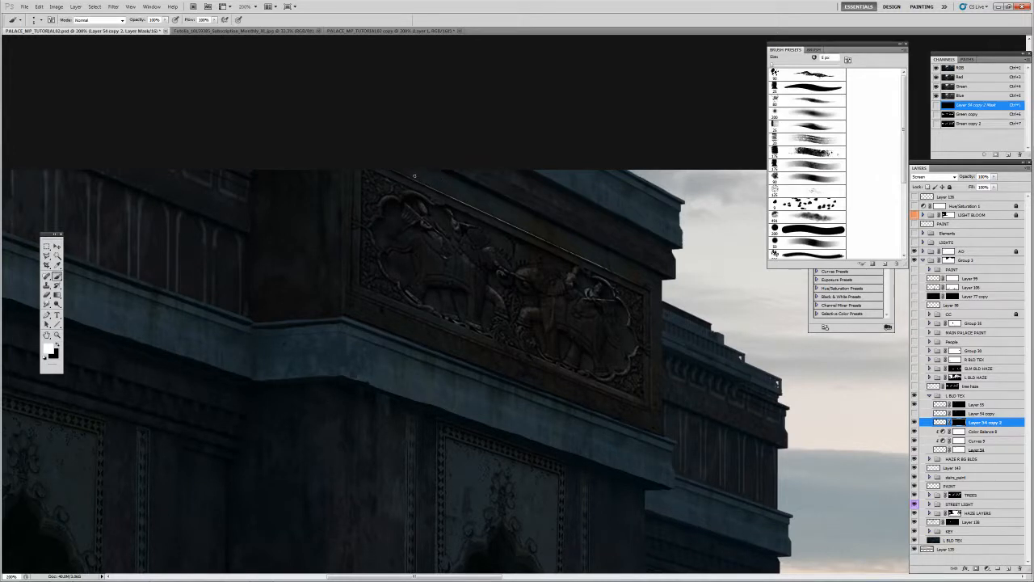
{"action": "key", "text": "x"}
{"action": "key", "text": "x"}
{"action": "key", "text": "u"}
{"action": "left_click_drag", "start_coordinate": [642, 292], "coordinate": [345, 158]}
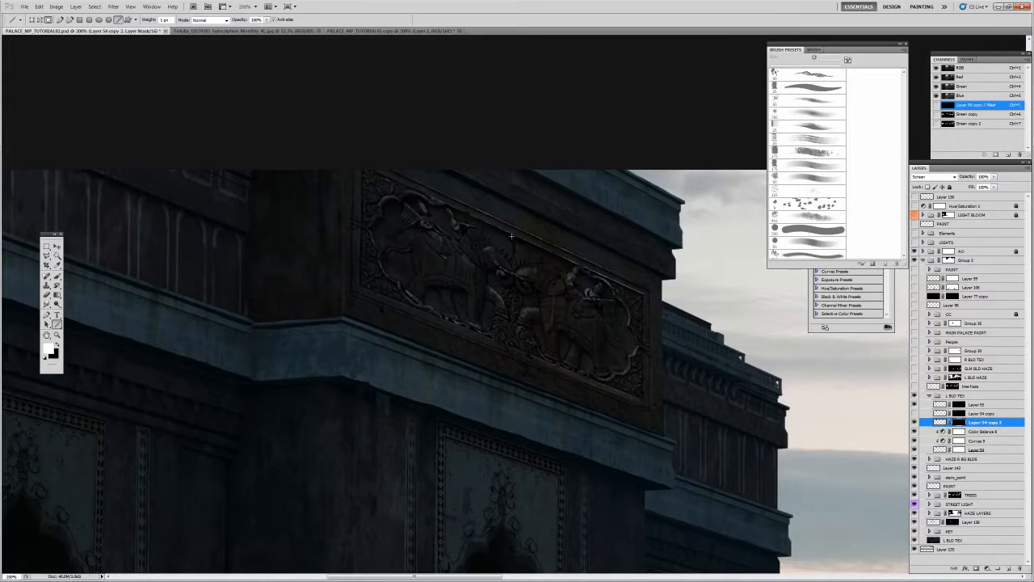
Touch up the frame's highlight lines in the mask with a small brush, alternating black and white.
{"action": "key", "text": "b"}
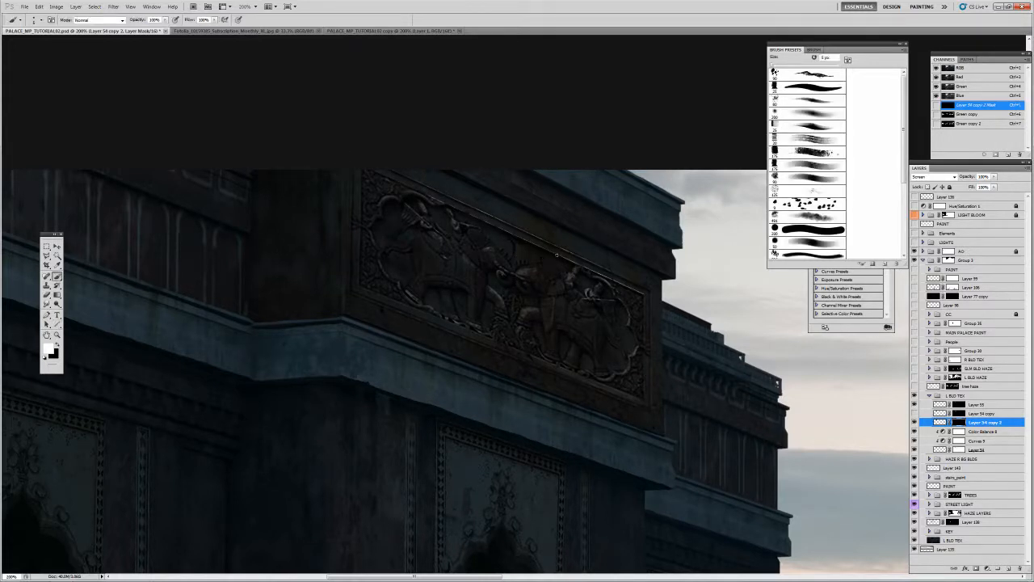
{"action": "key", "text": "c"}
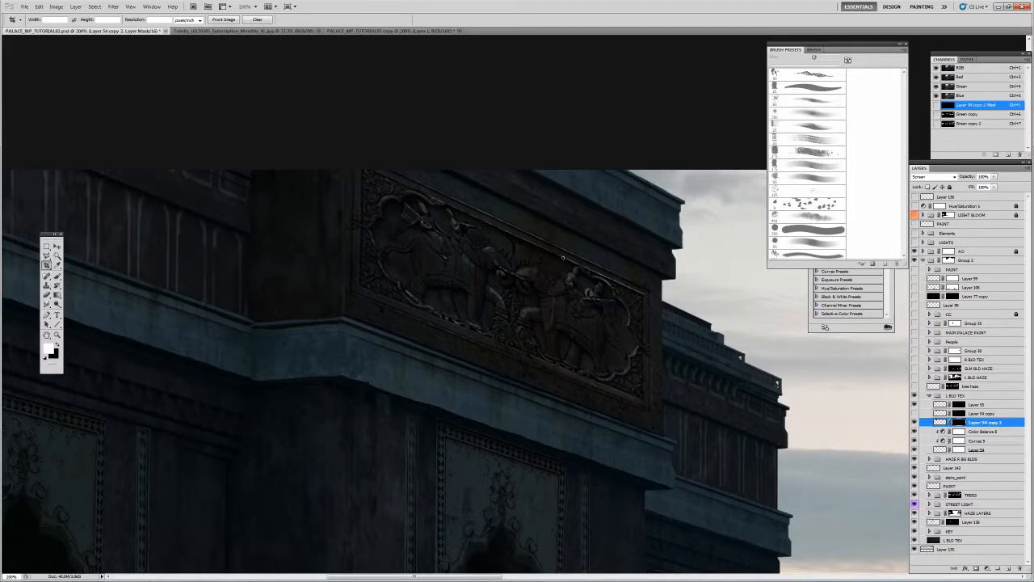
{"action": "key", "text": "b"}
{"action": "key", "text": "x"}
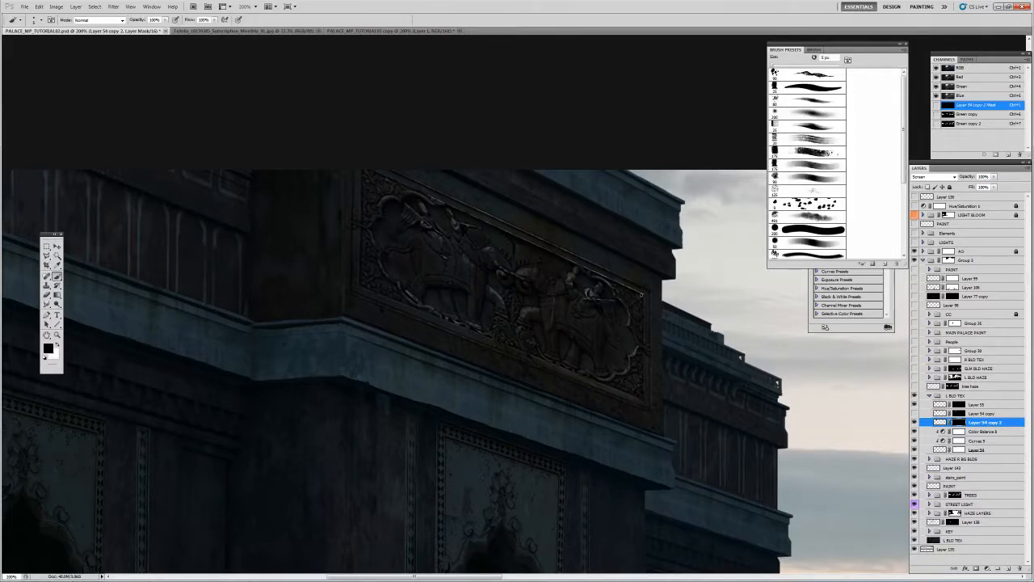
{"action": "key", "text": "x"}
{"action": "key", "text": "z"}
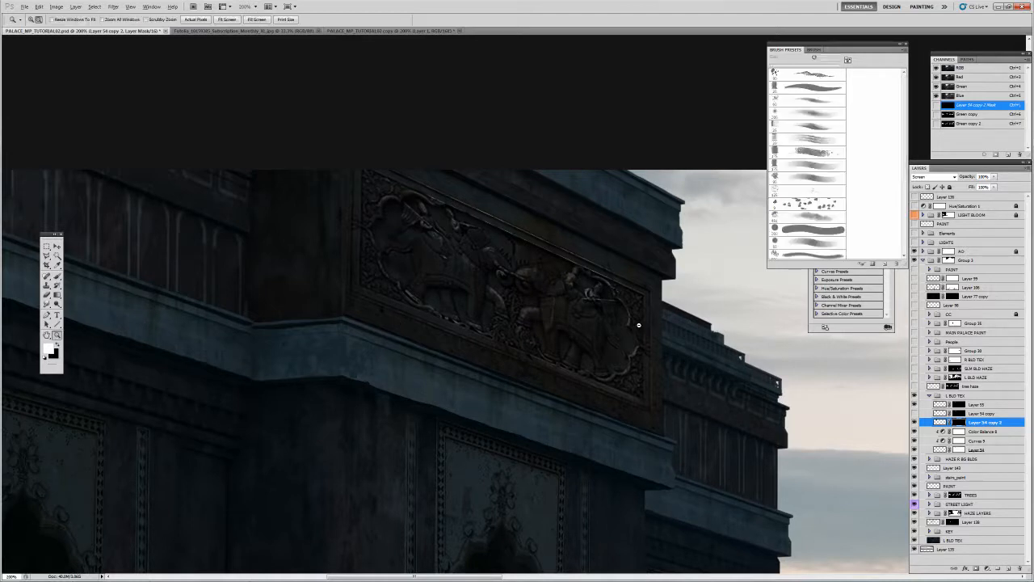
Lower the opacity of Layer 54 copy 2 to about 40%.
{"action": "left_click", "coordinate": [637, 324], "text": "alt"}
{"action": "left_click", "coordinate": [939, 422]}
{"action": "left_click", "coordinate": [994, 176]}
{"action": "left_click_drag", "start_coordinate": [998, 185], "coordinate": [972, 186]}
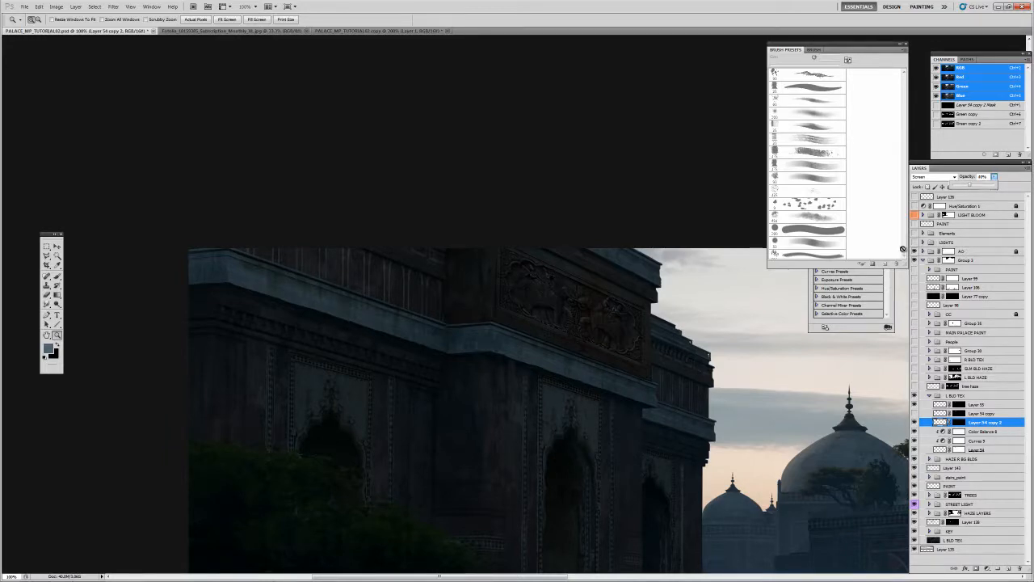
Paint more white into the mask of Layer 54 copy 2 to bring out both elephants' bodies and riders.
{"action": "left_click", "coordinate": [939, 413]}
{"action": "left_click", "coordinate": [958, 421]}
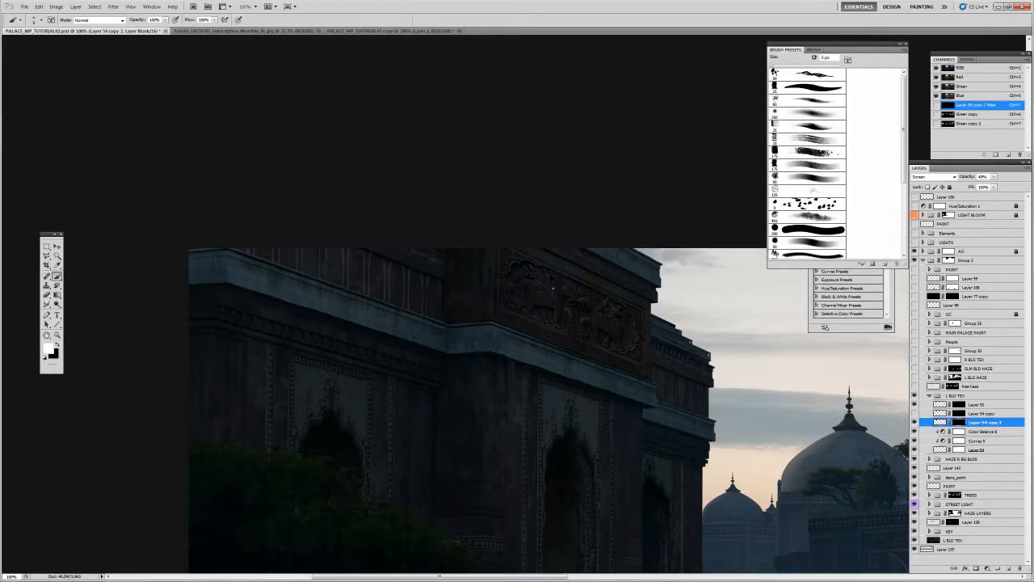
{"action": "scroll", "coordinate": [556, 287], "scroll_direction": "up", "scroll_amount": 2}
{"action": "key", "text": "b"}
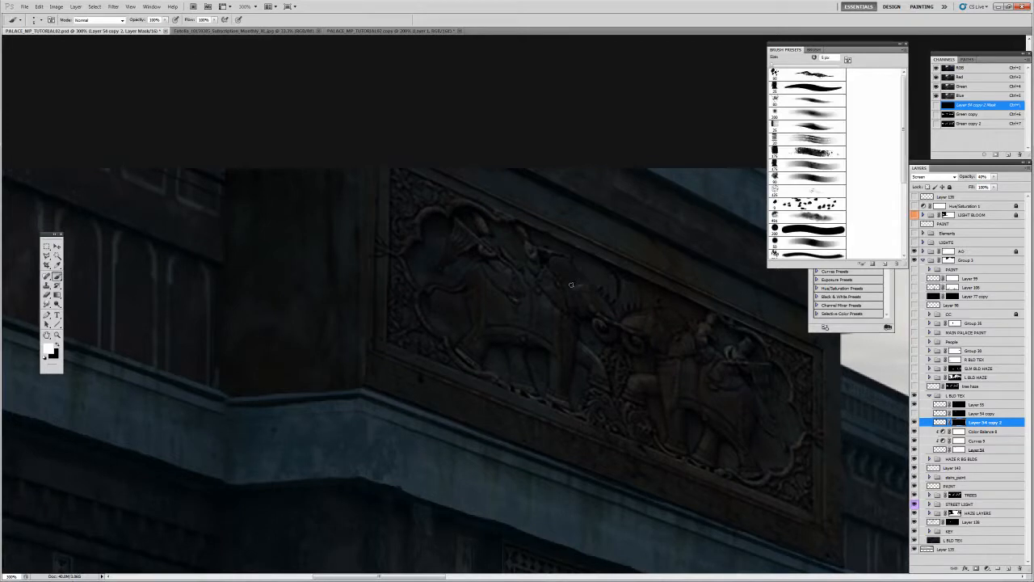
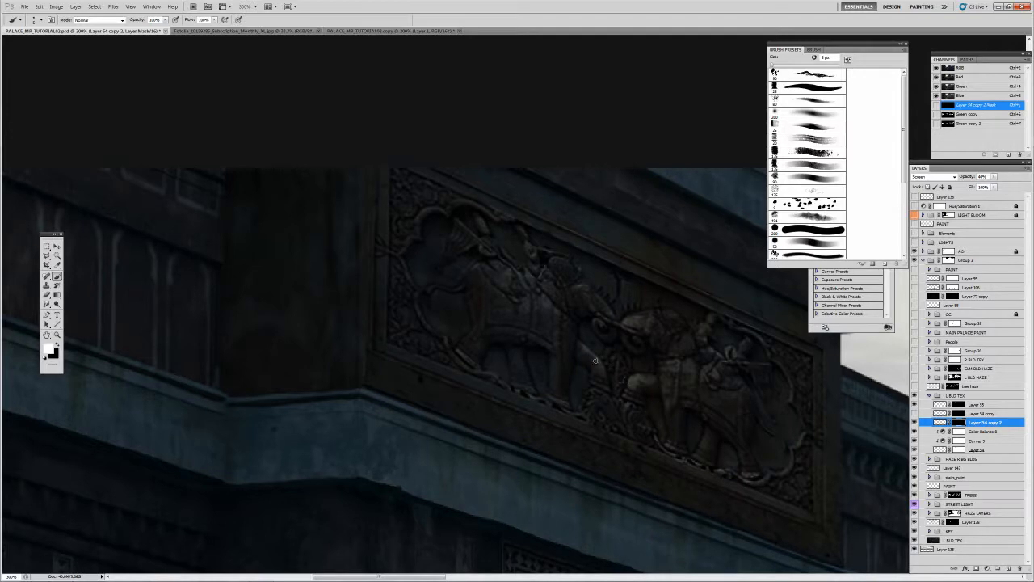
Shift the midtones of Layer 54 copy 2 toward cyan with Color Balance, preserving luminosity.
{"action": "key", "text": "z"}
{"action": "left_click", "coordinate": [660, 326], "text": "alt"}
{"action": "left_click", "coordinate": [661, 326], "text": "alt"}
{"action": "left_click", "coordinate": [662, 327], "text": "alt"}
{"action": "left_click_drag", "start_coordinate": [707, 353], "coordinate": [376, 189]}
{"action": "left_click", "coordinate": [375, 189]}
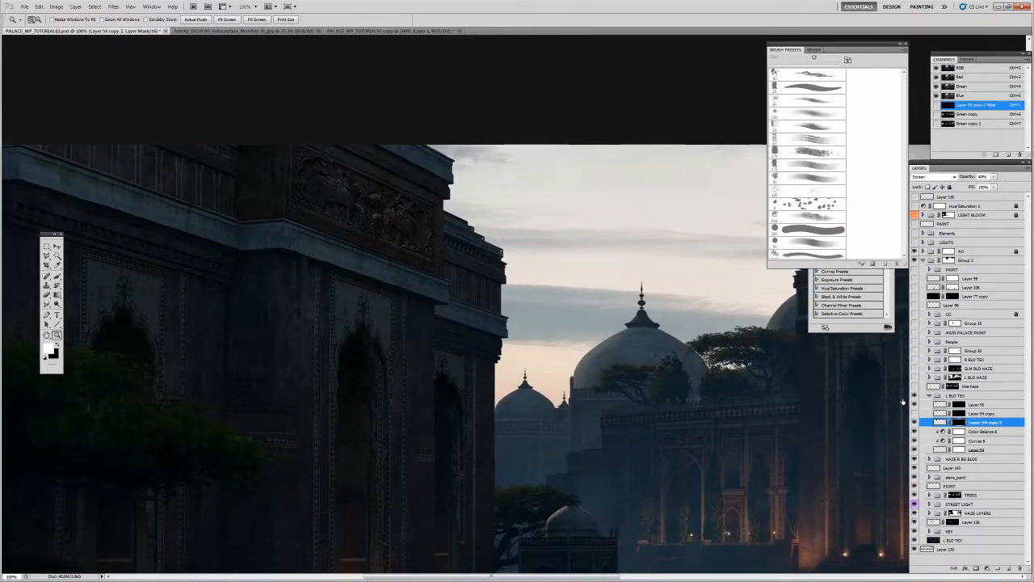
{"action": "left_click", "coordinate": [941, 422]}
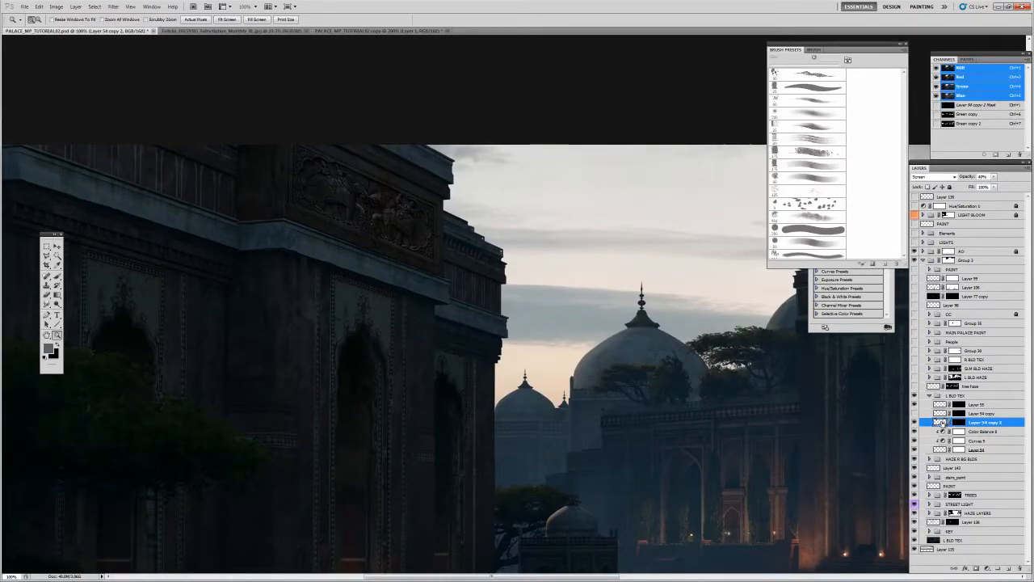
{"action": "key", "text": "ctrl+b"}
{"action": "left_click_drag", "start_coordinate": [598, 419], "coordinate": [588, 421]}
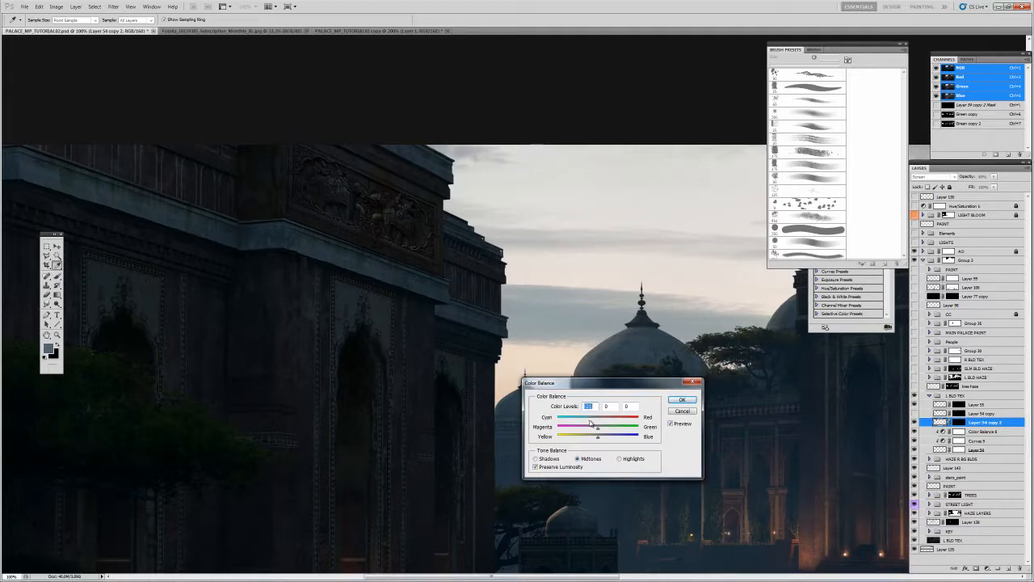
{"action": "left_click", "coordinate": [681, 399]}
{"action": "key", "text": "z"}
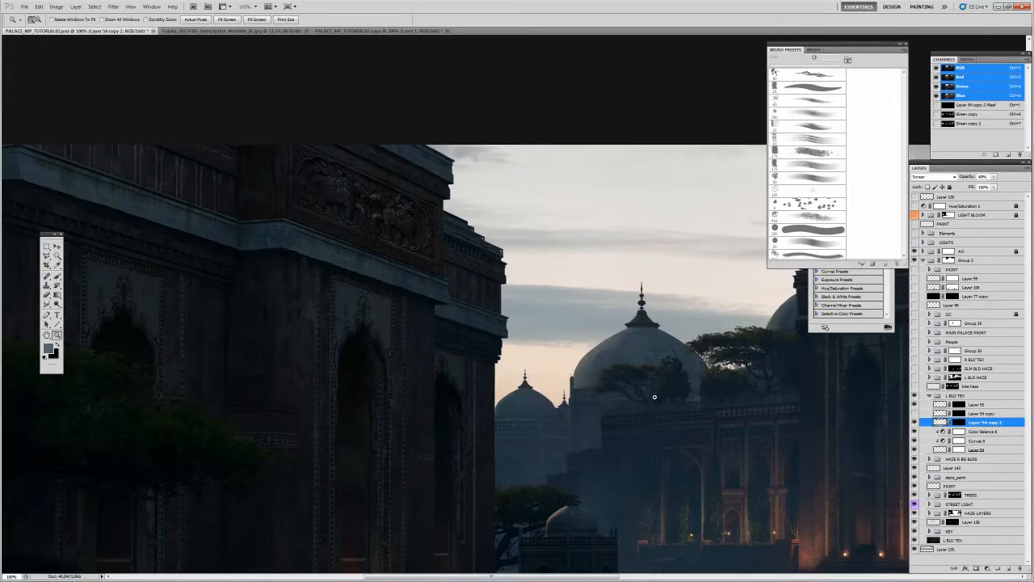
Lower the opacity of Layer 54 copy 2 further, compare the painting with it hidden and shown, and select Layer 54 copy.
{"action": "left_click", "coordinate": [599, 323], "text": "alt"}
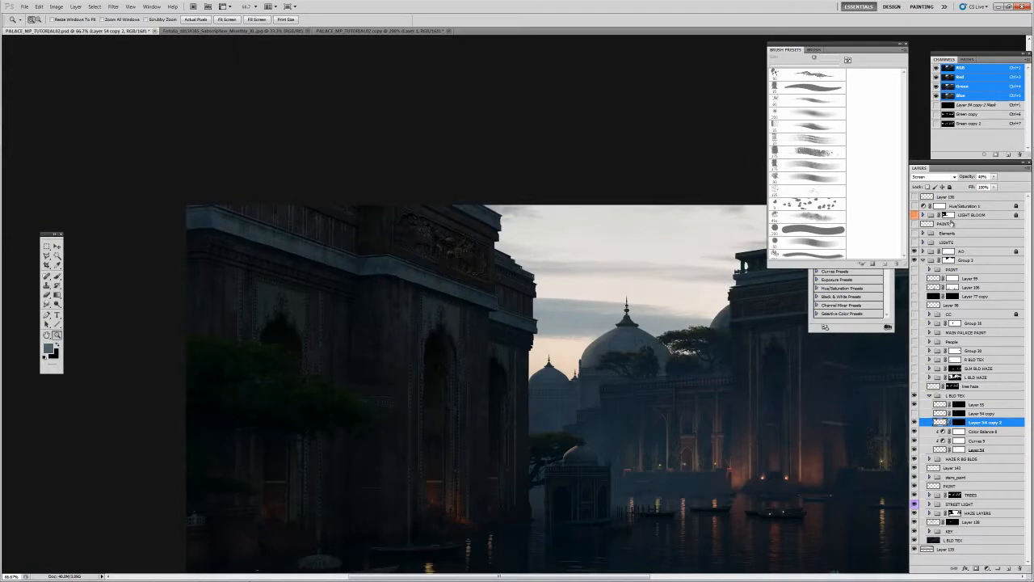
{"action": "left_click", "coordinate": [994, 177]}
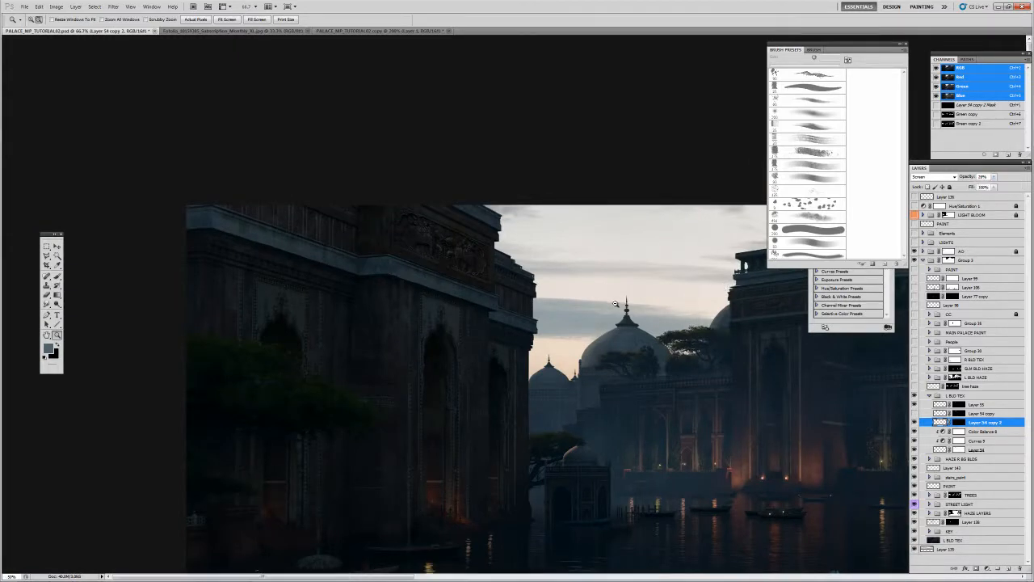
{"action": "left_click", "coordinate": [615, 345], "text": "alt"}
{"action": "left_click", "coordinate": [914, 422]}
{"action": "left_click", "coordinate": [915, 422]}
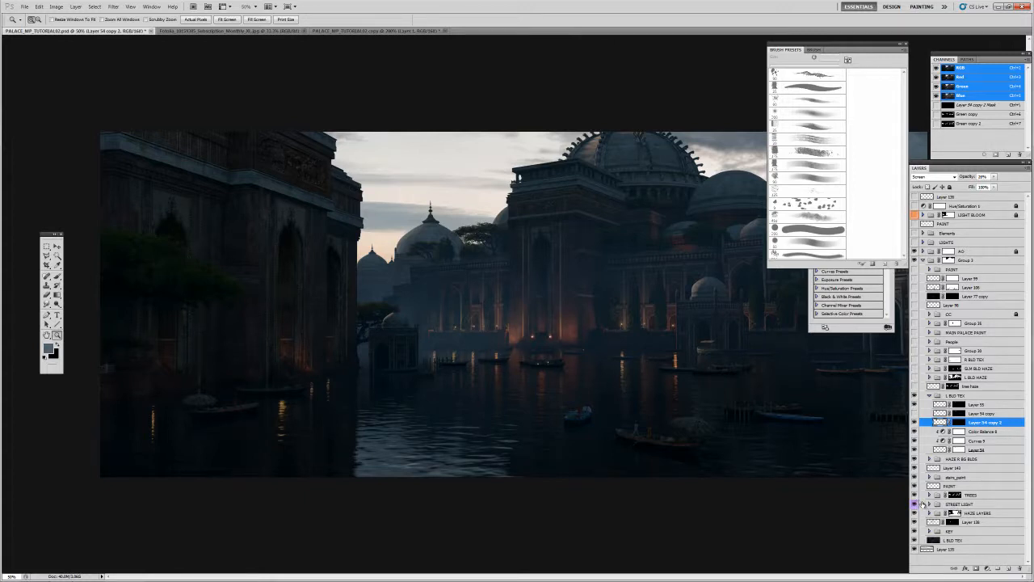
{"action": "left_click", "coordinate": [938, 413]}
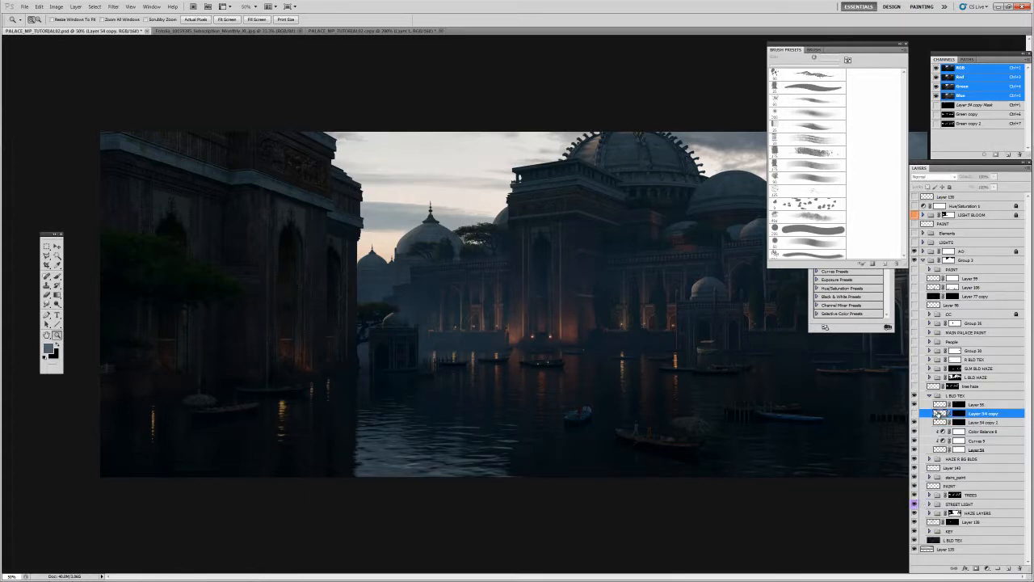
Collapse the L BLD TEX group and turn on the tree haze layer.
{"action": "left_click", "coordinate": [936, 398]}
{"action": "left_click", "coordinate": [929, 395]}
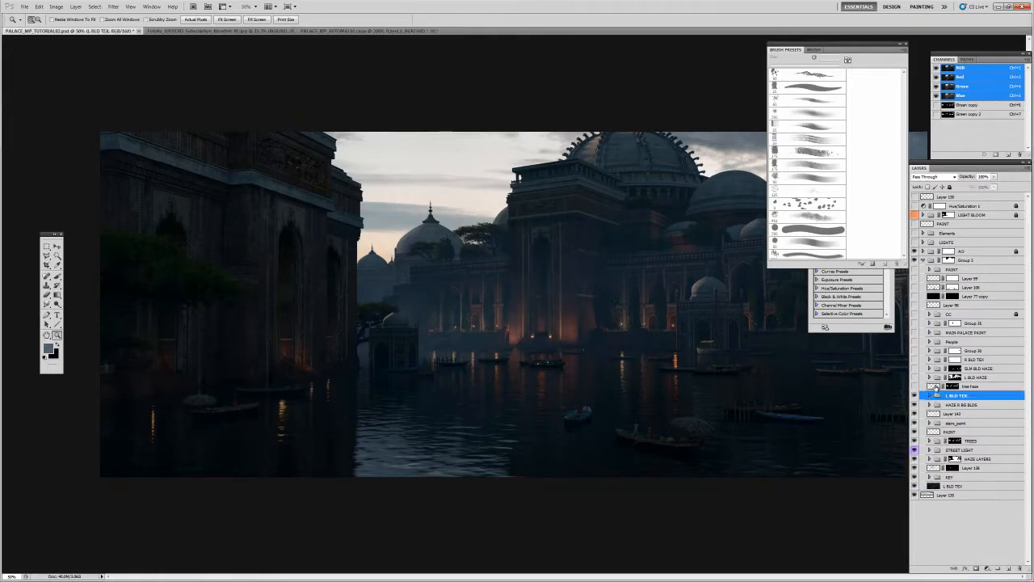
{"action": "left_click", "coordinate": [935, 387]}
{"action": "left_click", "coordinate": [368, 325]}
{"action": "left_click_drag", "start_coordinate": [441, 323], "coordinate": [495, 319]}
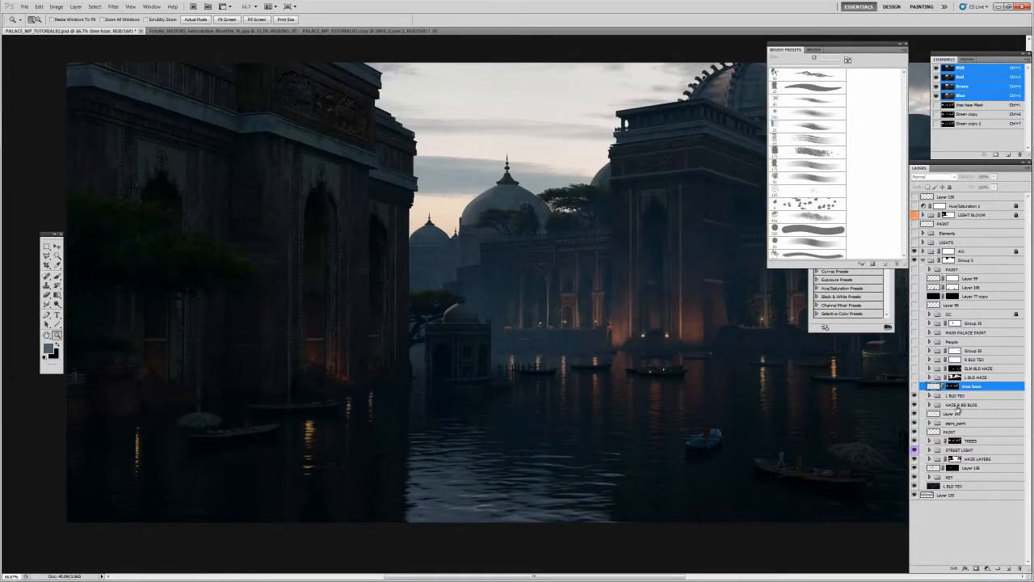
{"action": "left_click", "coordinate": [914, 387]}
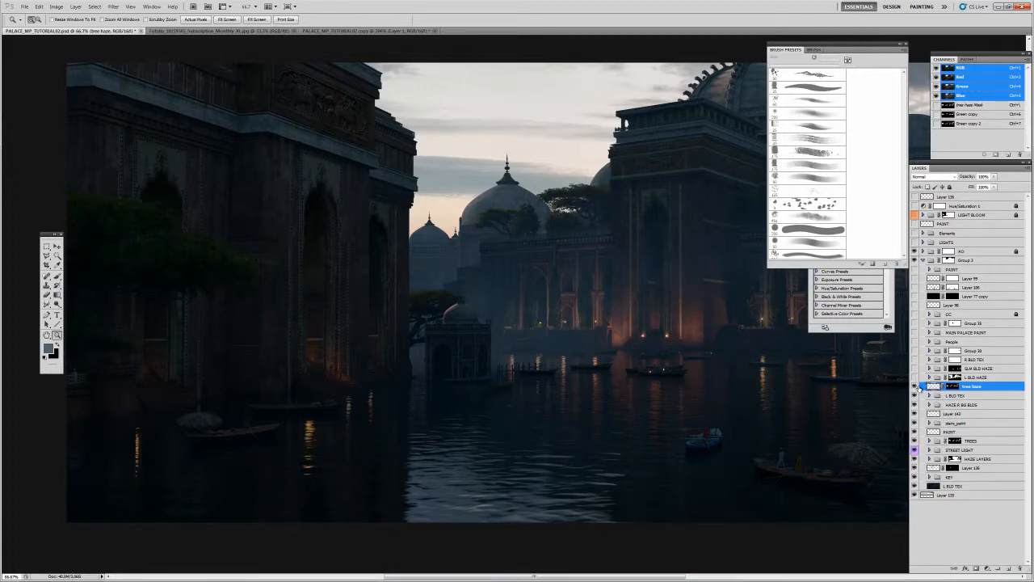
Examine the tree haze layer's mask on its own, covering the tree and cypress silhouettes.
{"action": "left_click", "coordinate": [419, 333]}
{"action": "left_click", "coordinate": [418, 333]}
{"action": "left_click", "coordinate": [954, 387], "text": "alt"}
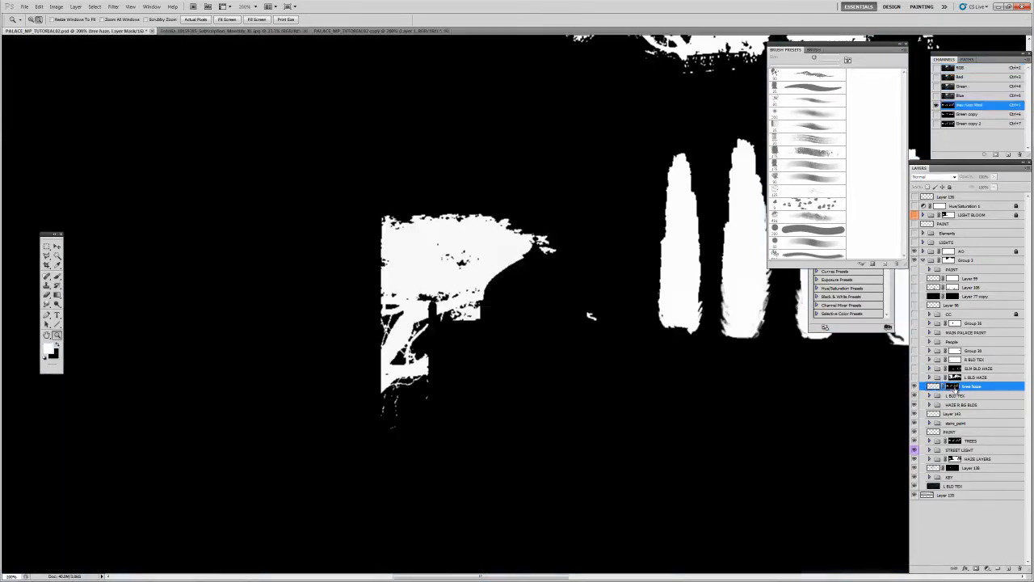
{"action": "key", "text": "ctrl+0"}
{"action": "left_click_drag", "start_coordinate": [633, 328], "coordinate": [533, 335]}
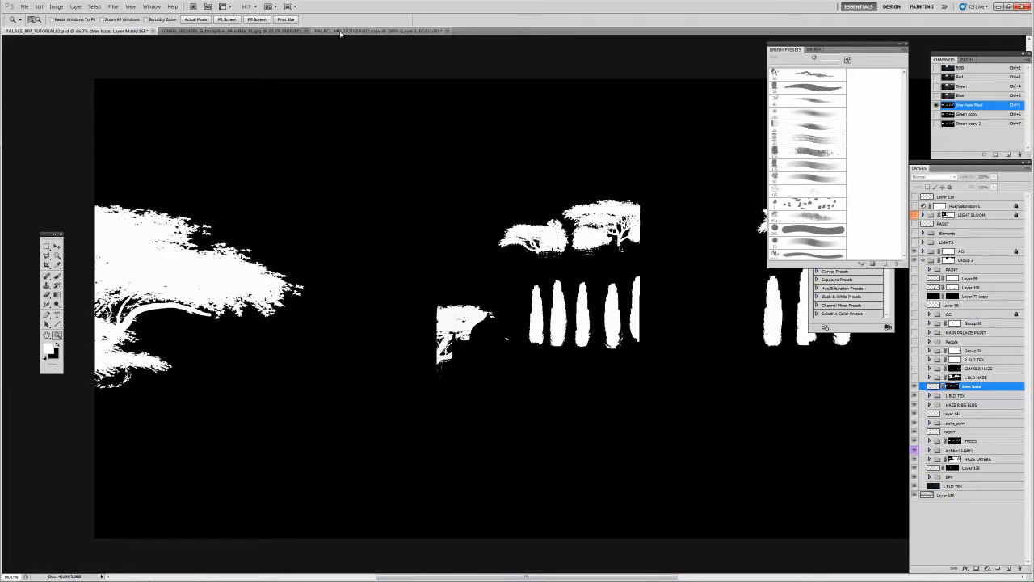
{"action": "key", "text": "ctrl+o"}
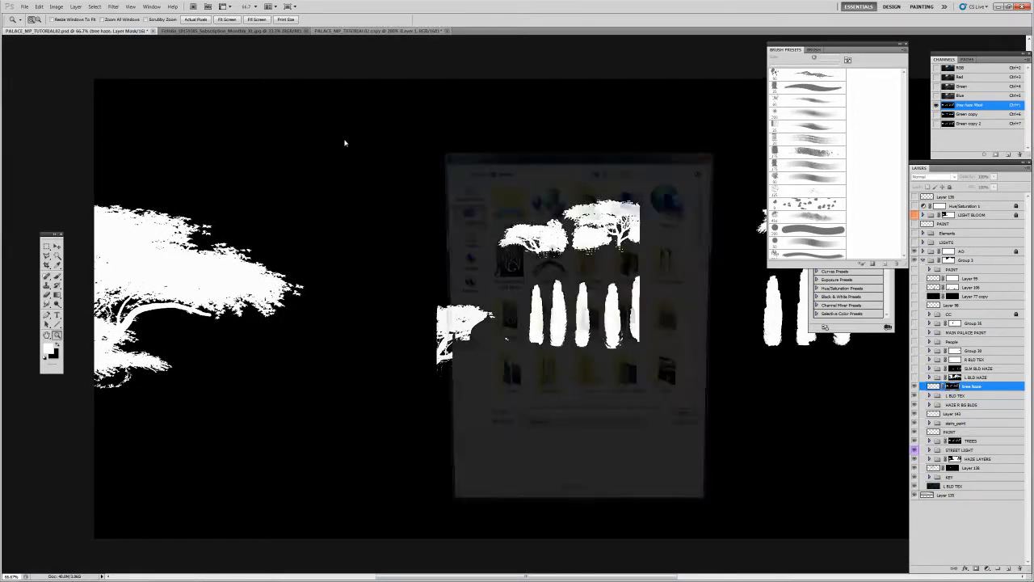
{"action": "left_click", "coordinate": [707, 156]}
{"action": "key", "text": "alt+Tab"}
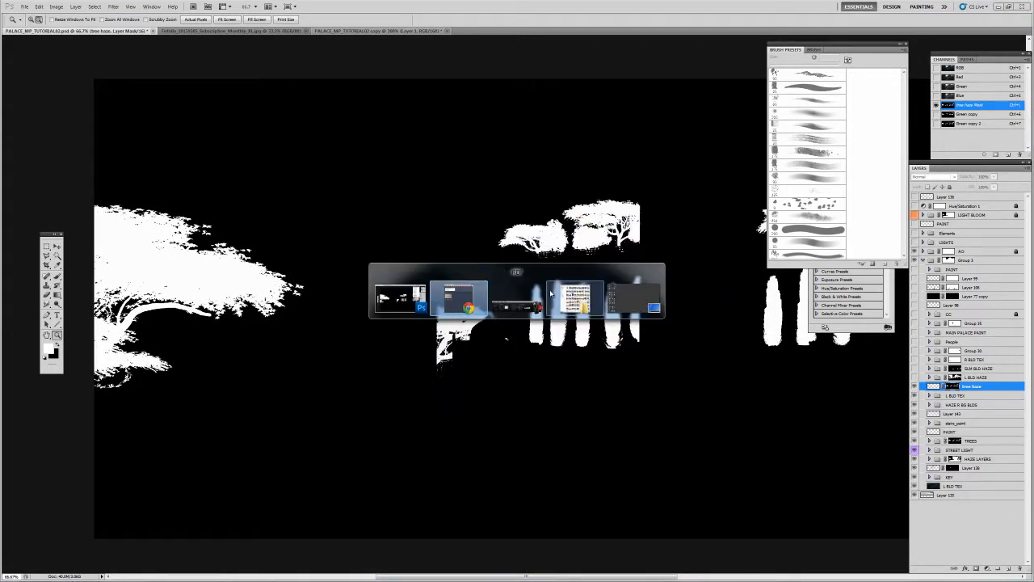
{"action": "left_click", "coordinate": [419, 306]}
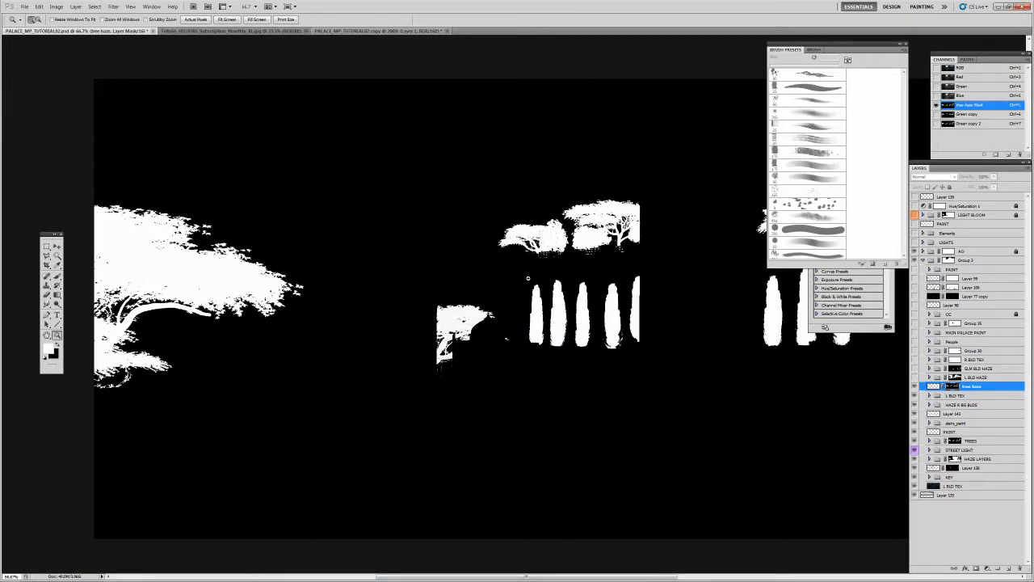
Return to the painting, turn on the Hue/Saturation layer for a grayscale value check, and compare tree haze hidden and shown.
{"action": "left_click_drag", "start_coordinate": [709, 302], "coordinate": [689, 300]}
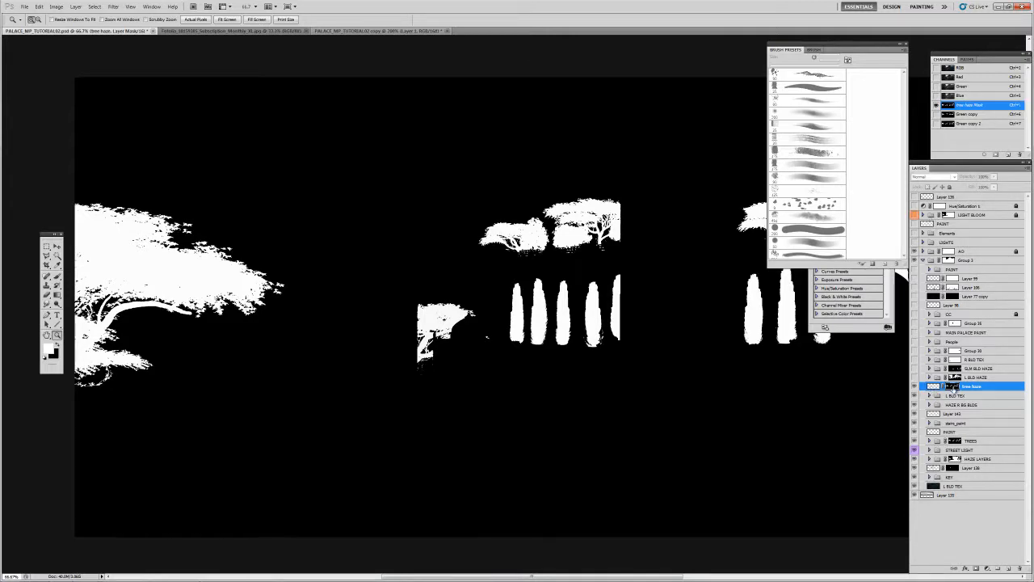
{"action": "left_click", "coordinate": [934, 387]}
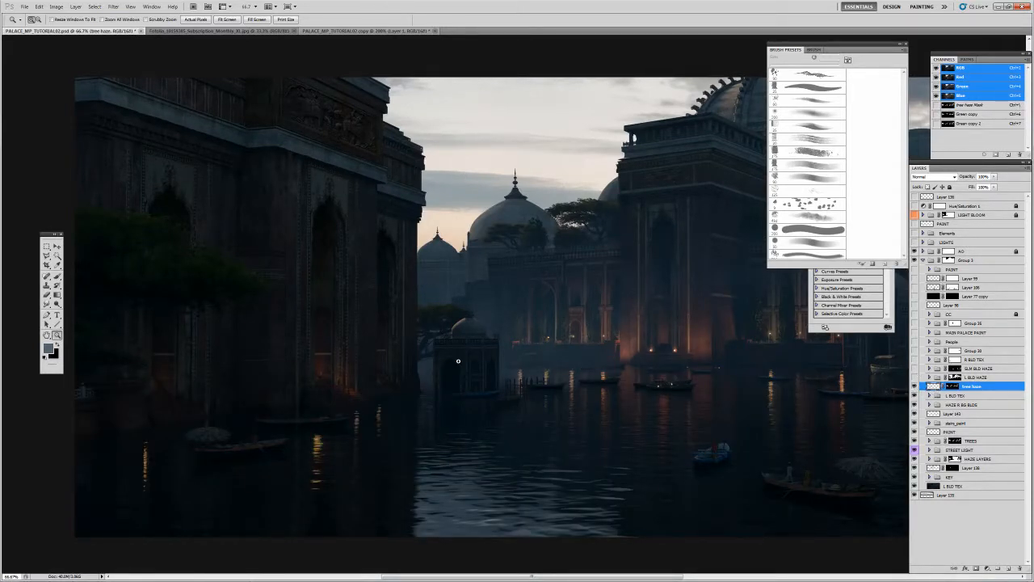
{"action": "left_click", "coordinate": [914, 387]}
{"action": "left_click", "coordinate": [914, 387]}
{"action": "left_click", "coordinate": [914, 207]}
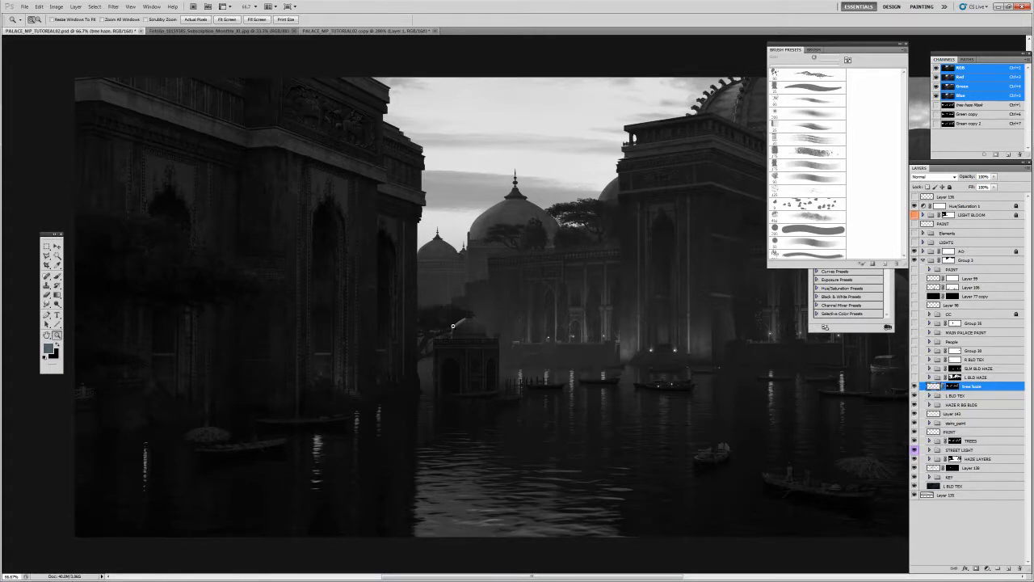
{"action": "left_click", "coordinate": [914, 388]}
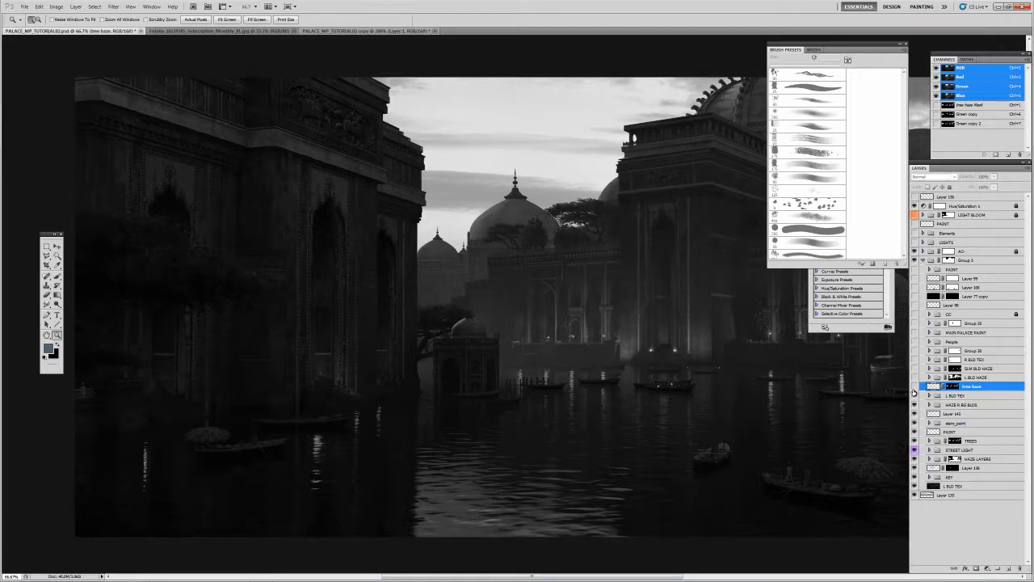
{"action": "left_click", "coordinate": [913, 387]}
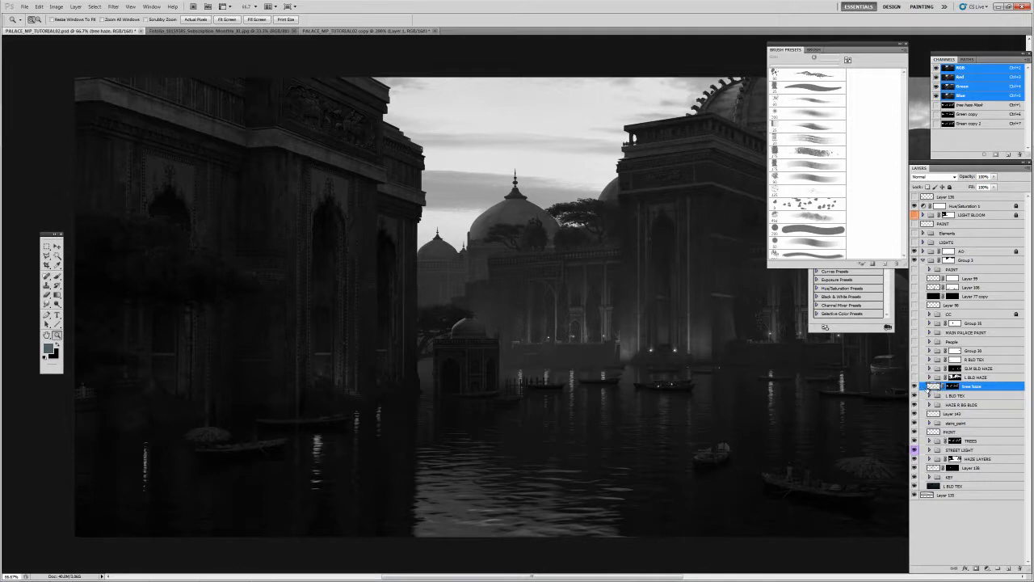
Turn on the L BLD HAZE group, inspect its mask on its own, and expand the group.
{"action": "left_click", "coordinate": [937, 377]}
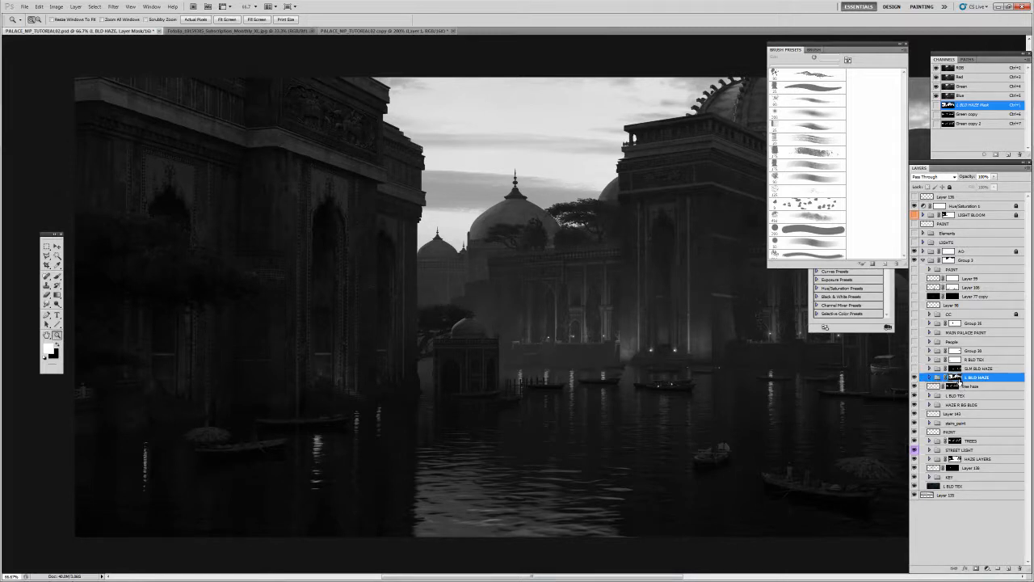
{"action": "left_click", "coordinate": [955, 377], "text": "alt"}
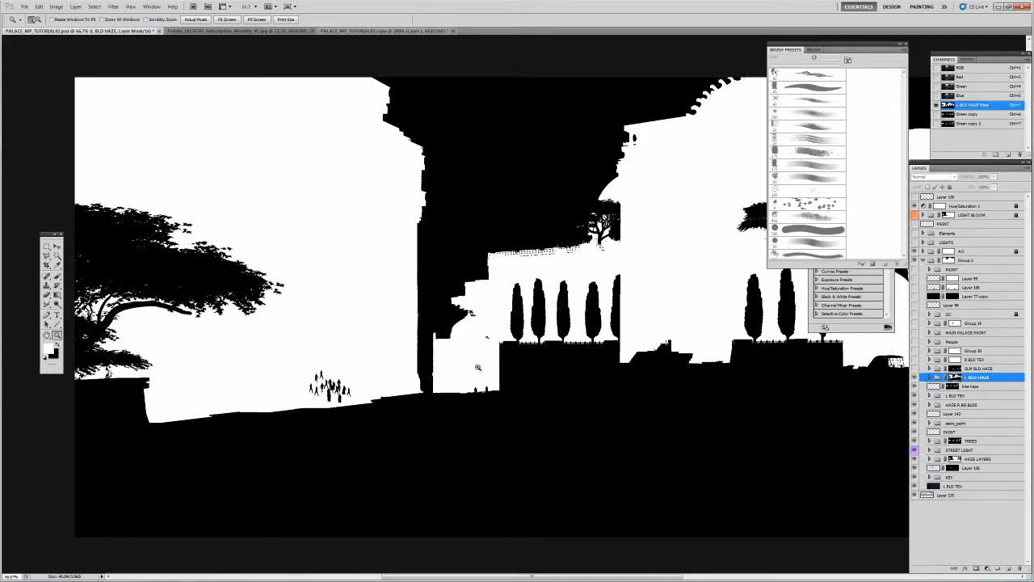
{"action": "left_click", "coordinate": [434, 330]}
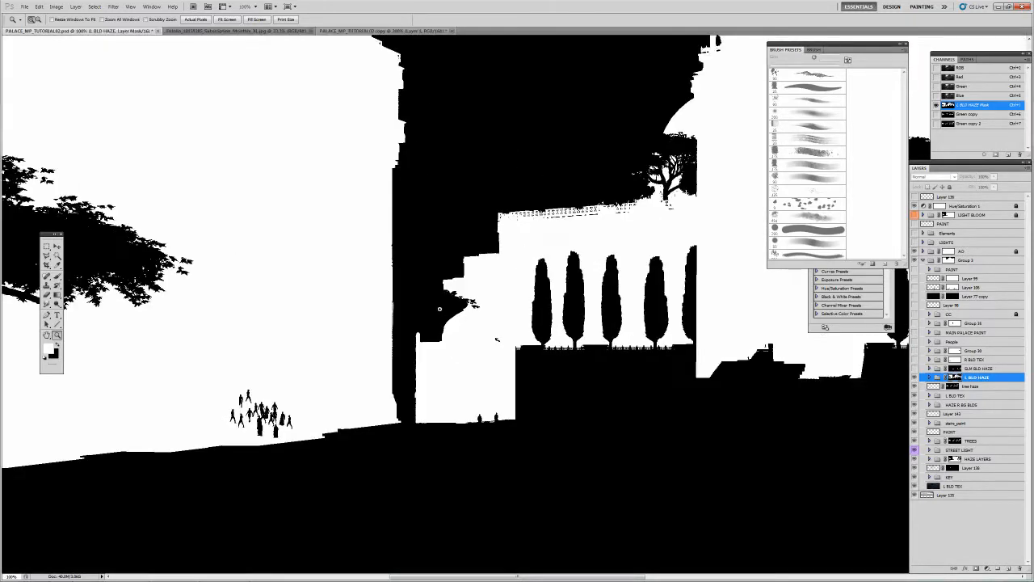
{"action": "left_click", "coordinate": [456, 244], "text": "alt"}
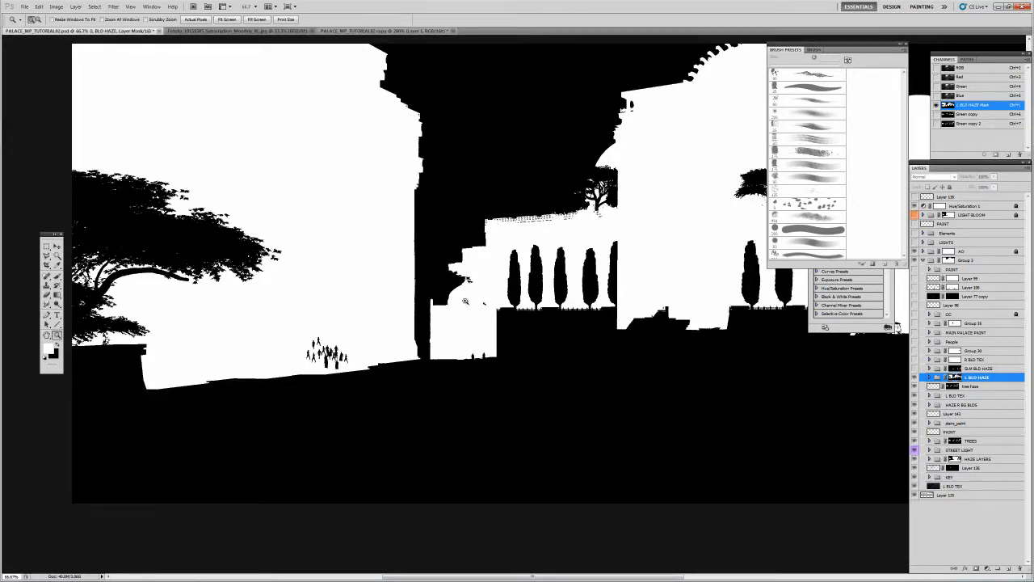
{"action": "left_click", "coordinate": [929, 378]}
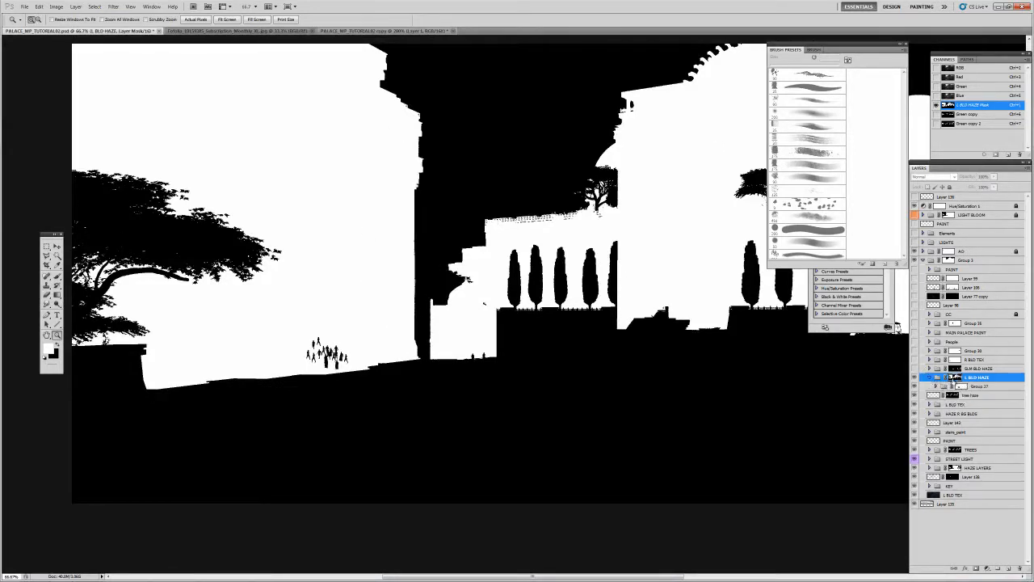
{"action": "left_click", "coordinate": [937, 380]}
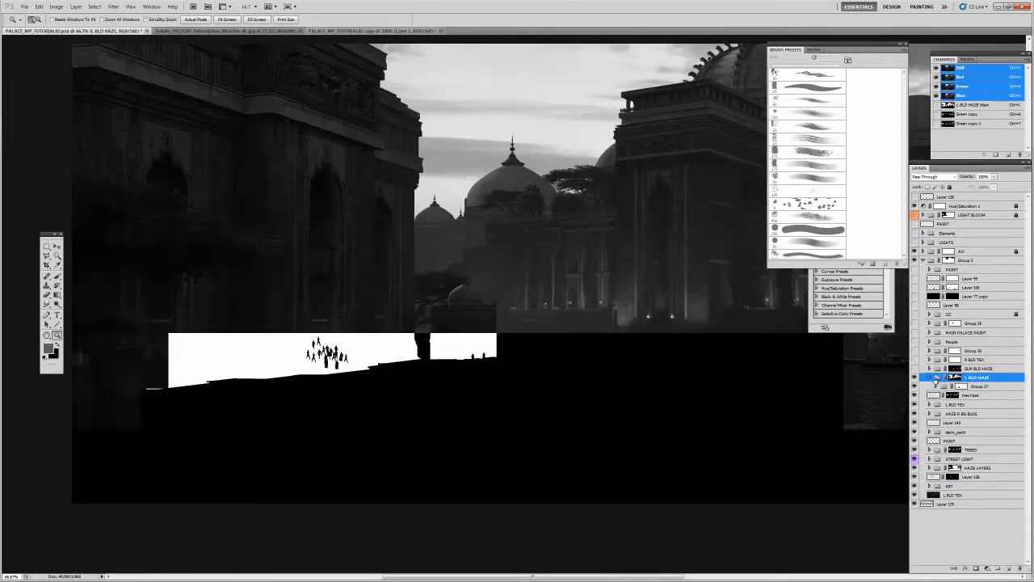
Expand Group 27 and examine its haze layer's mask on its own, including the stairs beside the left building.
{"action": "left_click", "coordinate": [944, 387]}
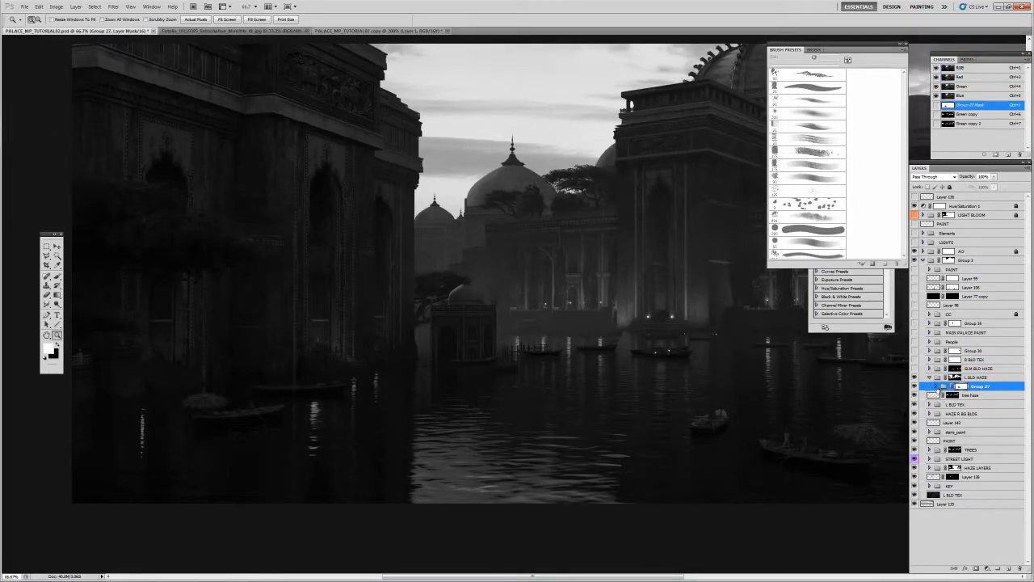
{"action": "left_click", "coordinate": [935, 387]}
{"action": "left_click", "coordinate": [966, 396]}
{"action": "left_click", "coordinate": [966, 395], "text": "alt"}
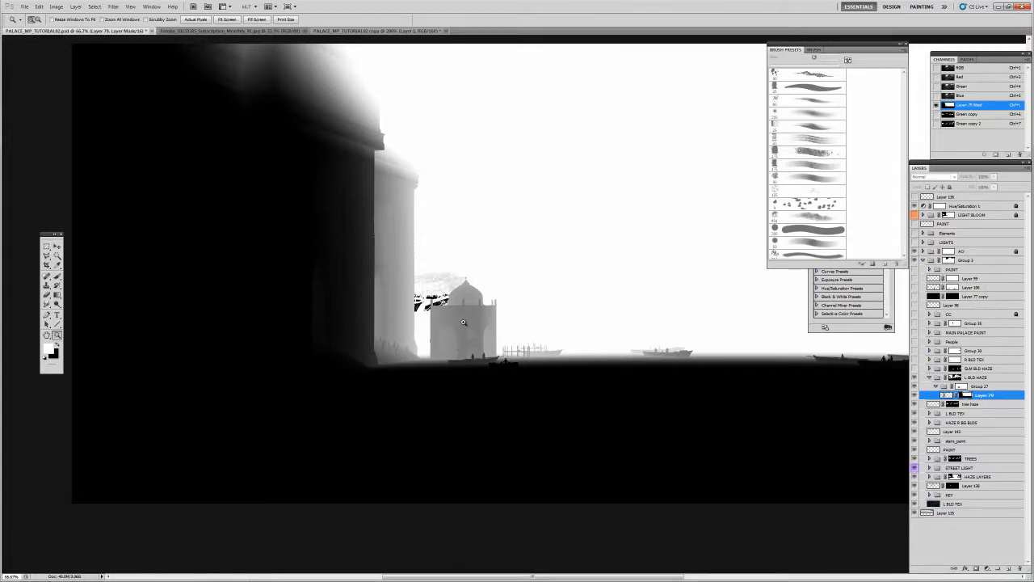
{"action": "left_click", "coordinate": [390, 352]}
{"action": "left_click", "coordinate": [389, 352]}
{"action": "left_click", "coordinate": [389, 352]}
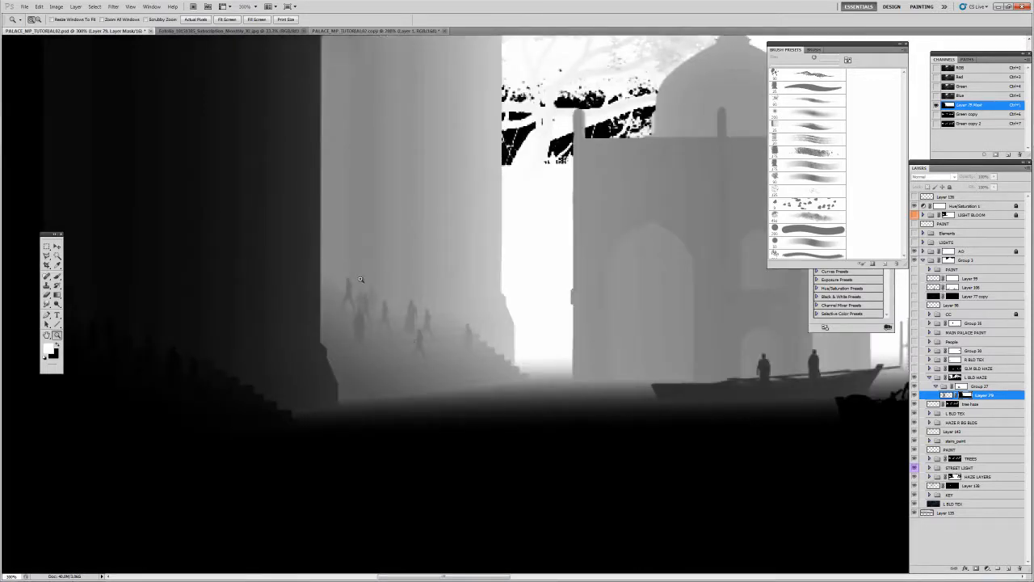
{"action": "left_click", "coordinate": [437, 290], "text": "alt"}
{"action": "left_click", "coordinate": [443, 286], "text": "alt"}
{"action": "left_click", "coordinate": [442, 285], "text": "alt"}
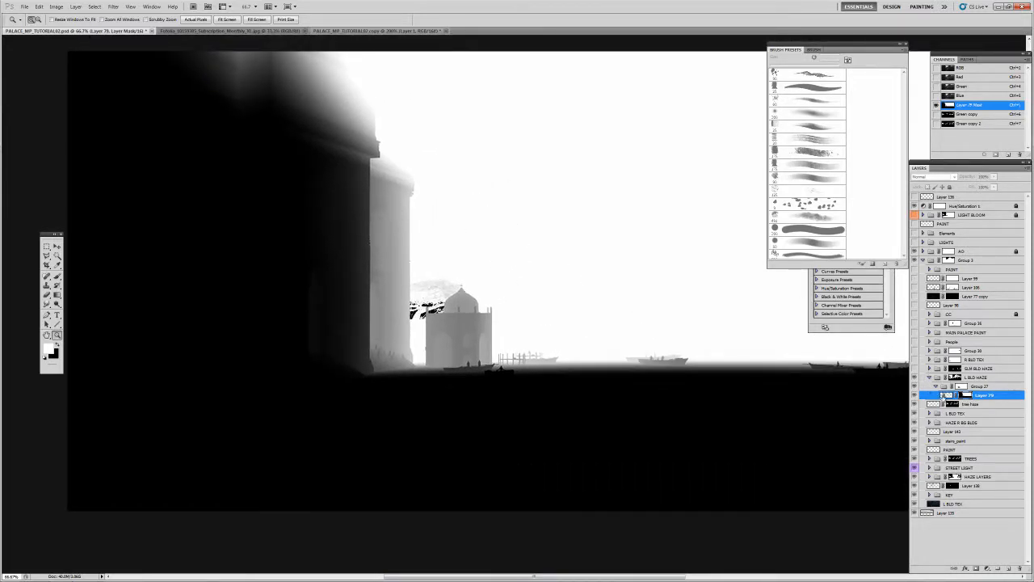
{"action": "left_click", "coordinate": [947, 396]}
Compare the painting with Group 27's mask disabled and enabled, and collapse the group.
{"action": "left_click", "coordinate": [961, 386]}
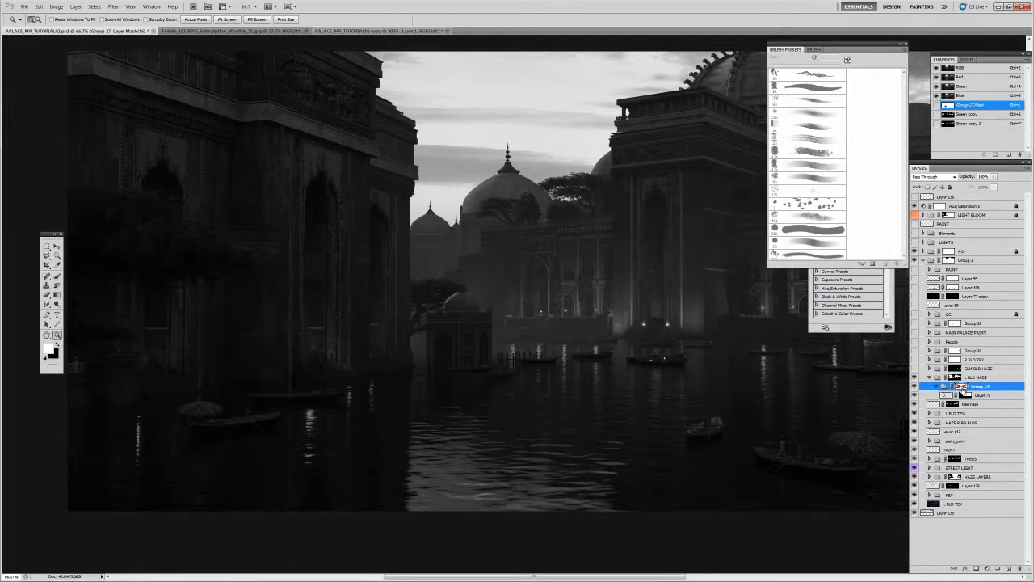
{"action": "left_click", "coordinate": [961, 387], "text": "shift"}
{"action": "left_click", "coordinate": [947, 391]}
{"action": "left_click", "coordinate": [937, 387]}
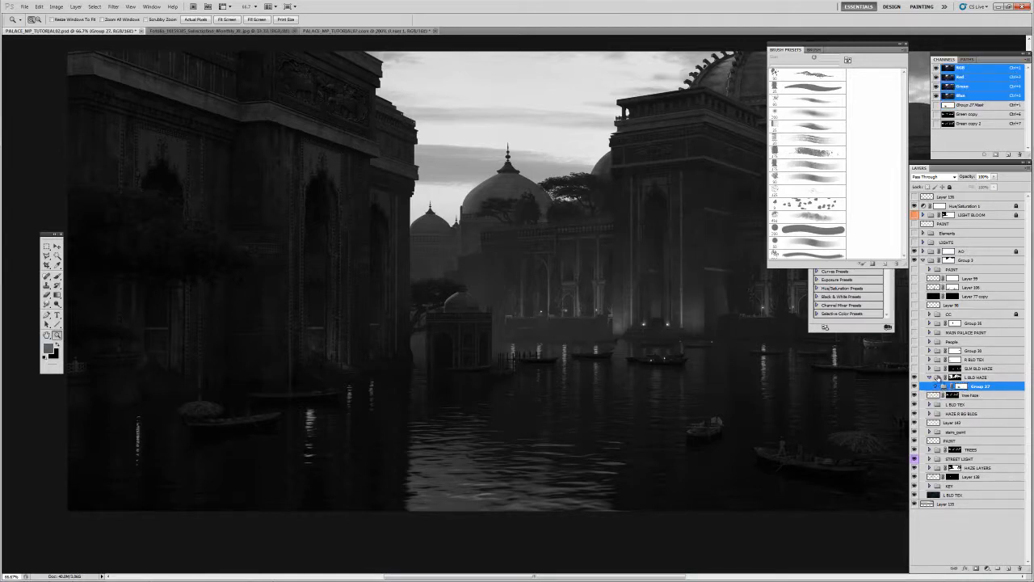
Collapse the L BLD HAZE group and compare the grayscale painting with it hidden and shown.
{"action": "left_click", "coordinate": [938, 378]}
{"action": "left_click", "coordinate": [930, 377]}
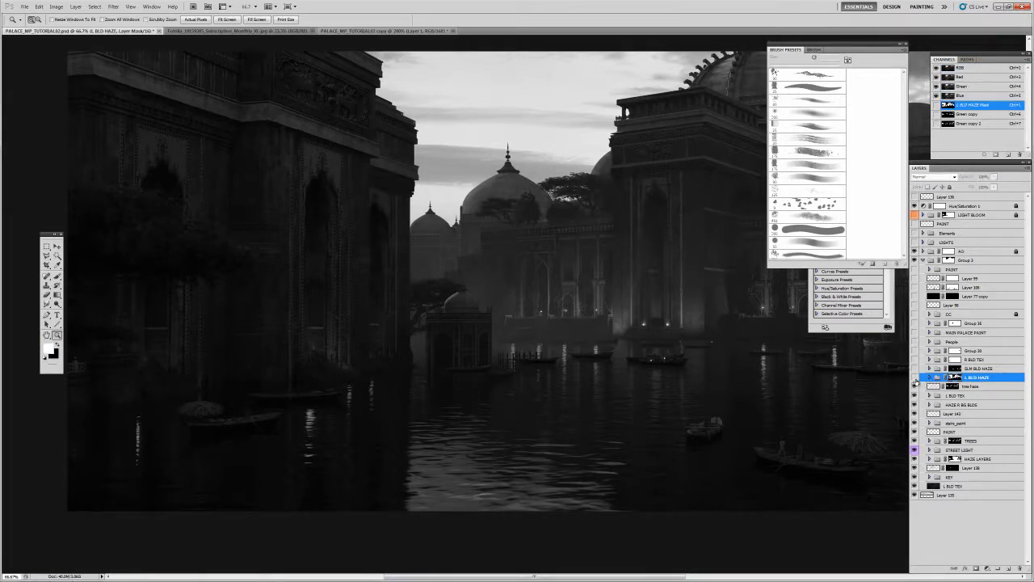
{"action": "left_click", "coordinate": [915, 378]}
{"action": "key", "text": "v"}
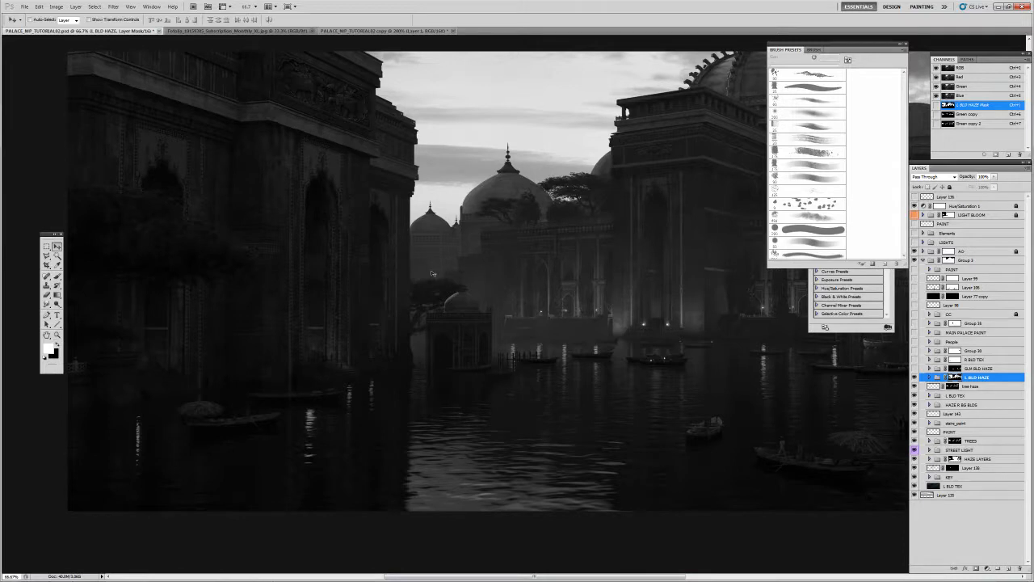
{"action": "key", "text": "z"}
{"action": "left_click", "coordinate": [446, 265], "text": "alt"}
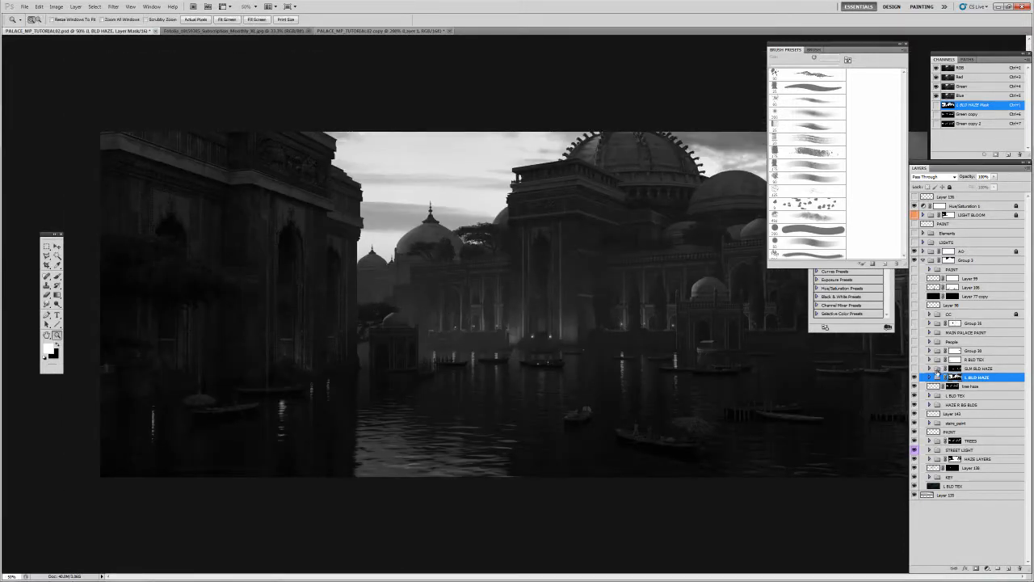
Turn on the SLM BLD HAZE group, inspect its mask of the small domed building, and expand the group.
{"action": "left_click", "coordinate": [938, 368]}
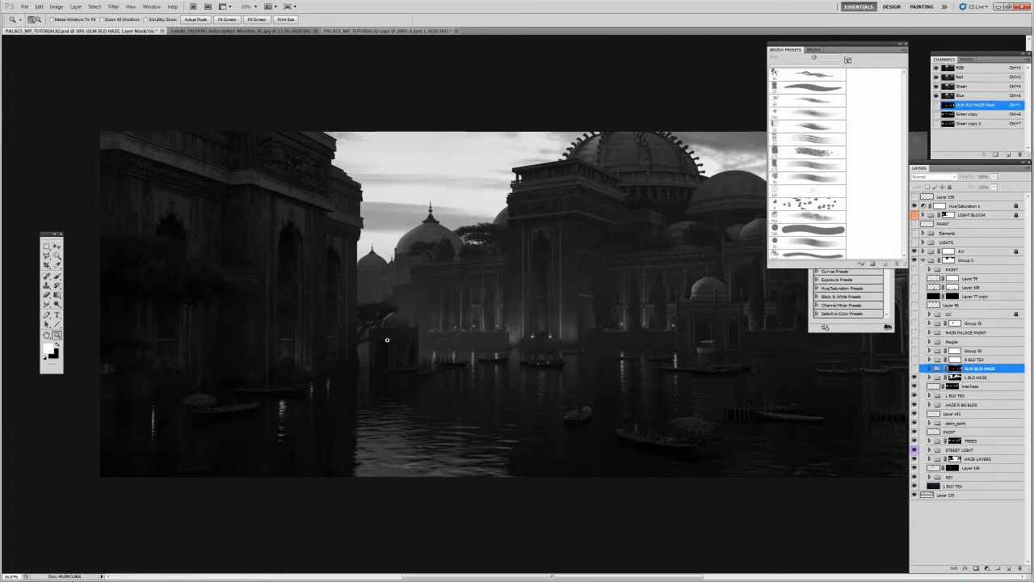
{"action": "left_click", "coordinate": [391, 343]}
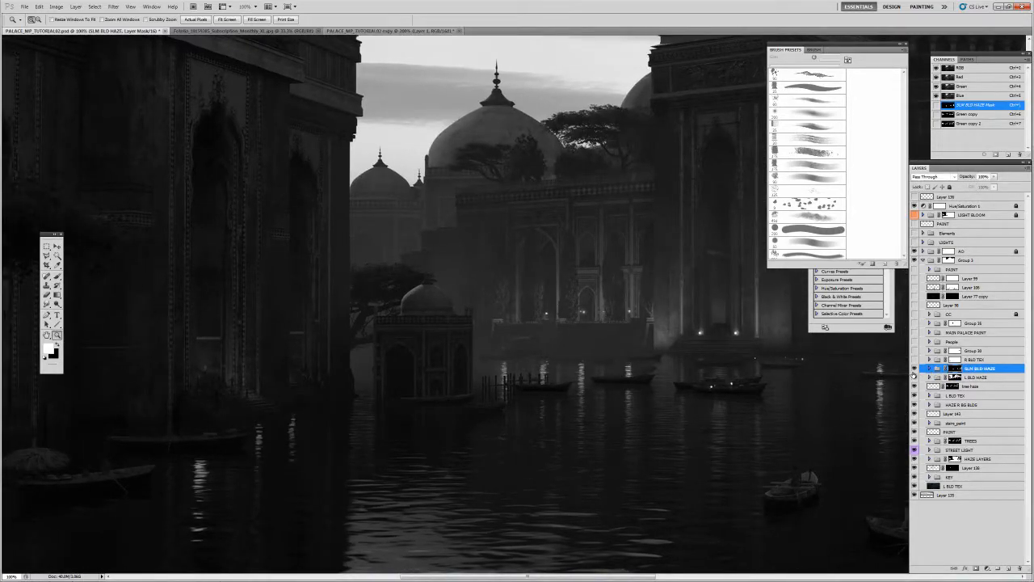
{"action": "left_click", "coordinate": [955, 370], "text": "alt"}
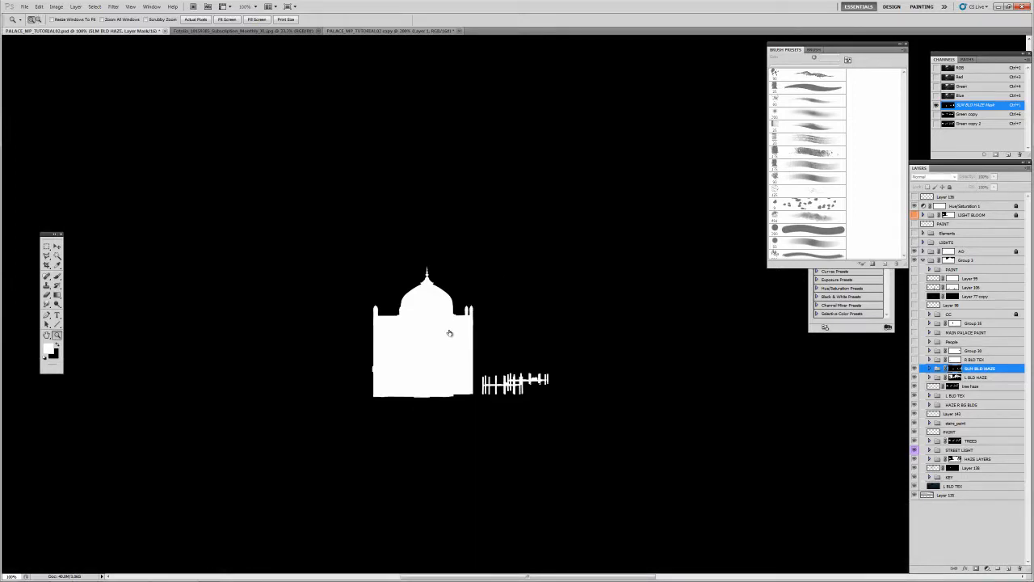
{"action": "left_click", "coordinate": [930, 368]}
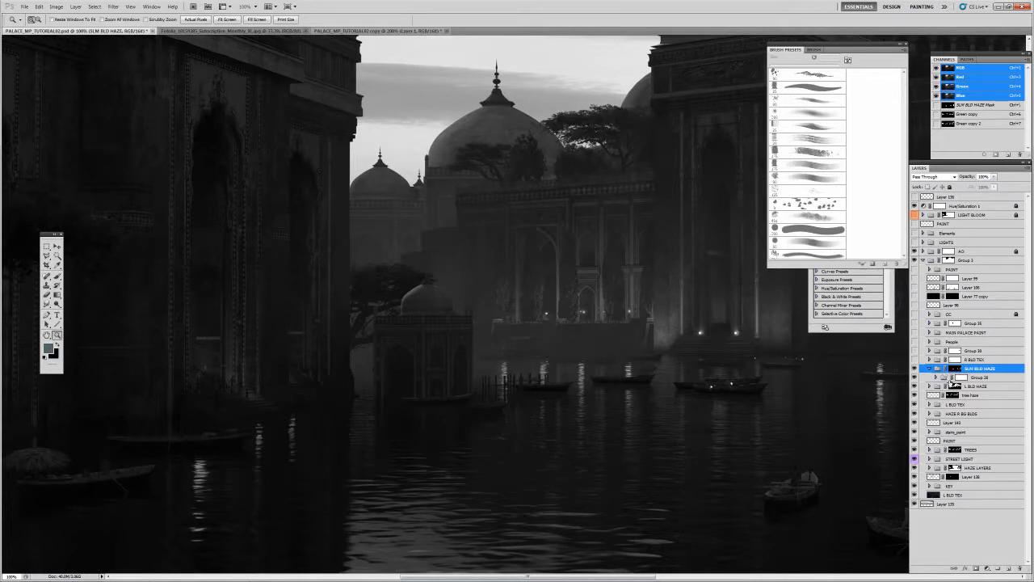
Examine the haze layer's gradient mask nested inside SLM BLD HAZE, and view the group's own mask again.
{"action": "left_click", "coordinate": [936, 377]}
{"action": "left_click", "coordinate": [966, 386], "text": "alt"}
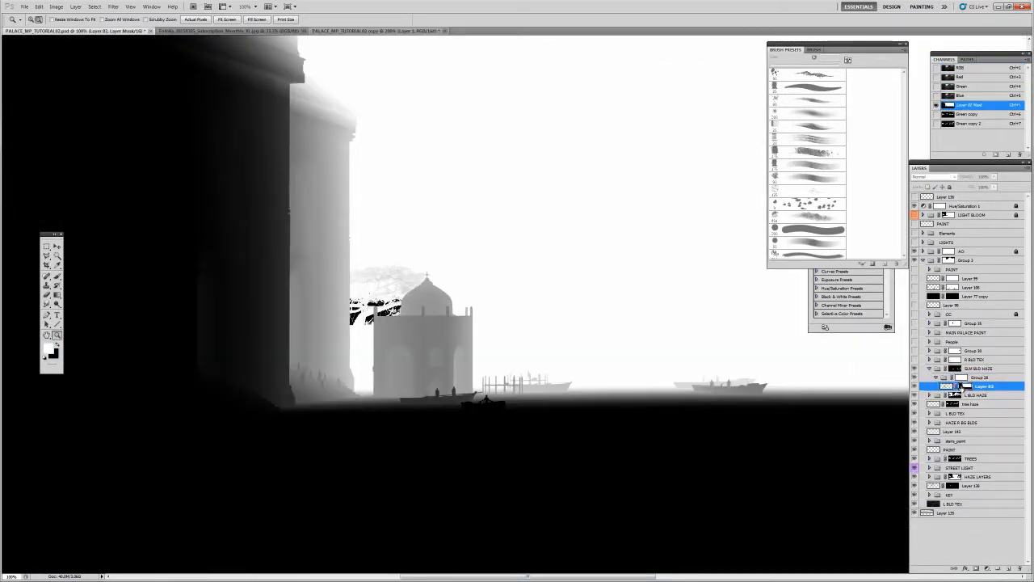
{"action": "left_click", "coordinate": [957, 368]}
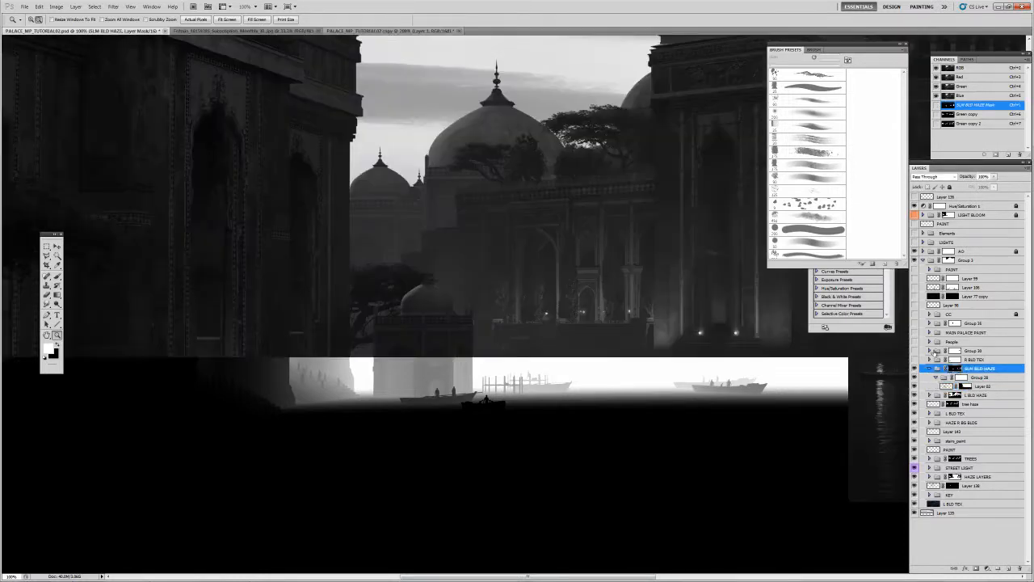
{"action": "left_click", "coordinate": [954, 369], "text": "alt"}
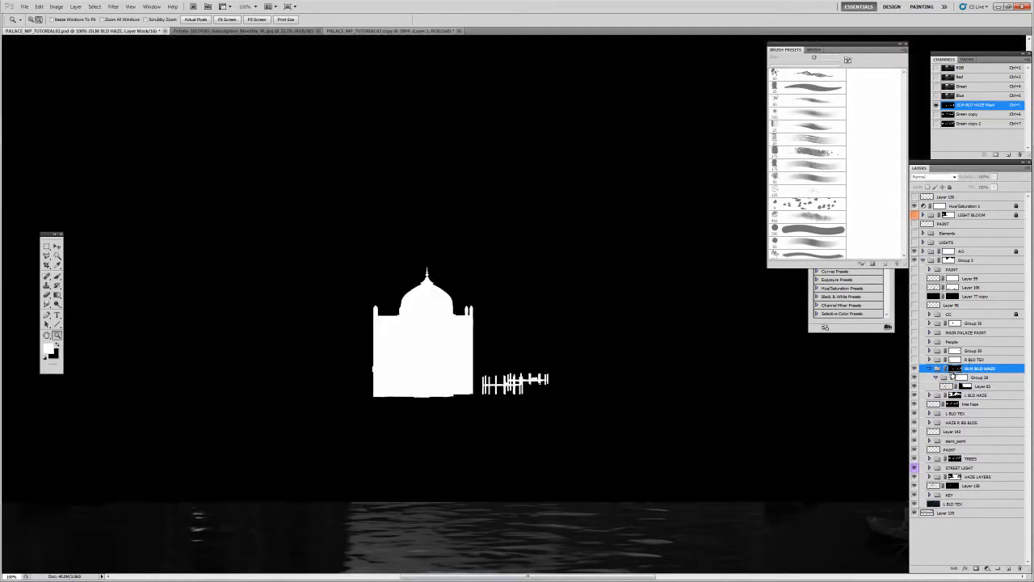
View the haze layer's mask inside SLM BLD HAZE, compare the painting with that layer hidden and shown, and collapse the groups.
{"action": "left_click", "coordinate": [966, 387], "text": "alt"}
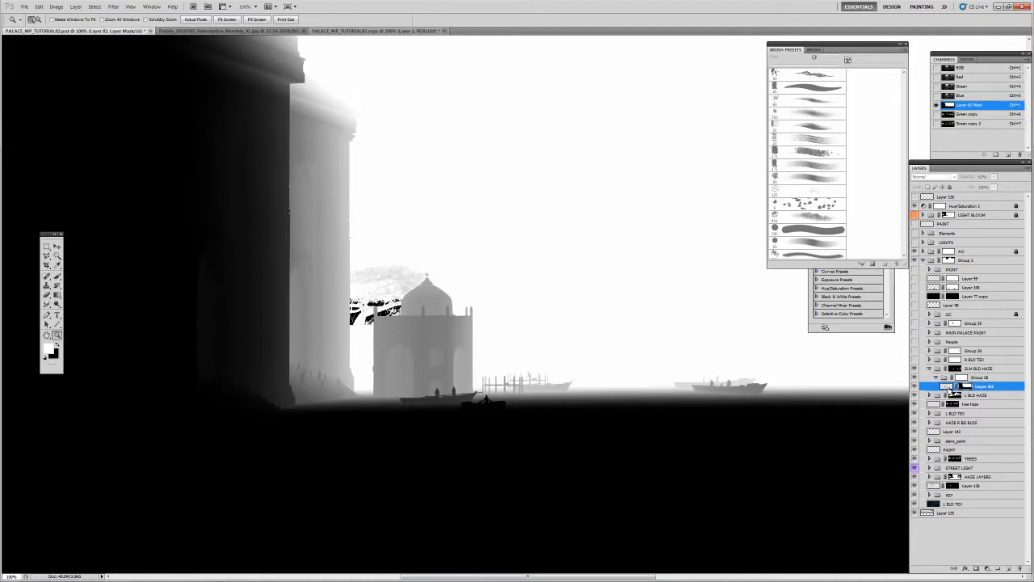
{"action": "left_click", "coordinate": [943, 388]}
{"action": "left_click", "coordinate": [915, 387]}
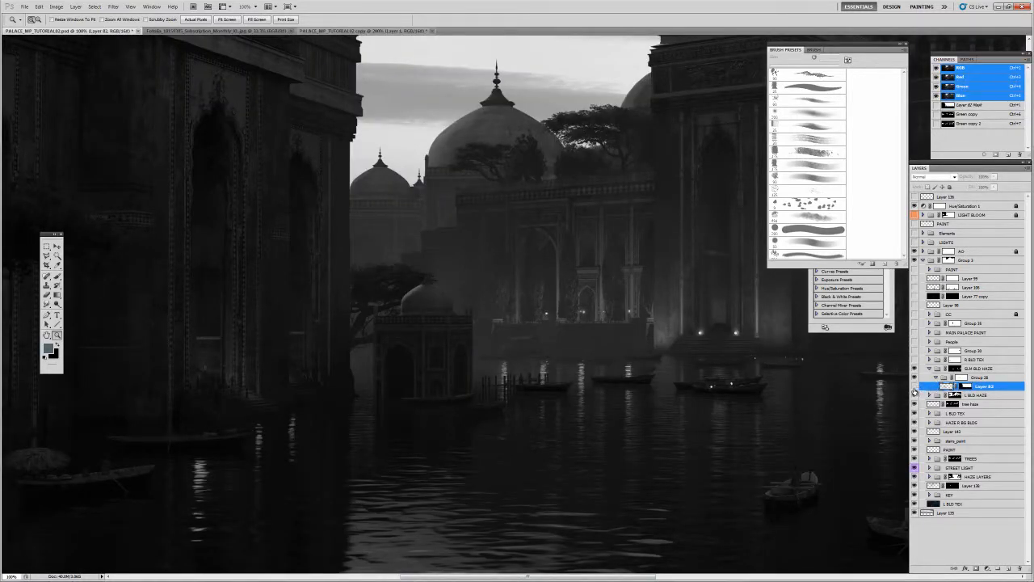
{"action": "left_click", "coordinate": [915, 386]}
{"action": "left_click", "coordinate": [959, 379]}
{"action": "left_click", "coordinate": [935, 377]}
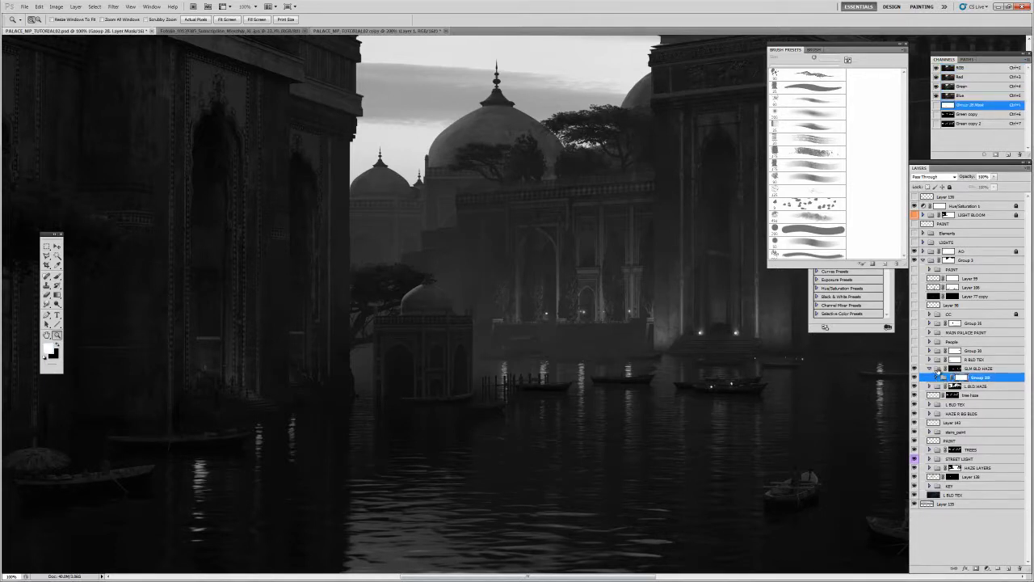
{"action": "left_click", "coordinate": [929, 368]}
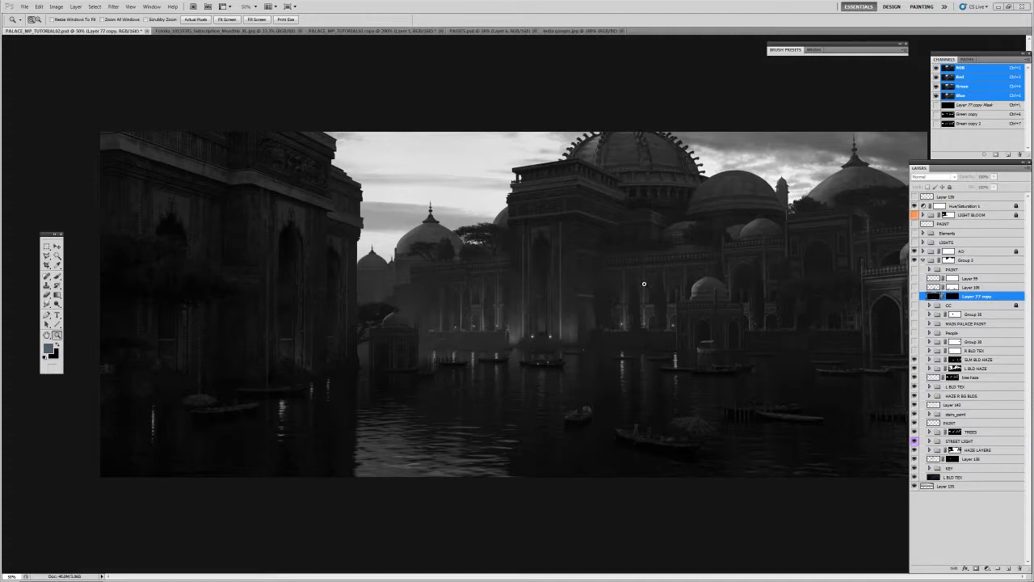
Show the red markup layer in full-screen view and delete its marks over the upper part of the large building in the foreground.
{"action": "key", "text": "f"}
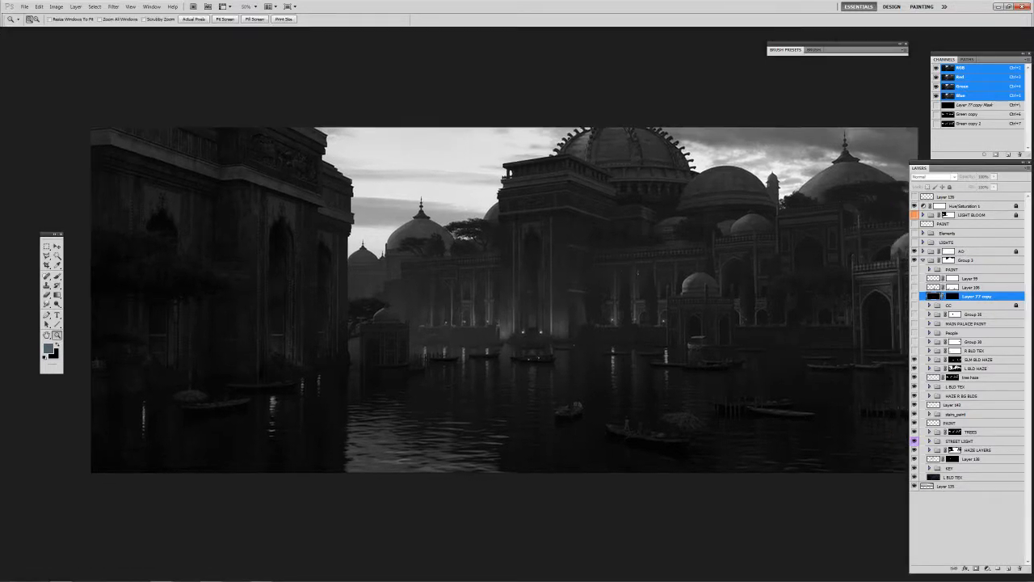
{"action": "left_click", "coordinate": [914, 197]}
{"action": "left_click", "coordinate": [946, 196]}
{"action": "mouse_move", "coordinate": [509, 195]}
{"action": "left_mouse_down"}
{"action": "mouse_move", "coordinate": [491, 192]}
{"action": "mouse_move", "coordinate": [554, 223]}
{"action": "left_mouse_up"}
{"action": "key", "text": "m"}
{"action": "key", "text": "Delete"}
{"action": "mouse_move", "coordinate": [192, 124]}
{"action": "left_mouse_down"}
{"action": "mouse_move", "coordinate": [267, 202]}
{"action": "mouse_move", "coordinate": [354, 264]}
{"action": "mouse_move", "coordinate": [340, 227]}
{"action": "left_mouse_up"}
{"action": "key", "text": "Delete"}
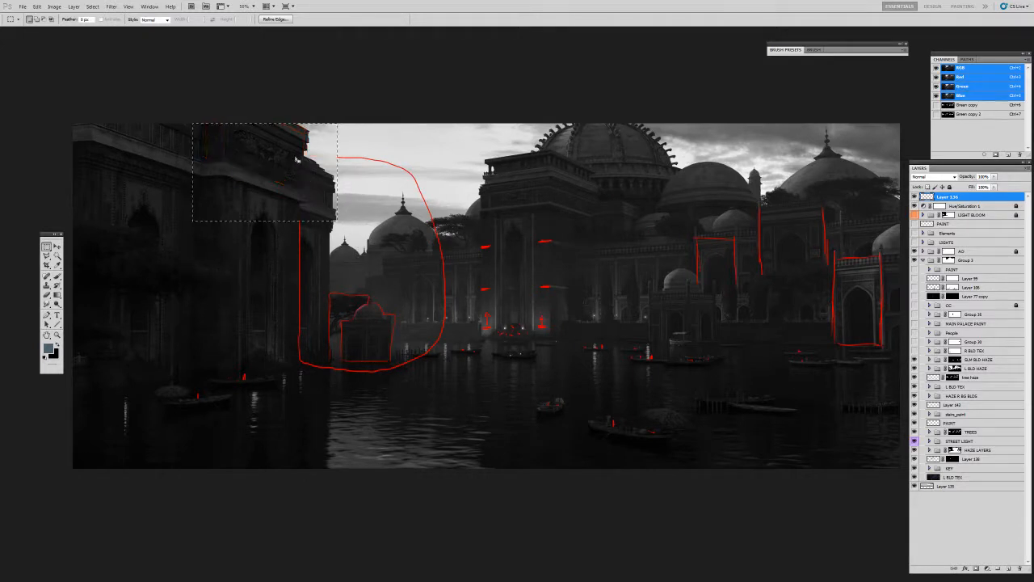
{"action": "left_click_drag", "start_coordinate": [291, 154], "coordinate": [364, 178]}
{"action": "key", "text": "ctrl+d"}
{"action": "key", "text": "e"}
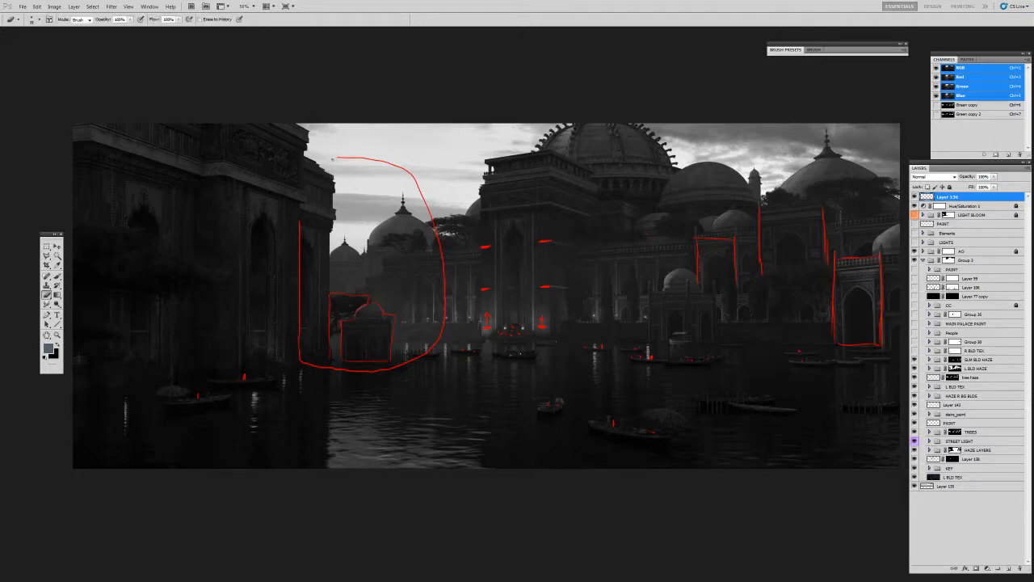
Erase the large red loop and the outlines around the small domed building, and hide the markup layer.
{"action": "left_click_drag", "start_coordinate": [337, 158], "coordinate": [400, 168]}
{"action": "key", "text": "m"}
{"action": "left_click_drag", "start_coordinate": [453, 273], "coordinate": [293, 377]}
{"action": "key", "text": "Delete"}
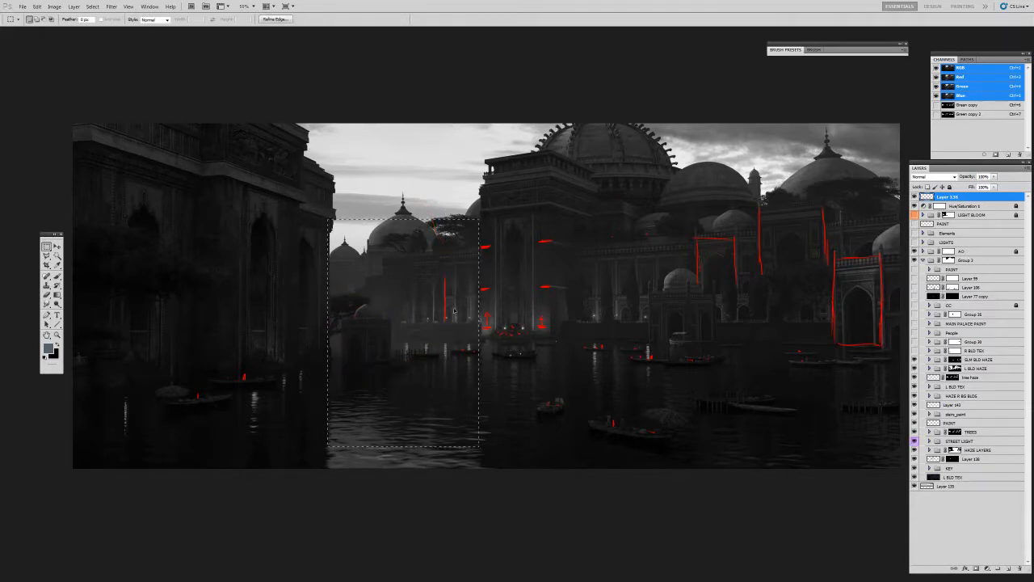
{"action": "left_click_drag", "start_coordinate": [416, 234], "coordinate": [433, 298]}
{"action": "key", "text": "Delete"}
{"action": "key", "text": "ctrl+d"}
{"action": "left_click_drag", "start_coordinate": [763, 273], "coordinate": [752, 273]}
{"action": "key", "text": "v"}
{"action": "left_click", "coordinate": [914, 197]}
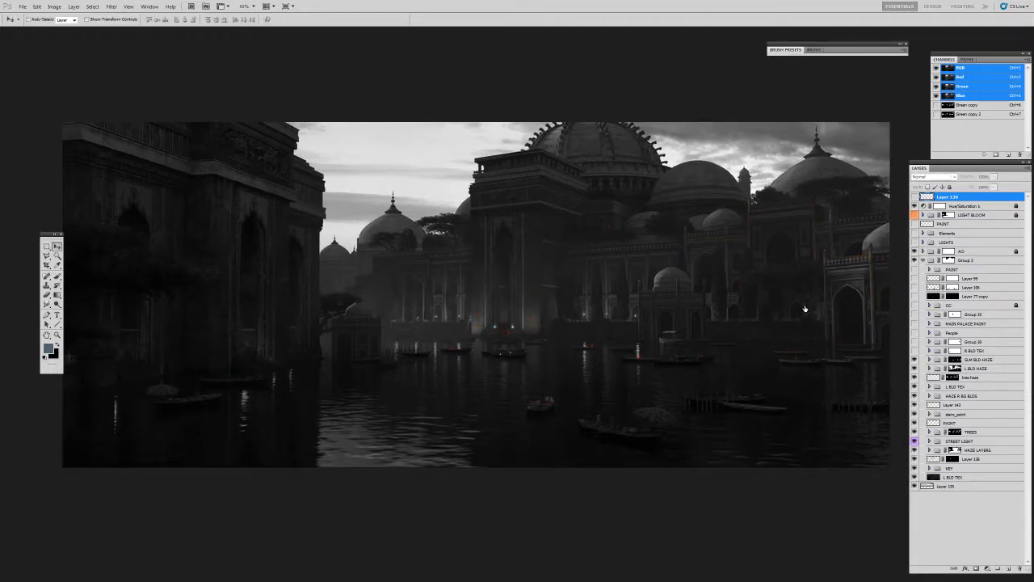
Turn on and expand the R BLD TEX group, and get a closer view of the arched building it affects.
{"action": "left_click", "coordinate": [936, 351]}
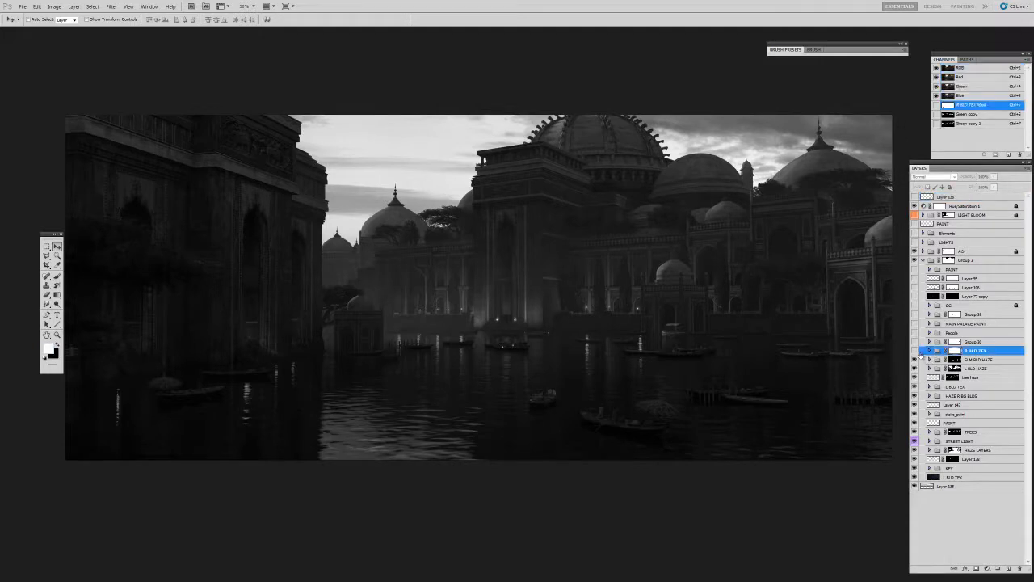
{"action": "left_click", "coordinate": [914, 351]}
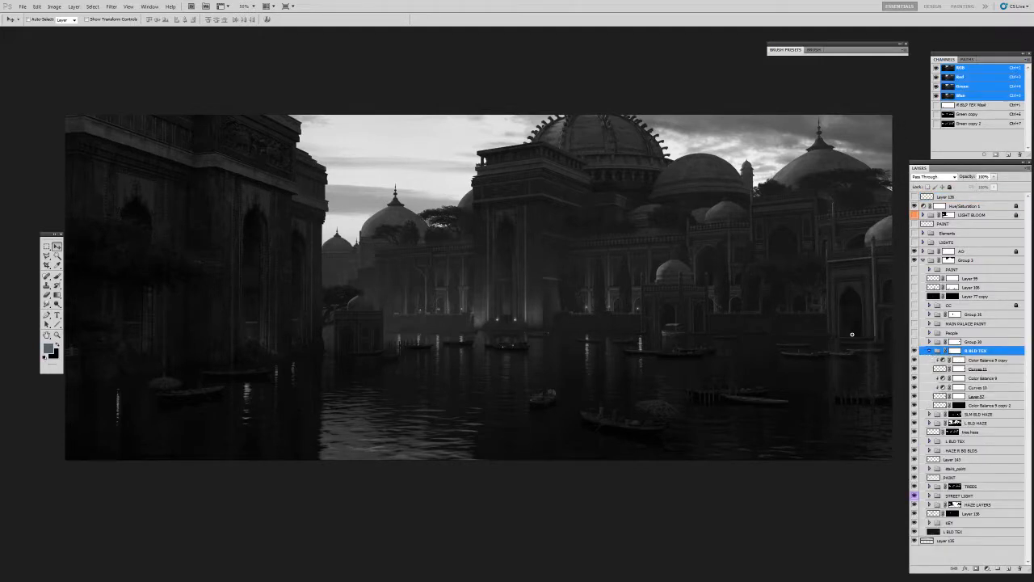
{"action": "key", "text": "z"}
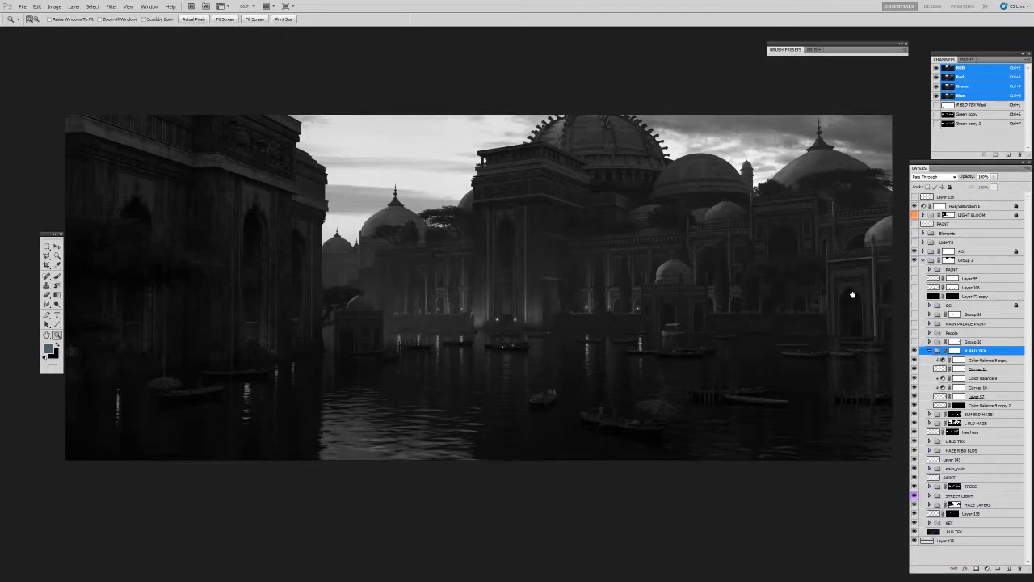
{"action": "left_click", "coordinate": [856, 292]}
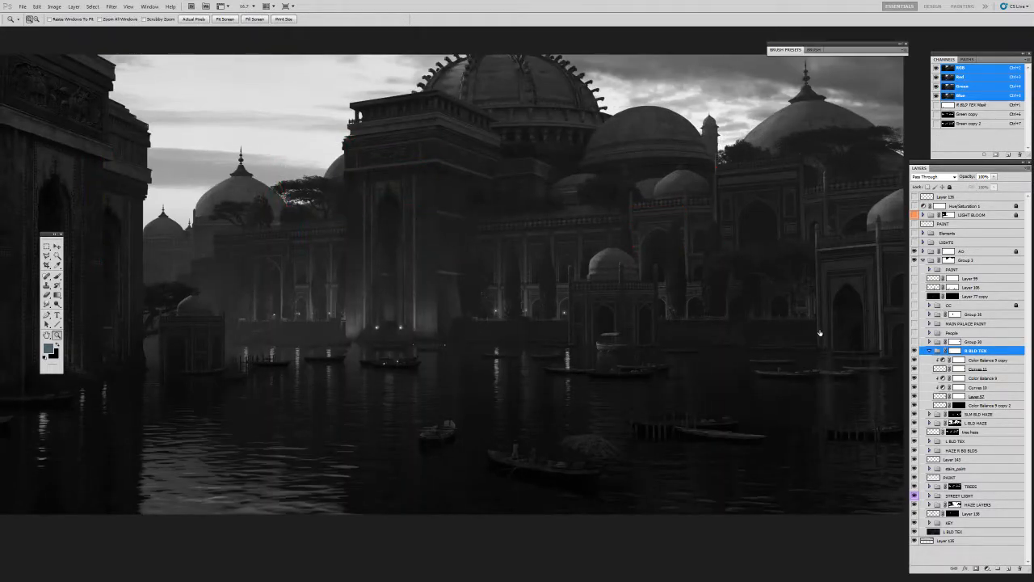
Turn off the grayscale value check and compare the colour painting with the R BLD TEX group hidden and shown.
{"action": "key", "text": "ctrl+y"}
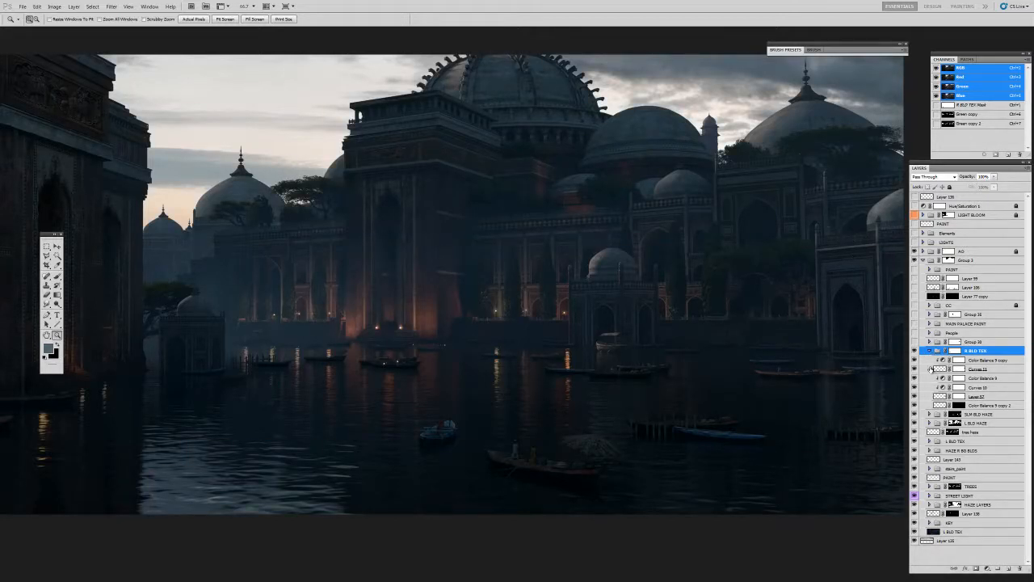
{"action": "left_click", "coordinate": [915, 351]}
{"action": "left_click", "coordinate": [914, 351]}
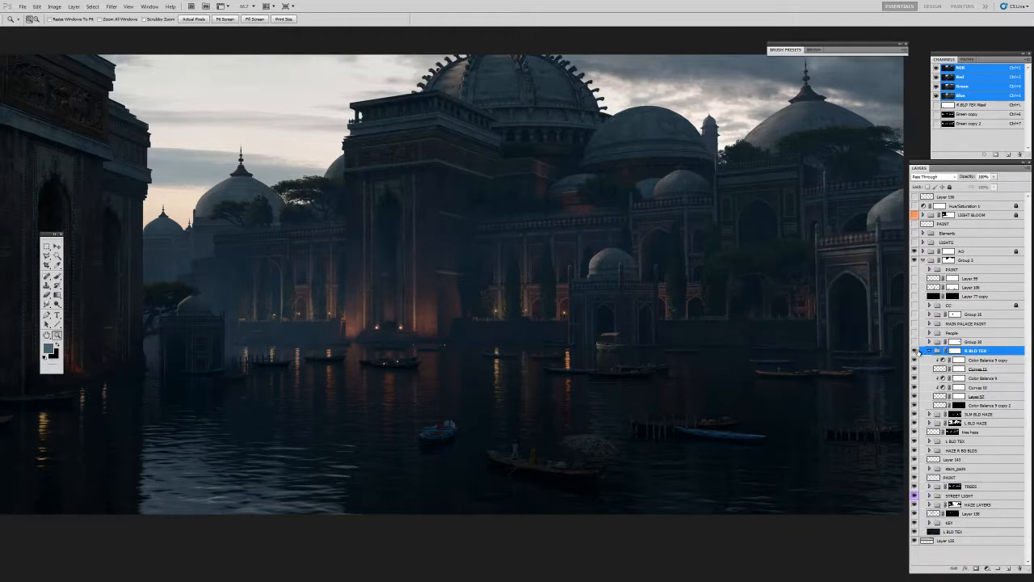
{"action": "left_click", "coordinate": [915, 351]}
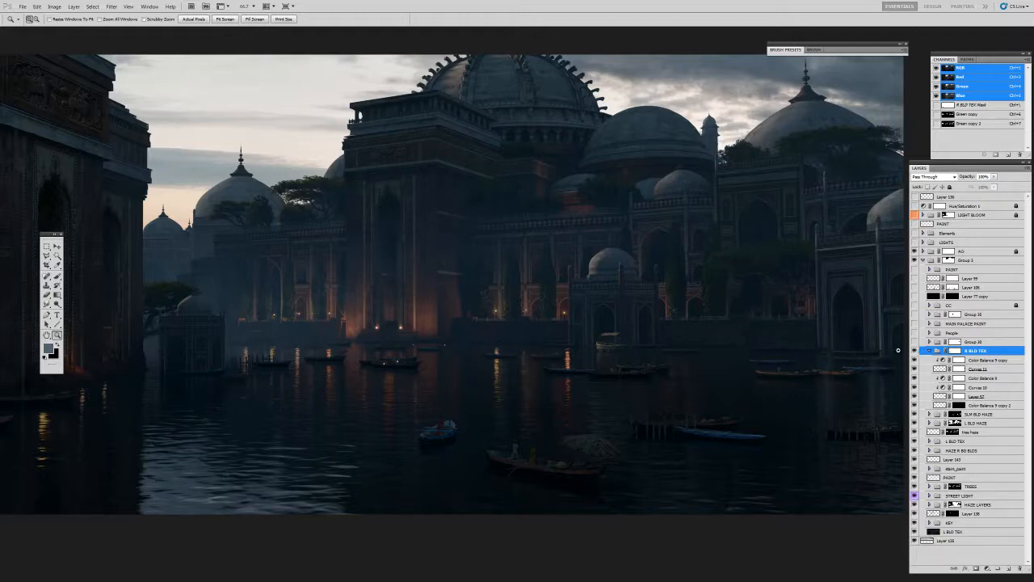
{"action": "left_click", "coordinate": [795, 258], "text": "alt"}
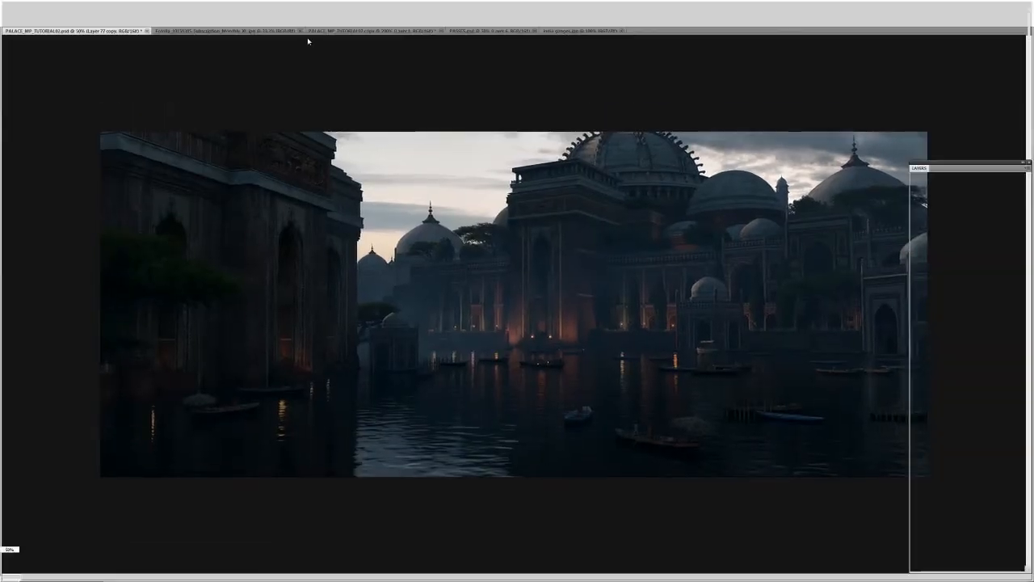
Outline the central arched portal in the Fotolia mosque photo with a polygonal selection and copy it.
{"action": "left_click", "coordinate": [266, 32]}
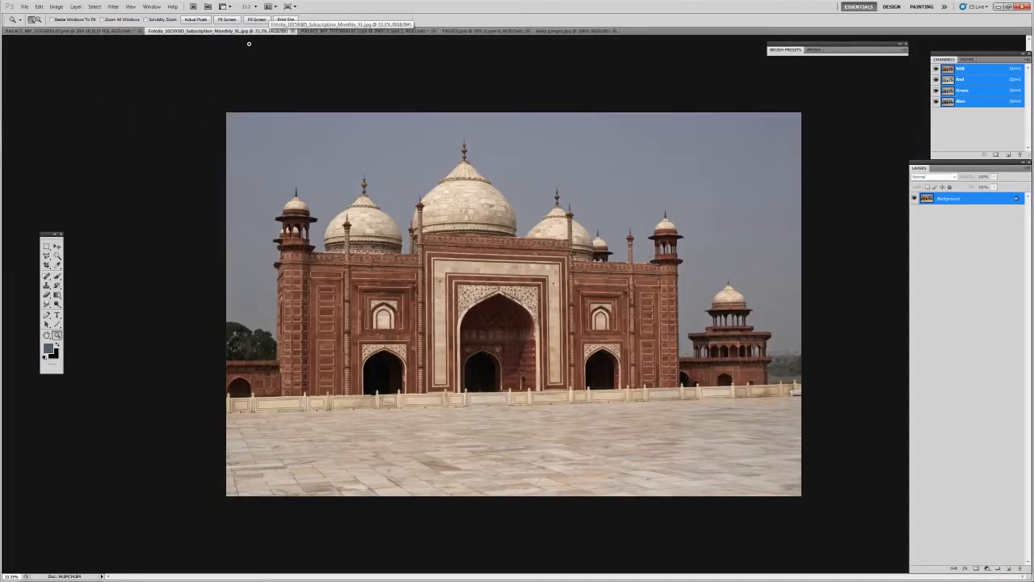
{"action": "key", "text": "ctrl+plus"}
{"action": "key", "text": "l"}
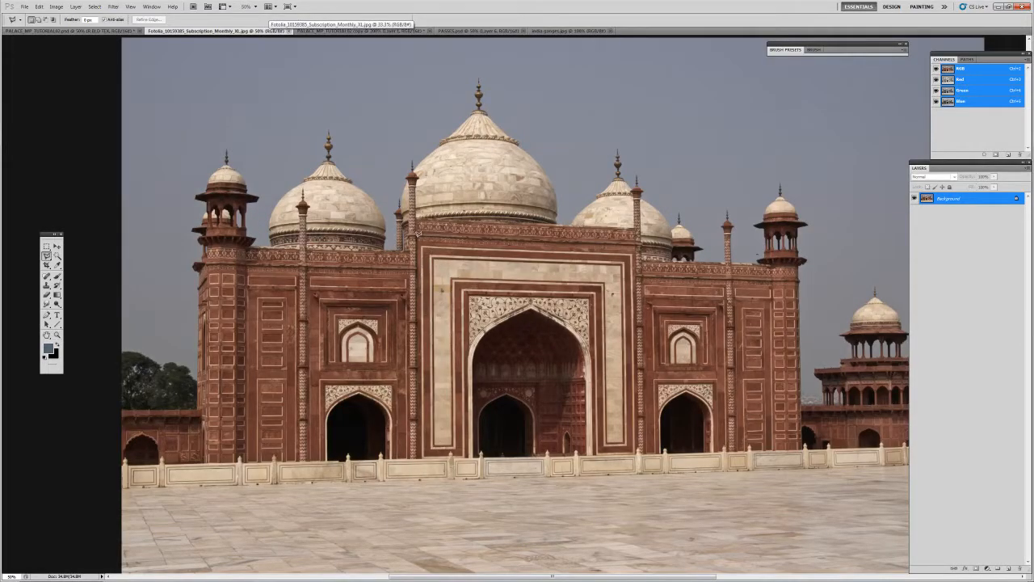
{"action": "left_click", "coordinate": [418, 456]}
{"action": "left_click", "coordinate": [637, 449]}
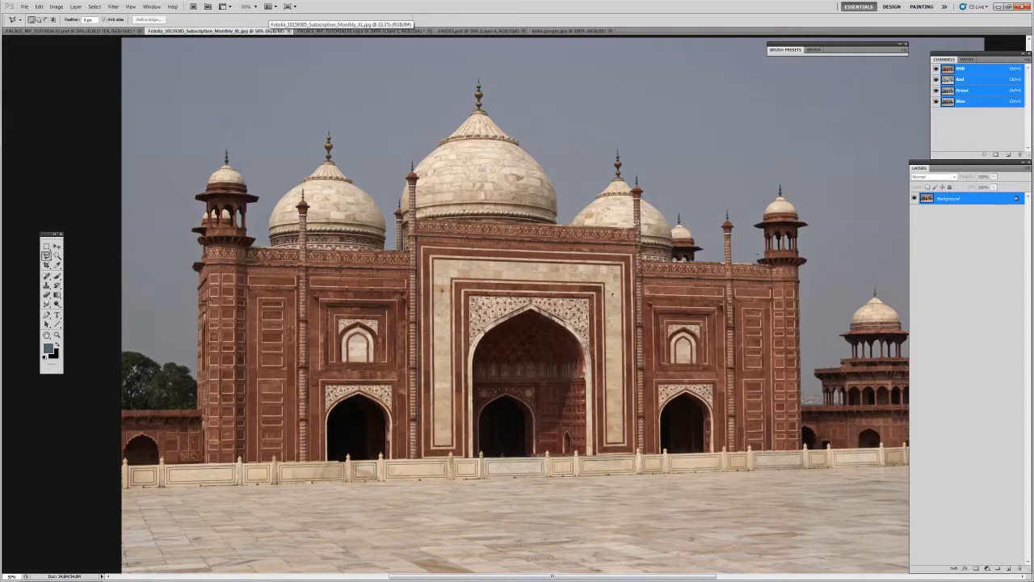
{"action": "left_click", "coordinate": [637, 239]}
{"action": "double_click", "coordinate": [419, 233]}
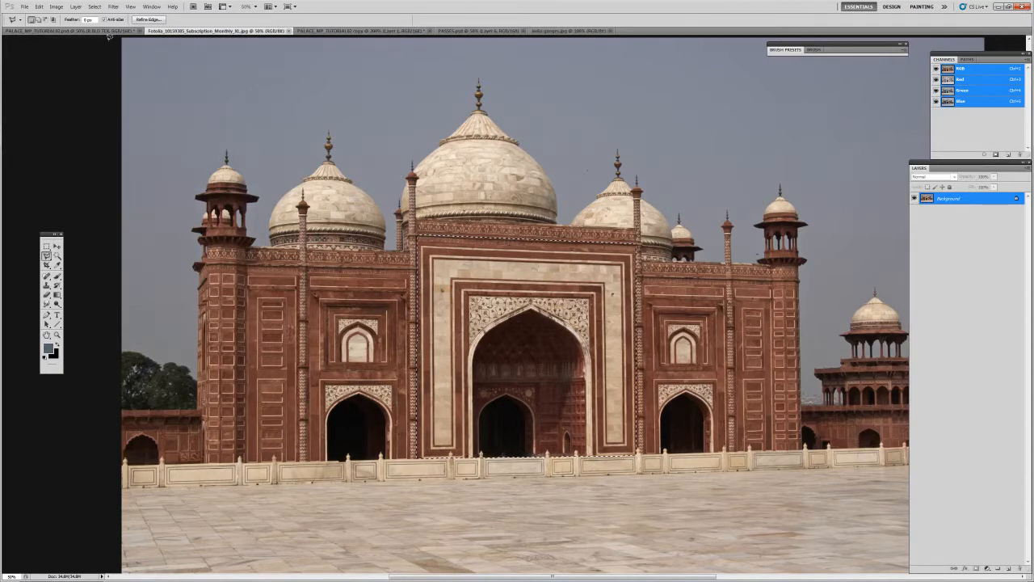
Paste the arched portal into the palace painting directly above the collapsed R BLD TEX group and flip it horizontally.
{"action": "left_click", "coordinate": [68, 30]}
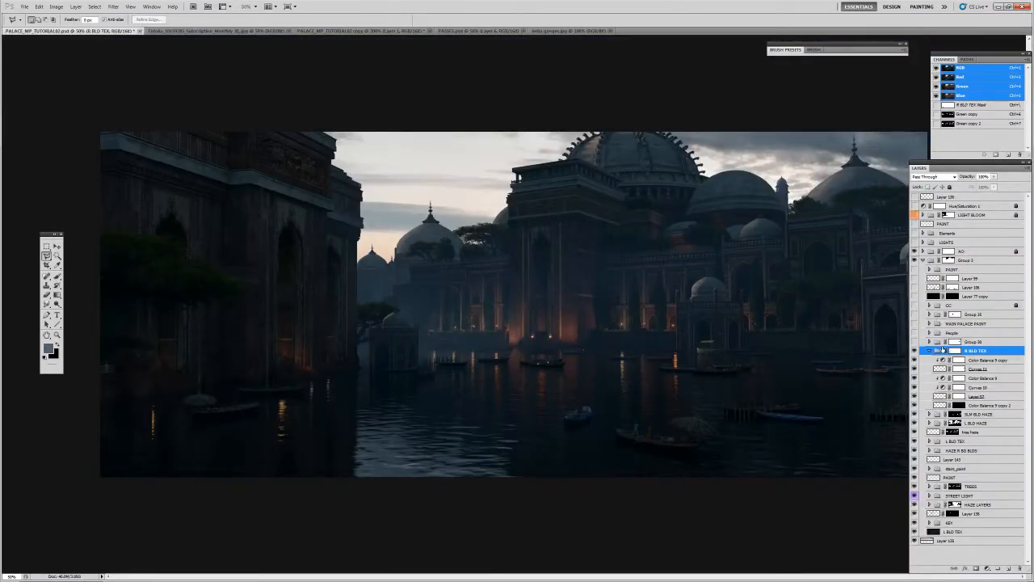
{"action": "left_click", "coordinate": [929, 351]}
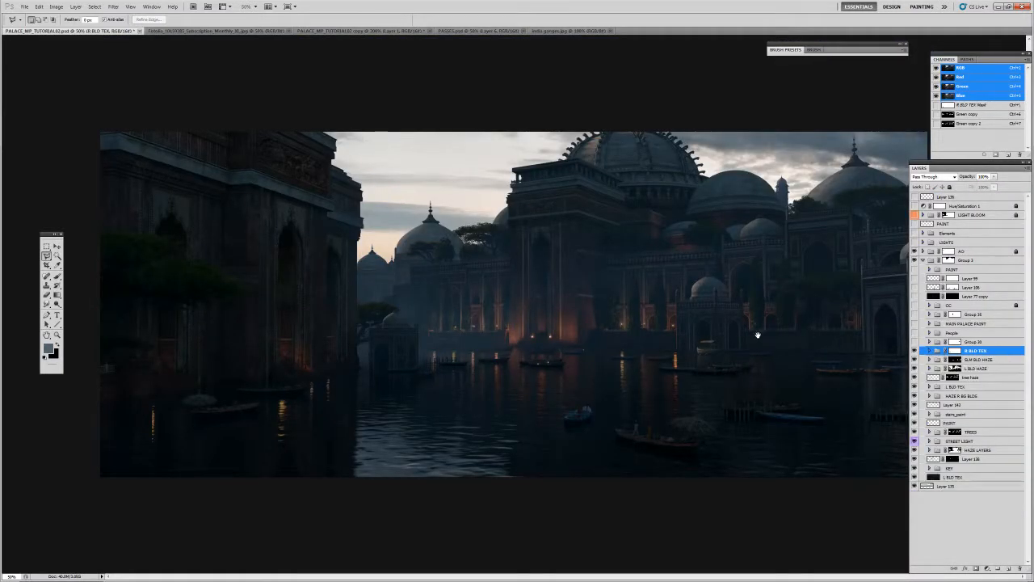
{"action": "key", "text": "f"}
{"action": "key", "text": "ctrl+v"}
{"action": "key", "text": "ctrl+t"}
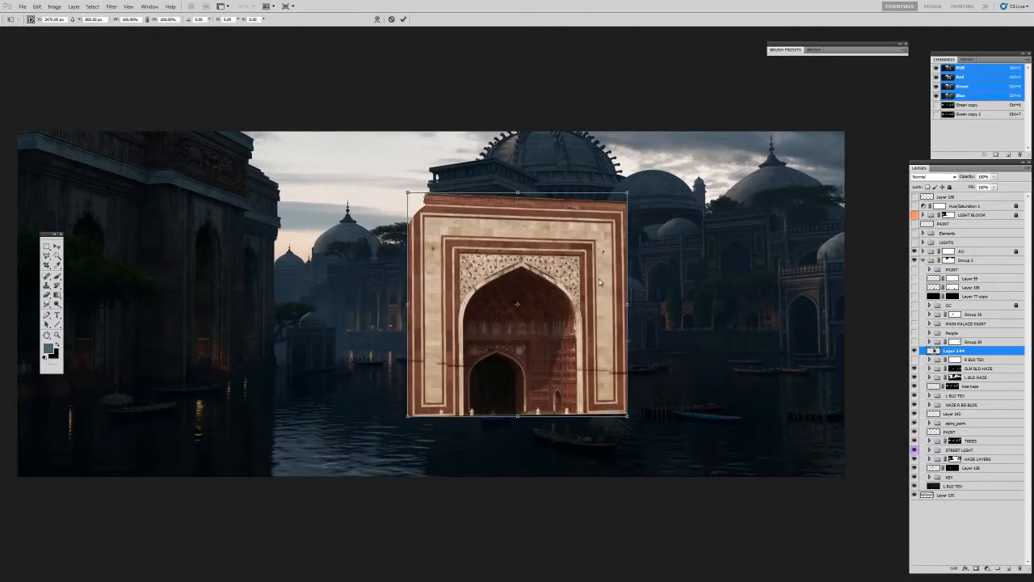
{"action": "right_click", "coordinate": [599, 278]}
{"action": "left_click", "coordinate": [637, 391]}
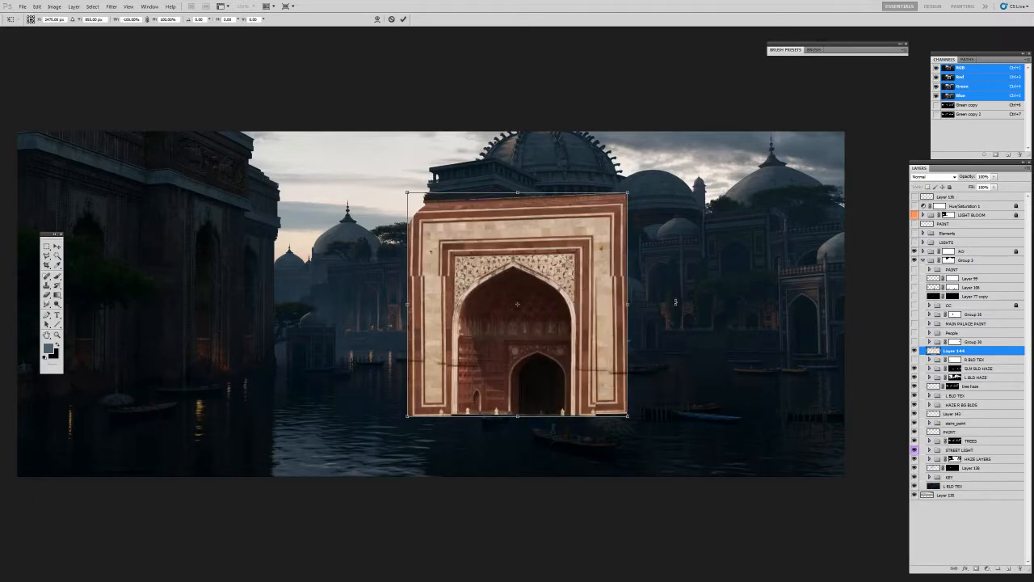
{"action": "key", "text": "Return"}
Move the pasted portal over the arched building at the painting's far edge and scale it to about 53%.
{"action": "key", "text": "v"}
{"action": "left_click_drag", "start_coordinate": [708, 290], "coordinate": [907, 292]}
{"action": "key", "text": "ctrl+t"}
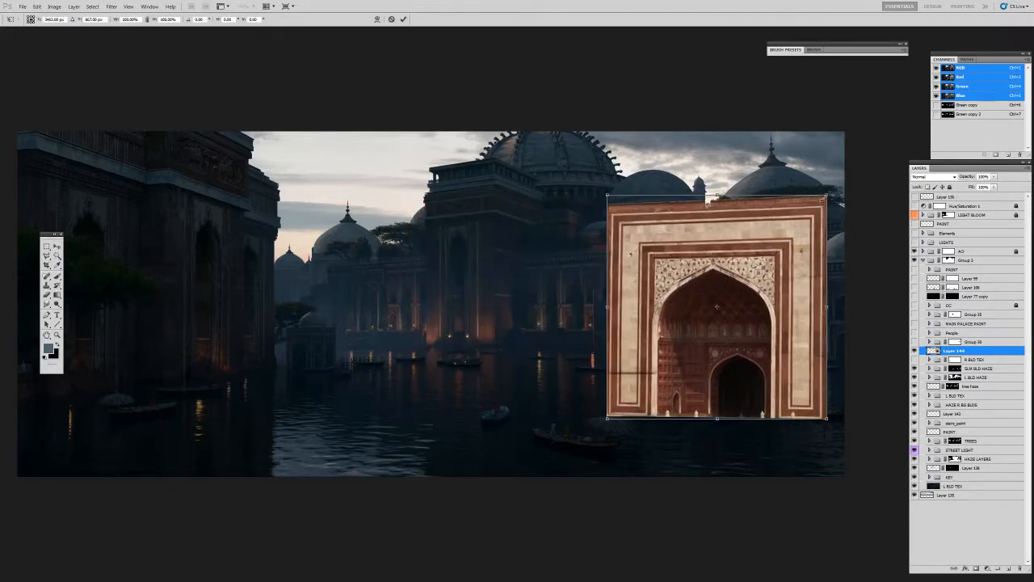
{"action": "left_click_drag", "start_coordinate": [825, 196], "coordinate": [835, 269]}
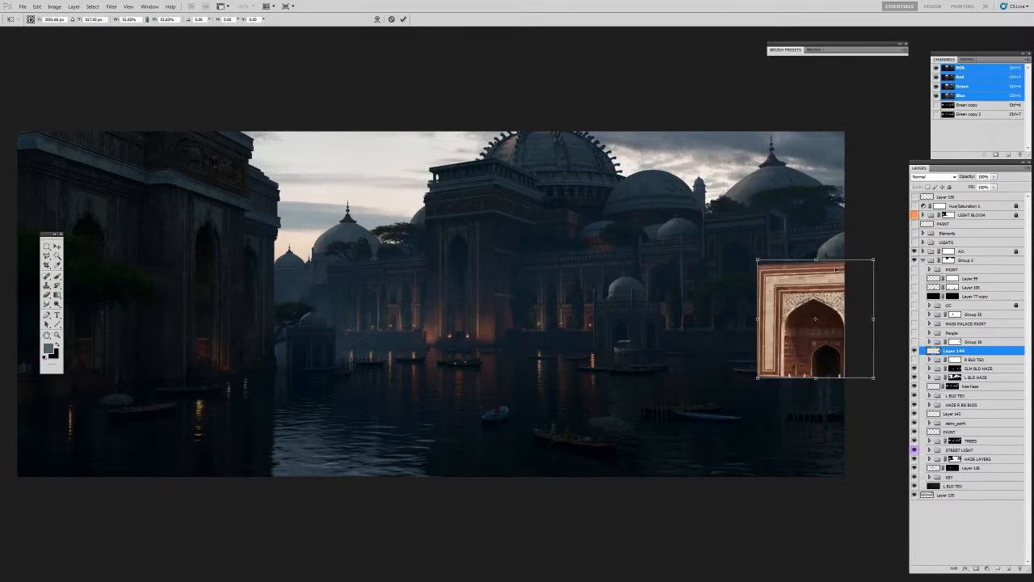
Distort the pasted portal, slanting its side edges and narrowing it to the width of the arched building's front.
{"action": "key", "text": "ctrl+plus"}
{"action": "key", "text": "ctrl+plus"}
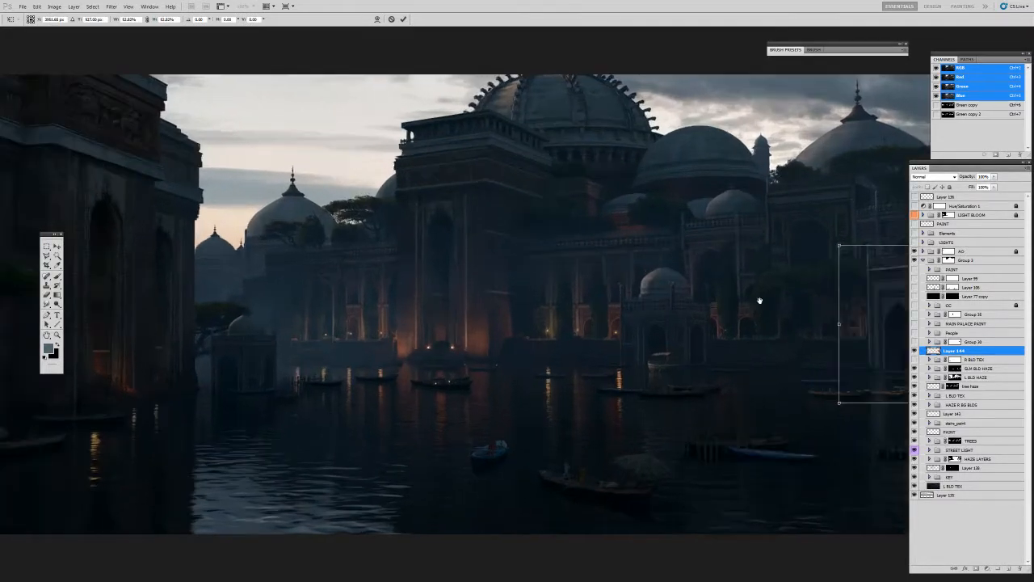
{"action": "left_click_drag", "start_coordinate": [718, 307], "coordinate": [782, 317]}
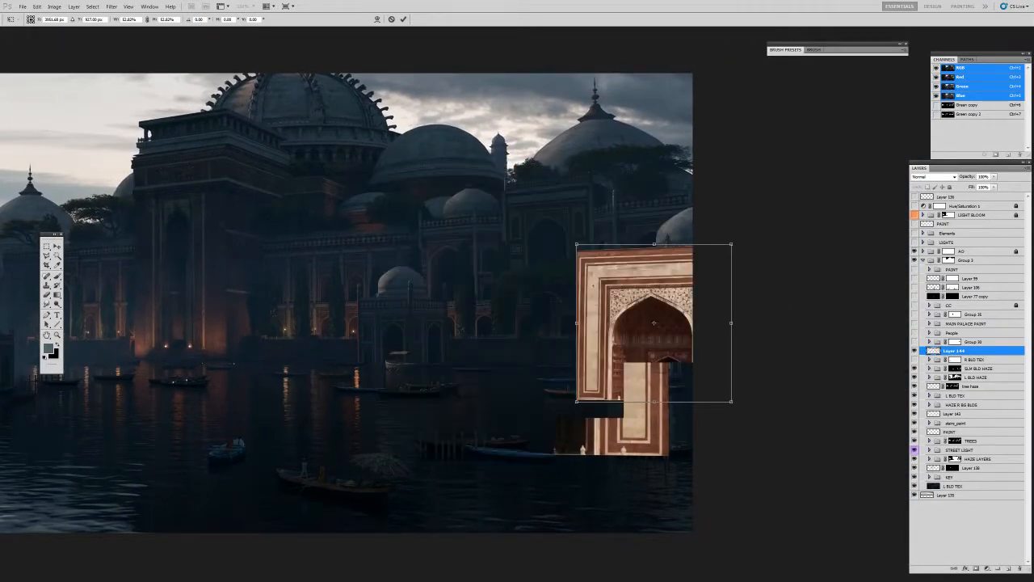
{"action": "right_click", "coordinate": [619, 288]}
{"action": "left_click", "coordinate": [639, 332]}
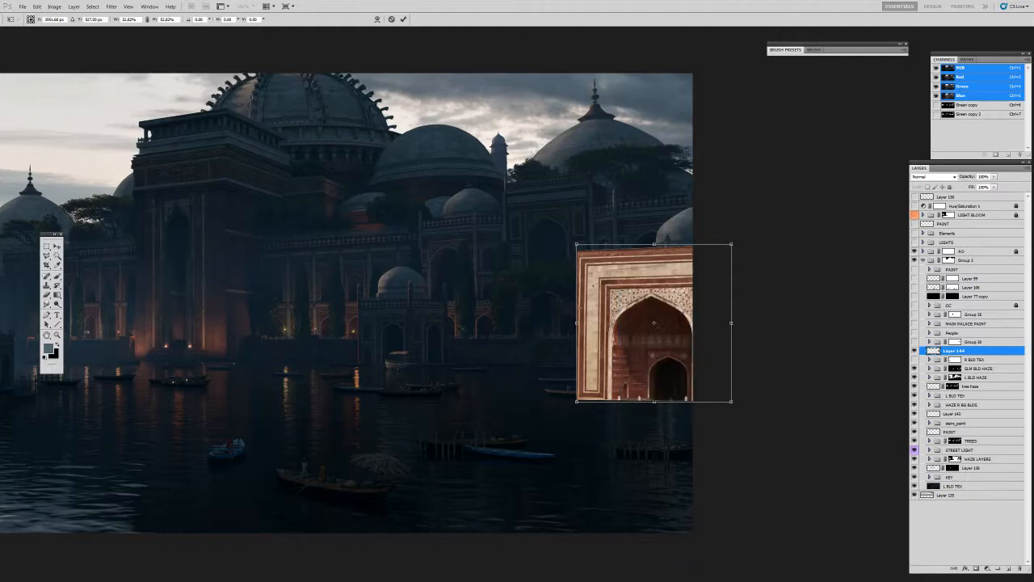
{"action": "left_click_drag", "start_coordinate": [576, 401], "coordinate": [606, 420]}
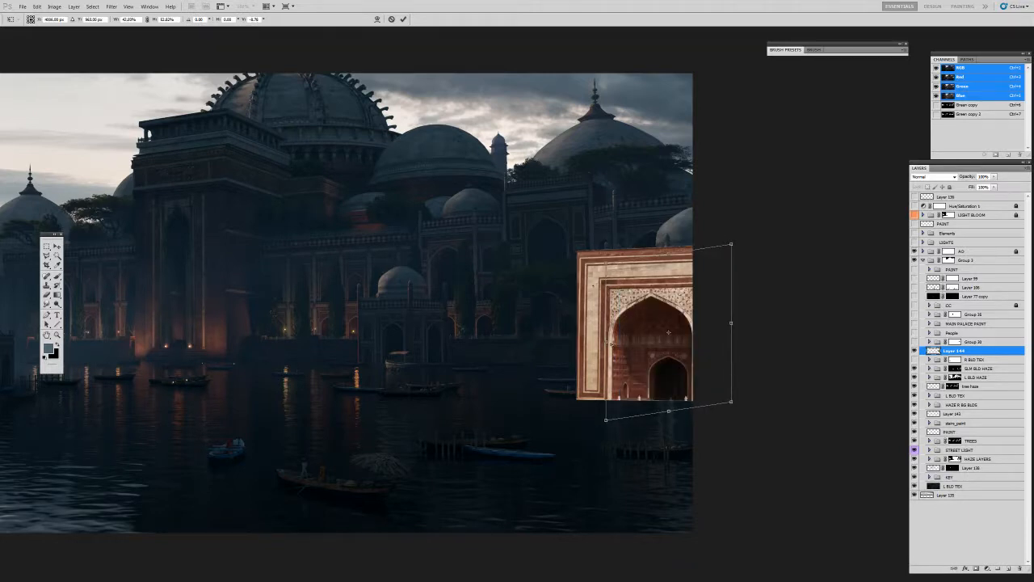
{"action": "left_click_drag", "start_coordinate": [606, 342], "coordinate": [605, 337]}
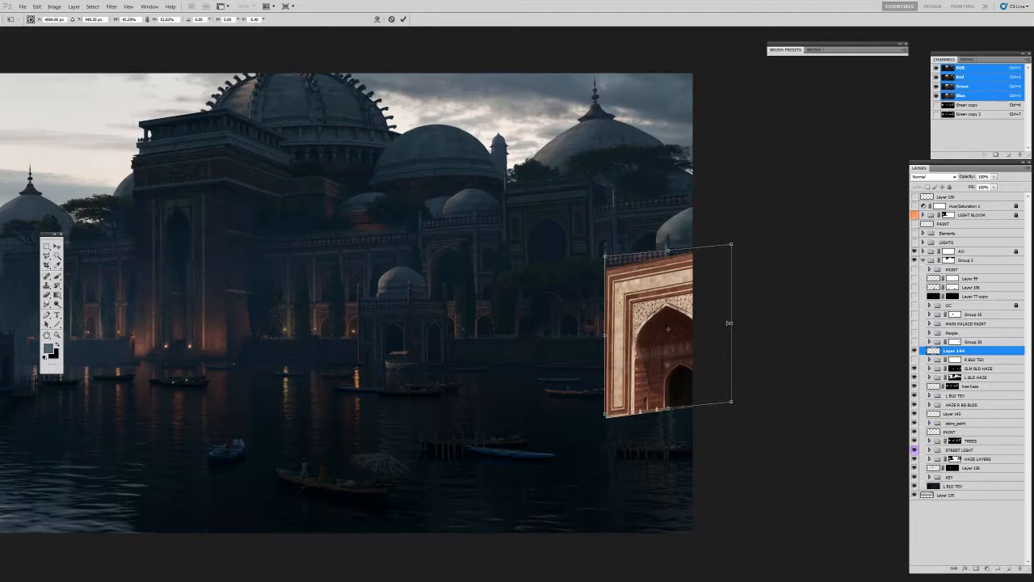
{"action": "left_click_drag", "start_coordinate": [728, 322], "coordinate": [717, 341]}
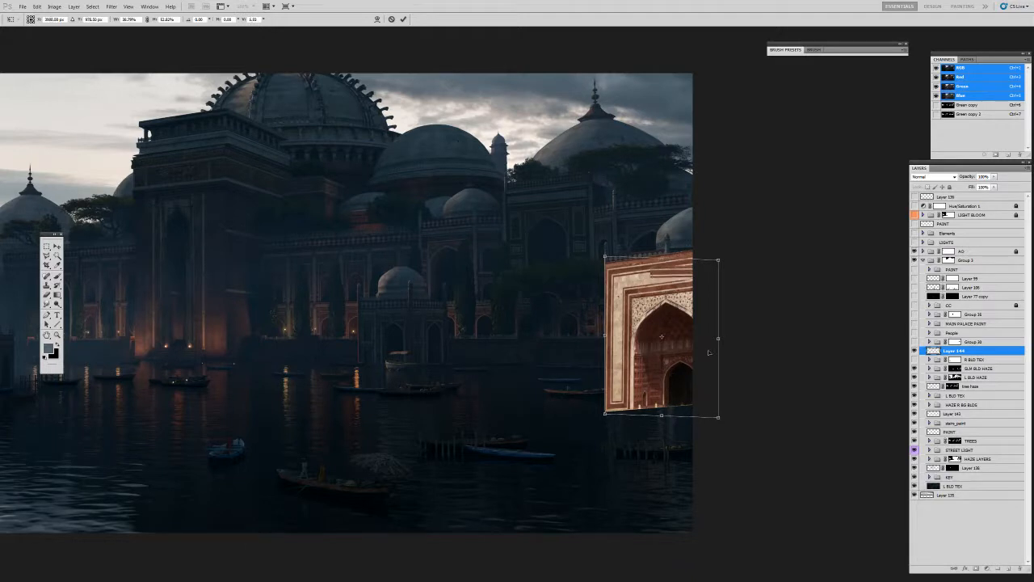
{"action": "left_click_drag", "start_coordinate": [721, 343], "coordinate": [681, 346]}
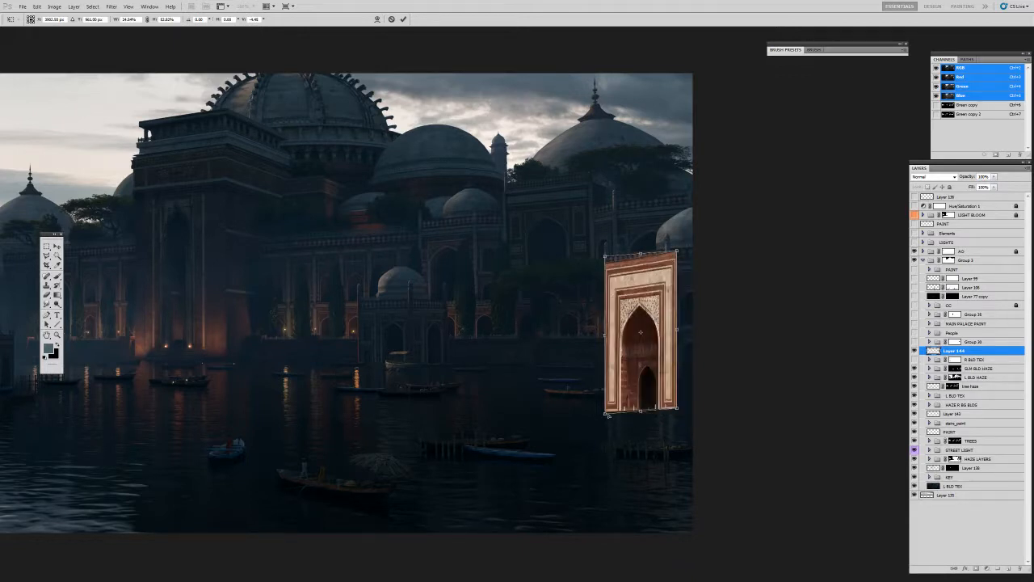
Raise the portal's two lower corners toward the building's waterline and pull its upper right corner inward to the facade's edge.
{"action": "left_click_drag", "start_coordinate": [605, 414], "coordinate": [612, 382]}
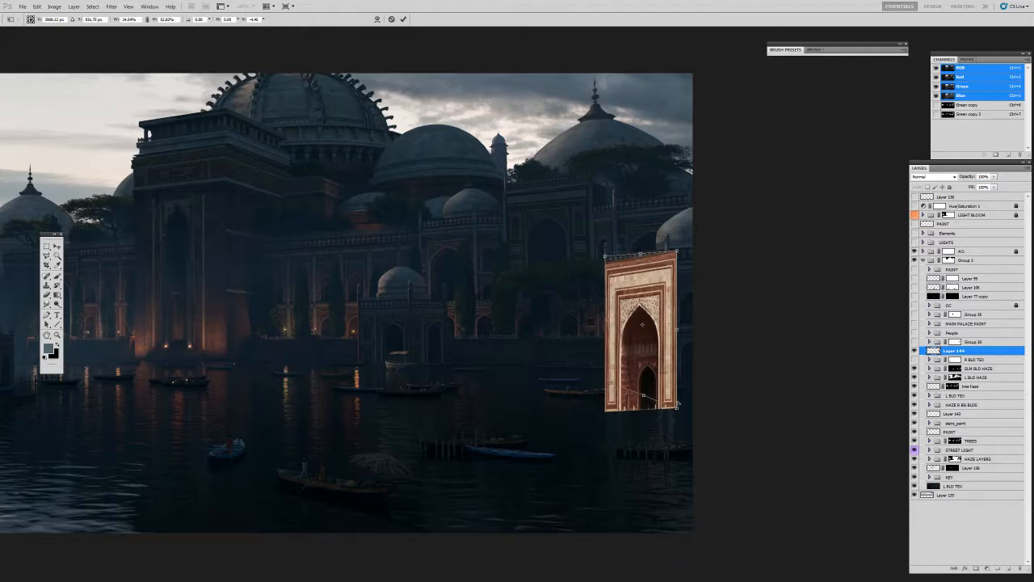
{"action": "left_click_drag", "start_coordinate": [678, 408], "coordinate": [668, 378]}
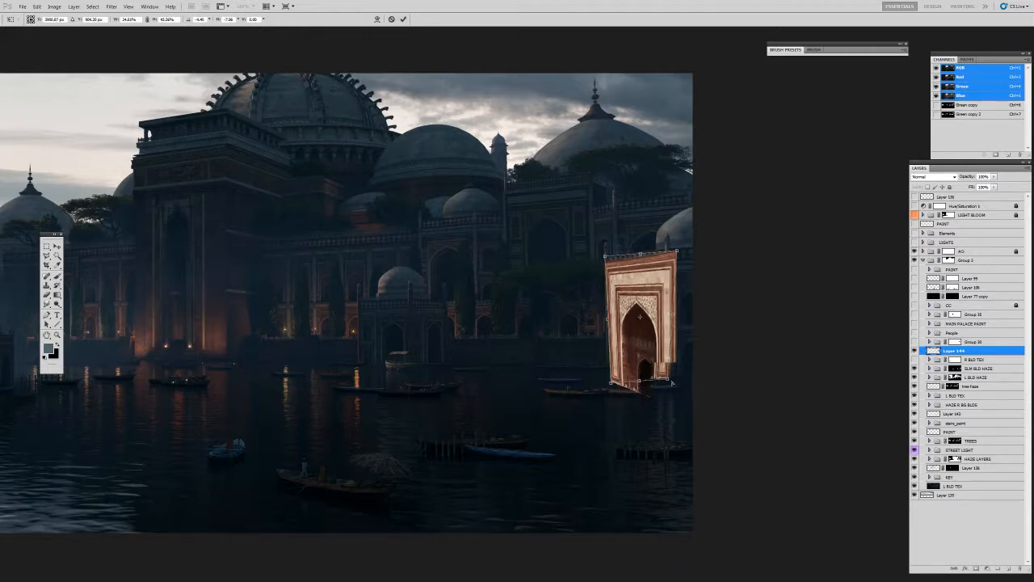
{"action": "left_click_drag", "start_coordinate": [669, 384], "coordinate": [669, 382]}
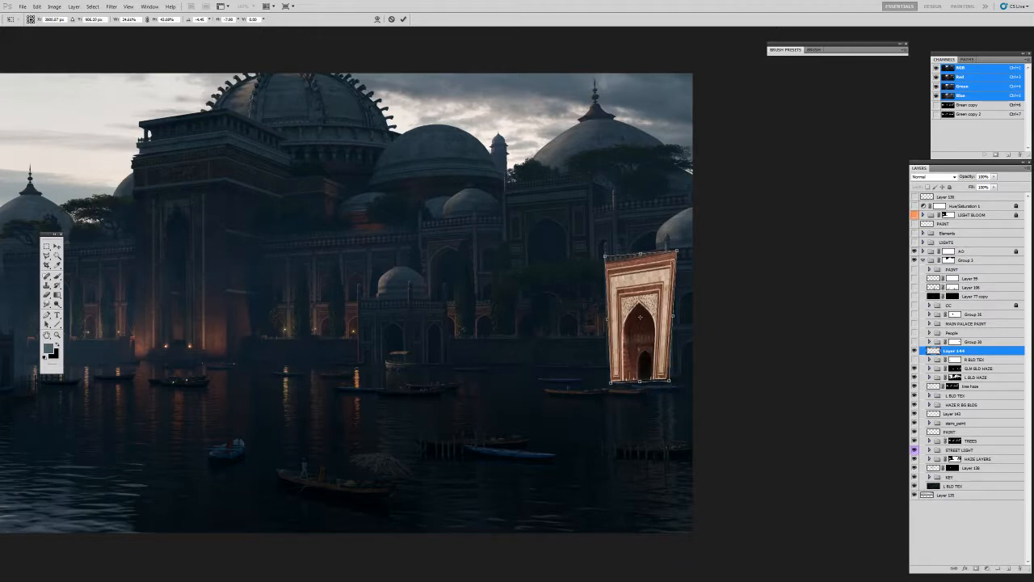
{"action": "left_click_drag", "start_coordinate": [678, 253], "coordinate": [667, 262]}
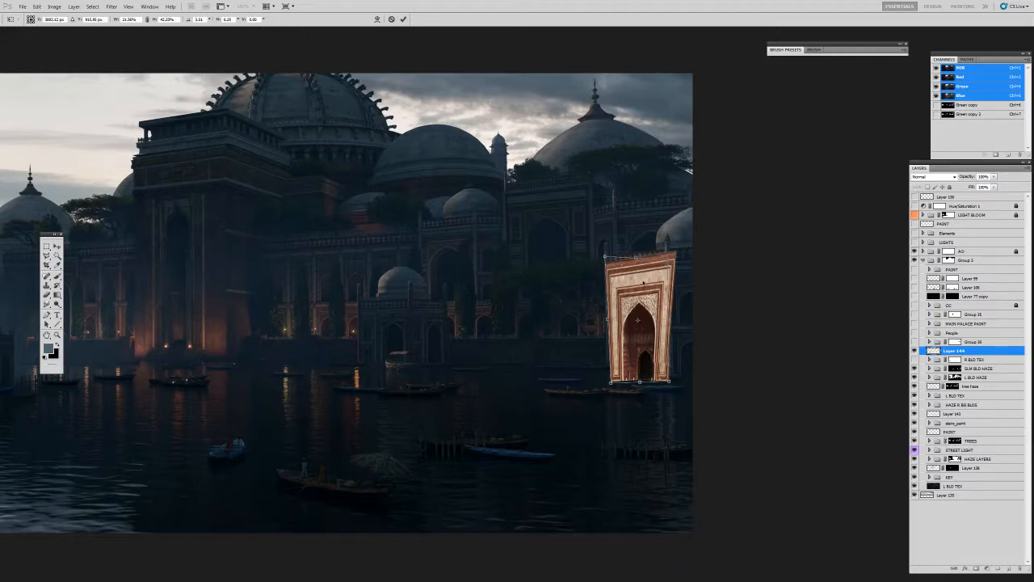
Align the portal's lower corners with the building's base and lower its upper corners to just beneath the balustrade.
{"action": "left_click_drag", "start_coordinate": [611, 384], "coordinate": [619, 369]}
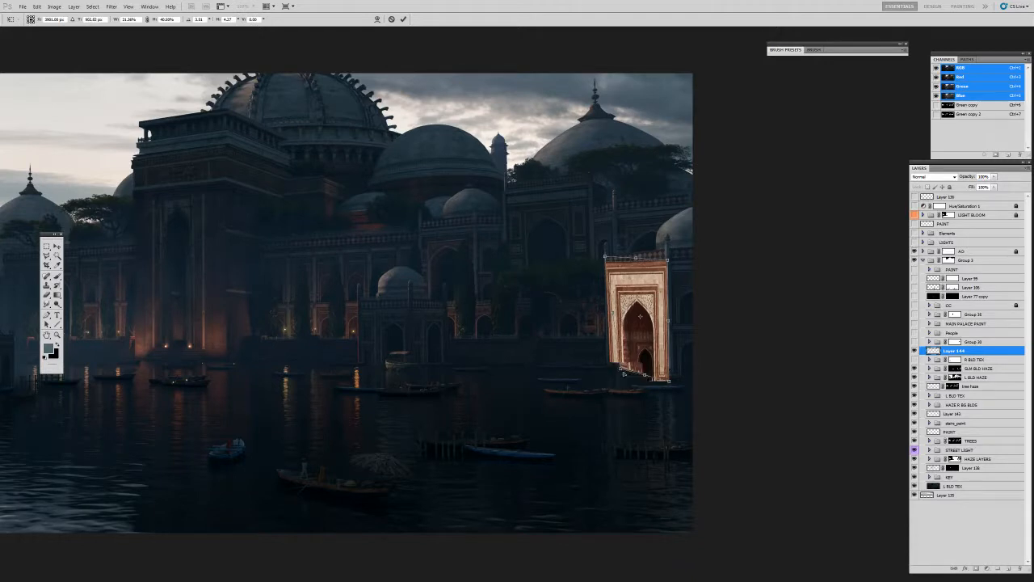
{"action": "left_click_drag", "start_coordinate": [621, 370], "coordinate": [630, 352]}
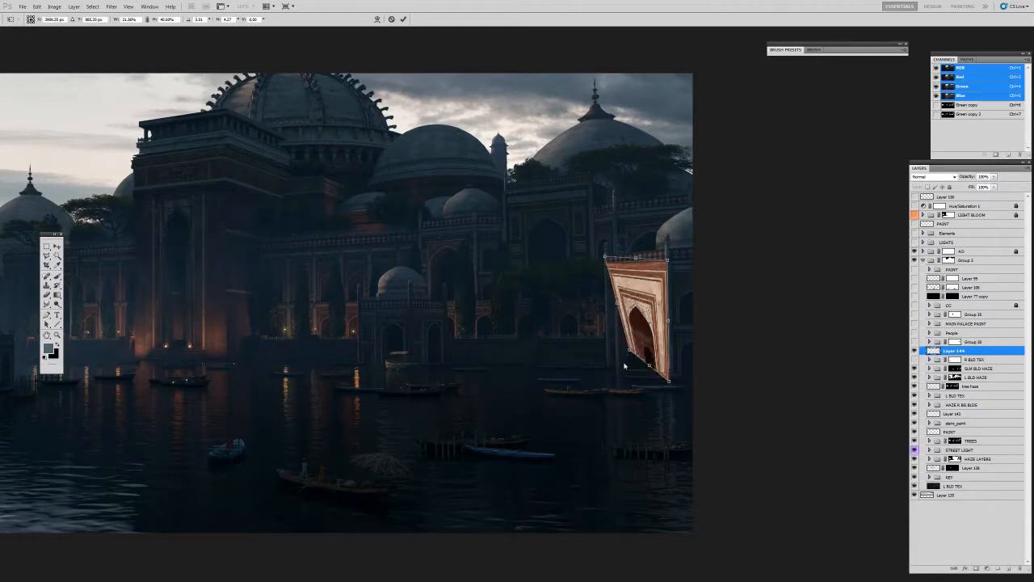
{"action": "left_click_drag", "start_coordinate": [624, 358], "coordinate": [609, 370]}
{"action": "left_click_drag", "start_coordinate": [609, 372], "coordinate": [609, 371]}
{"action": "mouse_move", "coordinate": [669, 382]}
{"action": "left_mouse_down"}
{"action": "mouse_move", "coordinate": [671, 347]}
{"action": "mouse_move", "coordinate": [670, 374]}
{"action": "left_mouse_up"}
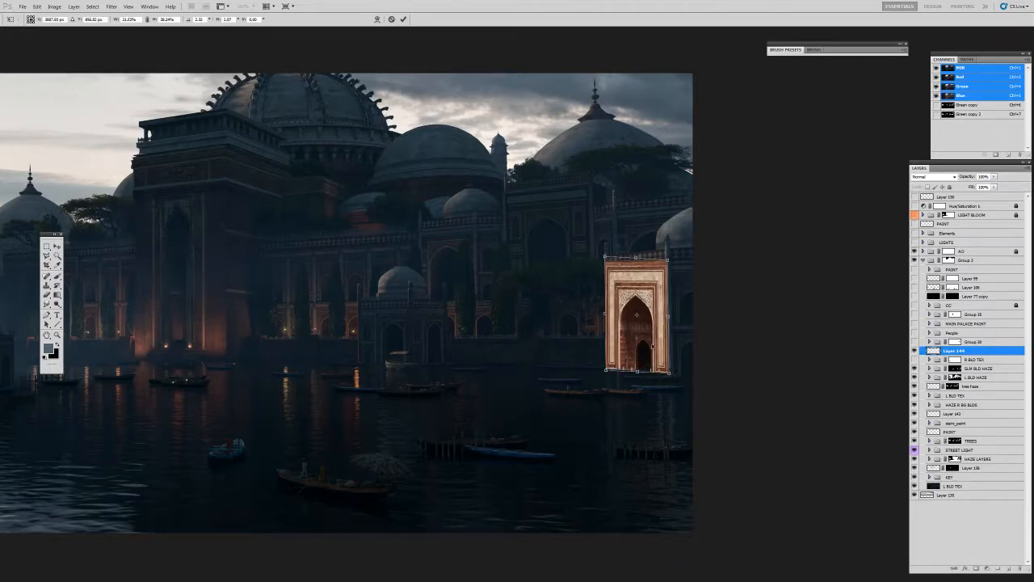
{"action": "left_click_drag", "start_coordinate": [604, 257], "coordinate": [606, 262]}
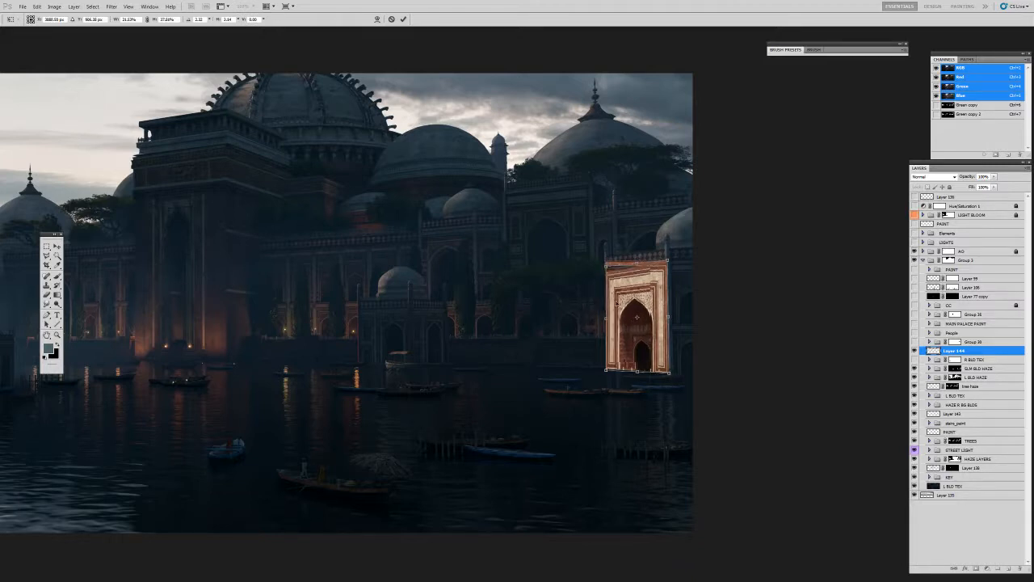
{"action": "left_click_drag", "start_coordinate": [606, 266], "coordinate": [606, 263]}
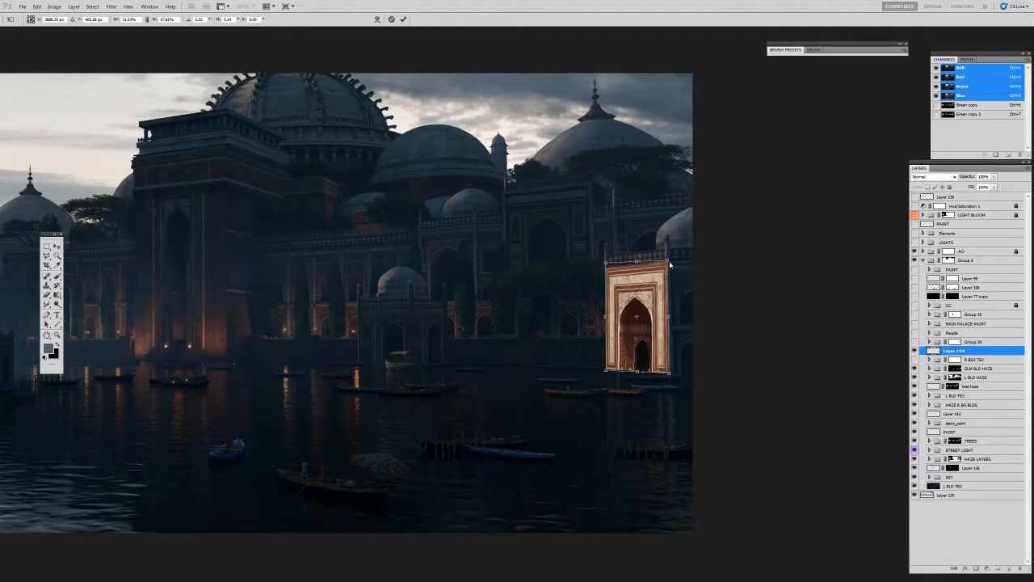
{"action": "left_click_drag", "start_coordinate": [668, 261], "coordinate": [665, 262]}
Fine-tune the portal's lower left and upper right corners at close range to follow the facade's perspective between the corner columns.
{"action": "key", "text": "ctrl+plus"}
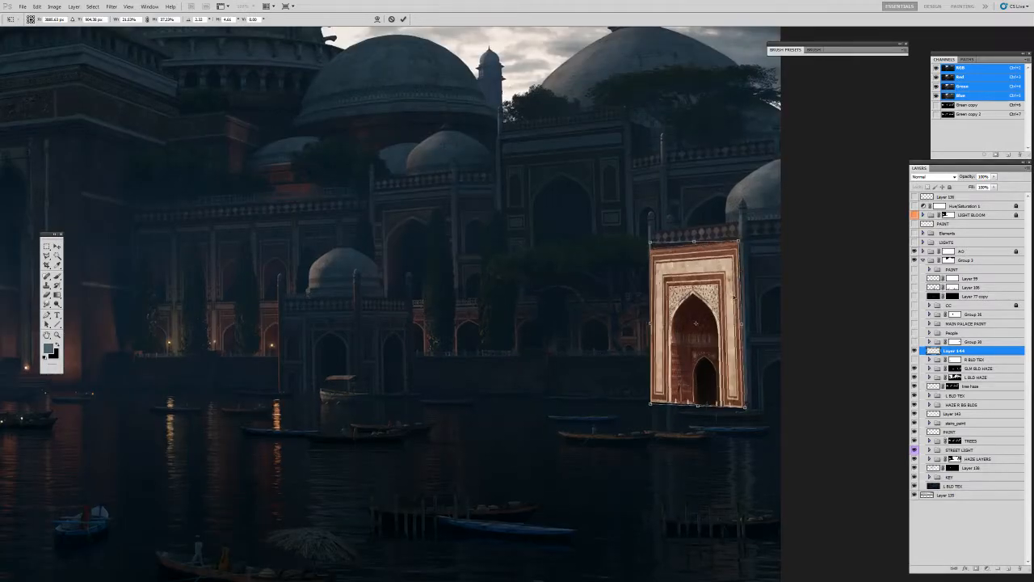
{"action": "key", "text": "ctrl+plus"}
{"action": "left_click_drag", "start_coordinate": [750, 298], "coordinate": [551, 248]}
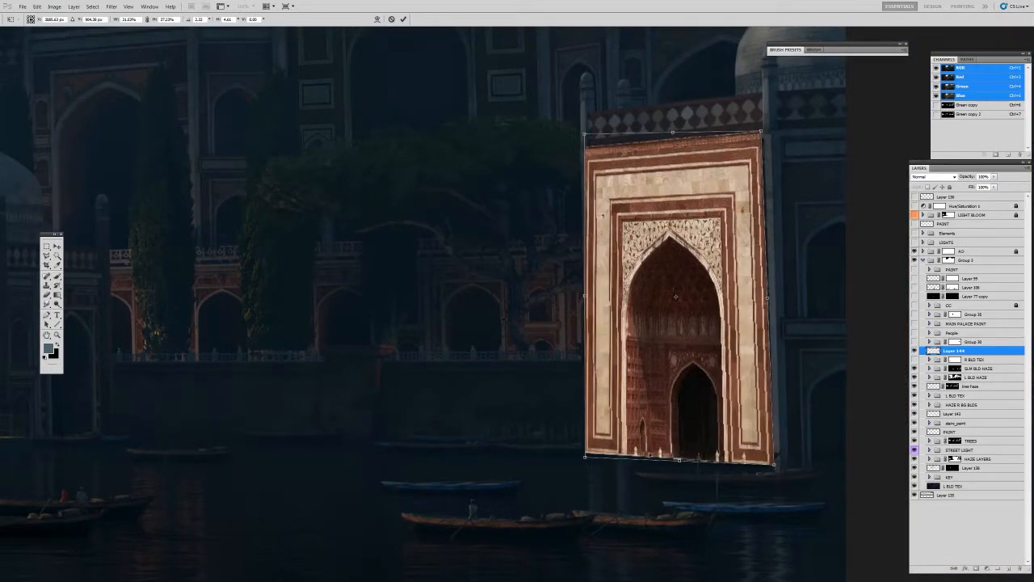
{"action": "mouse_move", "coordinate": [586, 458]}
{"action": "left_mouse_down"}
{"action": "mouse_move", "coordinate": [602, 454]}
{"action": "mouse_move", "coordinate": [599, 461]}
{"action": "left_mouse_up"}
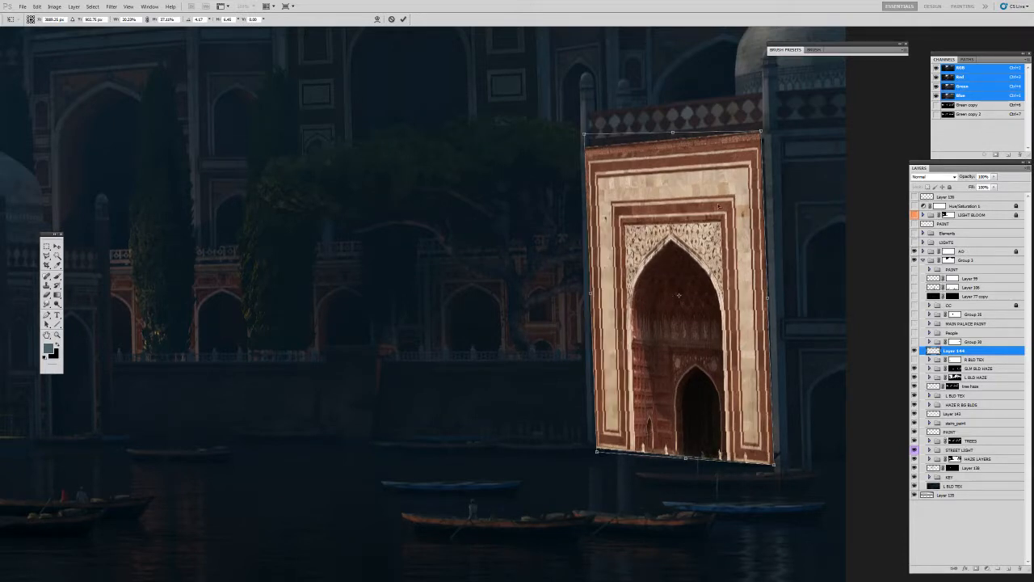
{"action": "left_click_drag", "start_coordinate": [761, 132], "coordinate": [764, 136]}
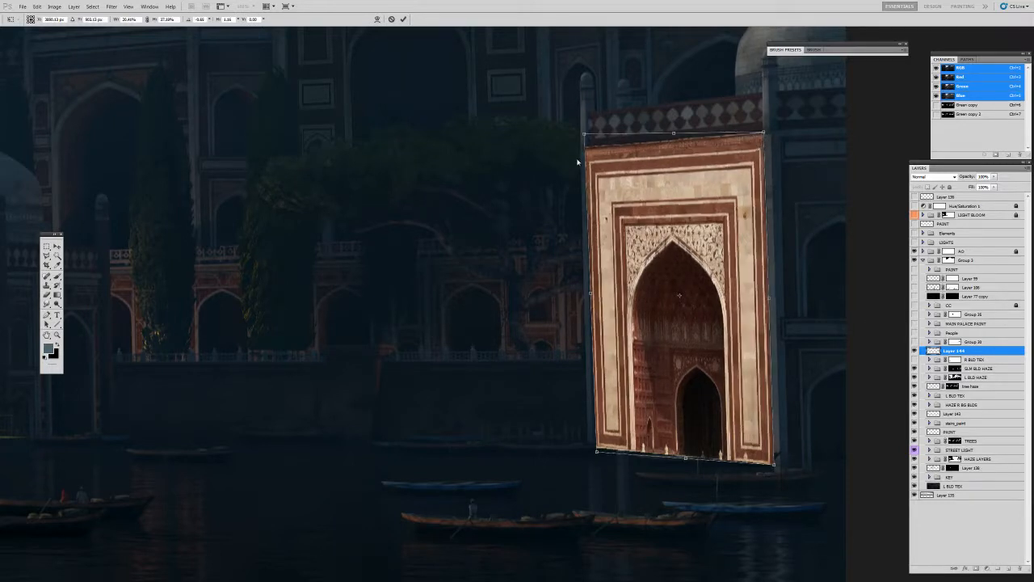
Adjust two opposite corners of the arch texture to match the right-hand building's perspective and apply the transform.
{"action": "left_click_drag", "start_coordinate": [584, 134], "coordinate": [586, 138]}
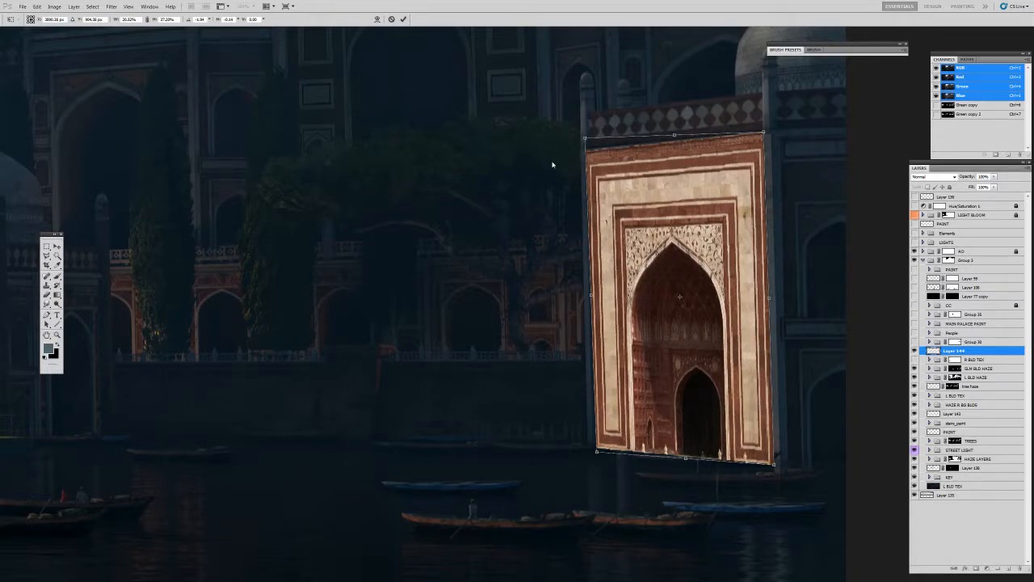
{"action": "left_click_drag", "start_coordinate": [773, 466], "coordinate": [773, 461]}
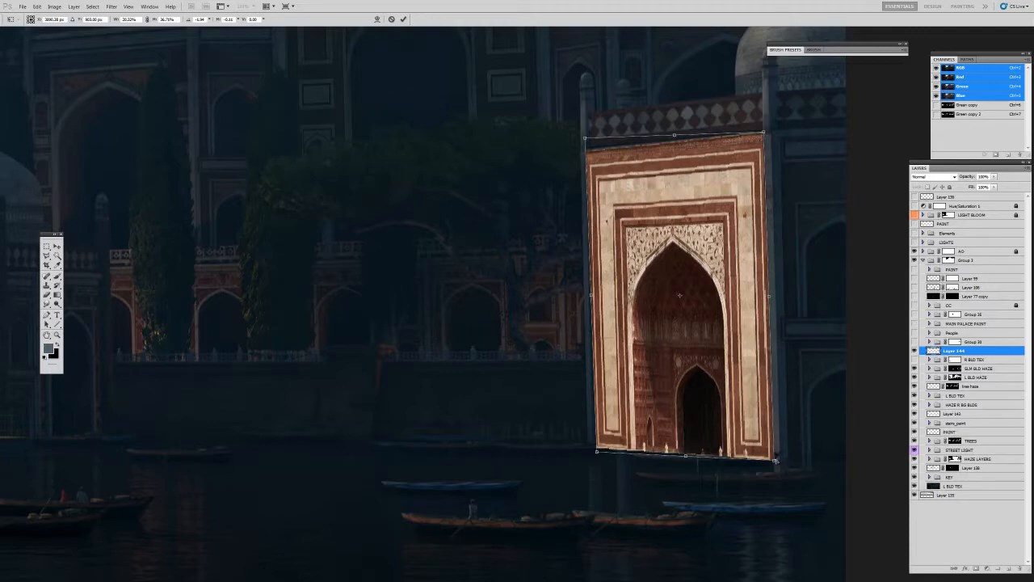
{"action": "key", "text": "Return"}
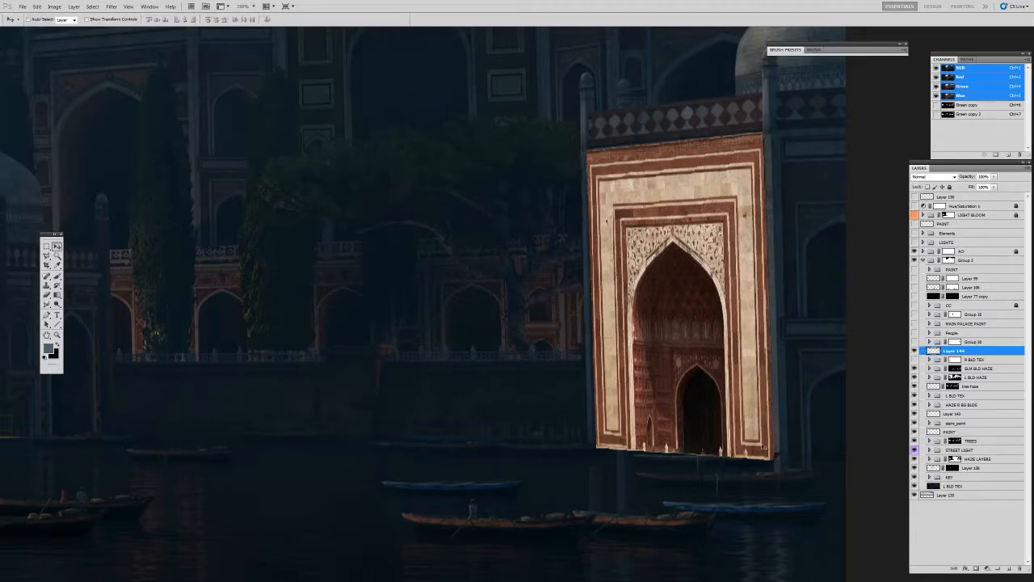
Show the Hue/Saturation adjustment above the LIGHT BLOOM group to check the painting's values in grayscale.
{"action": "key", "text": "ctrl+minus"}
{"action": "key", "text": "ctrl+minus"}
{"action": "key", "text": "ctrl+minus"}
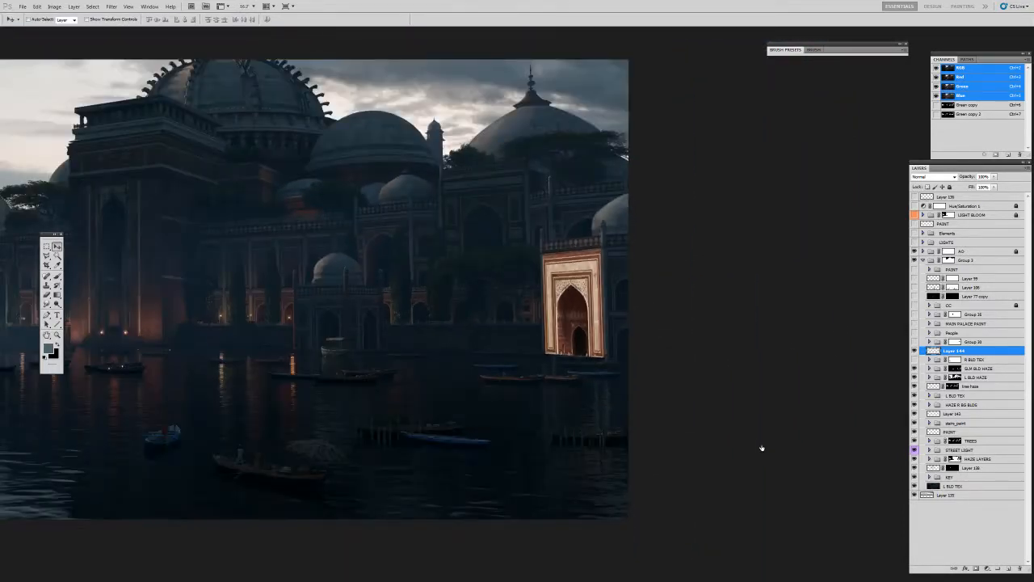
{"action": "left_click_drag", "start_coordinate": [627, 332], "coordinate": [690, 340]}
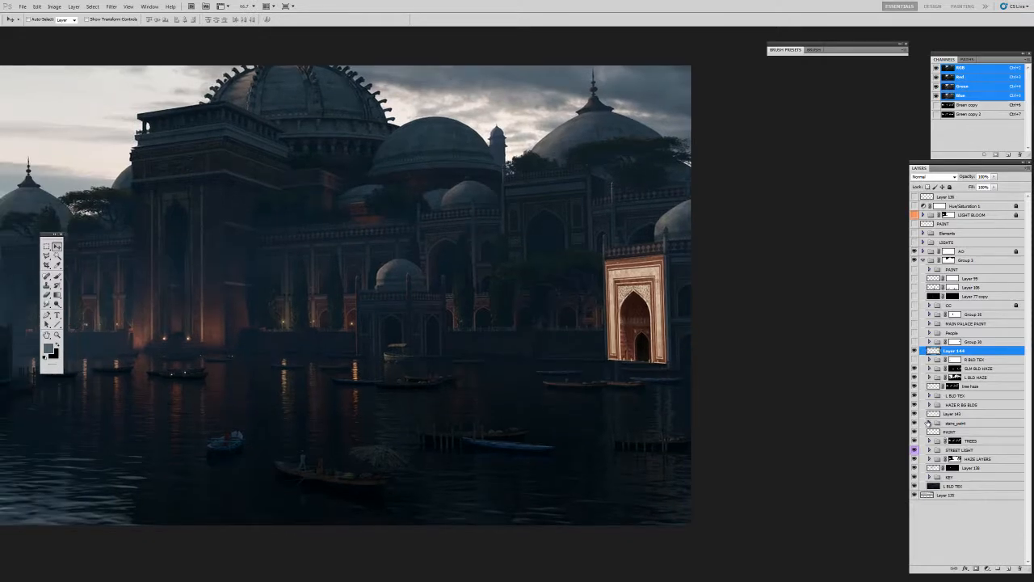
{"action": "left_click", "coordinate": [914, 206]}
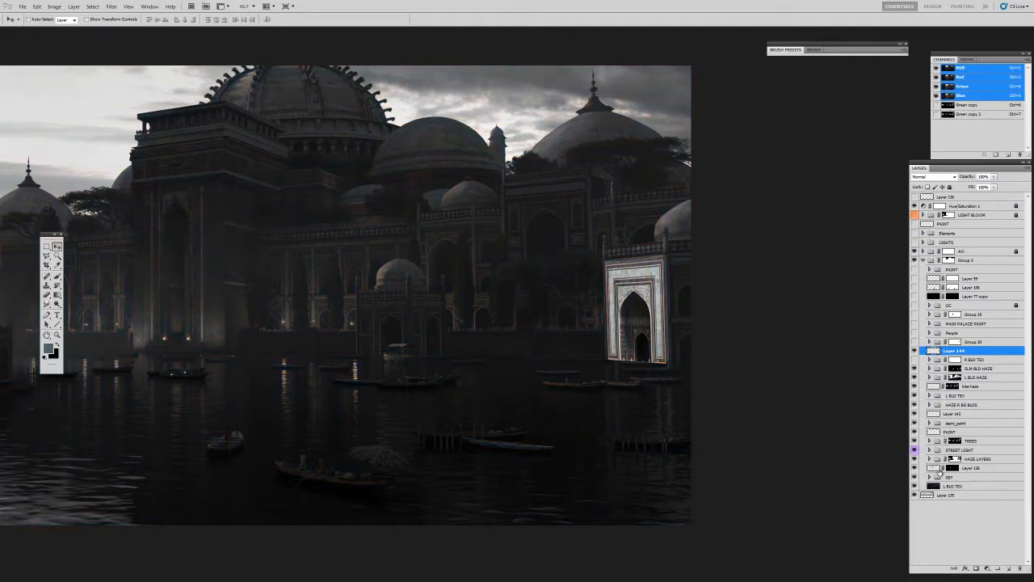
Add a Curves adjustment clipped to the arch texture, lowering the white output, slightly lifting the blacks and pulling down the midtones.
{"action": "left_click", "coordinate": [988, 568]}
{"action": "left_click", "coordinate": [974, 449]}
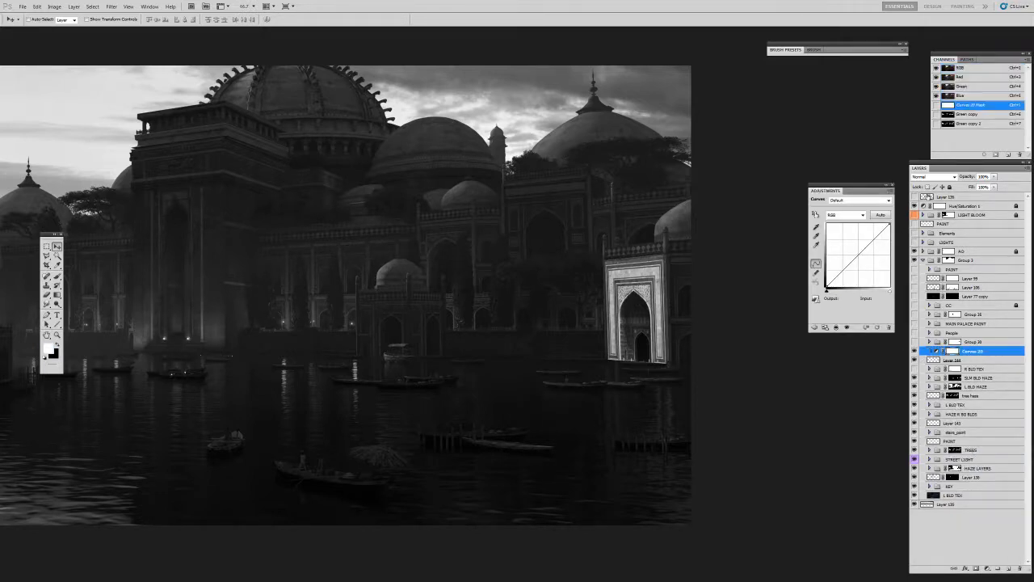
{"action": "left_click_drag", "start_coordinate": [888, 226], "coordinate": [888, 267]}
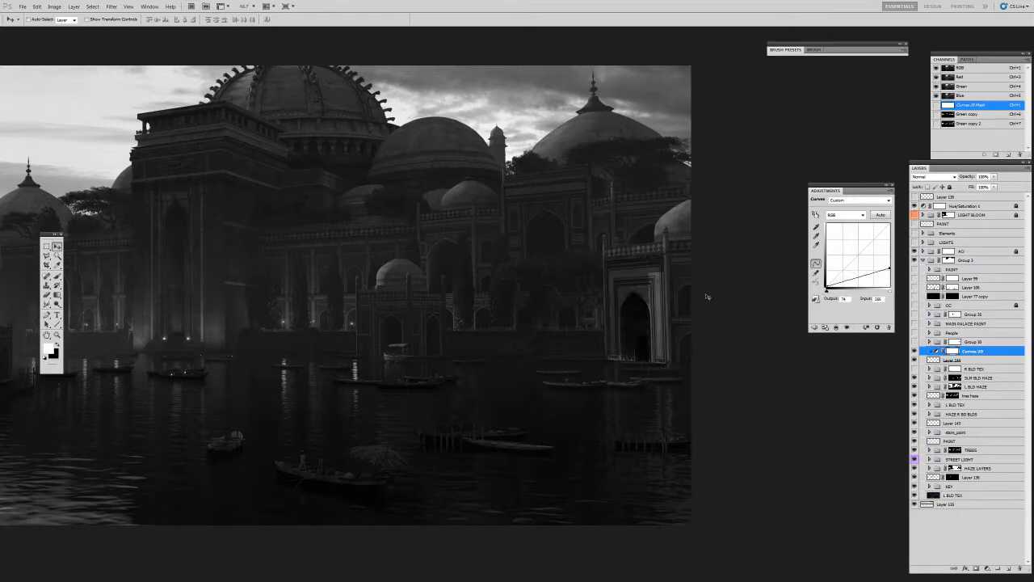
{"action": "left_click_drag", "start_coordinate": [828, 285], "coordinate": [827, 281]}
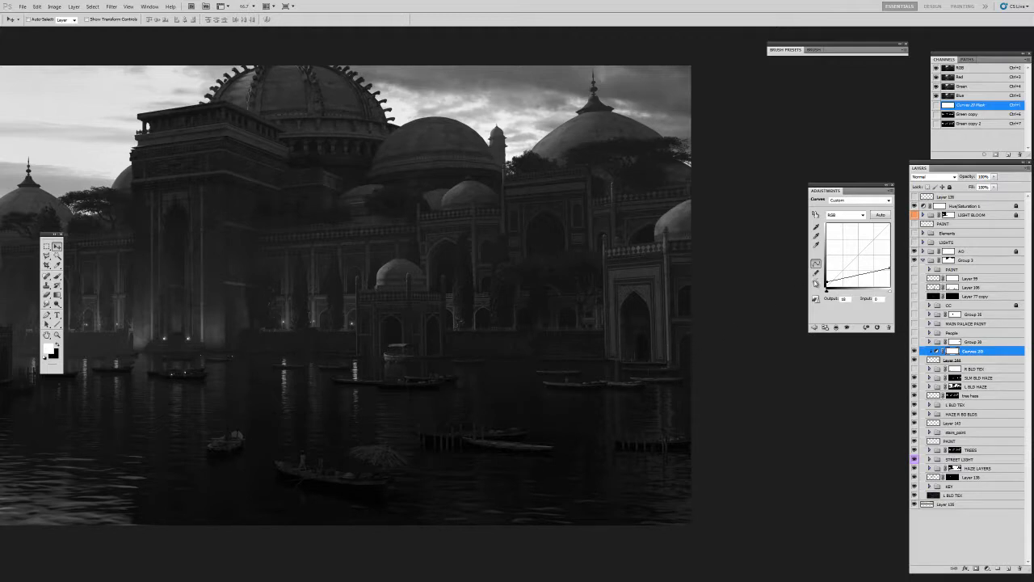
{"action": "left_click_drag", "start_coordinate": [826, 282], "coordinate": [826, 281]}
{"action": "left_click_drag", "start_coordinate": [829, 280], "coordinate": [827, 281]}
{"action": "left_click_drag", "start_coordinate": [861, 272], "coordinate": [859, 277]}
Restore the color view and add a clipped Color Balance adjustment above the arch's Curves, with blend mode Color.
{"action": "left_click", "coordinate": [937, 359]}
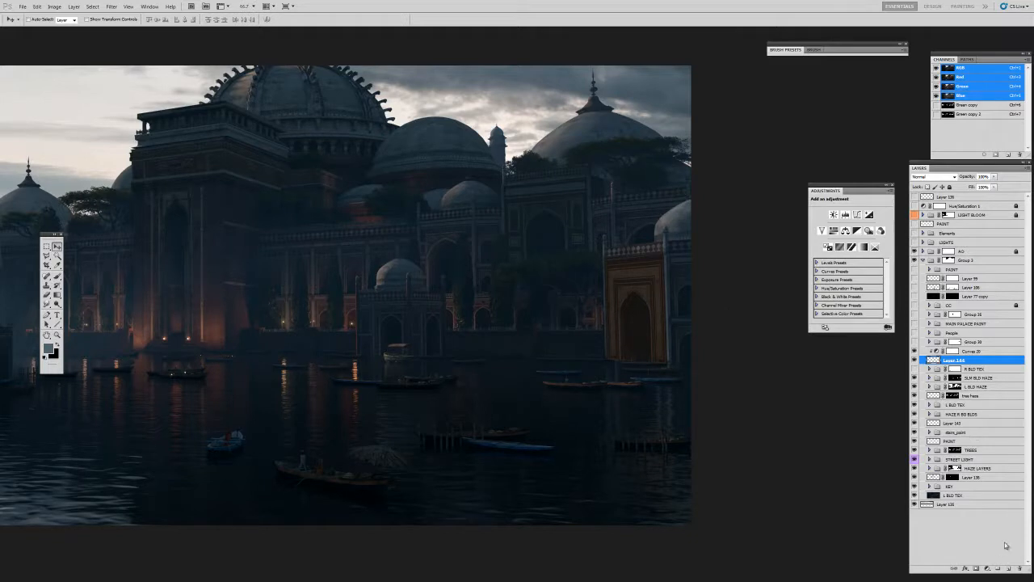
{"action": "left_click", "coordinate": [987, 568]}
{"action": "left_click", "coordinate": [997, 490]}
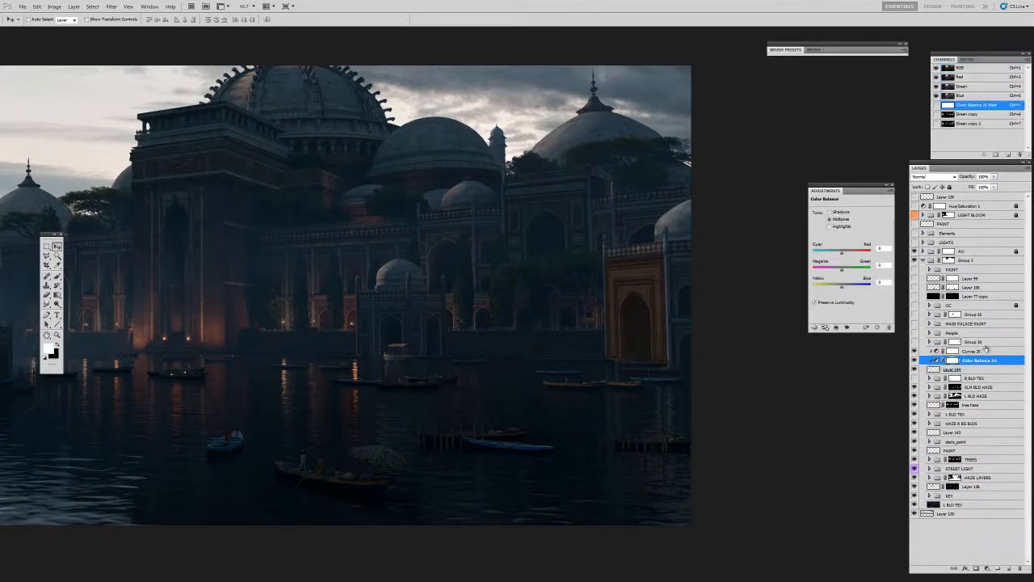
{"action": "left_click", "coordinate": [940, 179]}
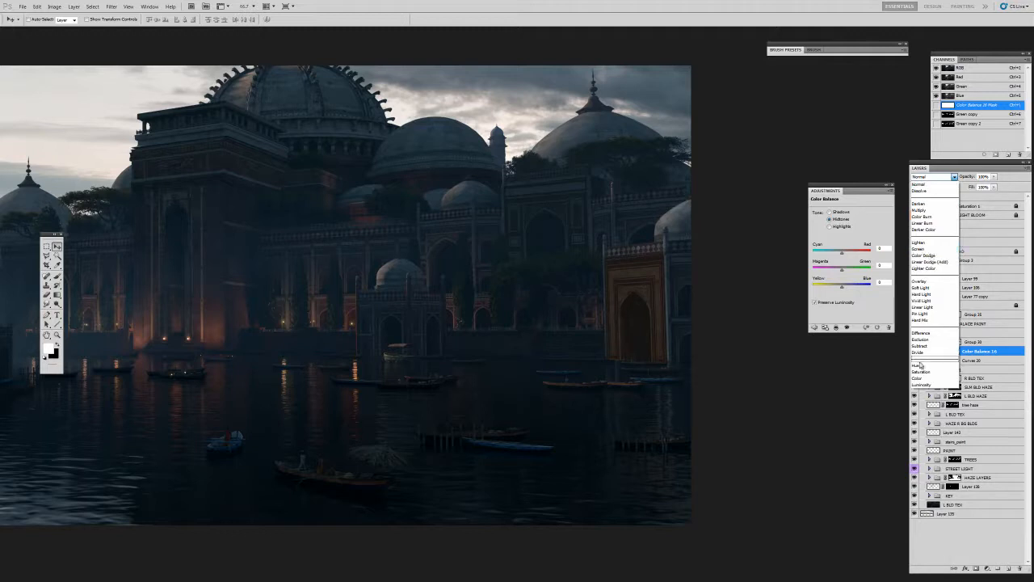
{"action": "left_click", "coordinate": [925, 378]}
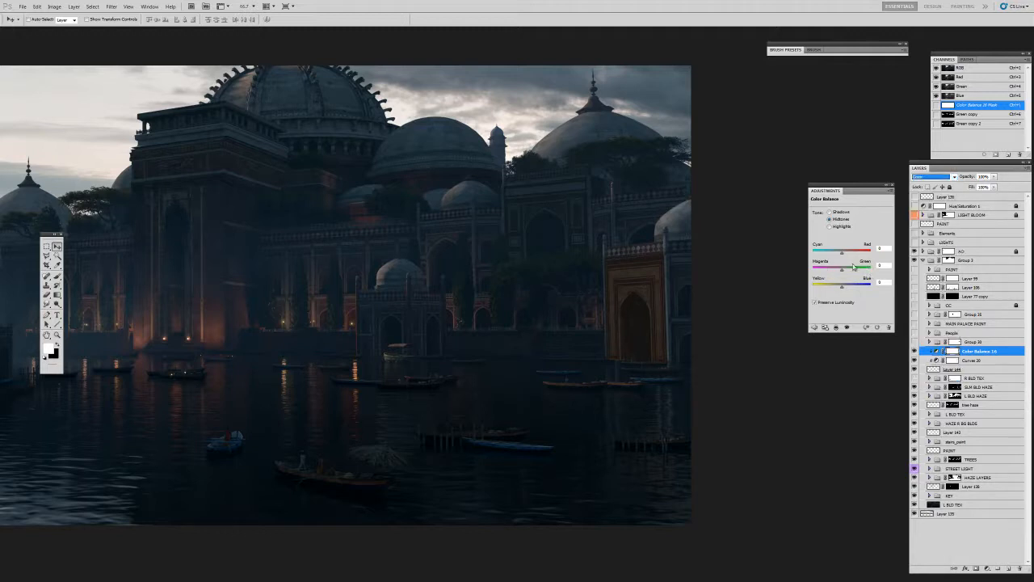
Shift the Color Balance midtones toward cyan at -26 and toward blue at +20.
{"action": "left_click_drag", "start_coordinate": [843, 255], "coordinate": [838, 255]}
{"action": "left_click_drag", "start_coordinate": [839, 254], "coordinate": [847, 290]}
{"action": "left_click_drag", "start_coordinate": [834, 254], "coordinate": [832, 255]}
{"action": "left_click_drag", "start_coordinate": [832, 255], "coordinate": [835, 254]}
Add a clipped Hue/Saturation adjustment in Color mode, reduce its saturation and place it below the Color Balance adjustment.
{"action": "left_click", "coordinate": [988, 568]}
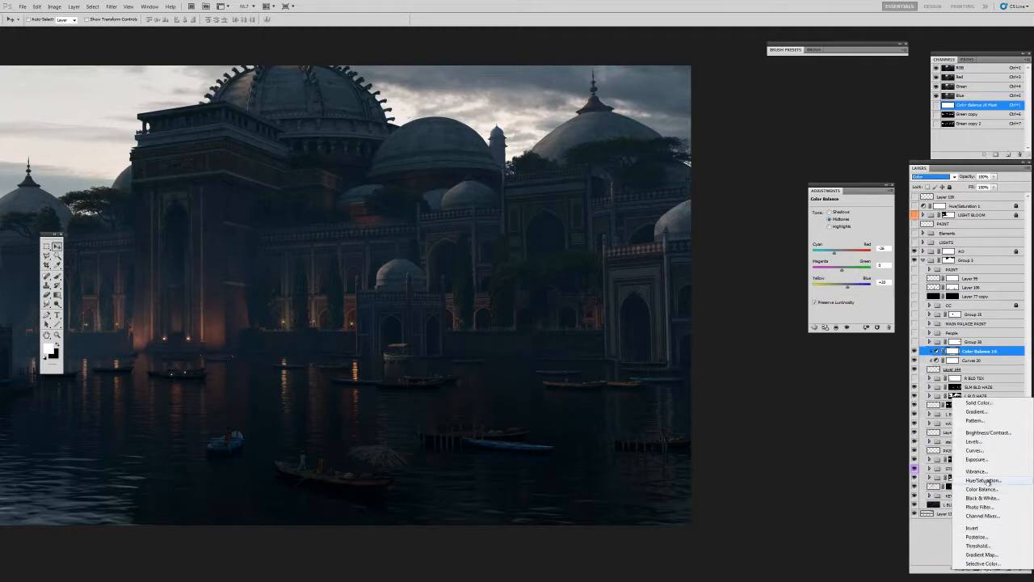
{"action": "left_click", "coordinate": [984, 479]}
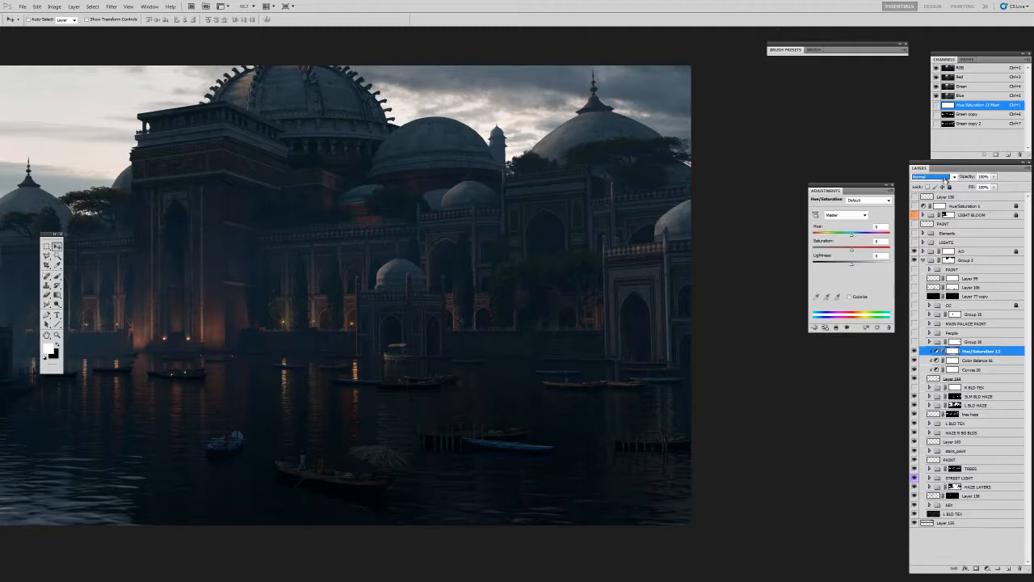
{"action": "left_click", "coordinate": [945, 178]}
{"action": "left_click", "coordinate": [931, 369]}
{"action": "left_click_drag", "start_coordinate": [851, 253], "coordinate": [842, 252]}
{"action": "left_click_drag", "start_coordinate": [982, 352], "coordinate": [971, 367]}
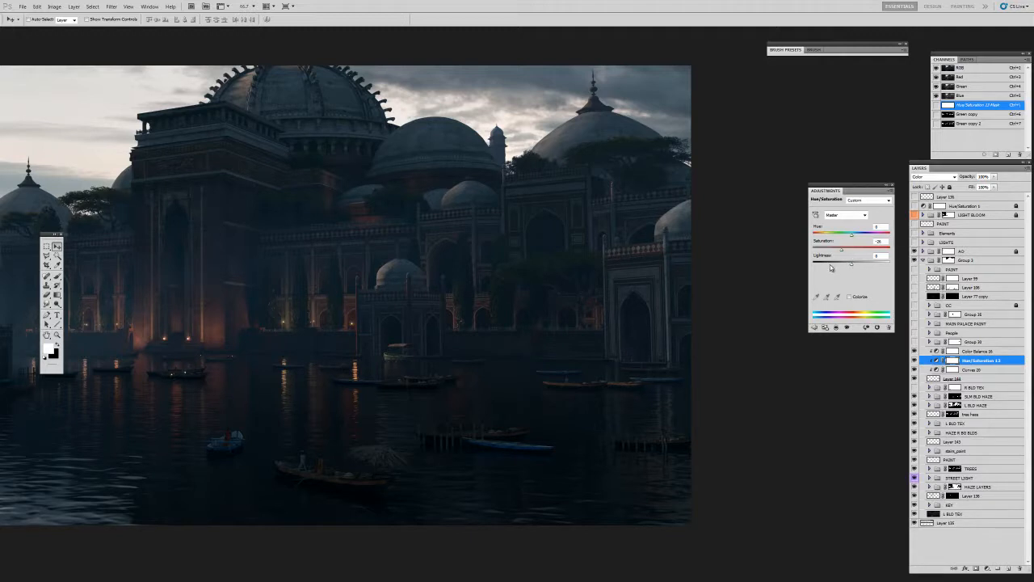
{"action": "left_click_drag", "start_coordinate": [841, 251], "coordinate": [838, 252]}
Fine-tune the white output of the arch's Curves adjustment.
{"action": "left_click", "coordinate": [973, 370]}
{"action": "left_click_drag", "start_coordinate": [889, 269], "coordinate": [889, 271]}
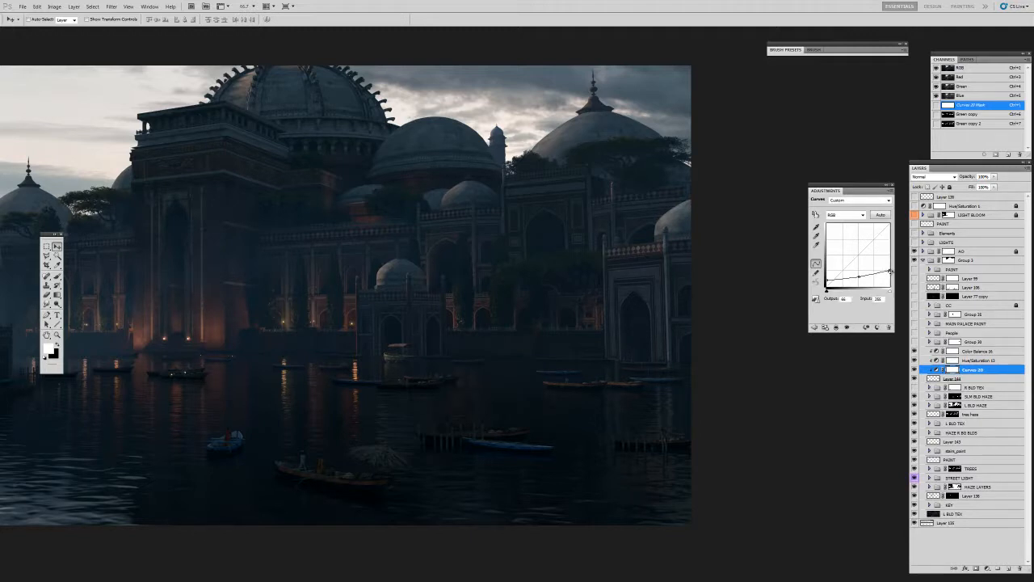
{"action": "left_click_drag", "start_coordinate": [890, 269], "coordinate": [889, 267]}
Add a layer mask to the arch texture and prepare a small round brush with black as the foreground color.
{"action": "left_click", "coordinate": [945, 379]}
{"action": "left_click", "coordinate": [975, 570]}
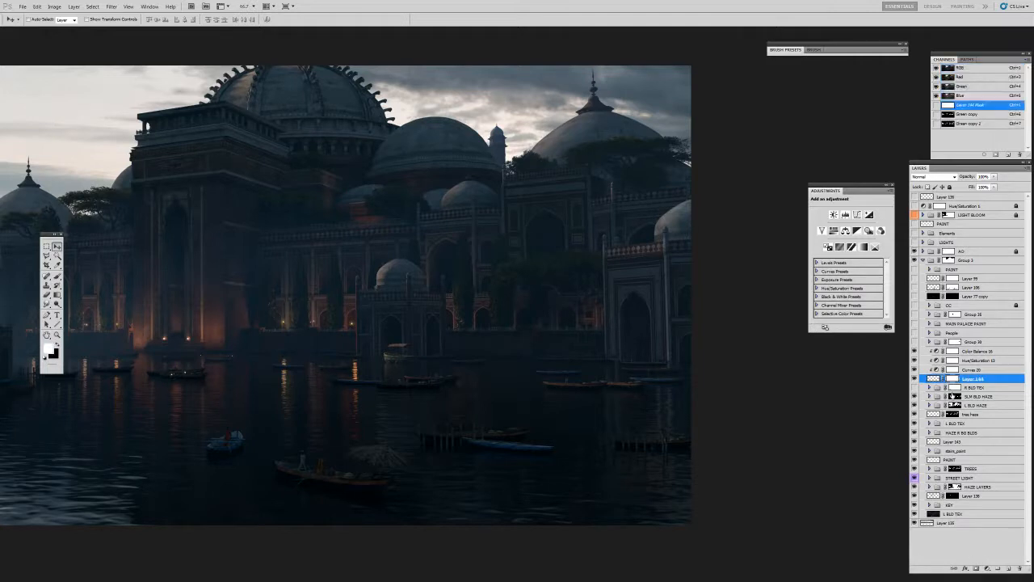
{"action": "key", "text": "z"}
{"action": "left_click", "coordinate": [619, 298]}
{"action": "left_click", "coordinate": [619, 297]}
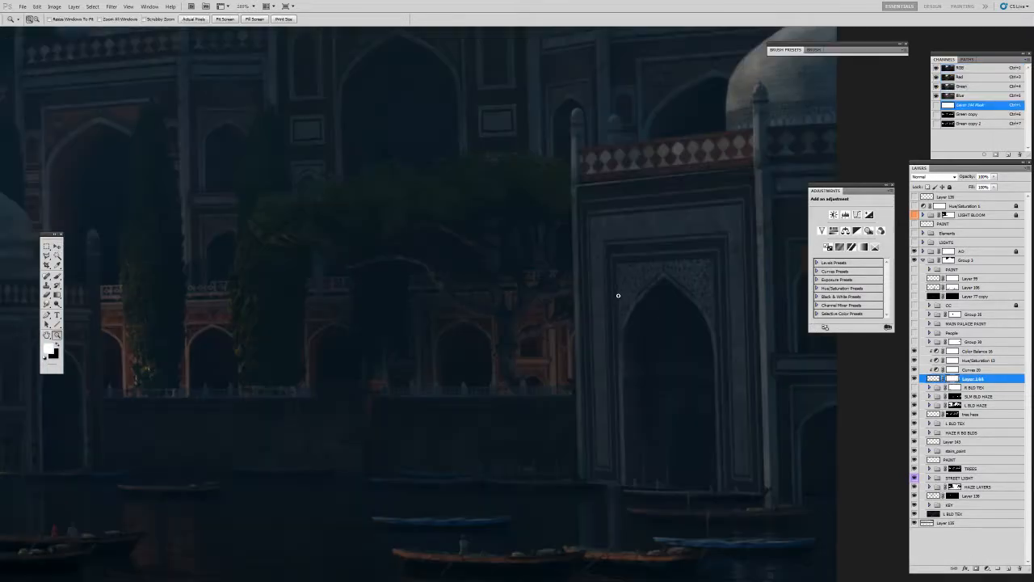
{"action": "key", "text": "b"}
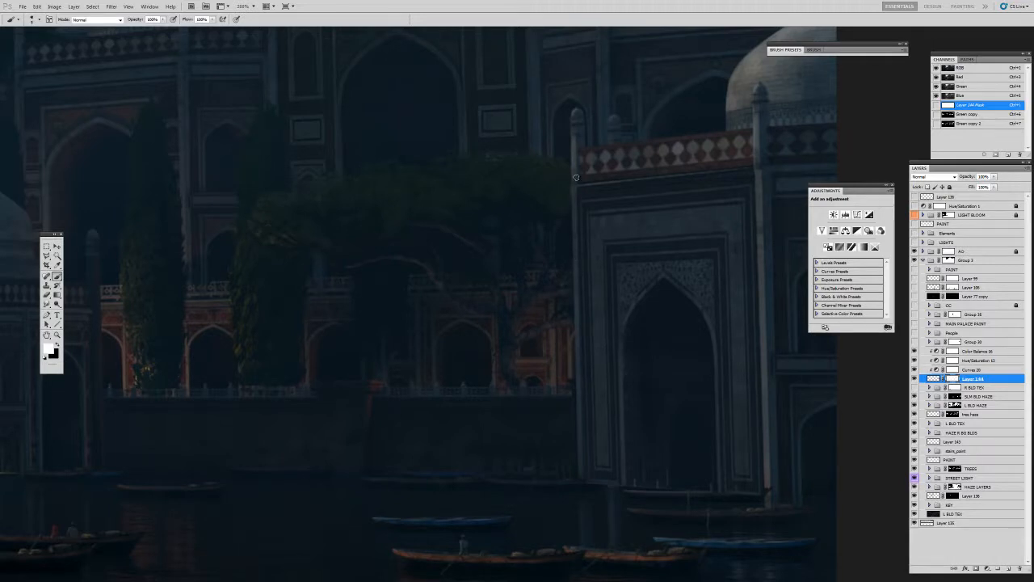
{"action": "left_click", "coordinate": [789, 50]}
{"action": "left_click", "coordinate": [792, 113]}
{"action": "key", "text": "bracketleft"}
{"action": "key", "text": "bracketleft"}
{"action": "key", "text": "bracketleft"}
{"action": "key", "text": "bracketleft"}
{"action": "key", "text": "bracketleft"}
{"action": "key", "text": "bracketleft"}
{"action": "key", "text": "bracketleft"}
{"action": "key", "text": "bracketleft"}
{"action": "key", "text": "bracketleft"}
{"action": "key", "text": "bracketleft"}
{"action": "key", "text": "bracketleft"}
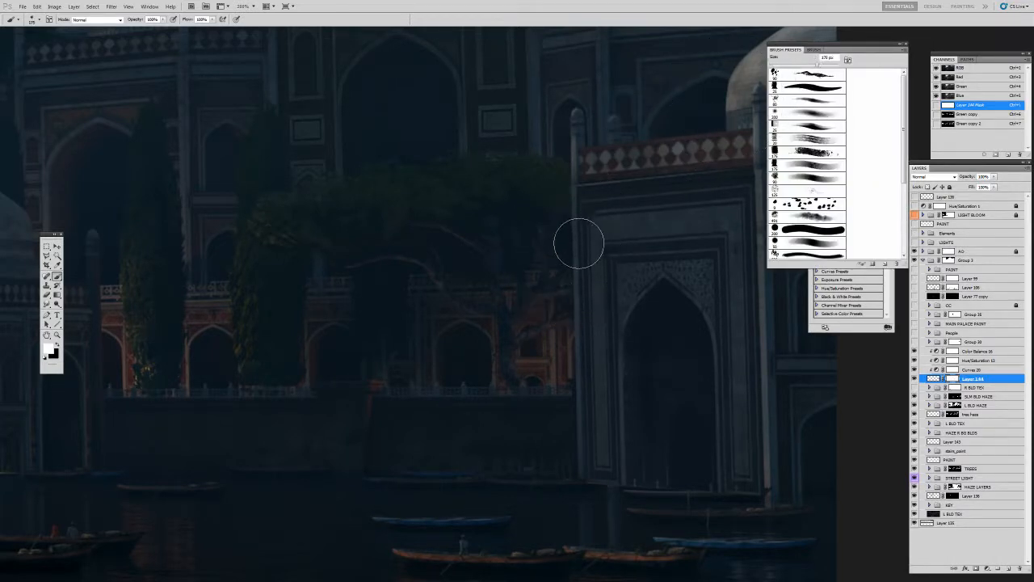
{"action": "key", "text": "bracketleft"}
{"action": "key", "text": "bracketleft"}
{"action": "key", "text": "bracketleft"}
{"action": "key", "text": "bracketleft"}
{"action": "key", "text": "bracketleft"}
{"action": "key", "text": "x"}
Paint on the arch layer's mask along the cornice below the balustrade and along the pillar beside the arch.
{"action": "scroll", "coordinate": [592, 226], "scroll_direction": "right", "scroll_amount": 2}
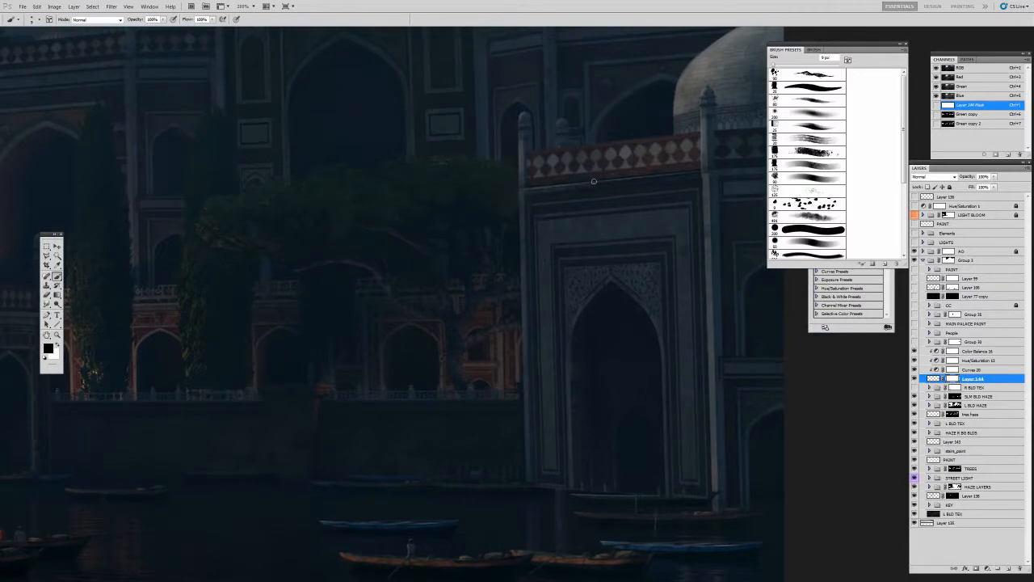
{"action": "left_click_drag", "start_coordinate": [508, 194], "coordinate": [672, 176]}
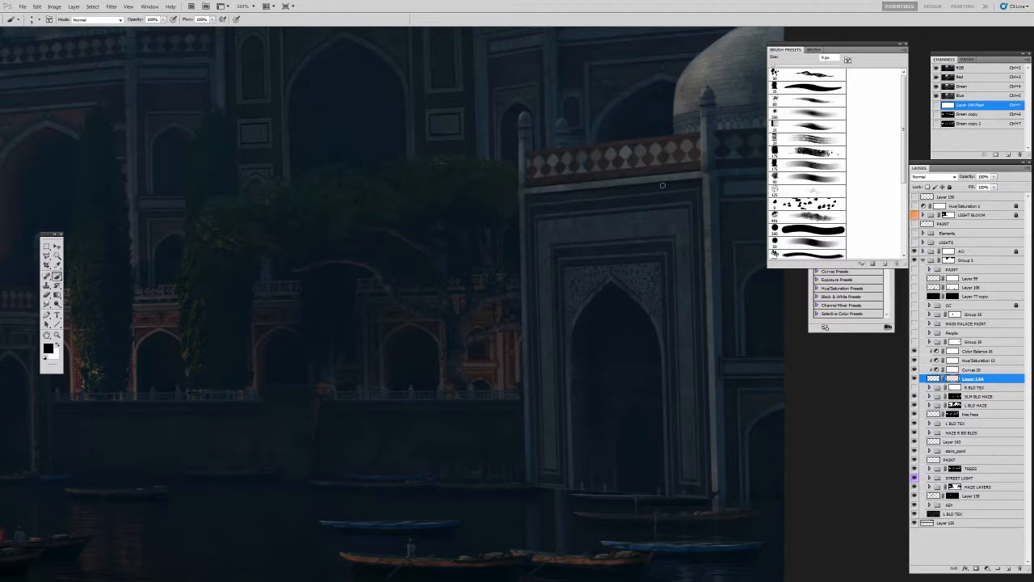
{"action": "key", "text": "x"}
{"action": "key", "text": "x"}
{"action": "left_click_drag", "start_coordinate": [707, 271], "coordinate": [704, 200]}
{"action": "key", "text": "x"}
{"action": "key", "text": "x"}
Switch to the Fotolia mosque photo and copy a polygonal selection of the decorative band above the main arch.
{"action": "key", "text": "z"}
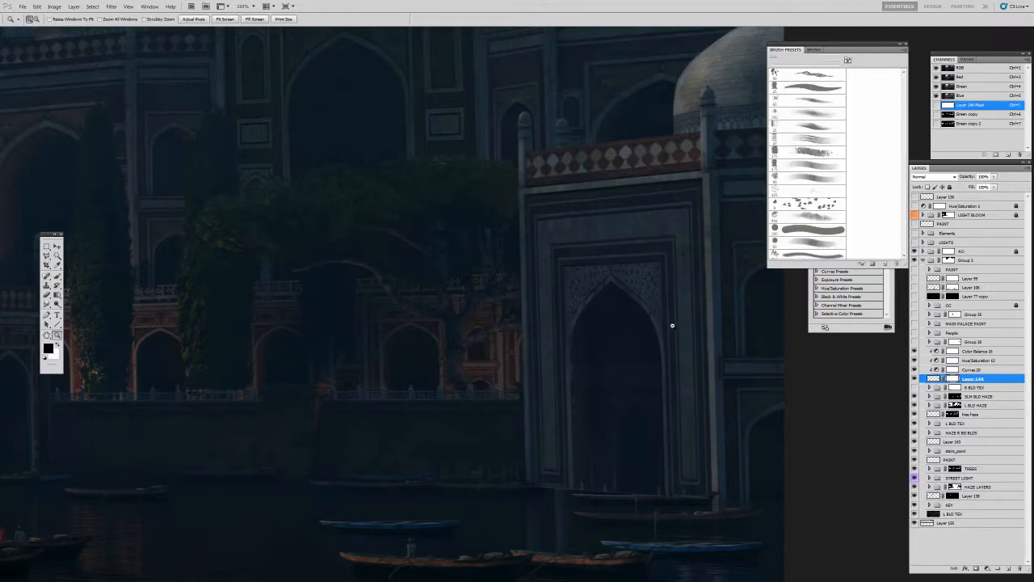
{"action": "key", "text": "ctrl+0"}
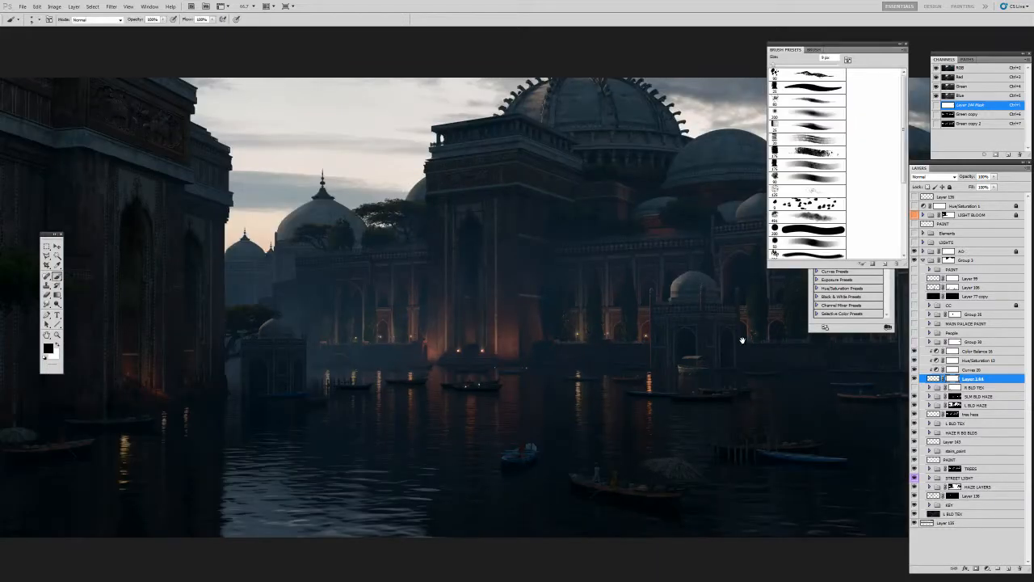
{"action": "left_click_drag", "start_coordinate": [746, 321], "coordinate": [721, 334]}
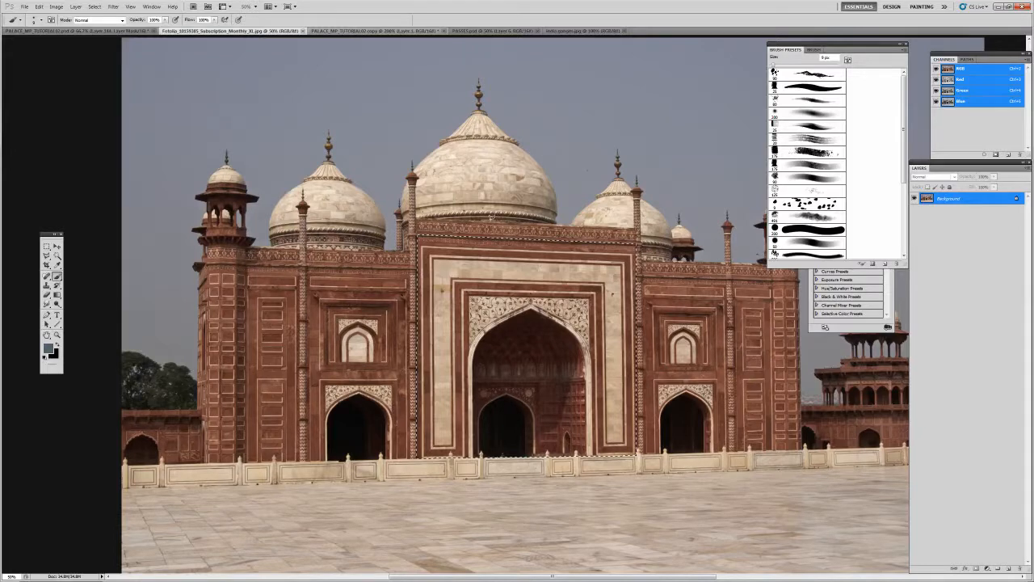
{"action": "key", "text": "z"}
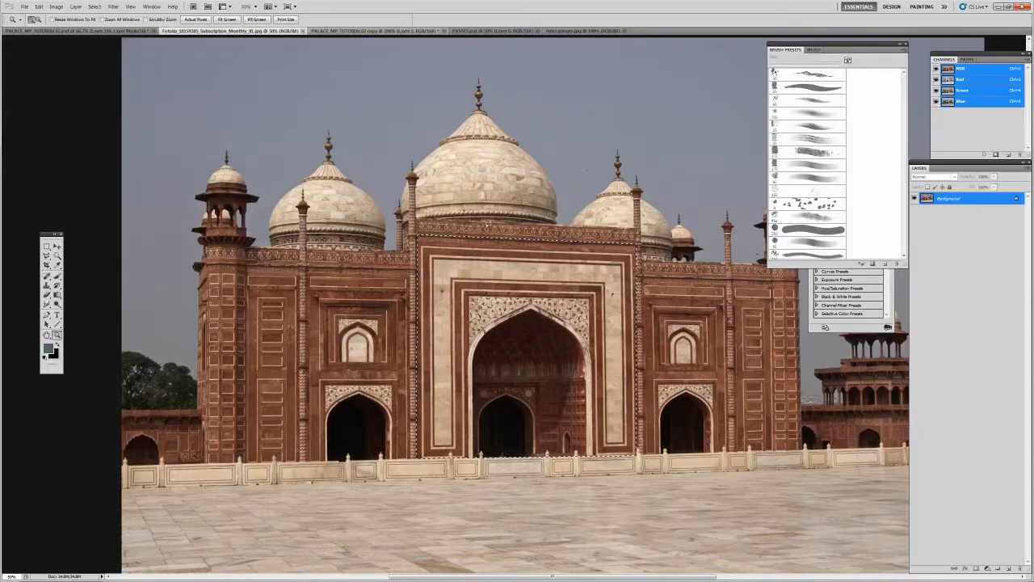
{"action": "left_click", "coordinate": [477, 226]}
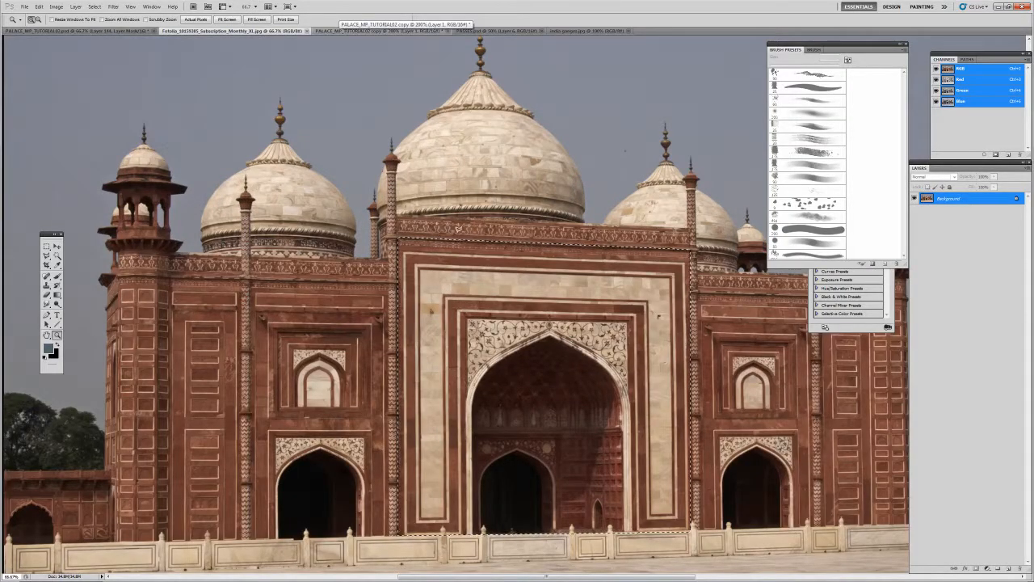
{"action": "key", "text": "l"}
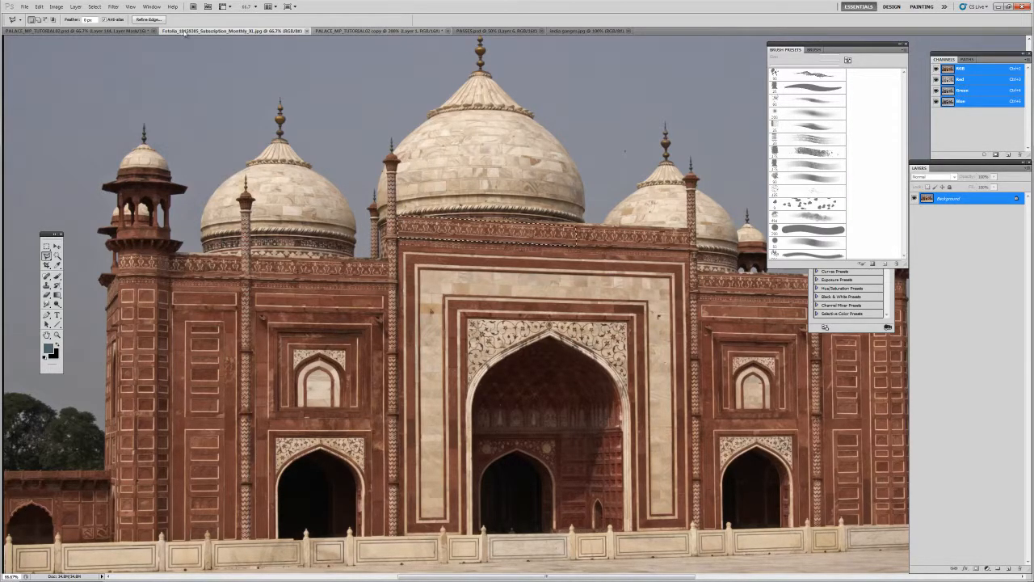
Paste the decorative band into PALACE_MP_TUTORIAL02.psd, place its layer above the arch's adjustments and move it toward the right-hand building.
{"action": "left_click", "coordinate": [112, 34]}
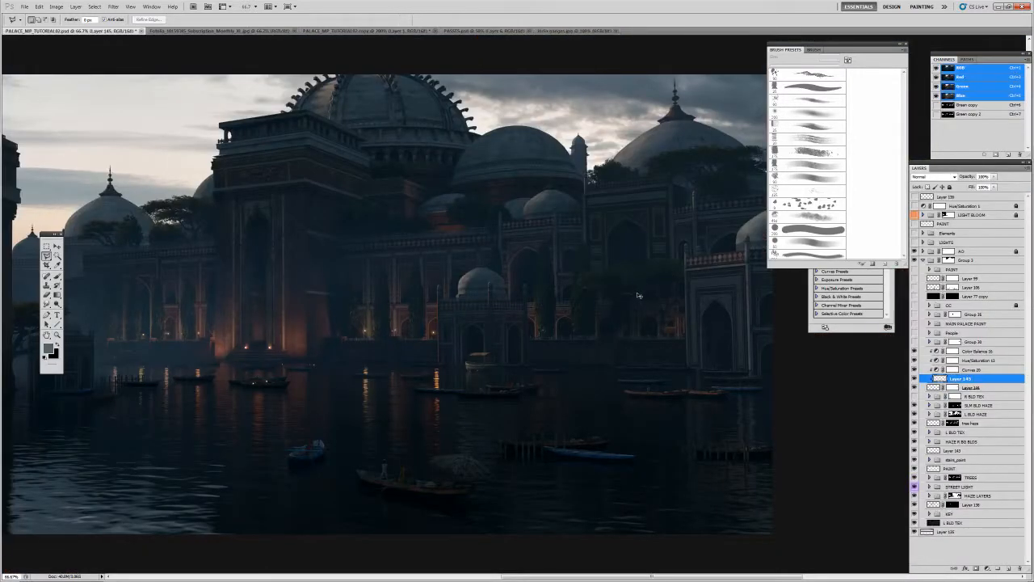
{"action": "left_click_drag", "start_coordinate": [969, 378], "coordinate": [974, 347]}
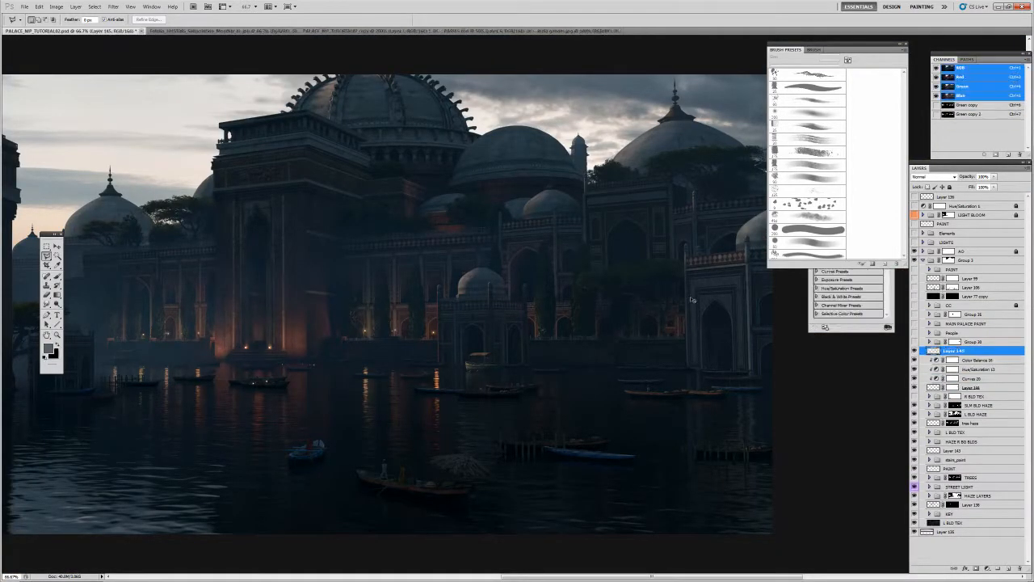
{"action": "key", "text": "ctrl+v"}
{"action": "key", "text": "v"}
{"action": "left_click_drag", "start_coordinate": [663, 276], "coordinate": [796, 238]}
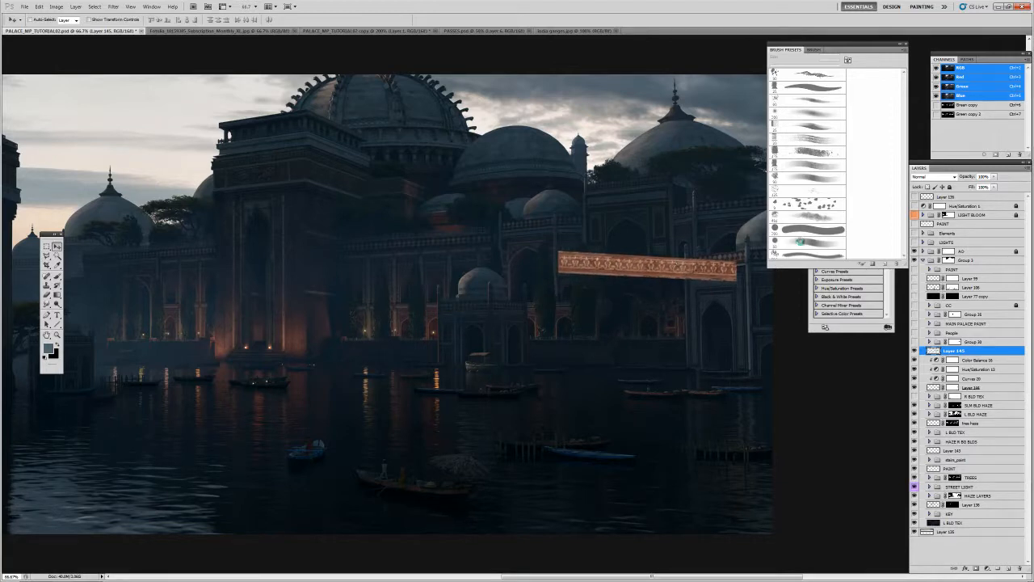
Delete the pasted band layer, then the arch texture layer with its Curves, Hue/Saturation and Color Balance adjustments.
{"action": "key", "text": "Delete"}
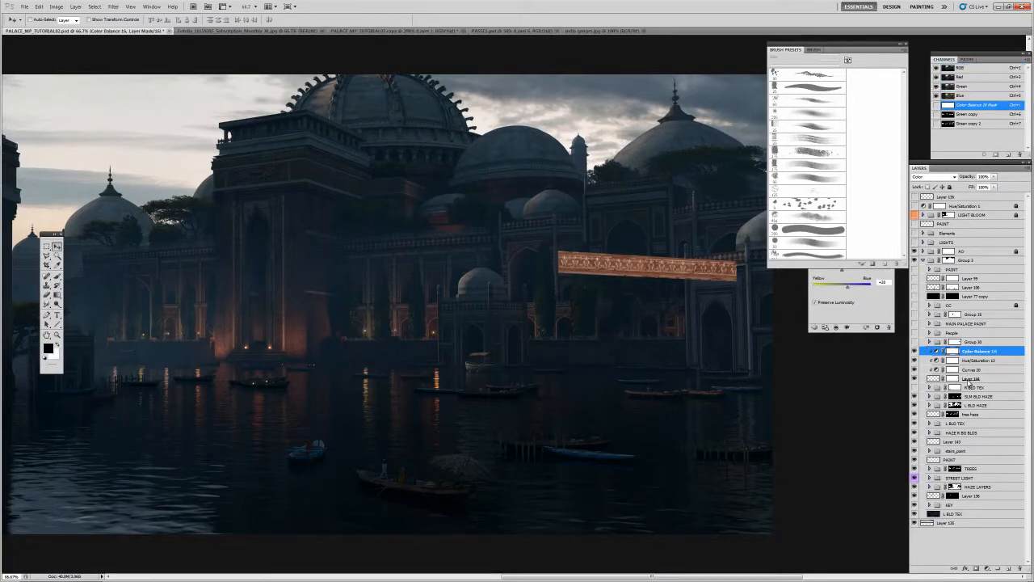
{"action": "left_click", "coordinate": [937, 379], "text": "shift"}
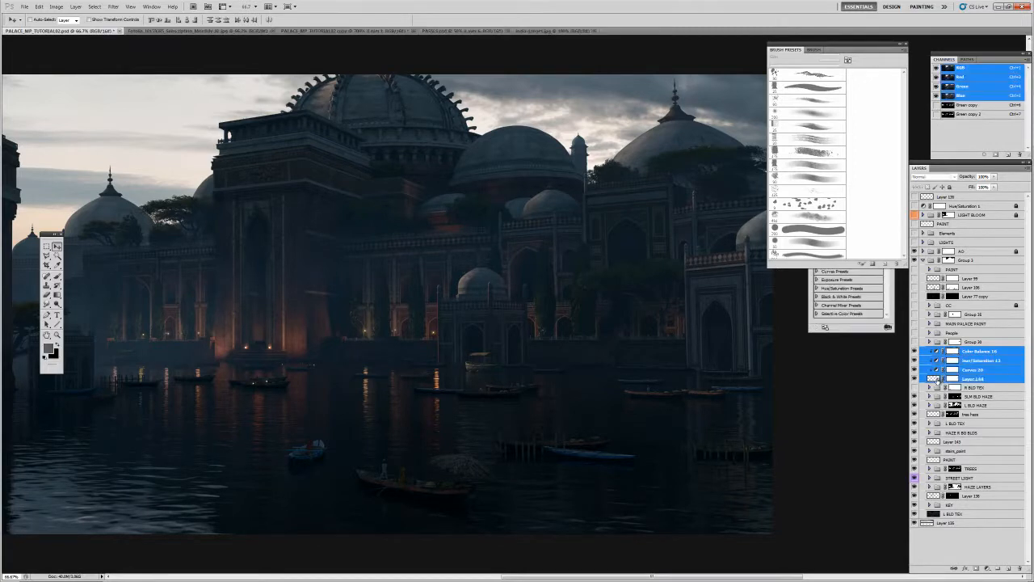
{"action": "key", "text": "Delete"}
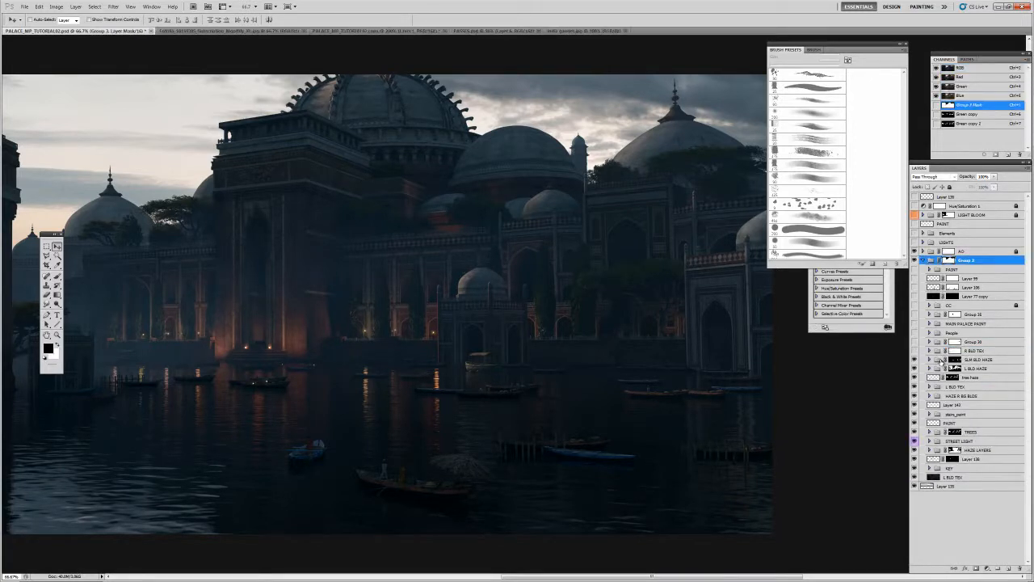
Turn on the R BLD TEX group's visibility and select the SLM BLD HAZE group.
{"action": "left_click", "coordinate": [937, 360]}
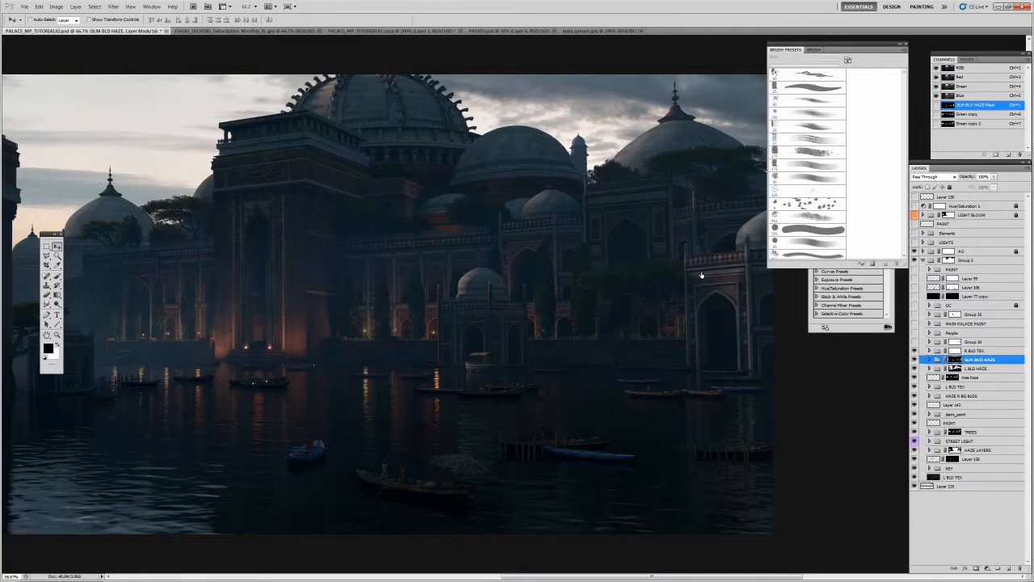
{"action": "key", "text": "z"}
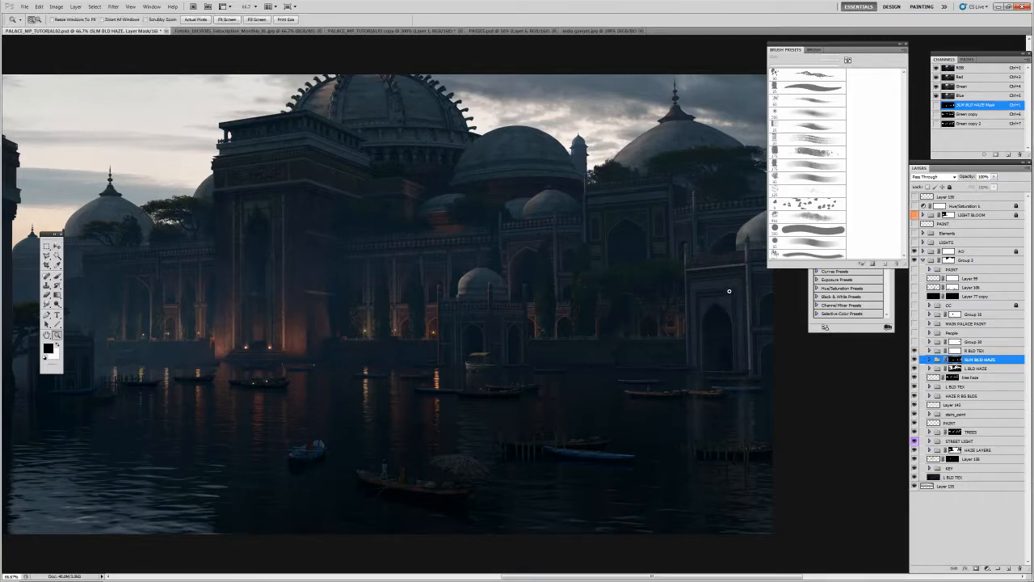
{"action": "left_click", "coordinate": [727, 277]}
{"action": "left_click_drag", "start_coordinate": [722, 272], "coordinate": [695, 284]}
{"action": "left_click_drag", "start_coordinate": [711, 389], "coordinate": [694, 364]}
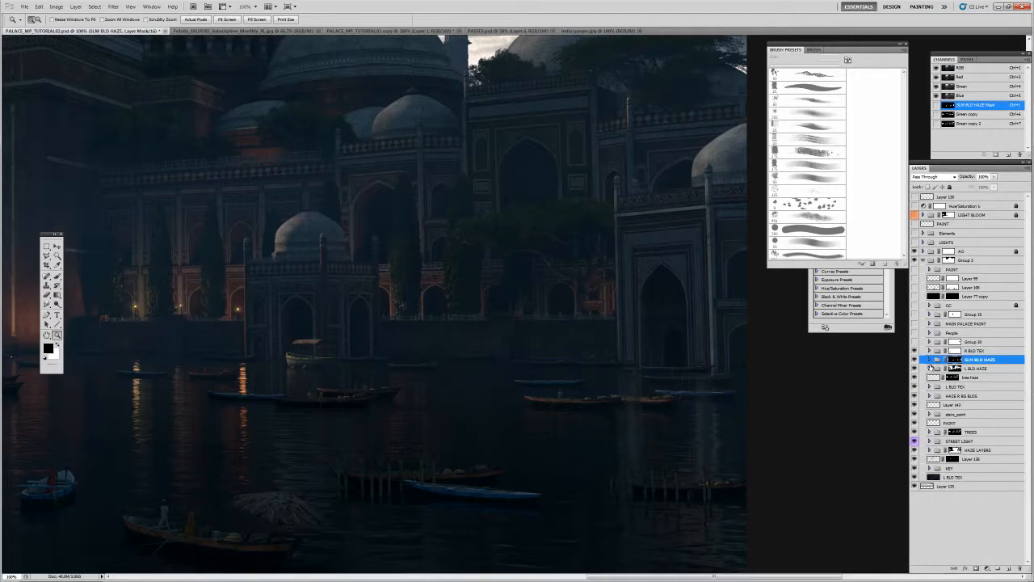
Examine the haze layer nested in the SLM BLD HAZE group and compare the right-hand building with and without the haze.
{"action": "left_click", "coordinate": [937, 360]}
{"action": "left_click", "coordinate": [928, 360]}
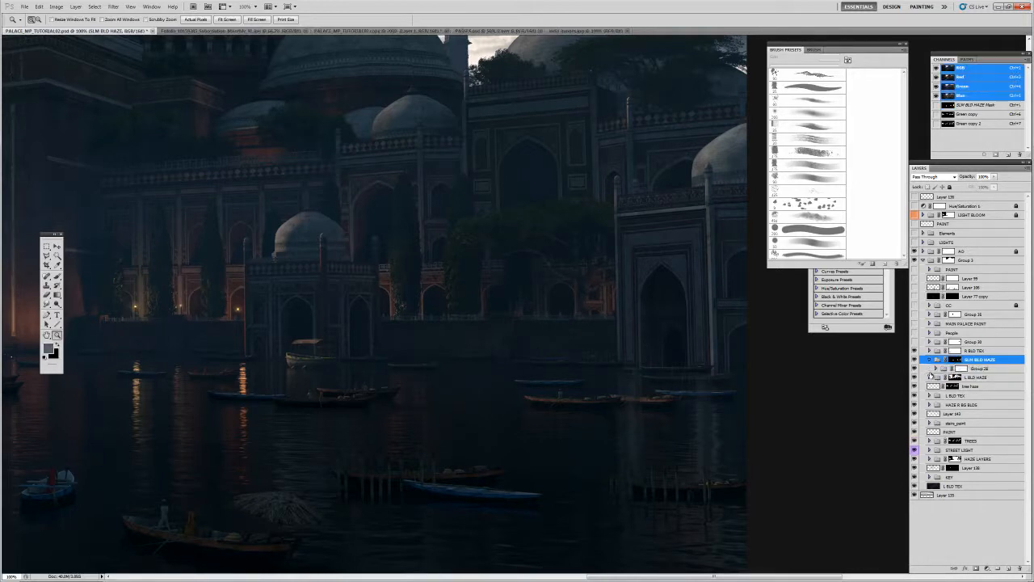
{"action": "left_click", "coordinate": [935, 368]}
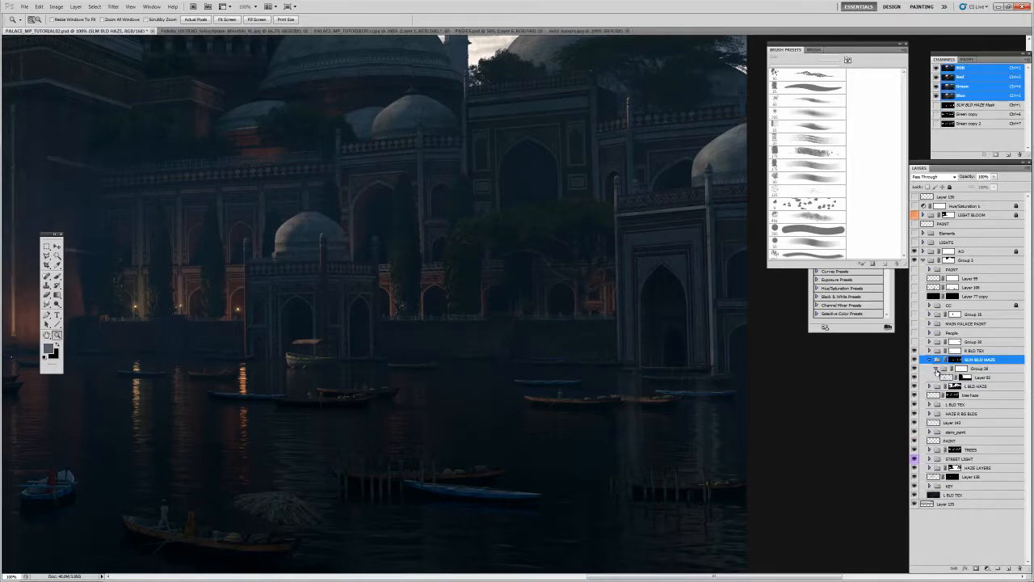
{"action": "left_click", "coordinate": [944, 378]}
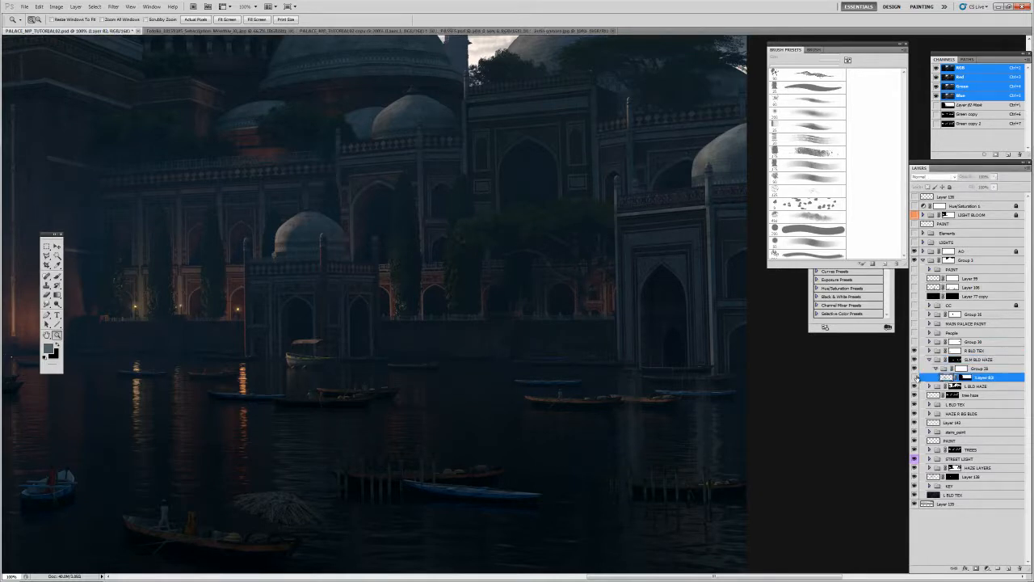
{"action": "left_click", "coordinate": [936, 369]}
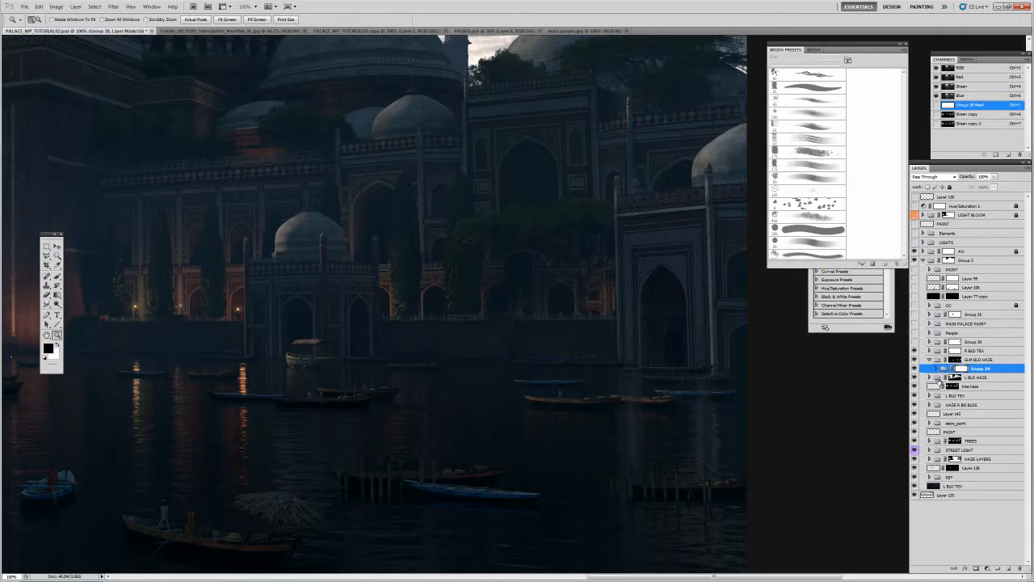
{"action": "left_click", "coordinate": [936, 368]}
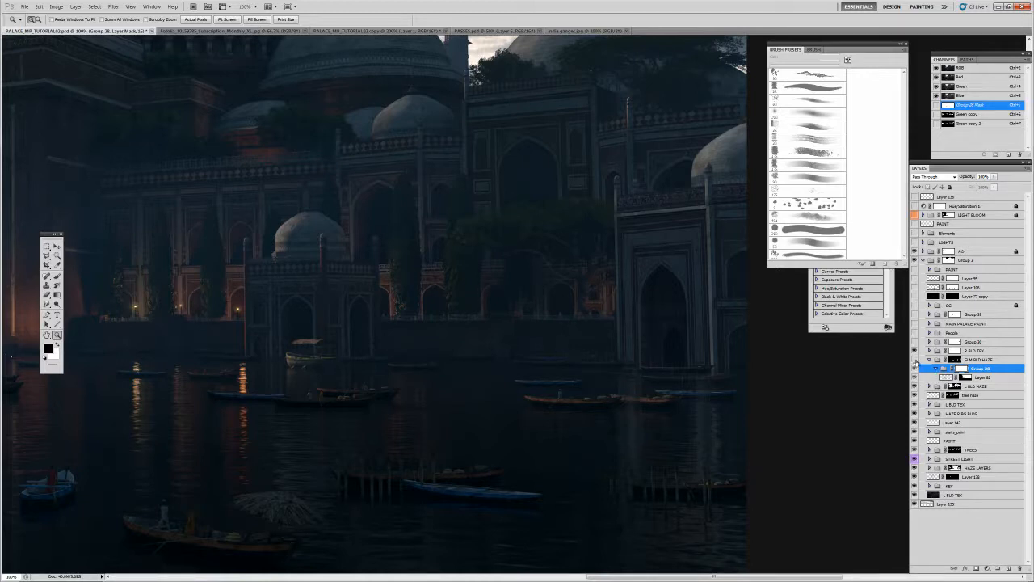
{"action": "left_click", "coordinate": [914, 360]}
{"action": "left_click", "coordinate": [930, 360]}
Expand the R BLD TEX group and compare the building's water reflection with the Color Balance 9 copy 2 layer hidden and shown.
{"action": "left_click", "coordinate": [934, 351]}
{"action": "left_click", "coordinate": [930, 351]}
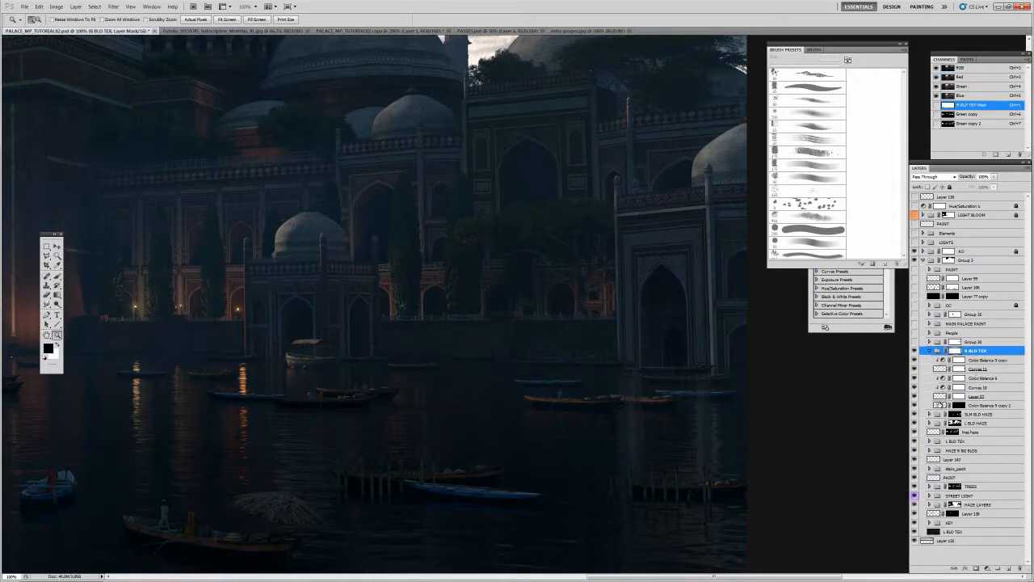
{"action": "left_click", "coordinate": [939, 405]}
{"action": "left_click", "coordinate": [915, 405]}
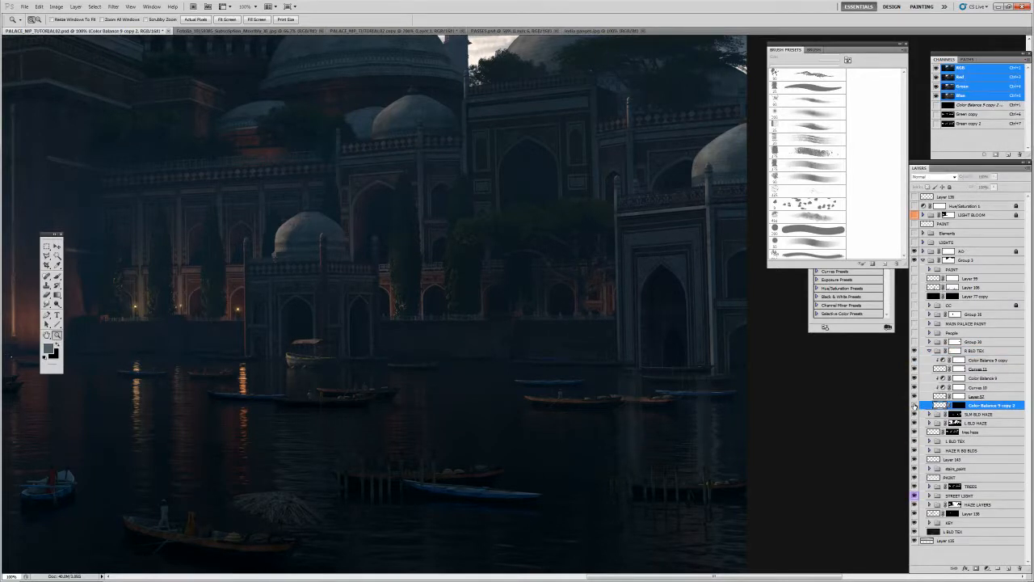
{"action": "left_click", "coordinate": [915, 406]}
{"action": "key", "text": "v"}
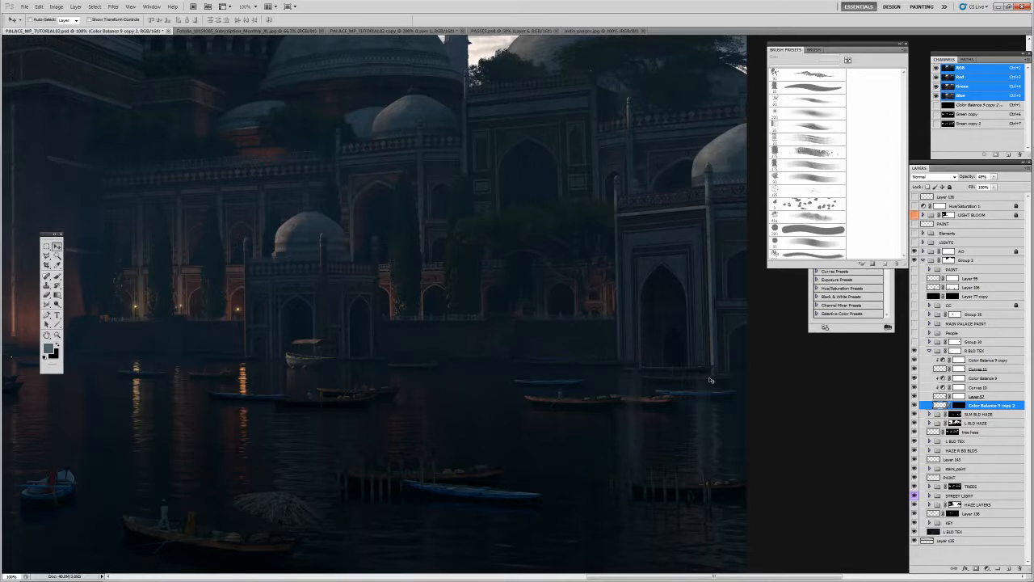
{"action": "left_click", "coordinate": [915, 405]}
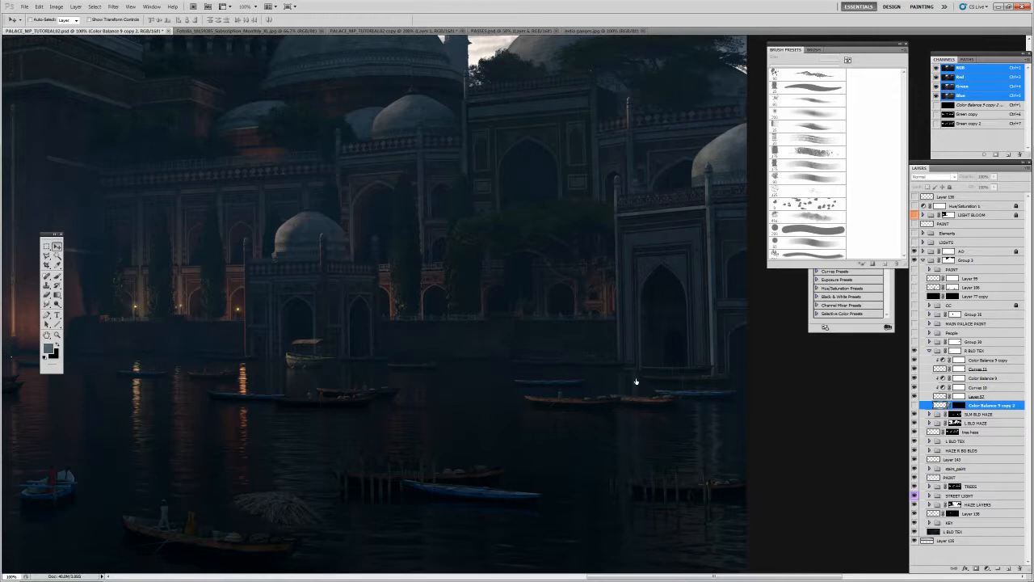
{"action": "left_click", "coordinate": [916, 404]}
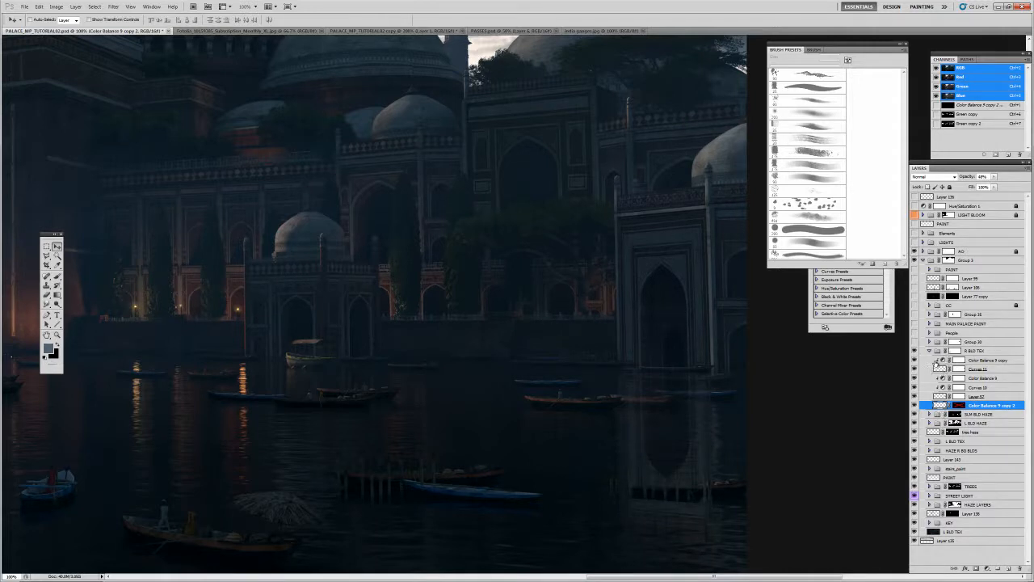
Duplicate Layer 57 to the top of the R BLD TEX group and begin a free transform on the copy.
{"action": "left_click", "coordinate": [942, 395]}
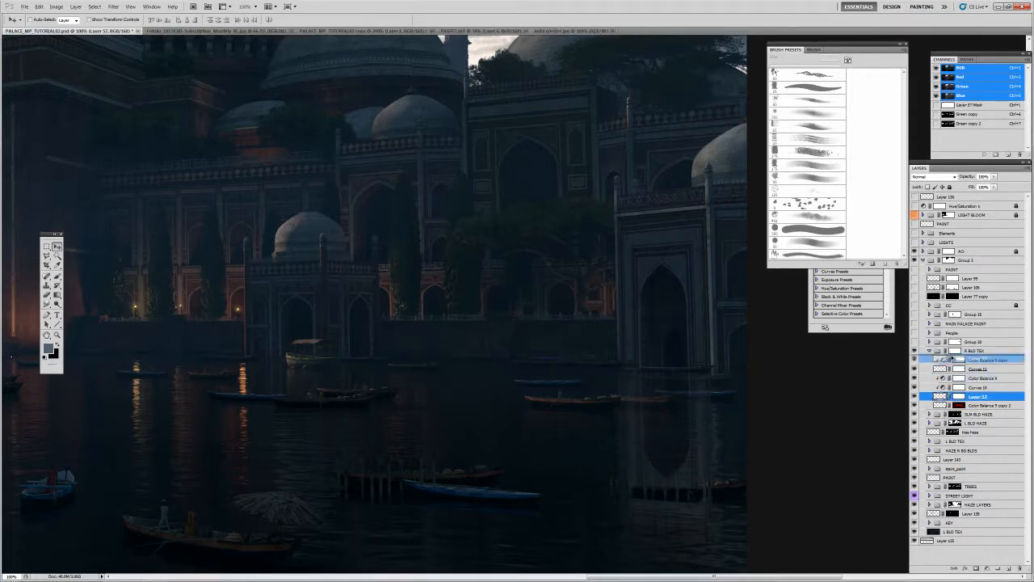
{"action": "left_click_drag", "start_coordinate": [952, 356], "coordinate": [952, 358]}
{"action": "key", "text": "ctrl+t"}
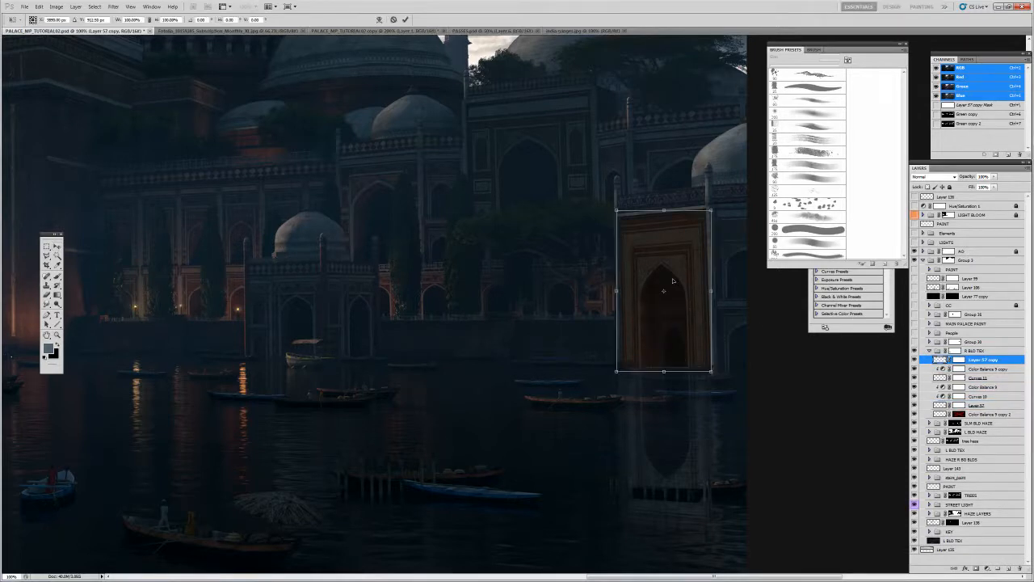
{"action": "right_click", "coordinate": [672, 280]}
{"action": "left_click", "coordinate": [695, 394]}
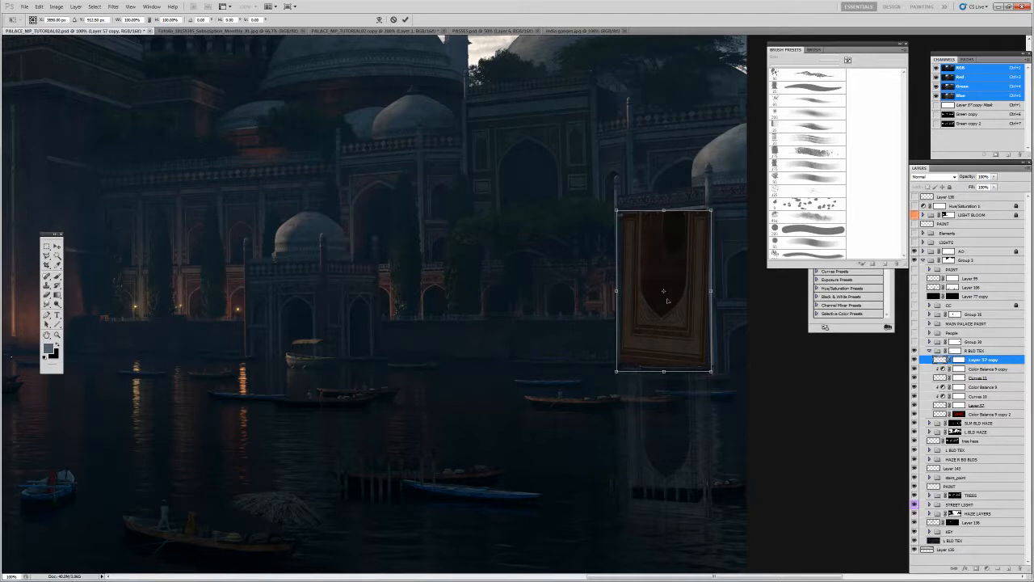
{"action": "key", "text": "ctrl+z"}
Set the transform's reference point at the arch copy's bottom edge and flip the copy vertically into the water.
{"action": "left_click_drag", "start_coordinate": [664, 293], "coordinate": [660, 339]}
{"action": "right_click", "coordinate": [660, 315]}
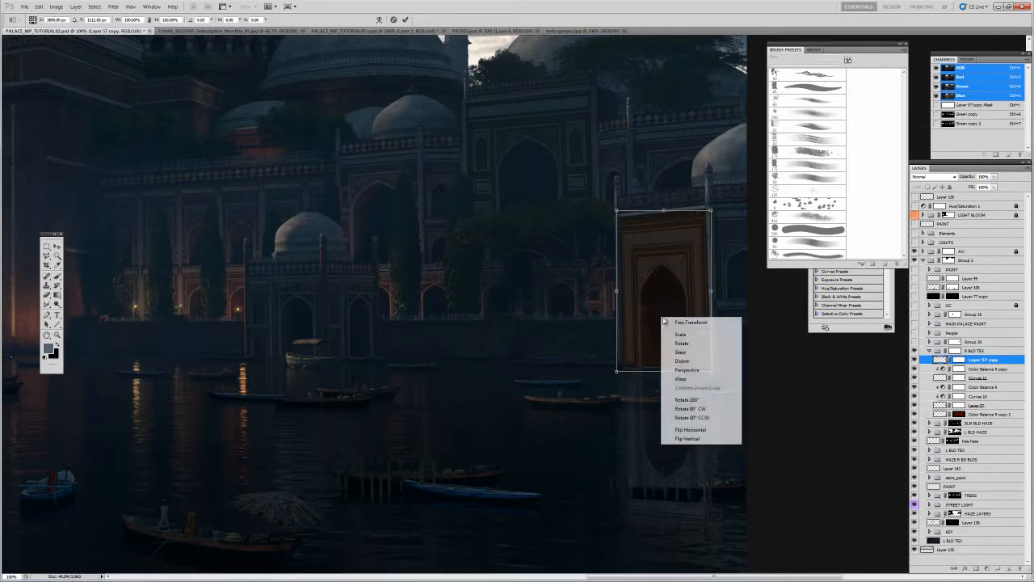
{"action": "left_click", "coordinate": [685, 441]}
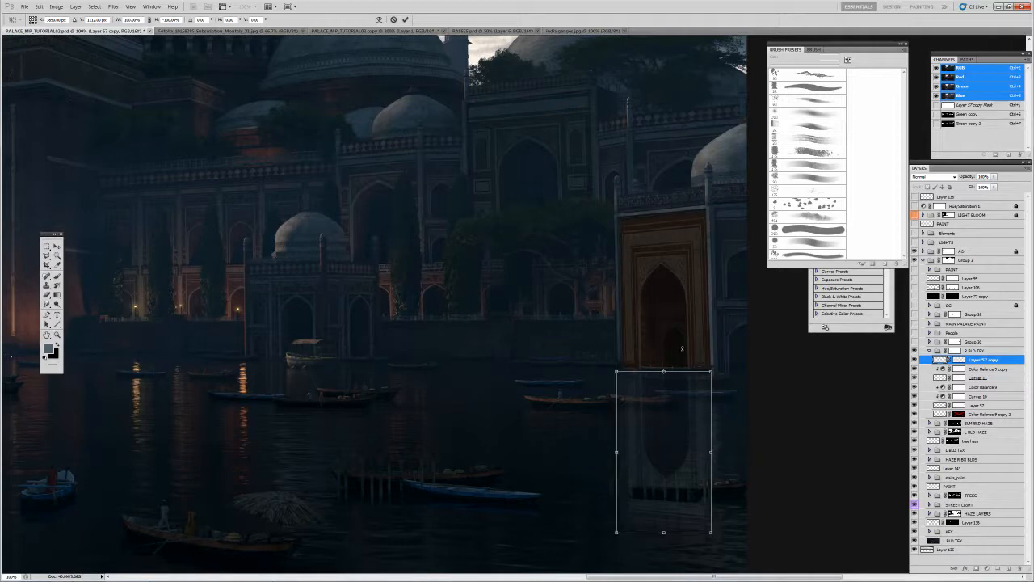
{"action": "right_click", "coordinate": [657, 416]}
{"action": "left_click", "coordinate": [685, 449]}
{"action": "left_click_drag", "start_coordinate": [664, 535], "coordinate": [674, 537]}
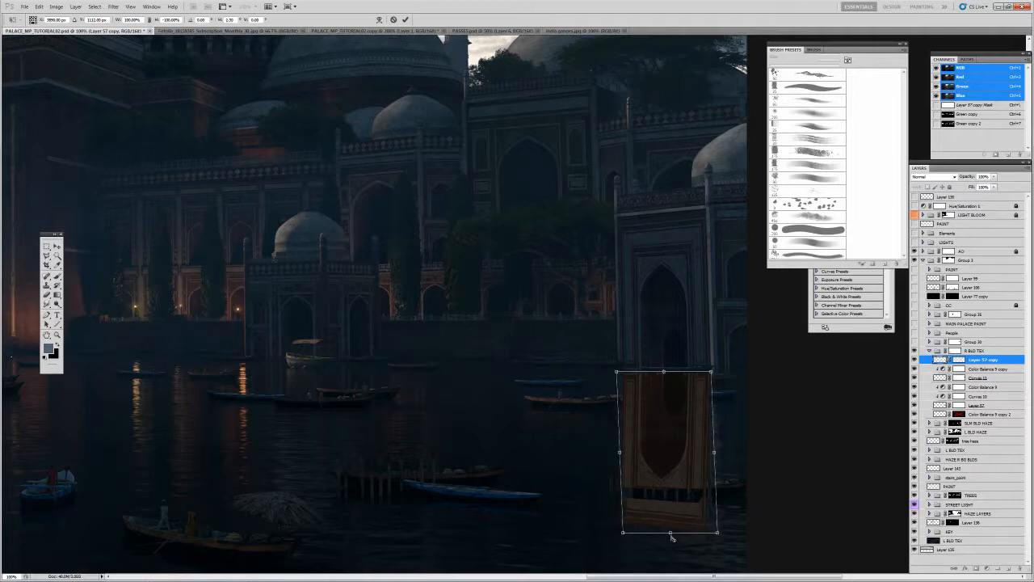
{"action": "left_click_drag", "start_coordinate": [672, 535], "coordinate": [673, 536]}
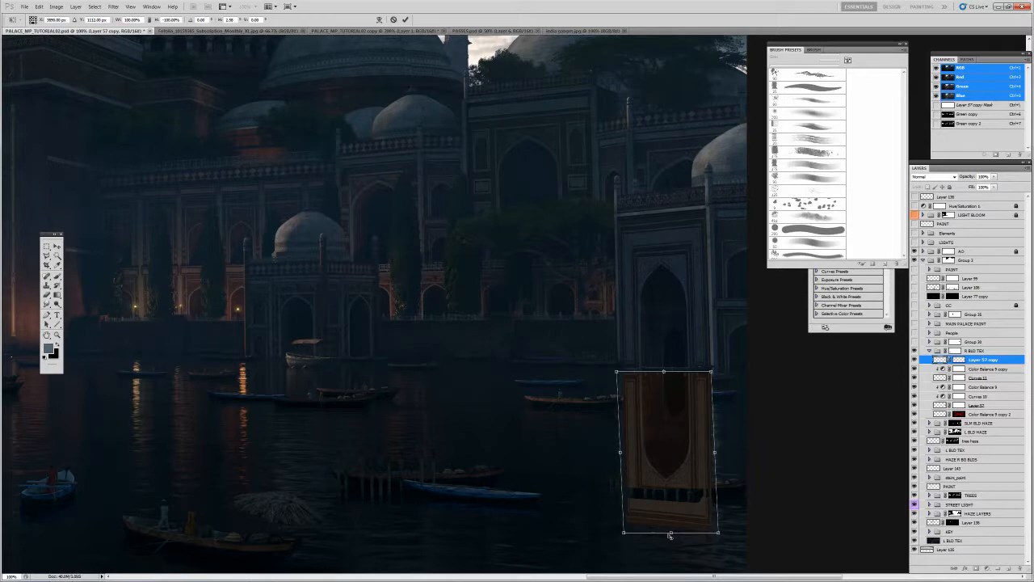
{"action": "key", "text": "ctrl+z"}
Skew the sides of the flipped arch copy vertically to meet the building's base at the waterline and apply the transform.
{"action": "right_click", "coordinate": [640, 398]}
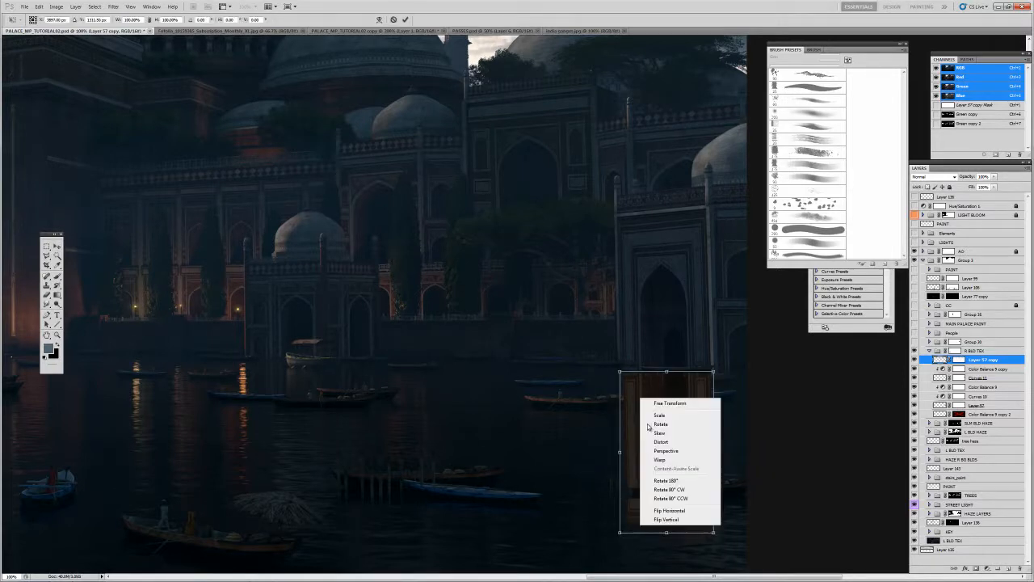
{"action": "left_click", "coordinate": [657, 435]}
{"action": "left_click_drag", "start_coordinate": [621, 450], "coordinate": [623, 456]}
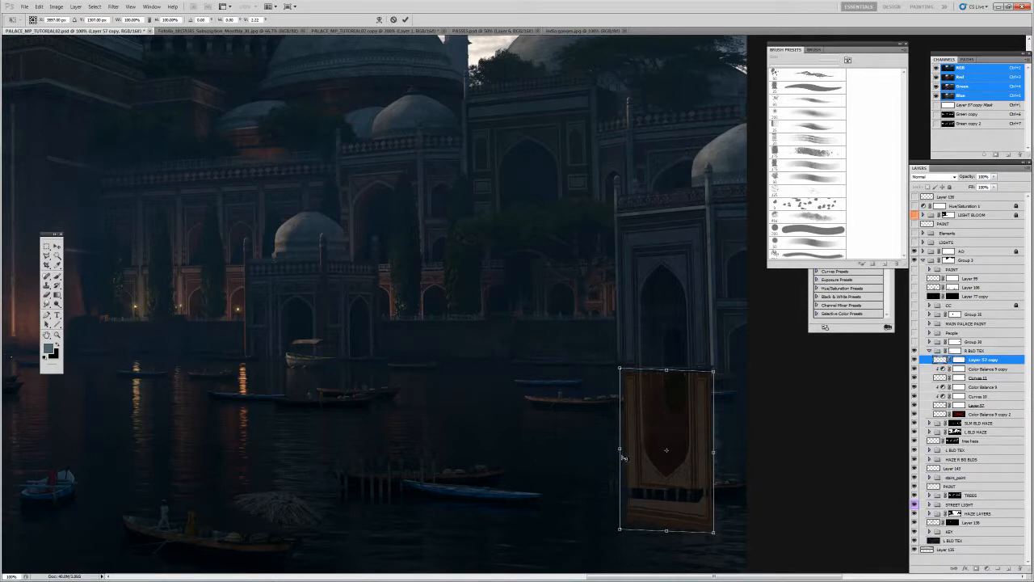
{"action": "left_click_drag", "start_coordinate": [715, 453], "coordinate": [715, 452]}
{"action": "key", "text": "Return"}
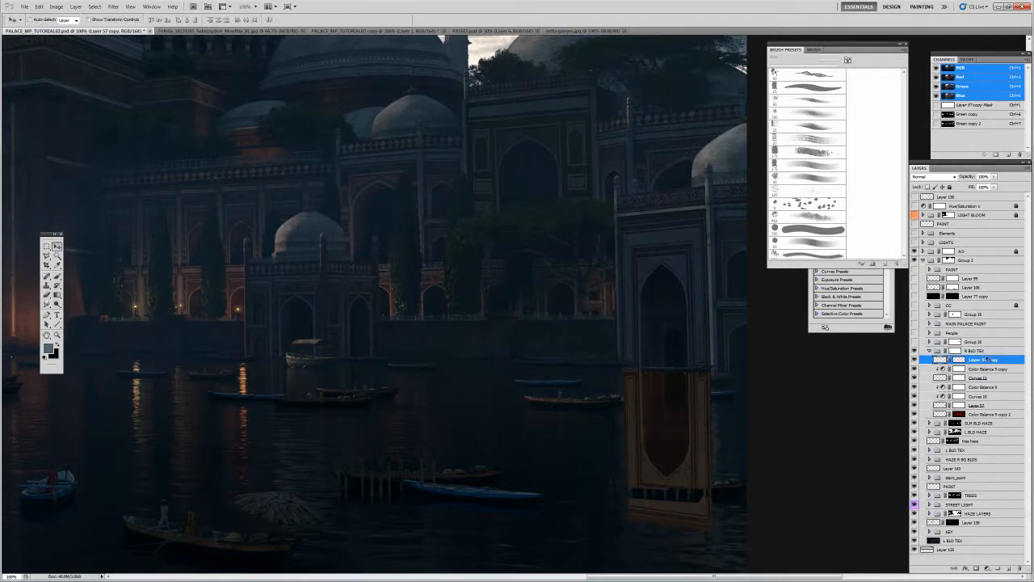
Hide the Layer 57 copy, and re-enable and target the layer mask of Color Balance 9 copy 2.
{"action": "left_click", "coordinate": [916, 360]}
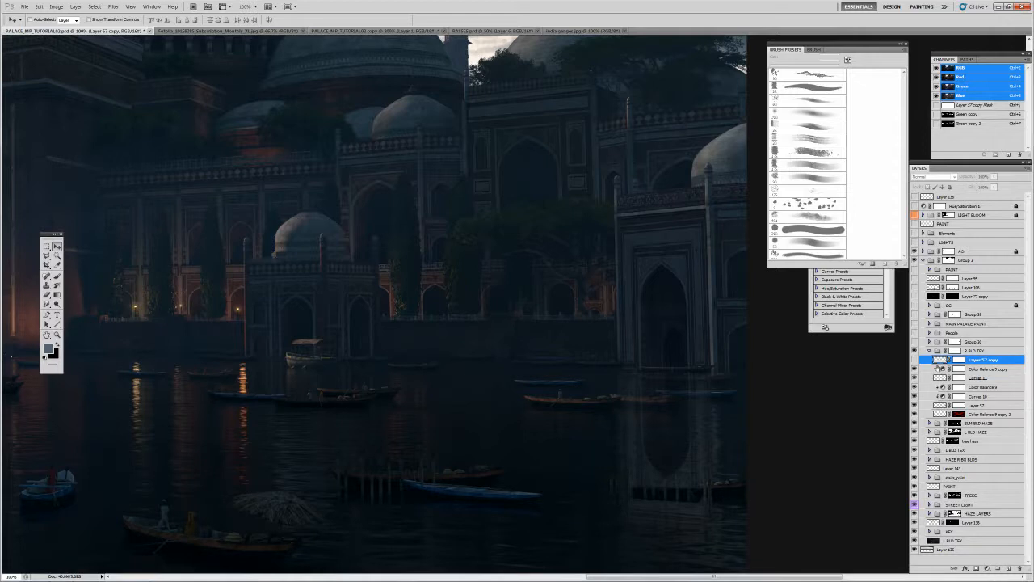
{"action": "left_click", "coordinate": [941, 414]}
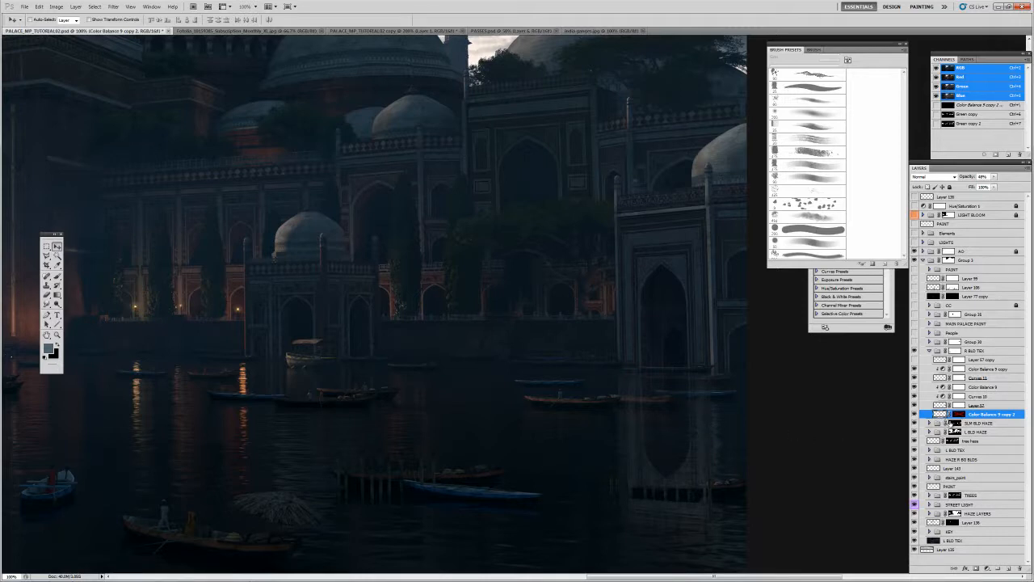
{"action": "left_click", "coordinate": [960, 415]}
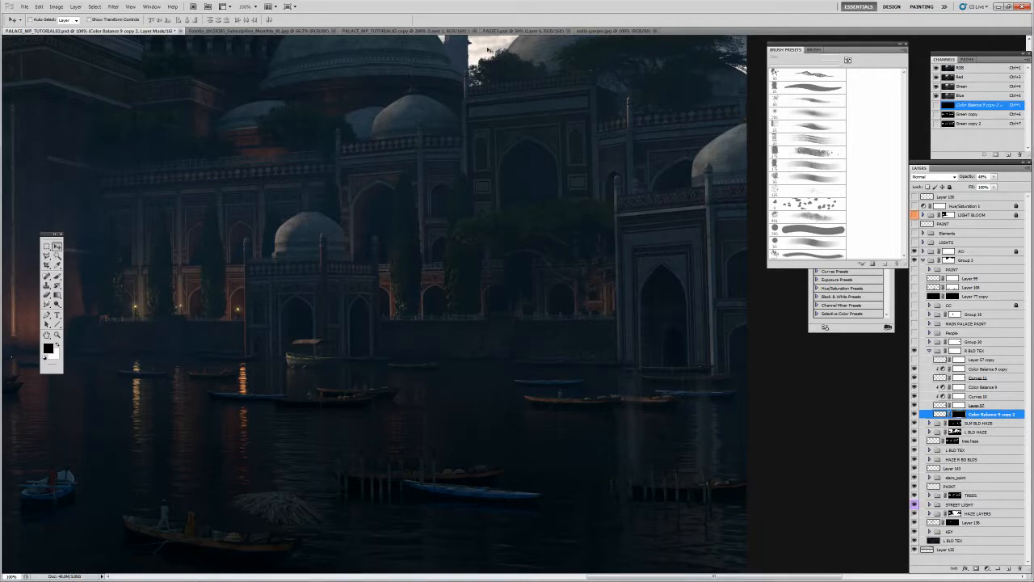
Switch to PASSES.psd, show only the Background layer with the blue boat pass, and copy its entire content.
{"action": "left_click", "coordinate": [497, 30]}
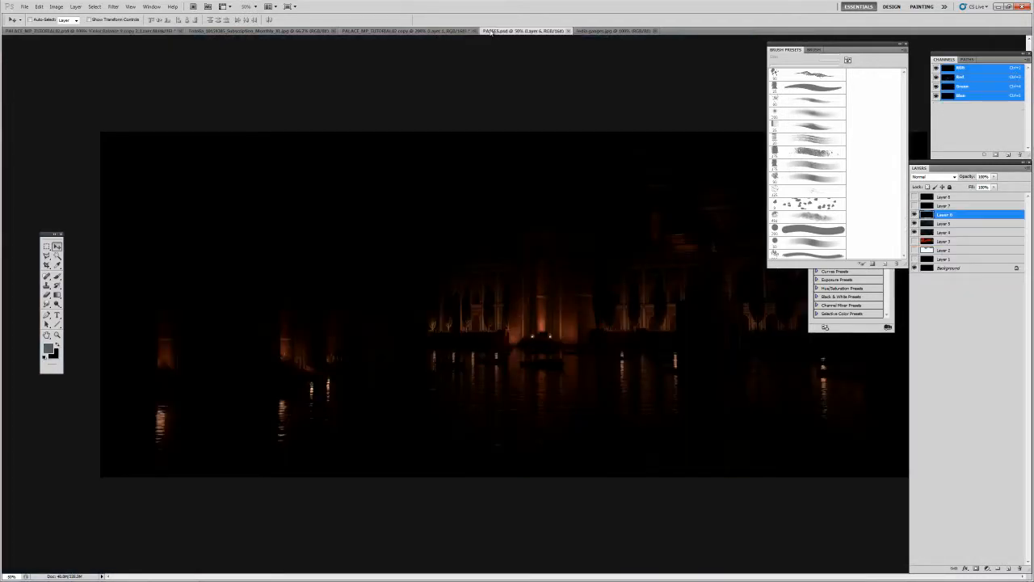
{"action": "left_click", "coordinate": [915, 225]}
{"action": "left_click", "coordinate": [914, 232]}
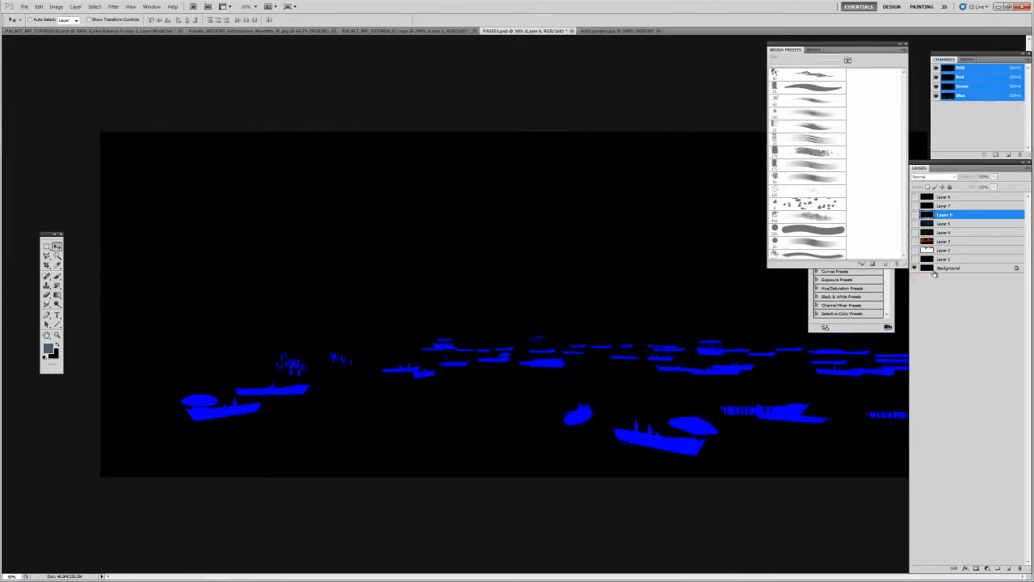
{"action": "left_click", "coordinate": [930, 272]}
{"action": "key", "text": "ctrl+a"}
Paste the boat pass above the PAINT layer in PALACE_MP_TUTORIAL02.psd, load its blue channel as a selection and hide the pass.
{"action": "left_click", "coordinate": [146, 31]}
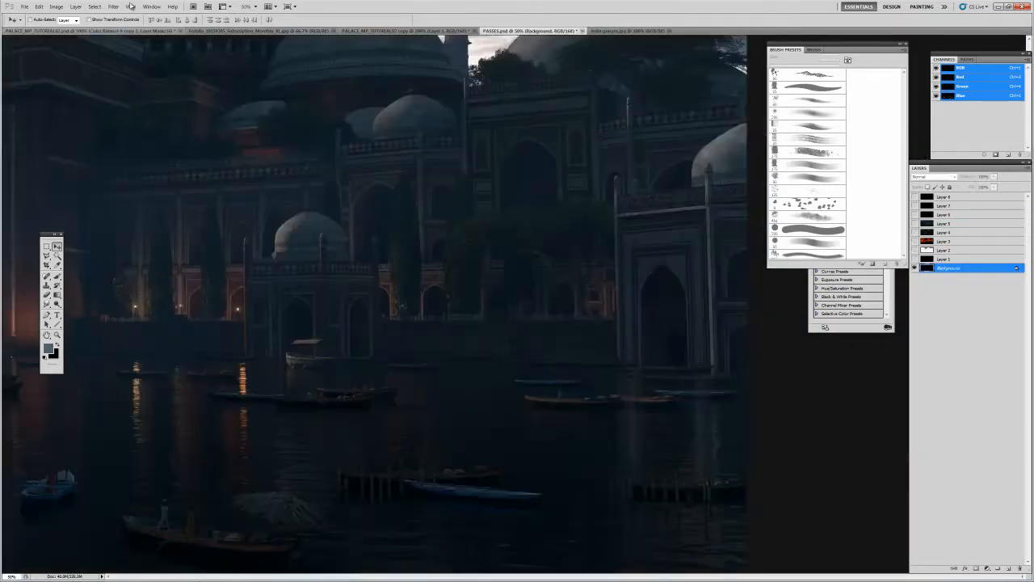
{"action": "left_click", "coordinate": [931, 227]}
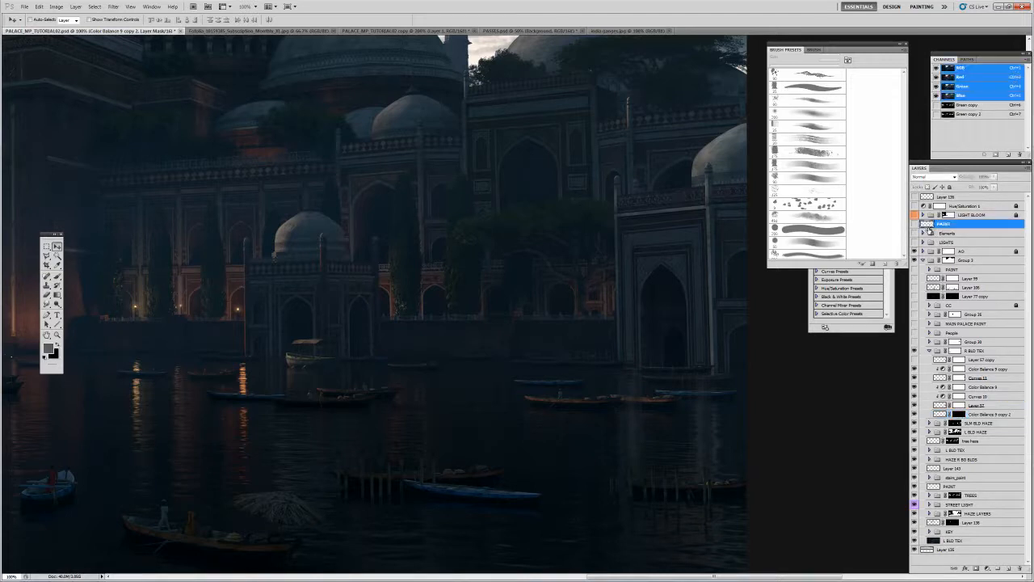
{"action": "key", "text": "ctrl+v"}
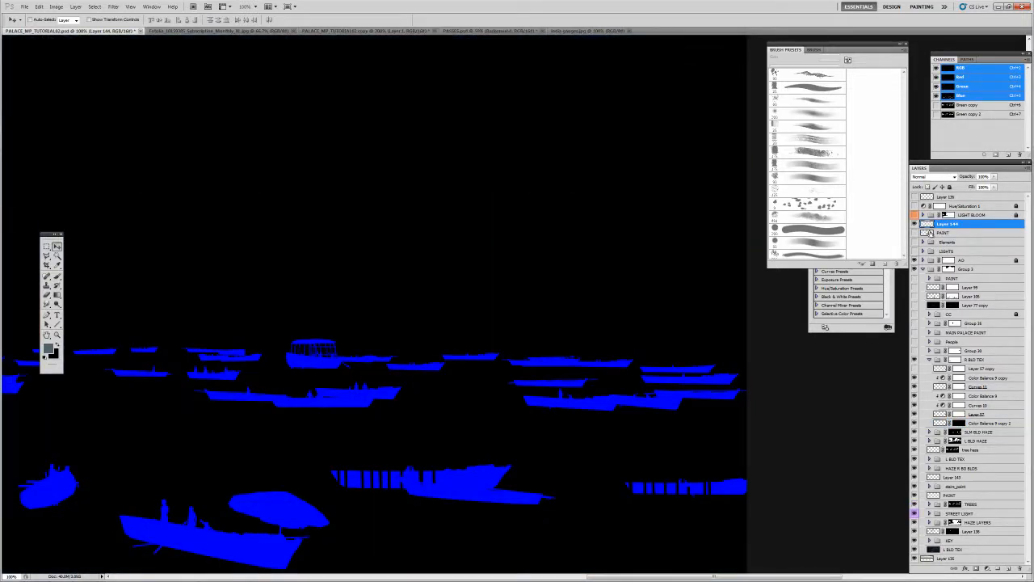
{"action": "left_click", "coordinate": [950, 97], "text": "ctrl"}
{"action": "left_click", "coordinate": [914, 225]}
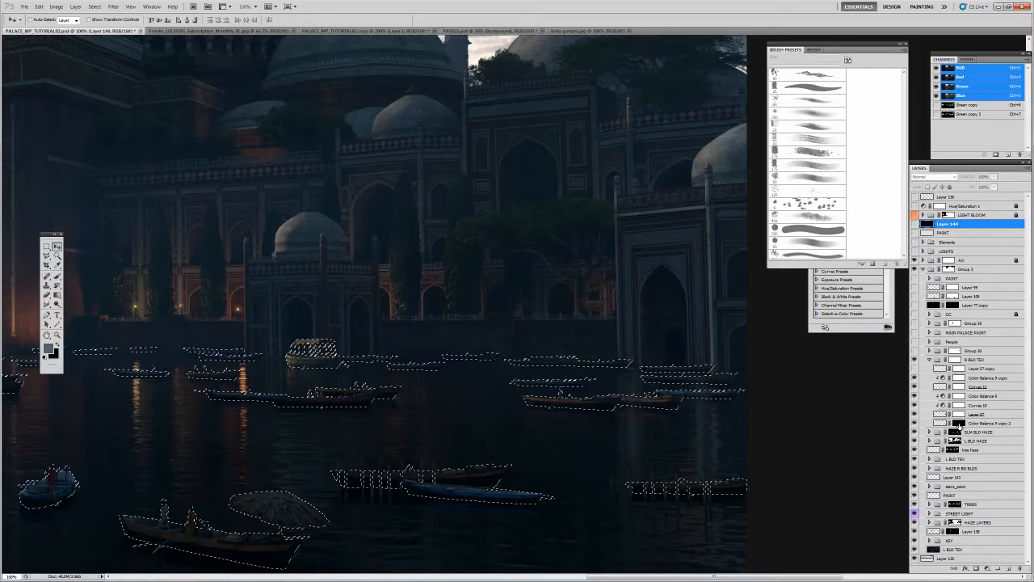
Mask the boats out of the Color Balance 9 copy 2 layer with a brush on its layer mask, hiding the selection outline.
{"action": "left_click", "coordinate": [958, 423]}
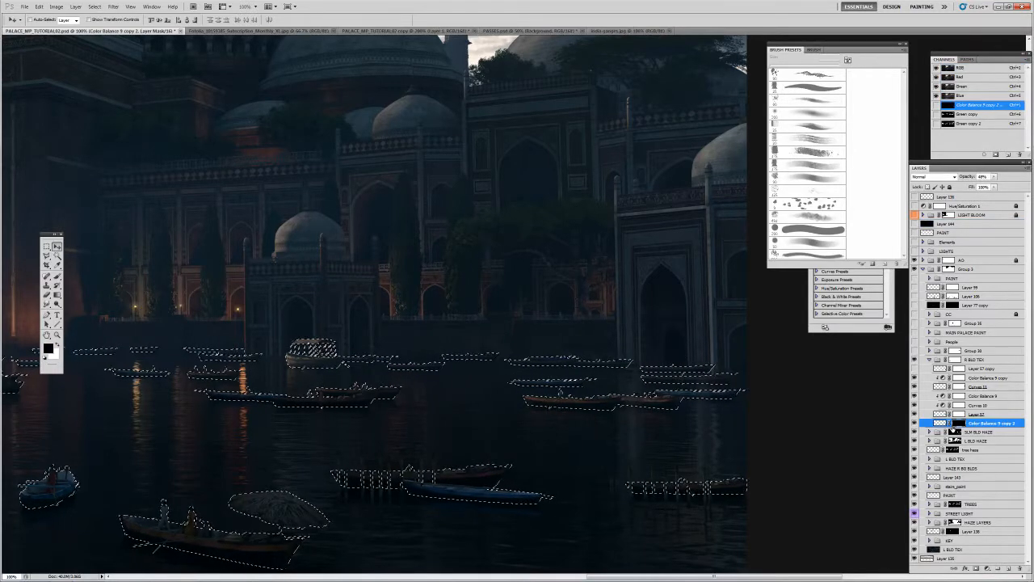
{"action": "key", "text": "ctrl+h"}
{"action": "key", "text": "b"}
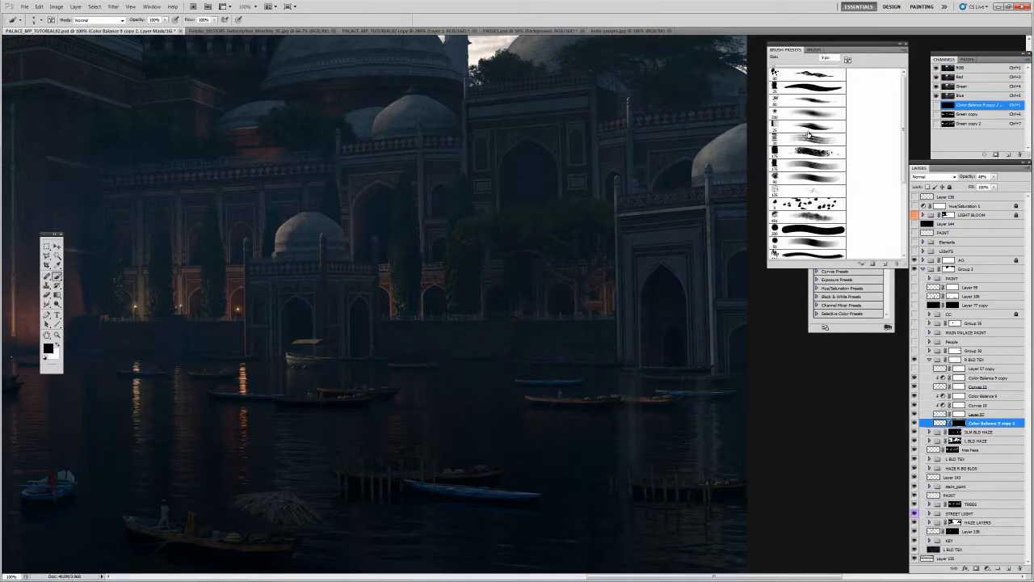
{"action": "left_click", "coordinate": [812, 90]}
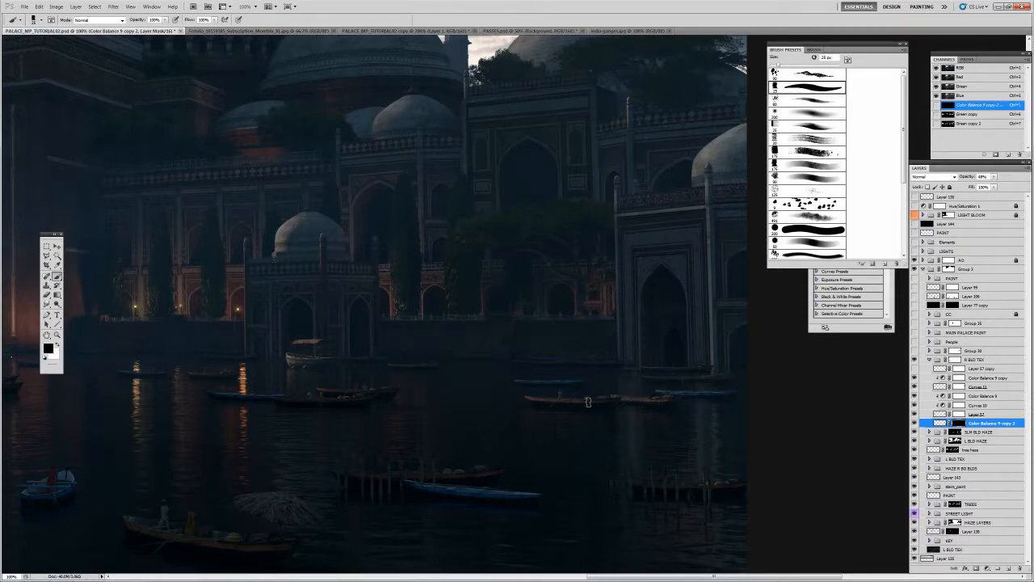
{"action": "key", "text": "ctrl+i"}
{"action": "key", "text": "ctrl+i"}
{"action": "key", "text": "v"}
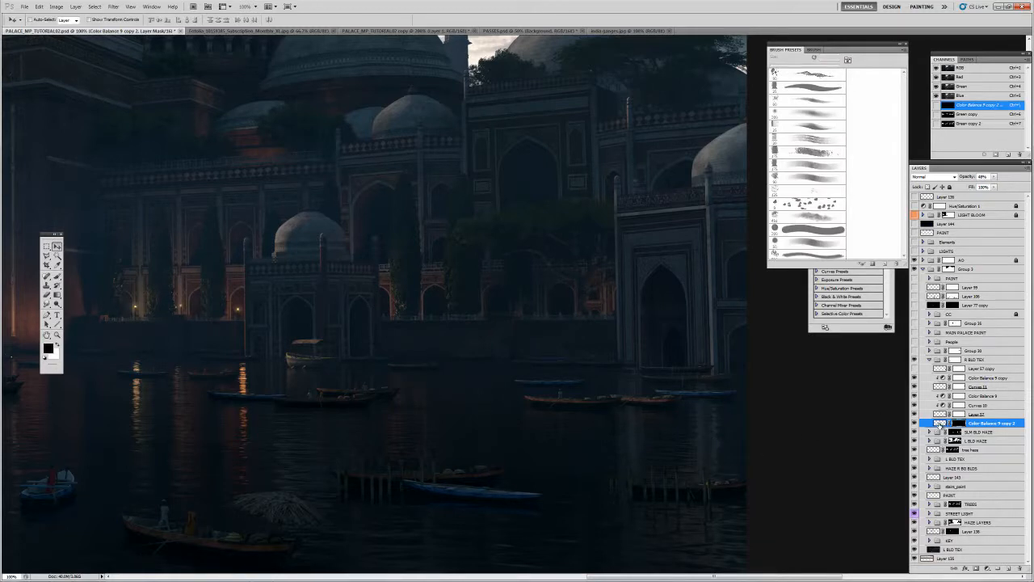
Show Layer 57 copy and replace its layer mask with a copy of the Color Balance 9 copy 2 mask.
{"action": "left_click", "coordinate": [941, 424]}
{"action": "left_click", "coordinate": [941, 369]}
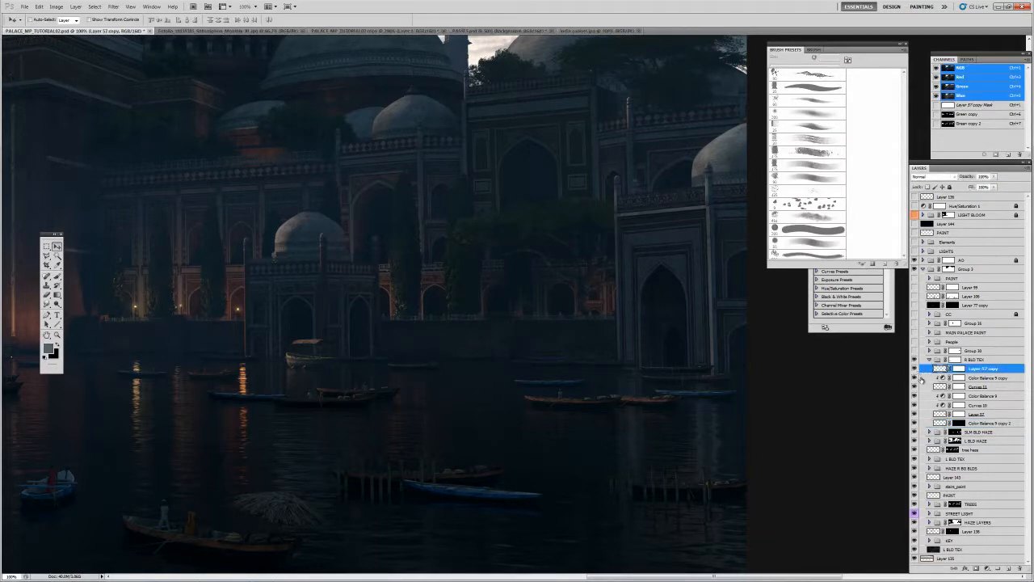
{"action": "left_click", "coordinate": [916, 371]}
{"action": "left_click_drag", "start_coordinate": [959, 422], "coordinate": [960, 370]}
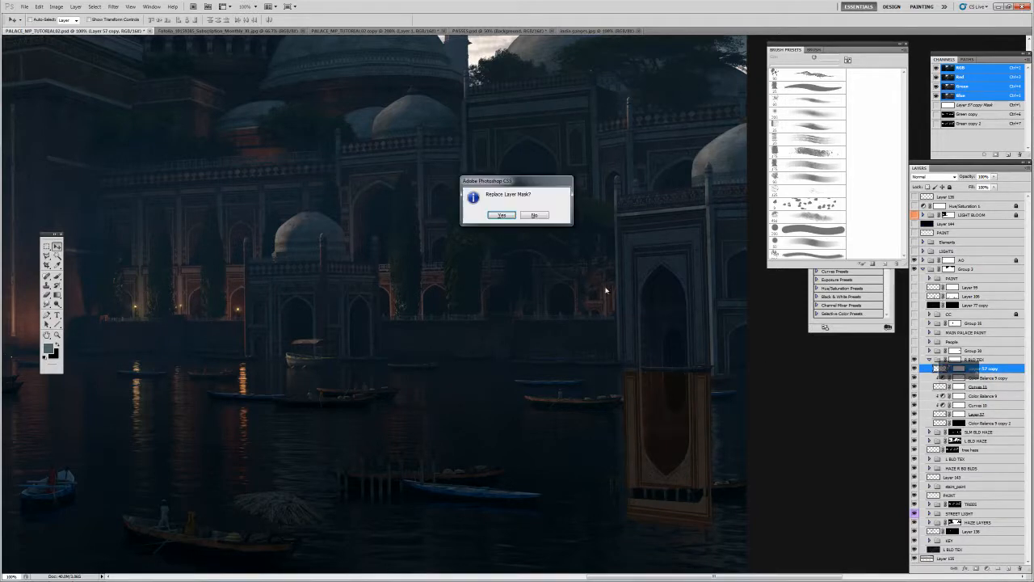
{"action": "left_click", "coordinate": [501, 215]}
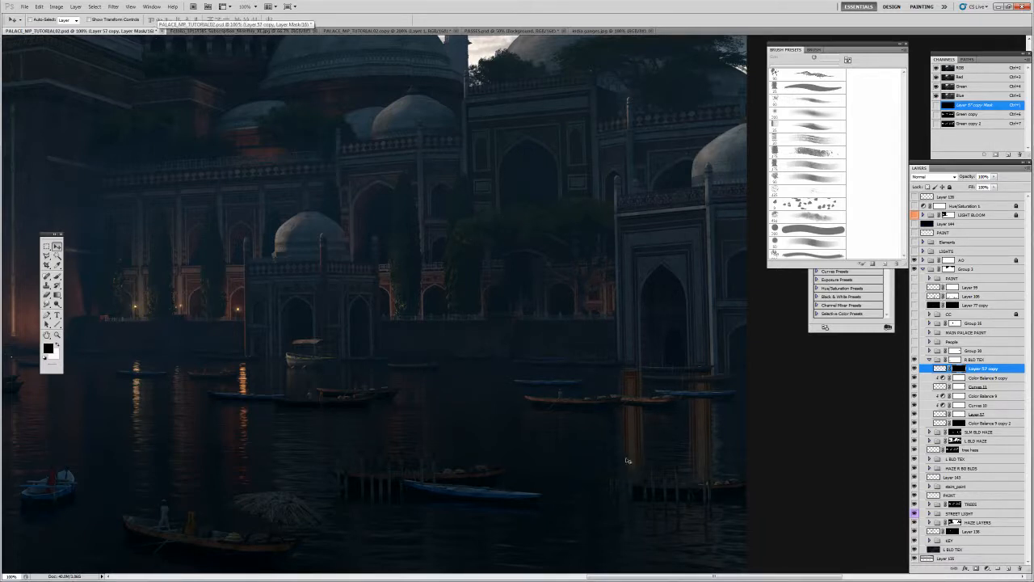
{"action": "left_click", "coordinate": [94, 7]}
{"action": "mouse_move", "coordinate": [113, 6]}
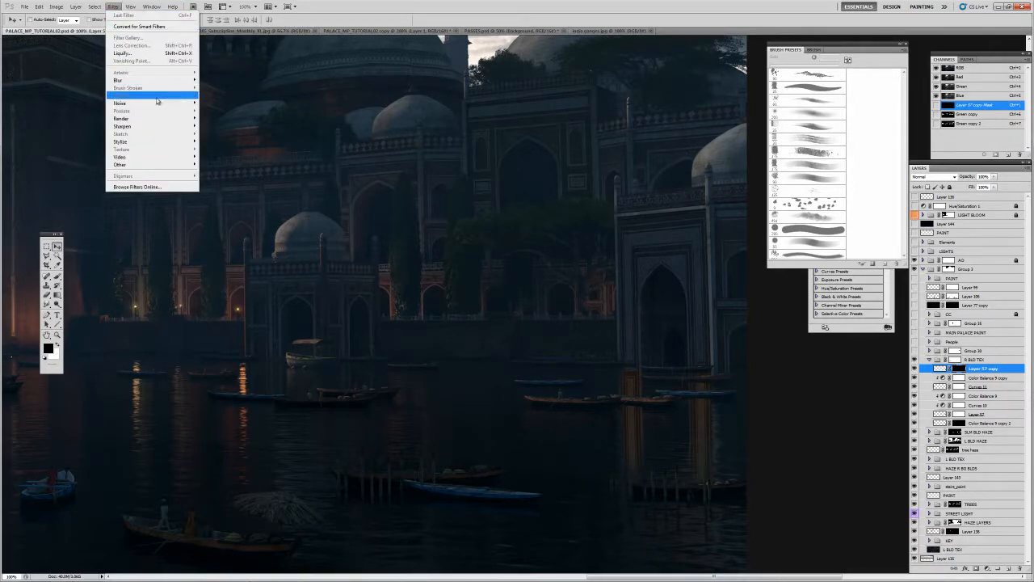
{"action": "mouse_move", "coordinate": [161, 81]}
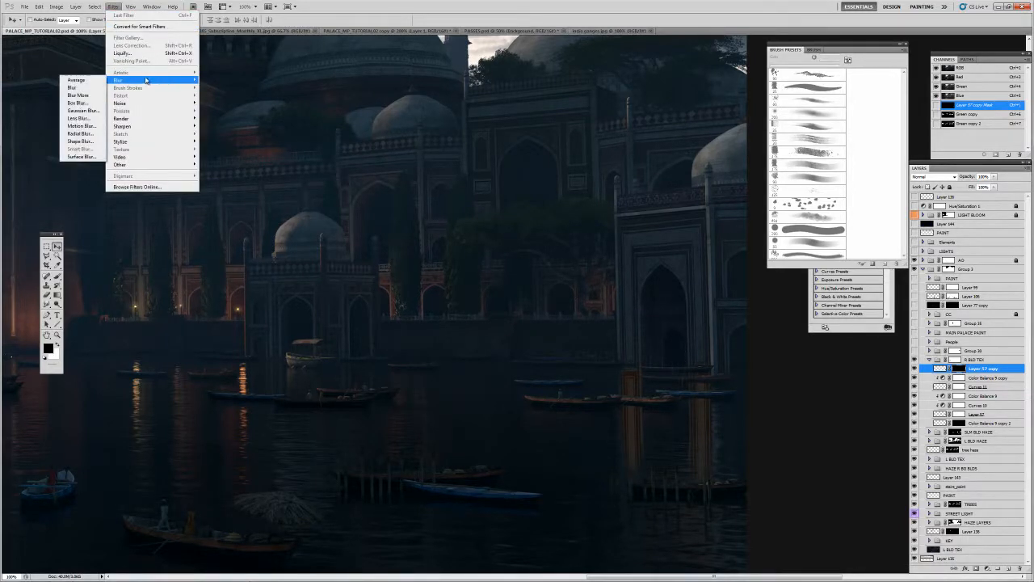
{"action": "left_click", "coordinate": [91, 128]}
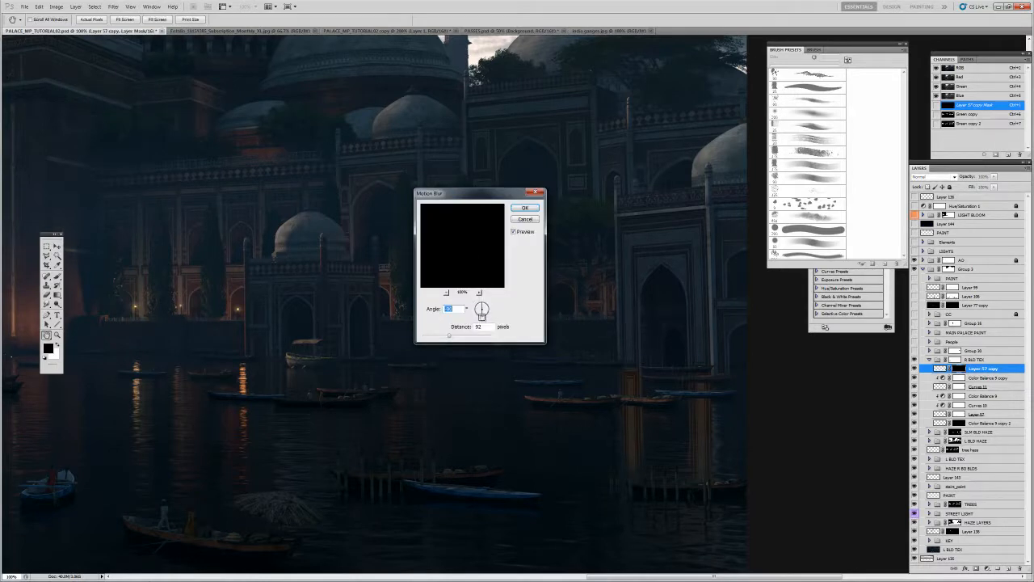
{"action": "left_click", "coordinate": [450, 336]}
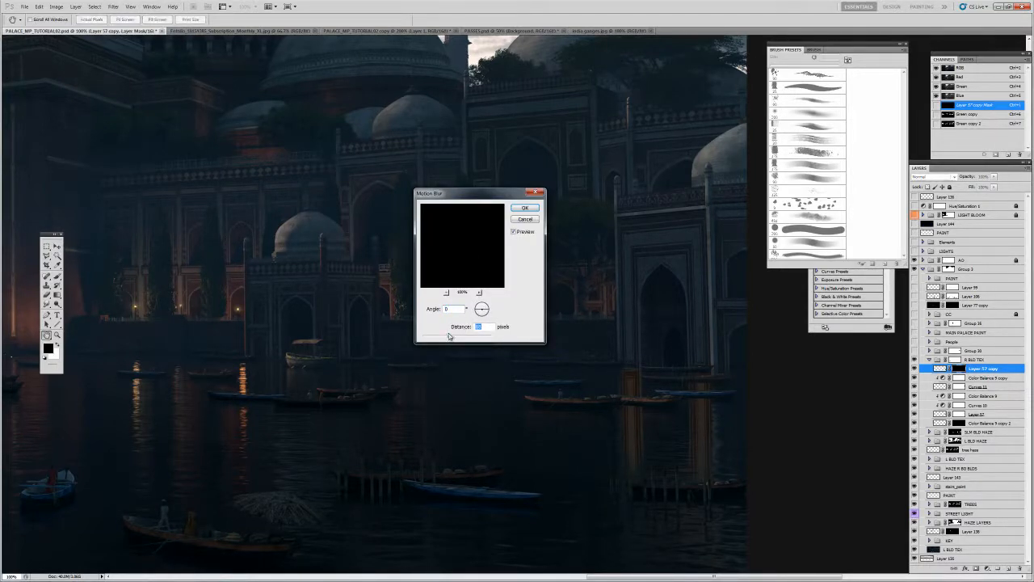
{"action": "left_click", "coordinate": [526, 219]}
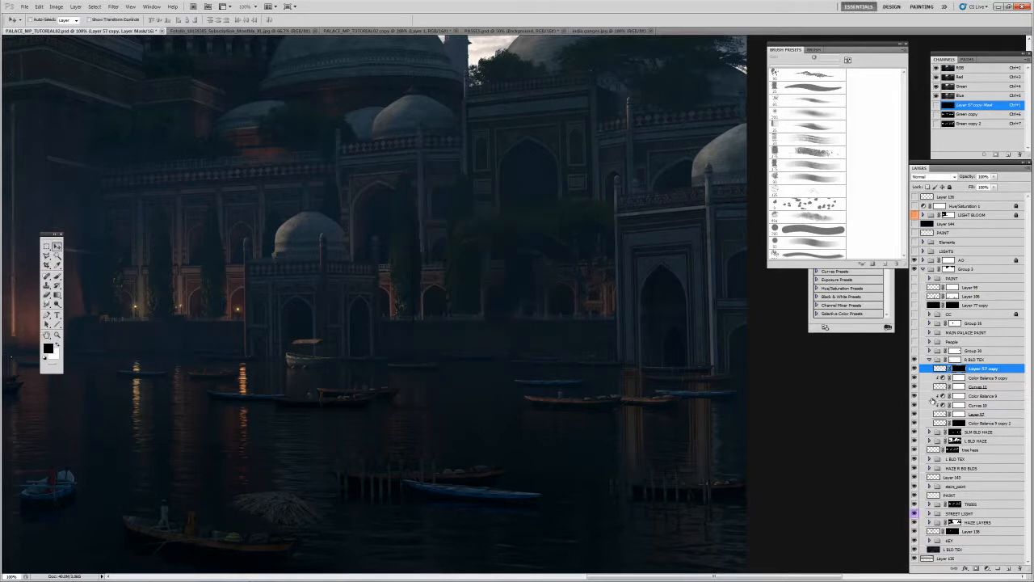
Apply a roughly horizontal Motion Blur with a short distance to the image of Layer 57 copy instead of its mask.
{"action": "left_click", "coordinate": [940, 369]}
{"action": "left_click", "coordinate": [95, 7]}
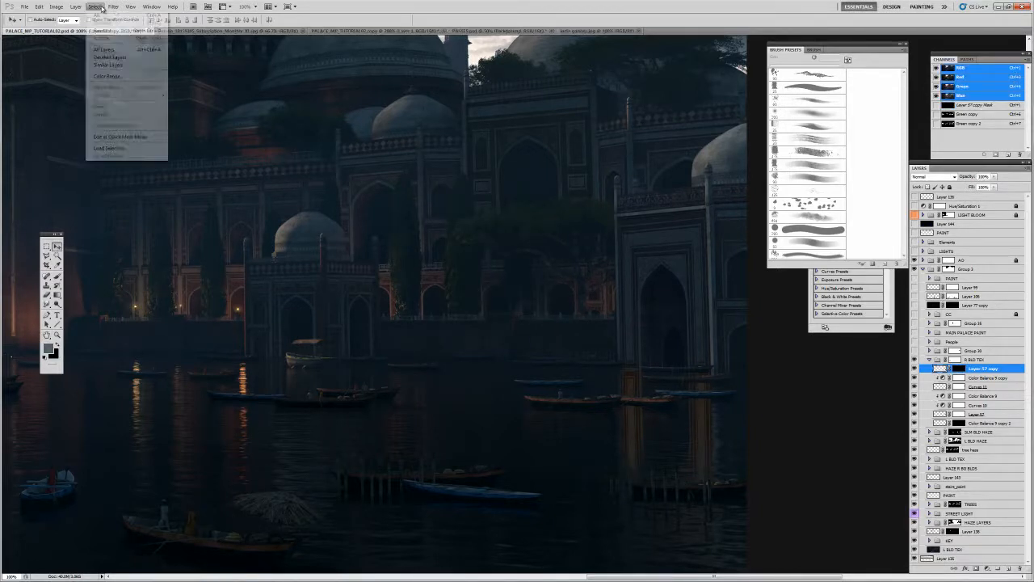
{"action": "mouse_move", "coordinate": [113, 7]}
{"action": "mouse_move", "coordinate": [121, 80]}
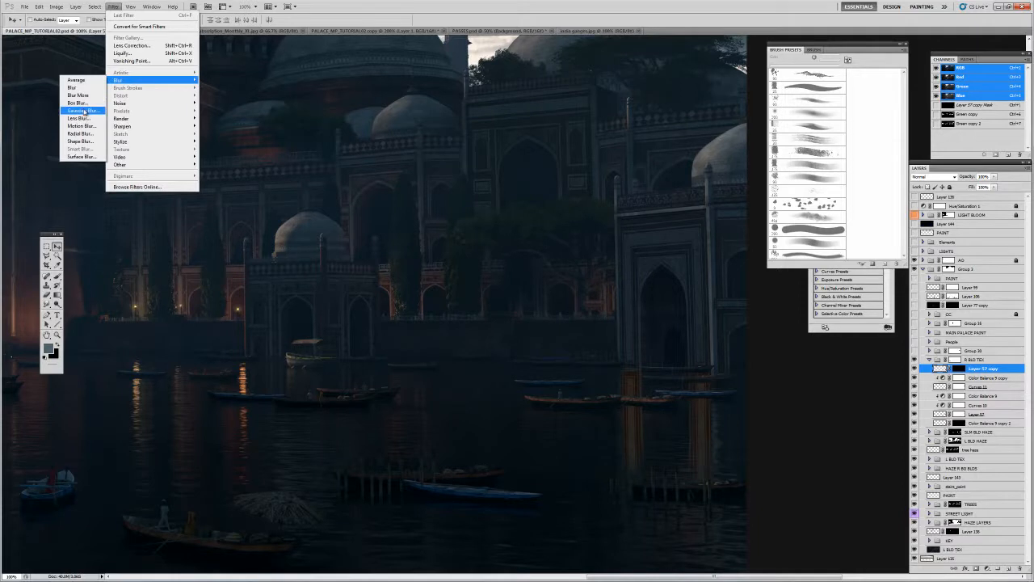
{"action": "left_click", "coordinate": [86, 126]}
{"action": "type", "text": "0"}
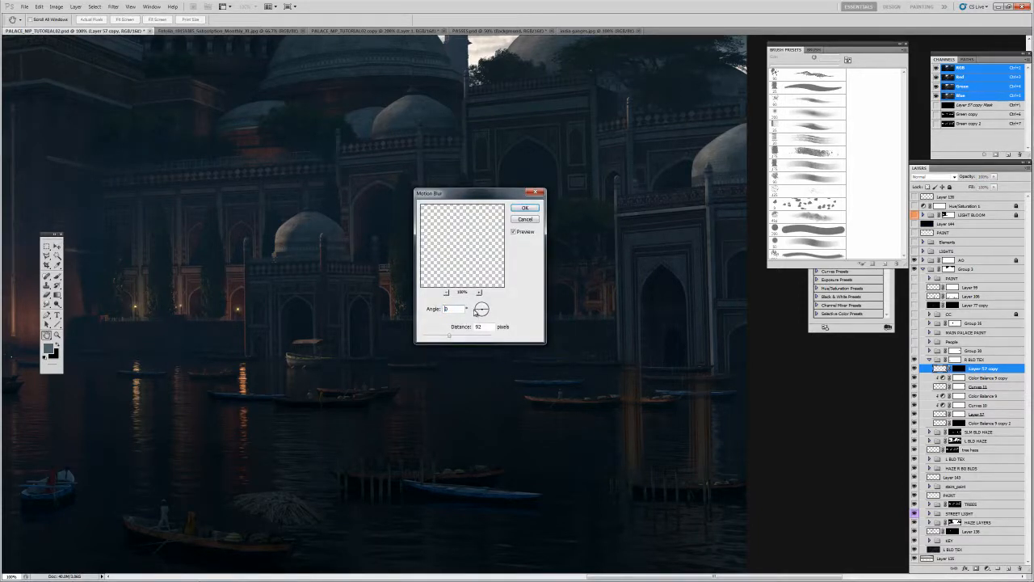
{"action": "left_click_drag", "start_coordinate": [474, 311], "coordinate": [472, 310]}
{"action": "left_click_drag", "start_coordinate": [448, 335], "coordinate": [435, 339]}
{"action": "left_click_drag", "start_coordinate": [434, 339], "coordinate": [453, 338]}
{"action": "left_click_drag", "start_coordinate": [453, 338], "coordinate": [426, 339]}
{"action": "left_click", "coordinate": [526, 209]}
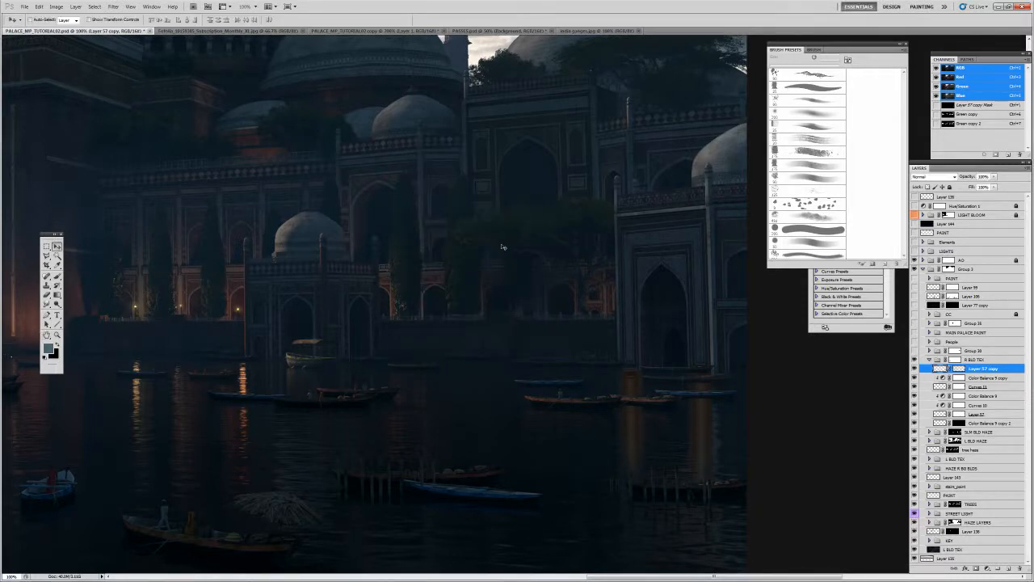
Hide Layer 57 copy and examine the whole painting without the arch reflection in the water.
{"action": "key", "text": "r"}
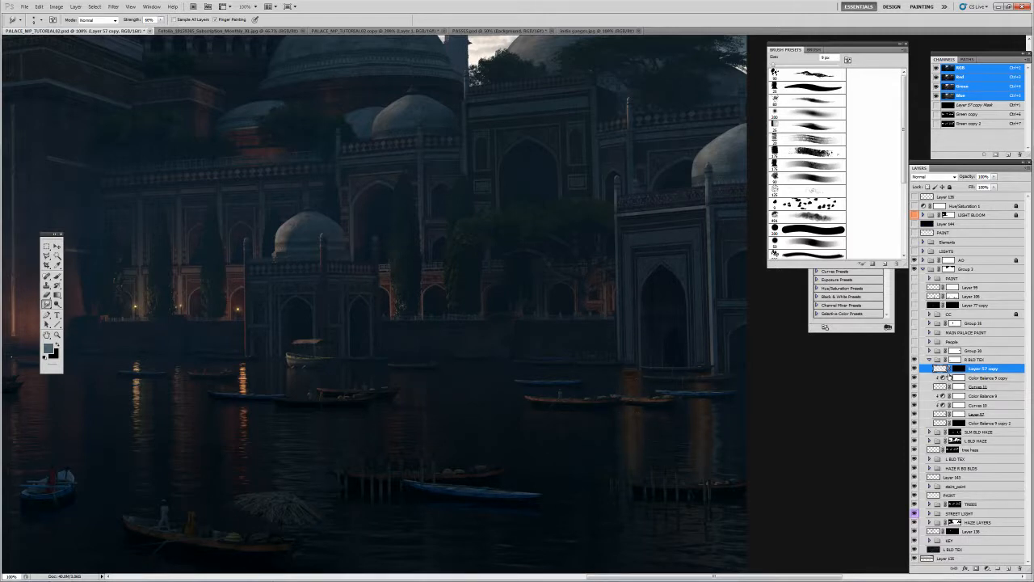
{"action": "left_click", "coordinate": [915, 368]}
{"action": "key", "text": "z"}
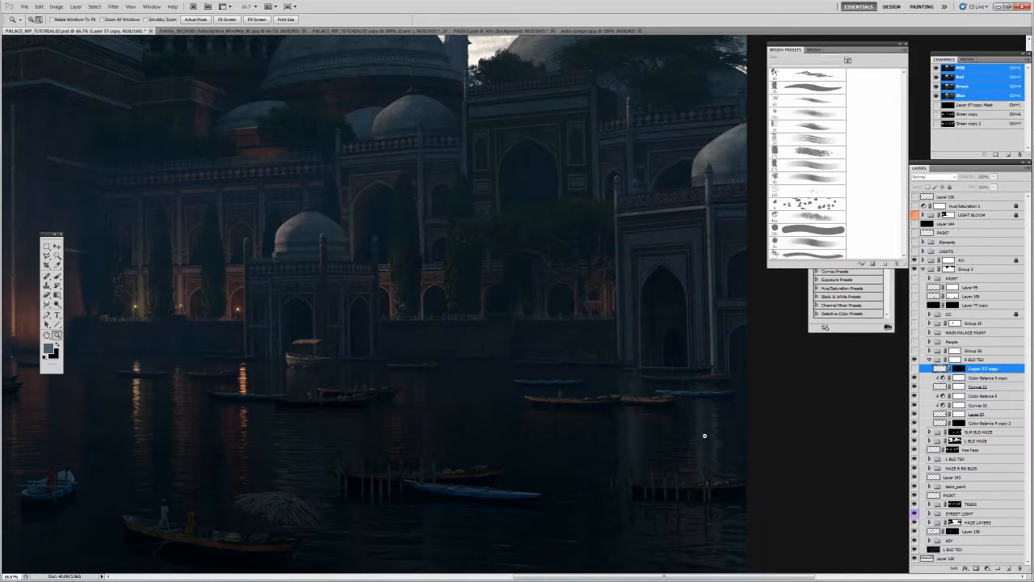
{"action": "left_click", "coordinate": [704, 445], "text": "alt"}
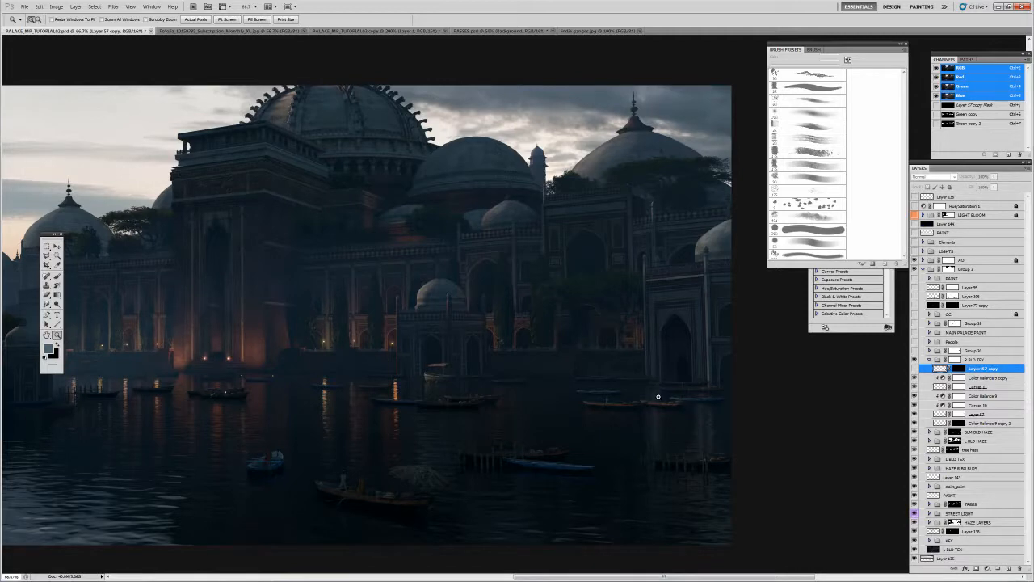
{"action": "mouse_move", "coordinate": [677, 413]}
{"action": "left_mouse_down"}
{"action": "mouse_move", "coordinate": [802, 406]}
{"action": "mouse_move", "coordinate": [741, 404]}
{"action": "left_mouse_up"}
{"action": "left_click", "coordinate": [725, 415], "text": "ctrl+alt"}
{"action": "left_click", "coordinate": [752, 395], "text": "ctrl"}
{"action": "left_click", "coordinate": [752, 393], "text": "ctrl+alt"}
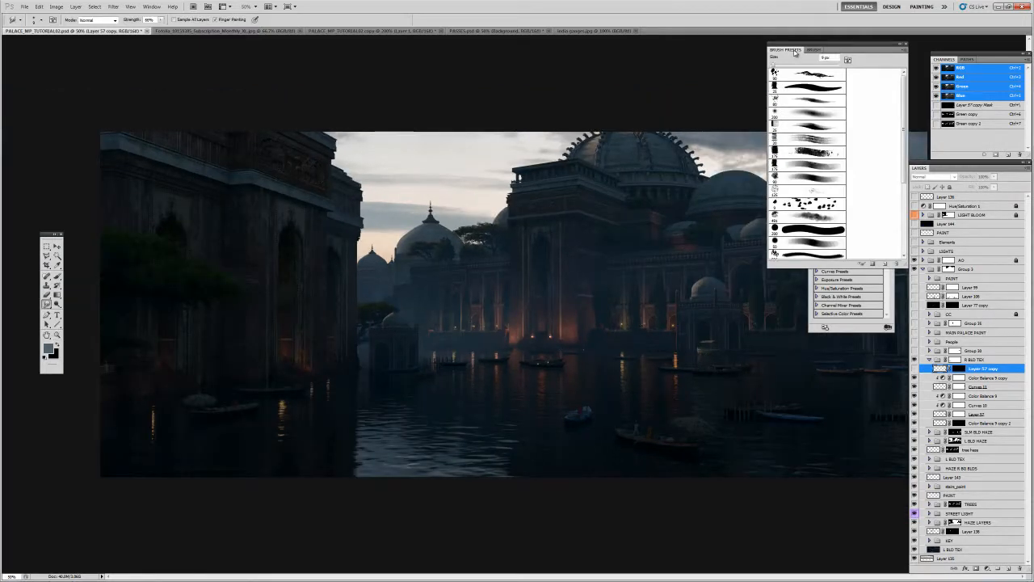
Collapse the Brush Presets, close the Adjustments palette and display the painting in full-screen mode.
{"action": "double_click", "coordinate": [795, 54]}
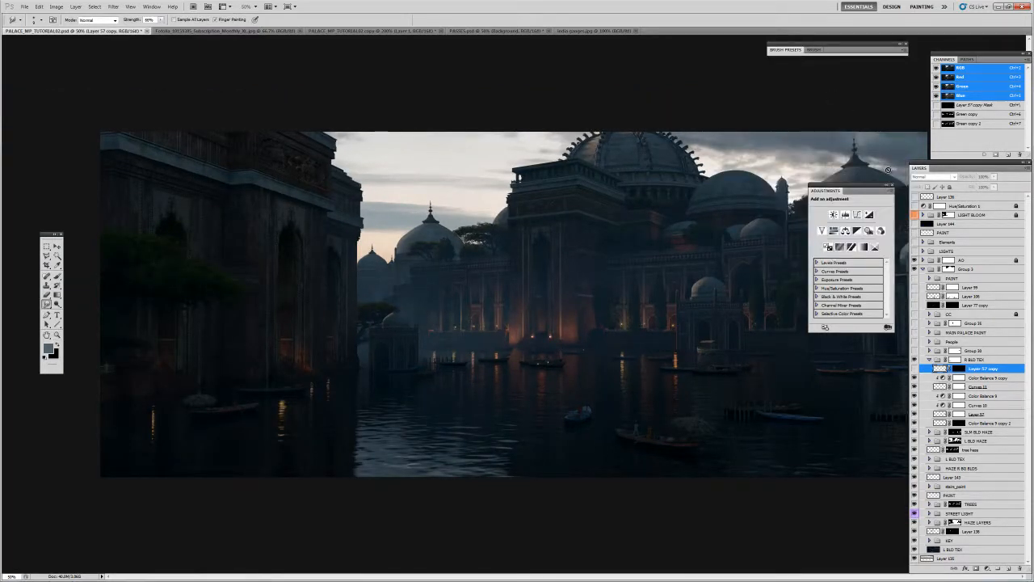
{"action": "left_click", "coordinate": [891, 187]}
{"action": "key", "text": "ctrl+0"}
{"action": "key", "text": "f"}
{"action": "left_click_drag", "start_coordinate": [900, 304], "coordinate": [837, 301]}
{"action": "key", "text": "z"}
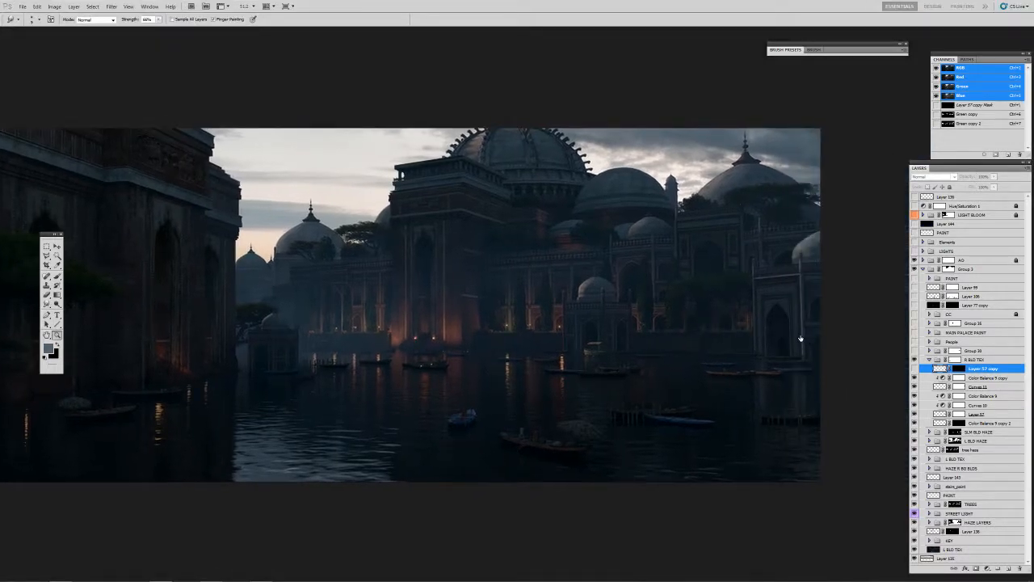
{"action": "left_click", "coordinate": [791, 328]}
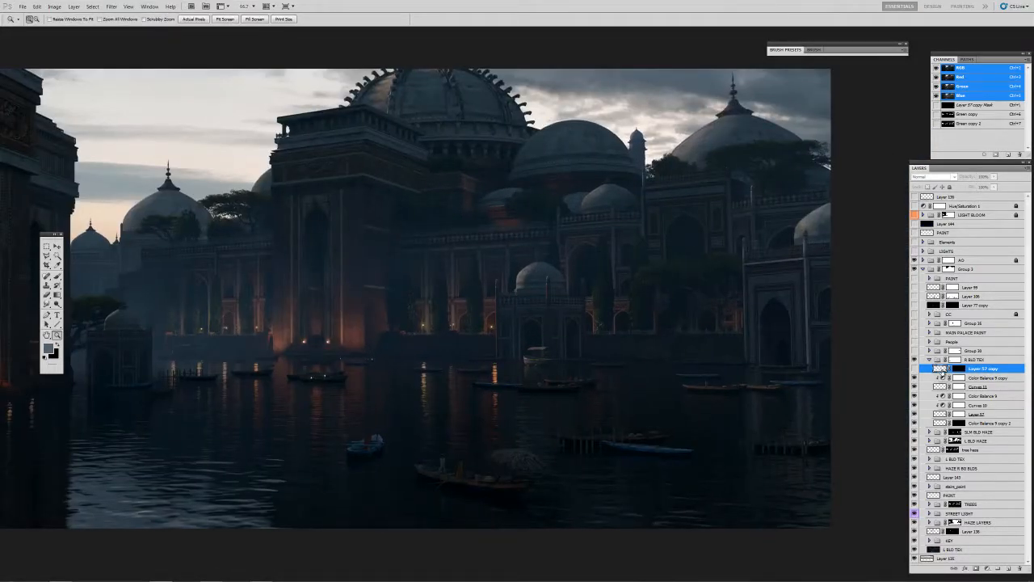
Delete Layer 57 copy and collapse the R BLD TEX group.
{"action": "key", "text": "Delete"}
{"action": "left_click", "coordinate": [936, 361]}
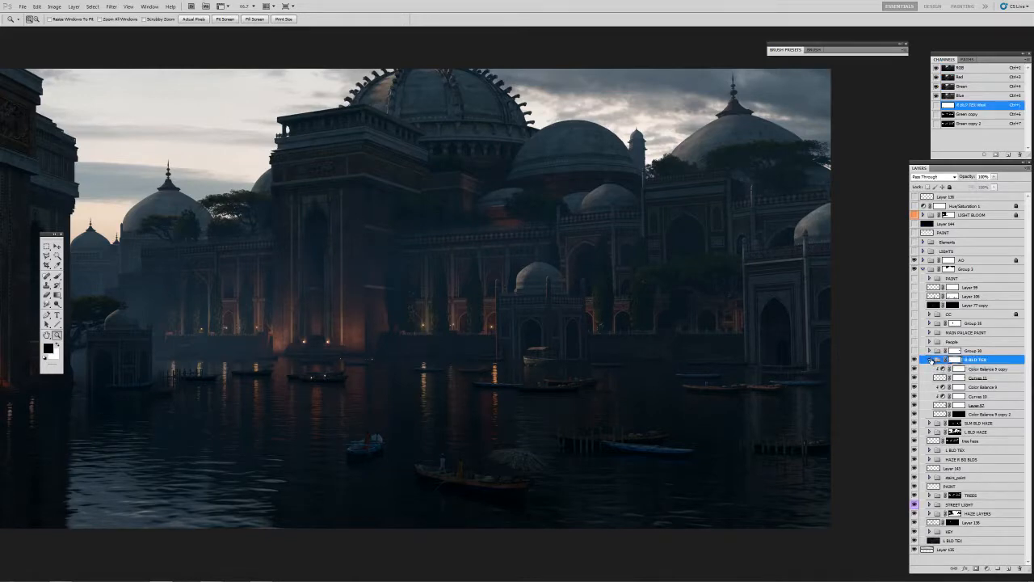
{"action": "left_click", "coordinate": [929, 359]}
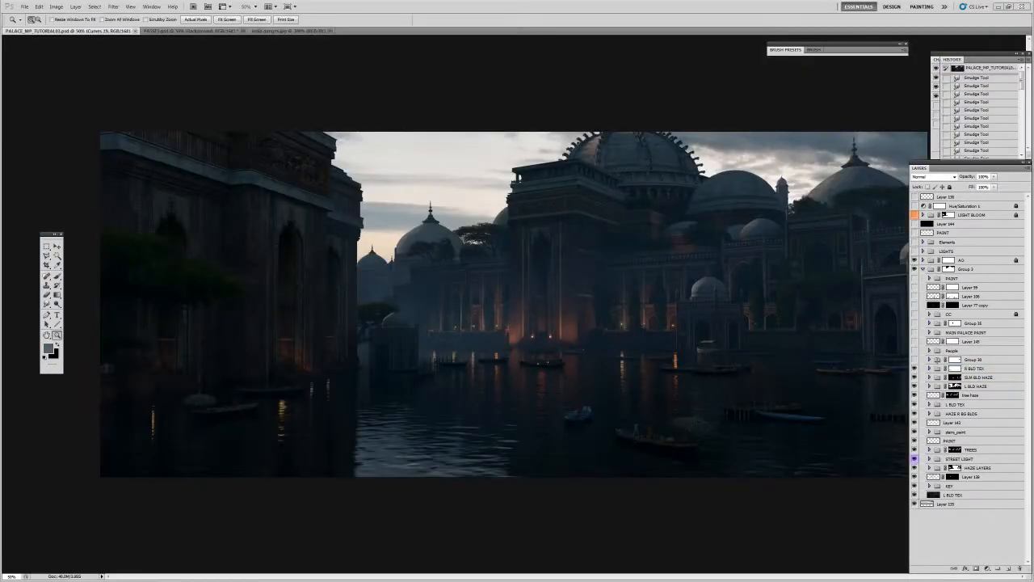
Show the masked group directly above R BLD TEX, and show and select the People group.
{"action": "left_click", "coordinate": [937, 360]}
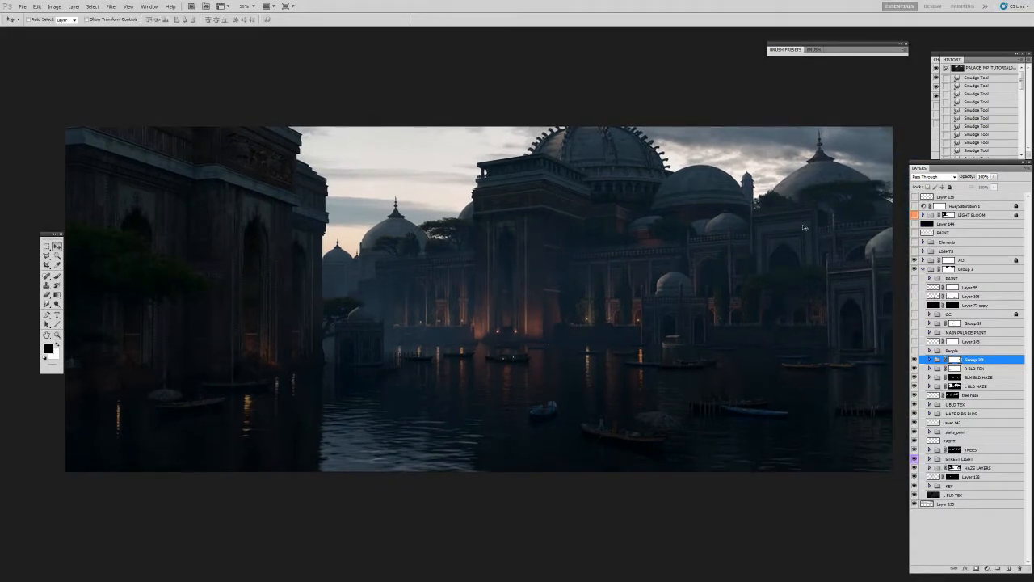
{"action": "left_click_drag", "start_coordinate": [777, 270], "coordinate": [795, 259]}
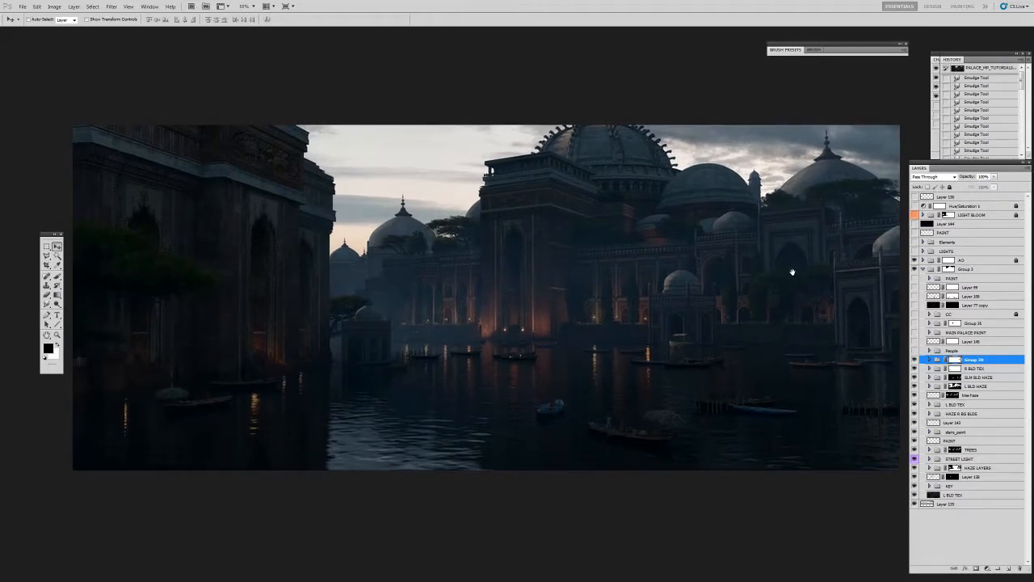
{"action": "left_click", "coordinate": [938, 352]}
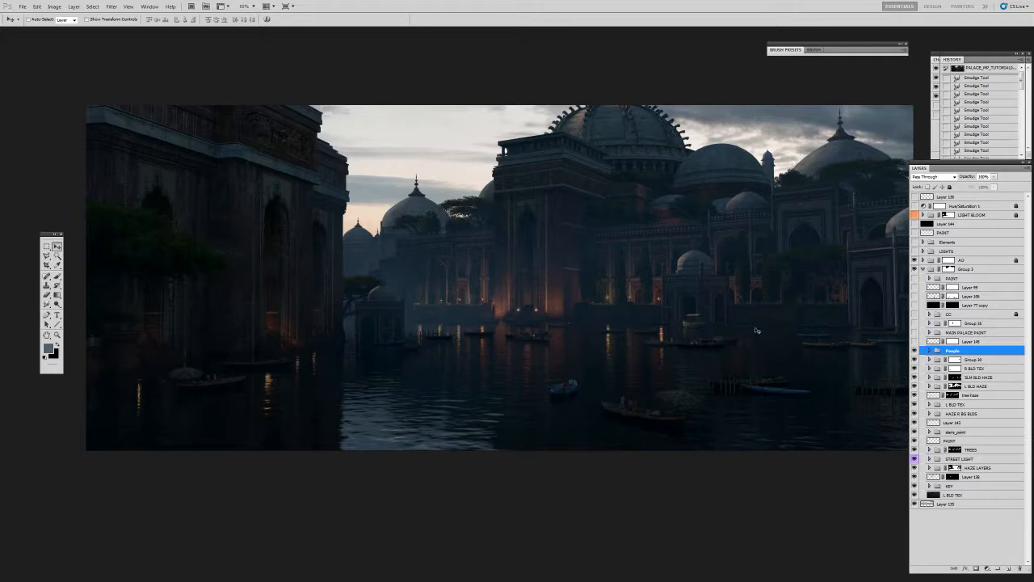
Switch to the india ganges.jpg reference photo and display it at 100% in full-screen mode.
{"action": "key", "text": "z"}
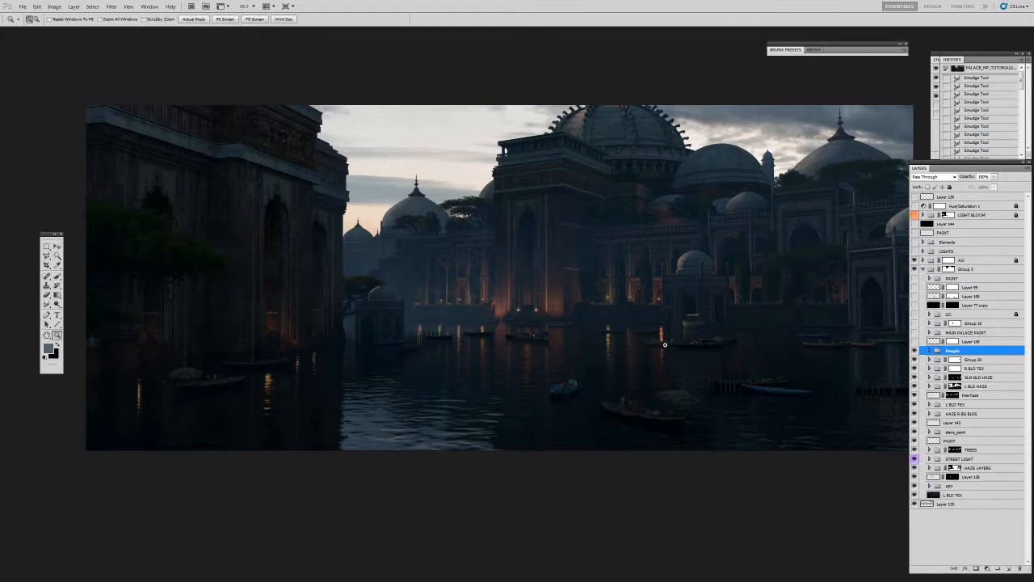
{"action": "key", "text": "ctrl+1"}
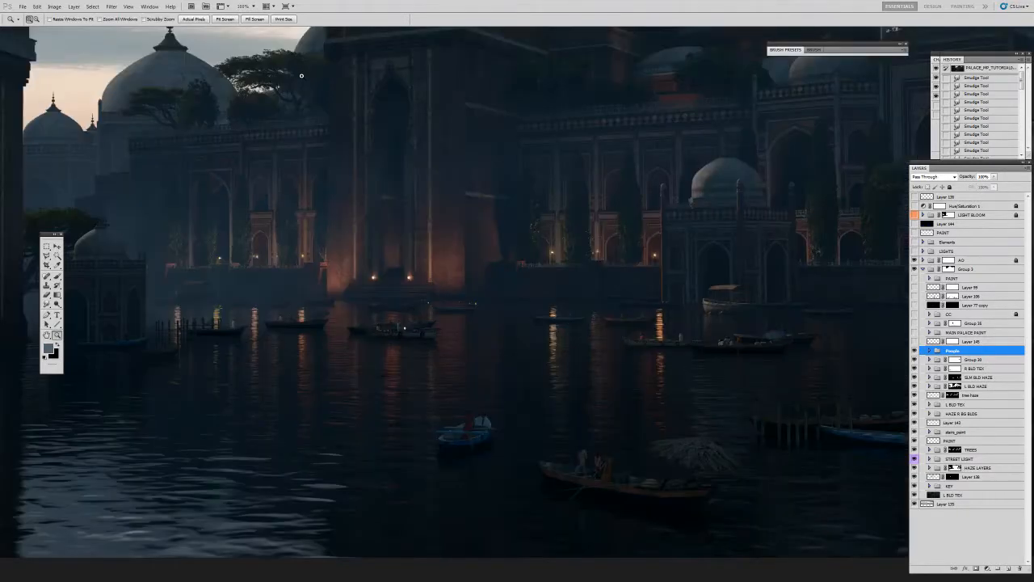
{"action": "key", "text": "f"}
{"action": "key", "text": "f"}
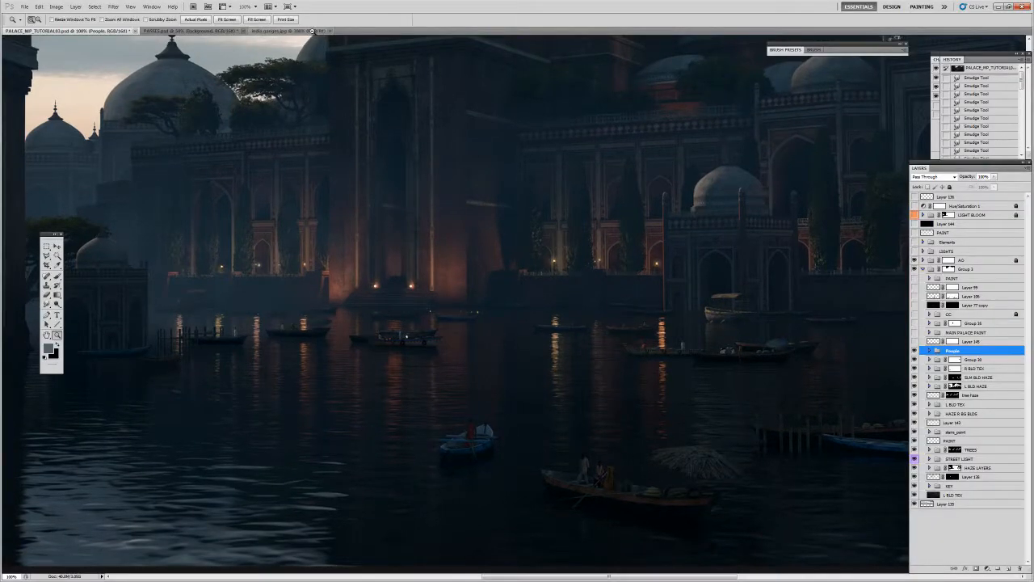
{"action": "left_click", "coordinate": [311, 31]}
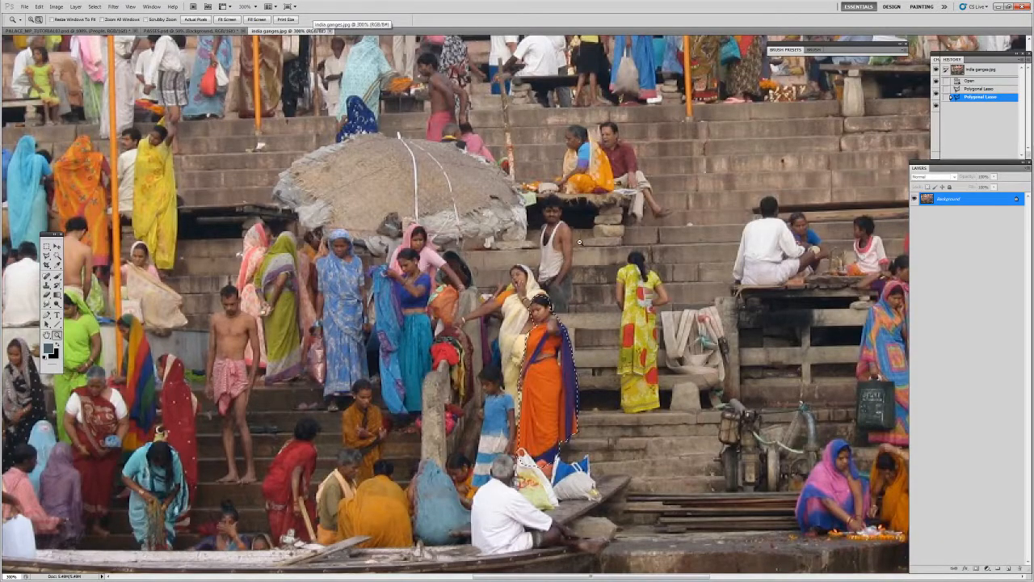
{"action": "key", "text": "ctrl+1"}
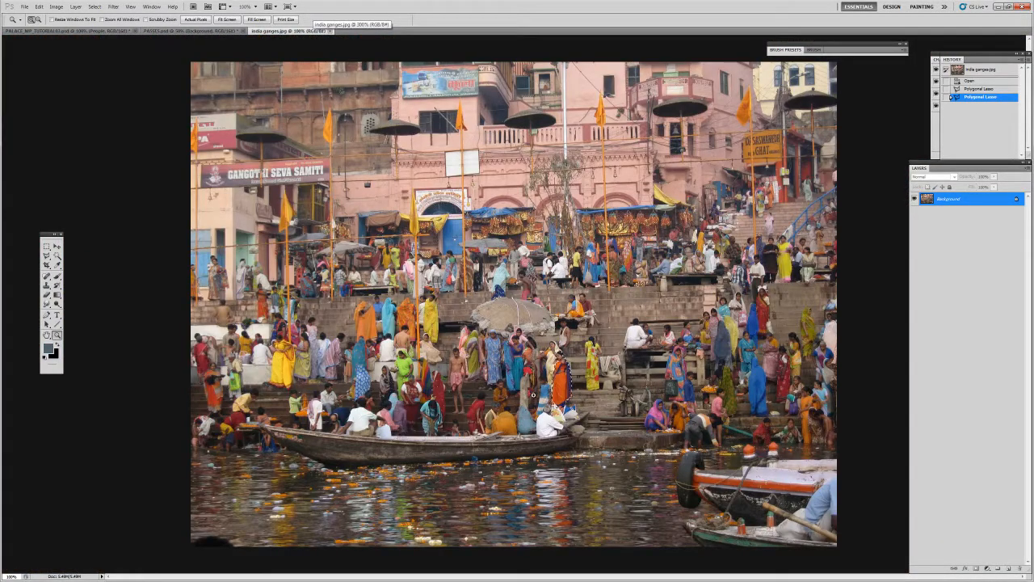
{"action": "key", "text": "f"}
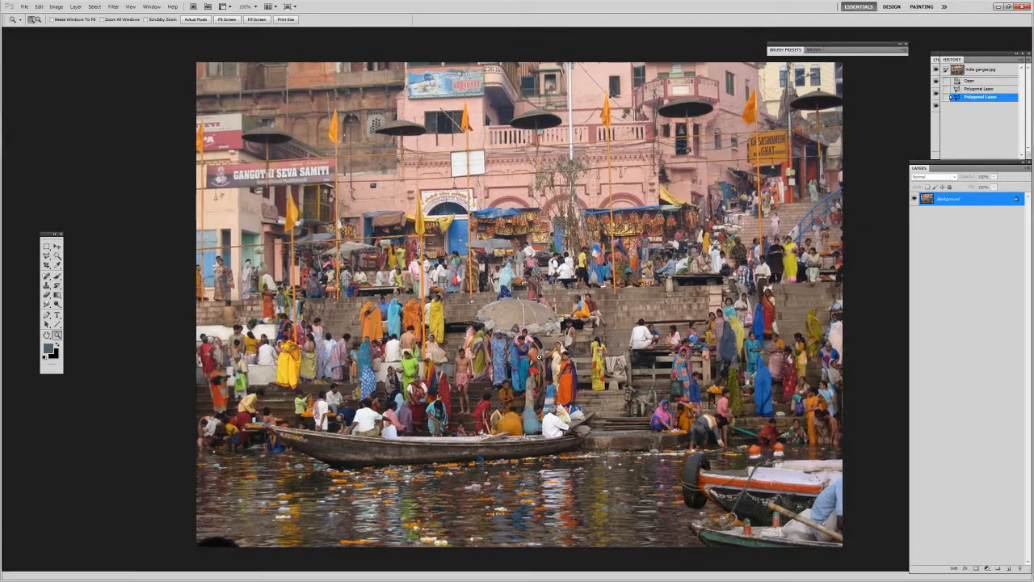
Clear the old selection and outline the standing shirtless man in the pink wrap with the Polygonal Lasso.
{"action": "key", "text": "ctrl+d"}
{"action": "left_click", "coordinate": [466, 381]}
{"action": "left_click", "coordinate": [465, 381]}
{"action": "left_click", "coordinate": [465, 380]}
{"action": "mouse_move", "coordinate": [469, 378]}
{"action": "left_mouse_down"}
{"action": "mouse_move", "coordinate": [518, 358]}
{"action": "mouse_move", "coordinate": [561, 304]}
{"action": "left_mouse_up"}
{"action": "key", "text": "l"}
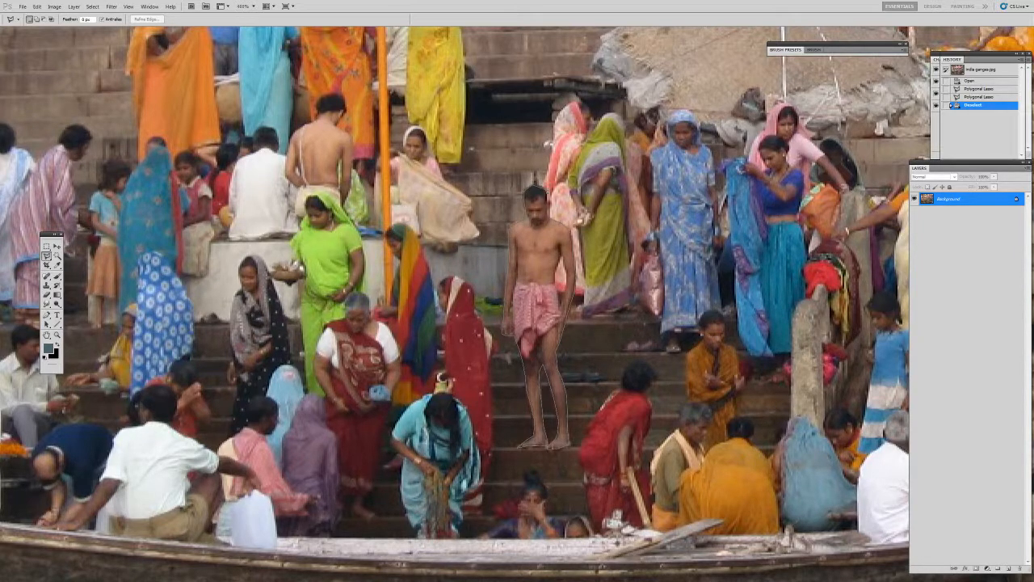
{"action": "left_click", "coordinate": [551, 220]}
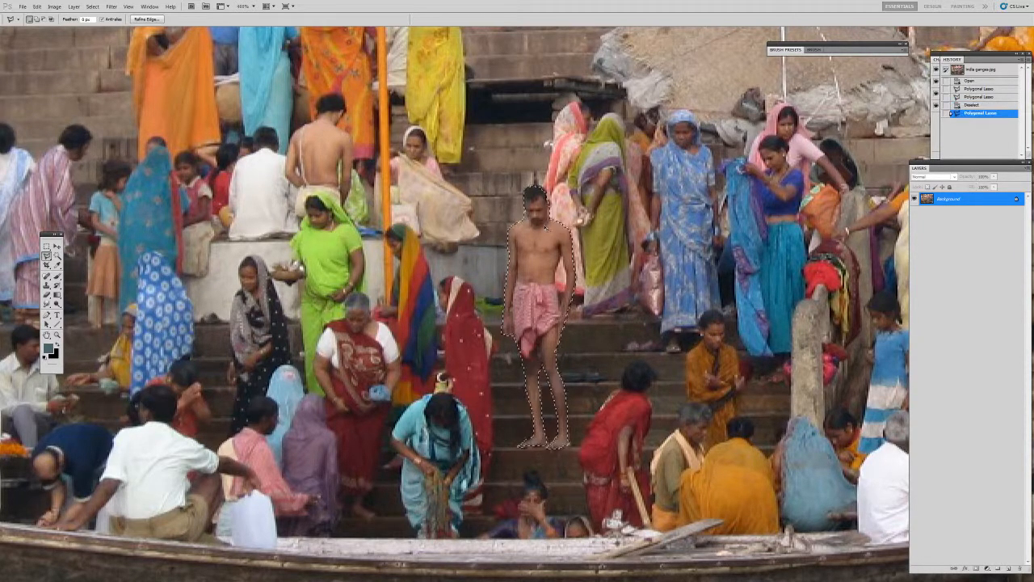
Copy the selected man into the palace painting as a new layer and transform him over the water.
{"action": "key", "text": "f"}
{"action": "key", "text": "f"}
{"action": "left_click", "coordinate": [64, 31]}
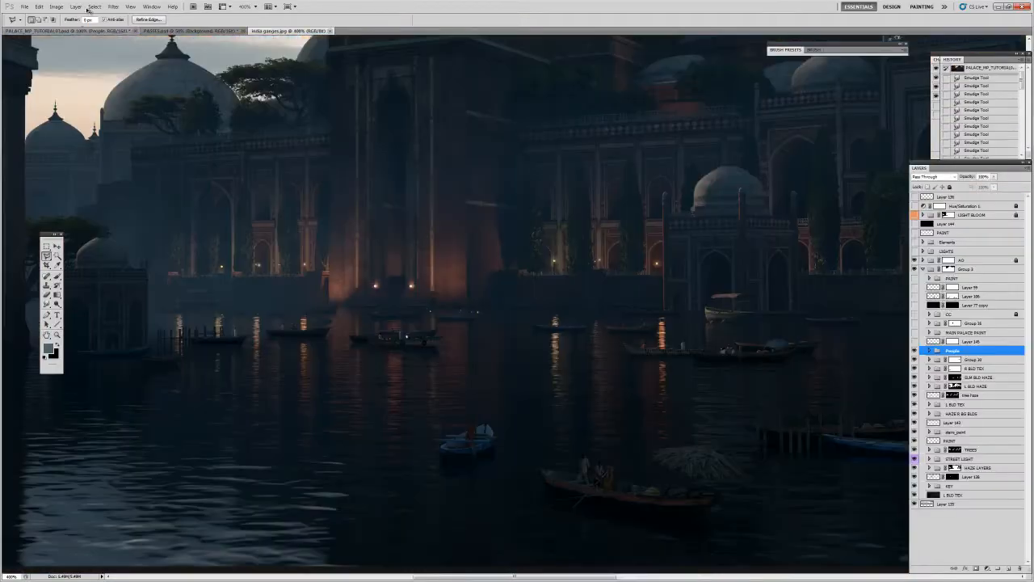
{"action": "key", "text": "ctrl+v"}
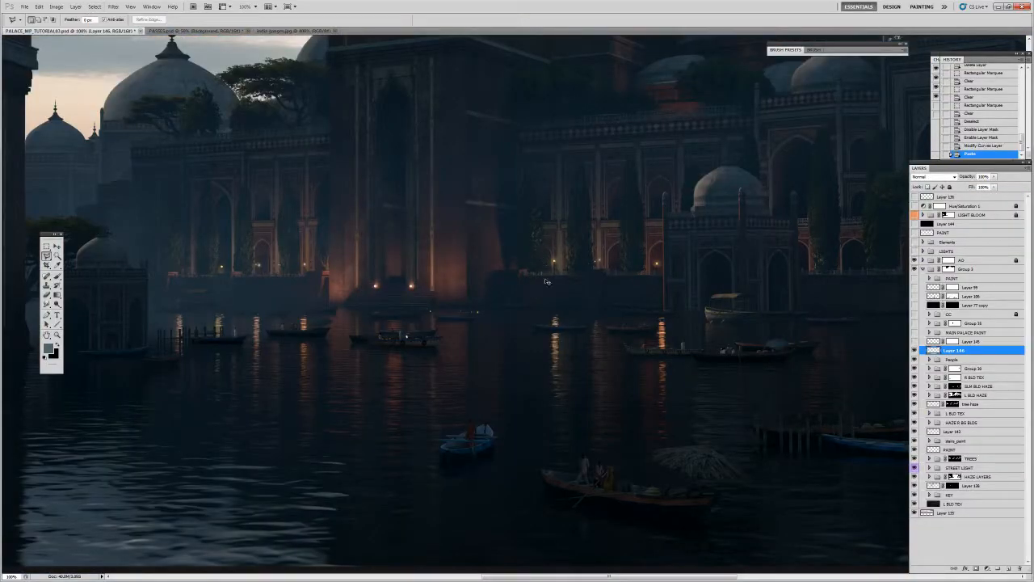
{"action": "key", "text": "ctrl+t"}
{"action": "left_click_drag", "start_coordinate": [525, 270], "coordinate": [513, 310]}
{"action": "key", "text": "Return"}
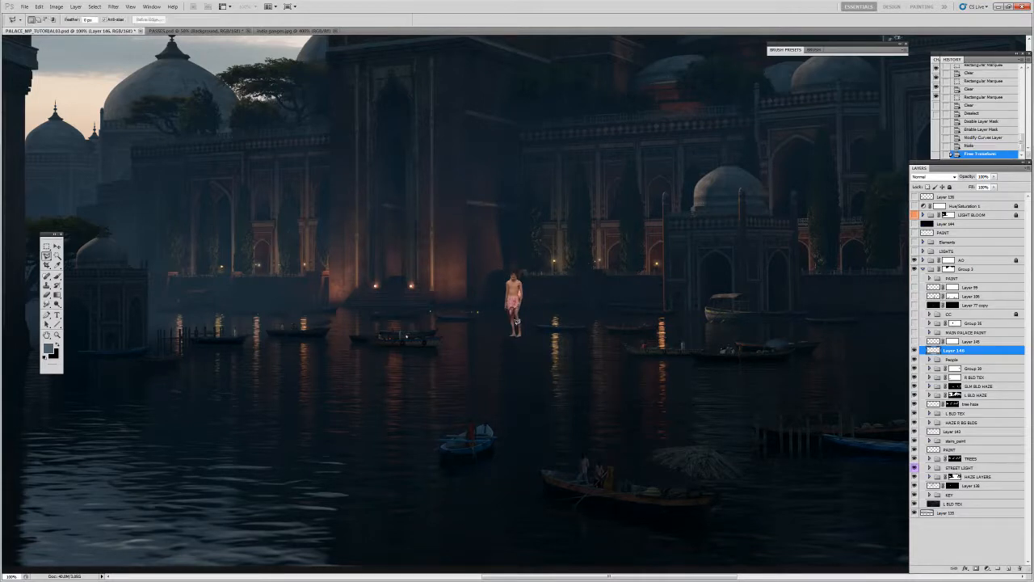
Place the man on the small blue boat in the foreground and scale him up to suit the boat.
{"action": "key", "text": "v"}
{"action": "left_click_drag", "start_coordinate": [513, 325], "coordinate": [471, 421]}
{"action": "key", "text": "ctrl+t"}
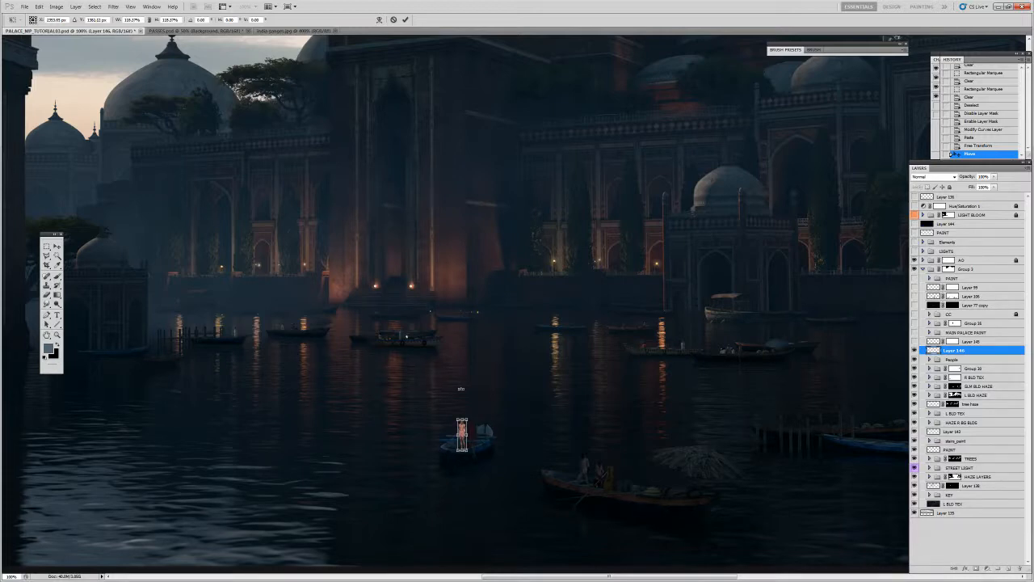
{"action": "key", "text": "ctrl+plus"}
{"action": "key", "text": "ctrl+plus"}
{"action": "left_click_drag", "start_coordinate": [489, 442], "coordinate": [512, 388]}
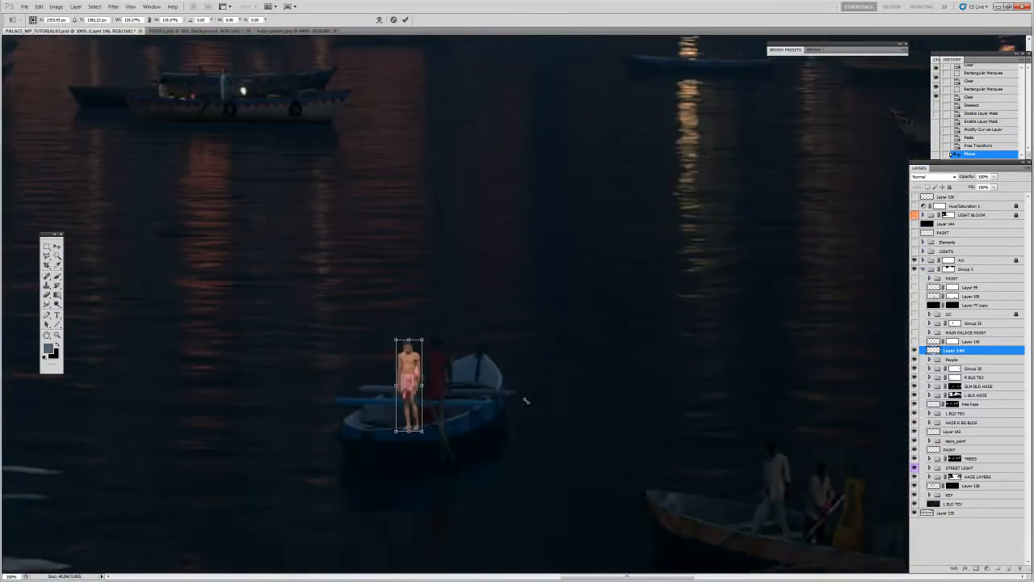
{"action": "left_click_drag", "start_coordinate": [449, 447], "coordinate": [450, 464]}
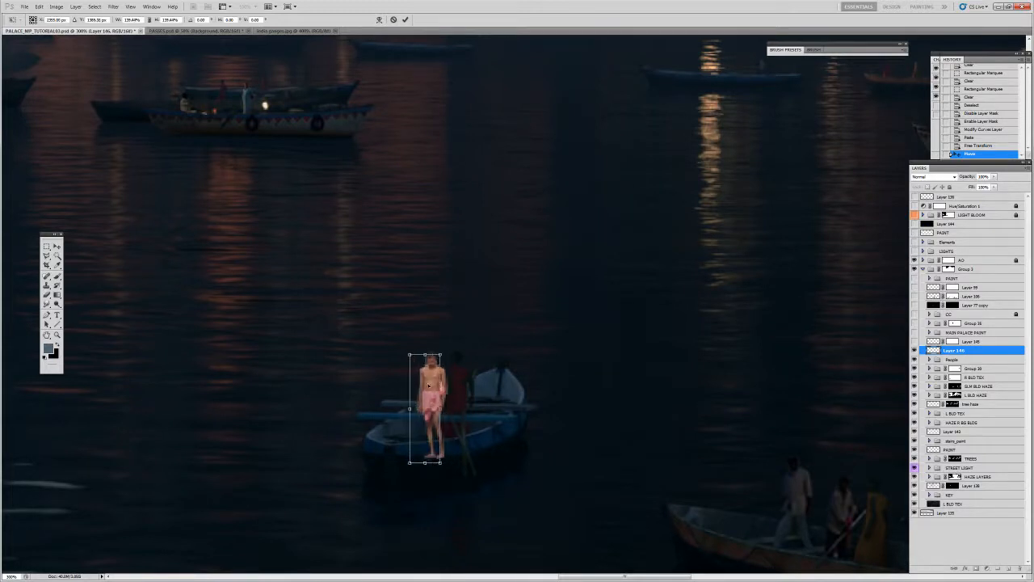
{"action": "key", "text": "Return"}
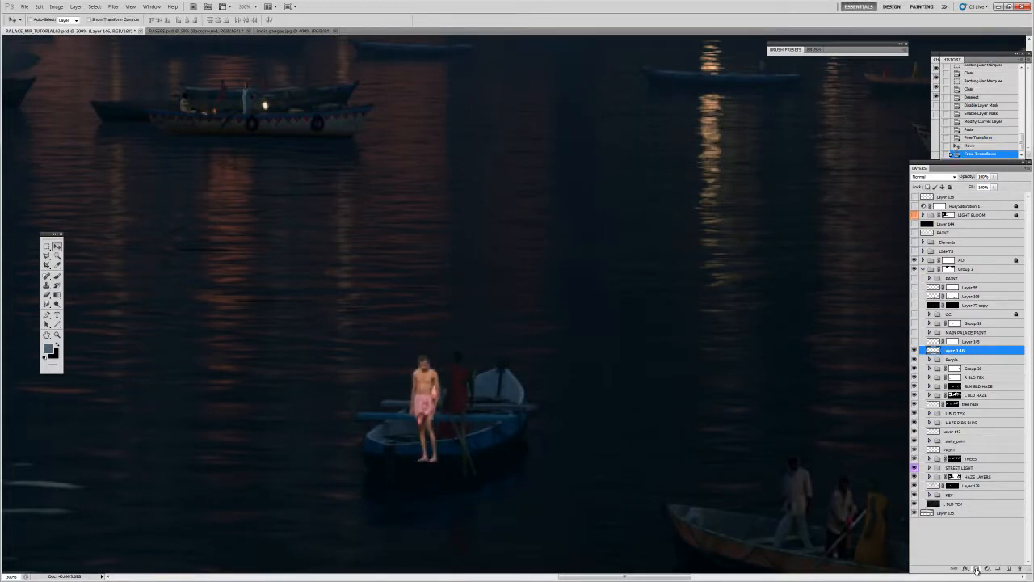
Add a layer mask to the man and paint out his feet so he stands inside the boat.
{"action": "left_click", "coordinate": [976, 569]}
{"action": "key", "text": "b"}
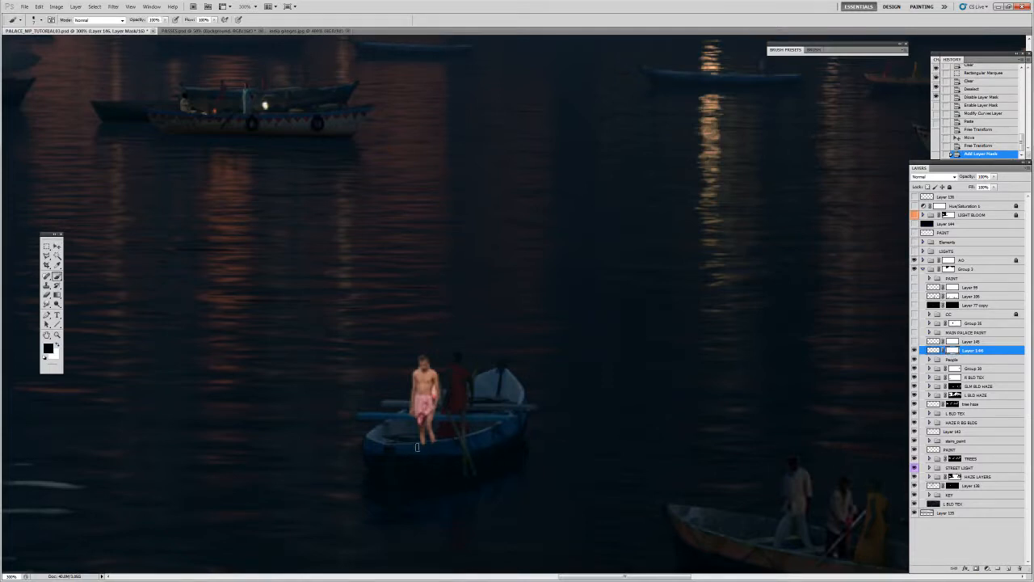
{"action": "left_click_drag", "start_coordinate": [416, 444], "coordinate": [453, 443]}
{"action": "key", "text": "x"}
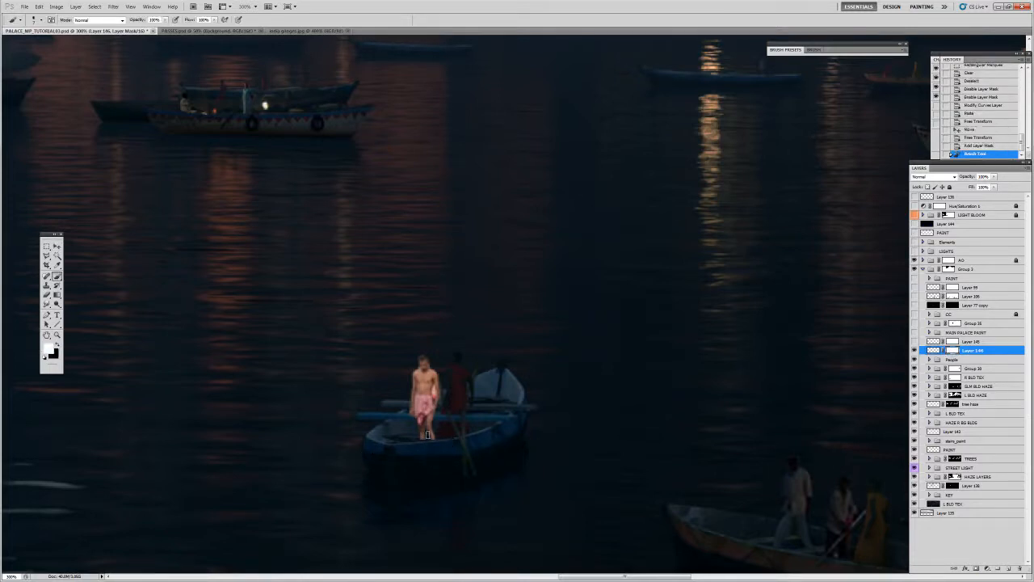
{"action": "left_click", "coordinate": [466, 435]}
Show the Hue/Saturation 1 greyscale check layer and darken the man with Levels, lowering the output white to about 80.
{"action": "key", "text": "z"}
{"action": "left_click", "coordinate": [595, 342], "text": "alt"}
{"action": "left_click", "coordinate": [929, 353]}
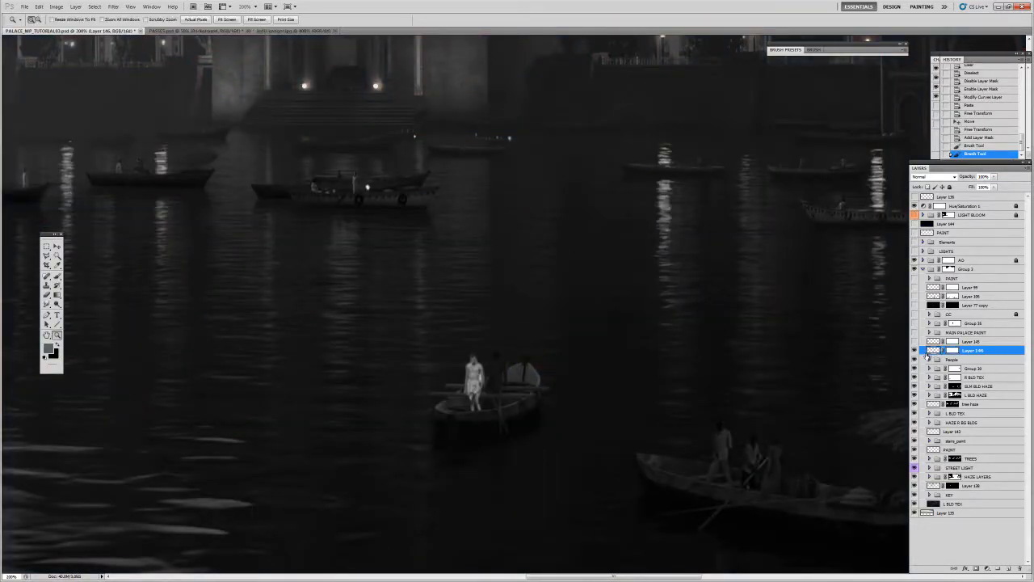
{"action": "key", "text": "ctrl+l"}
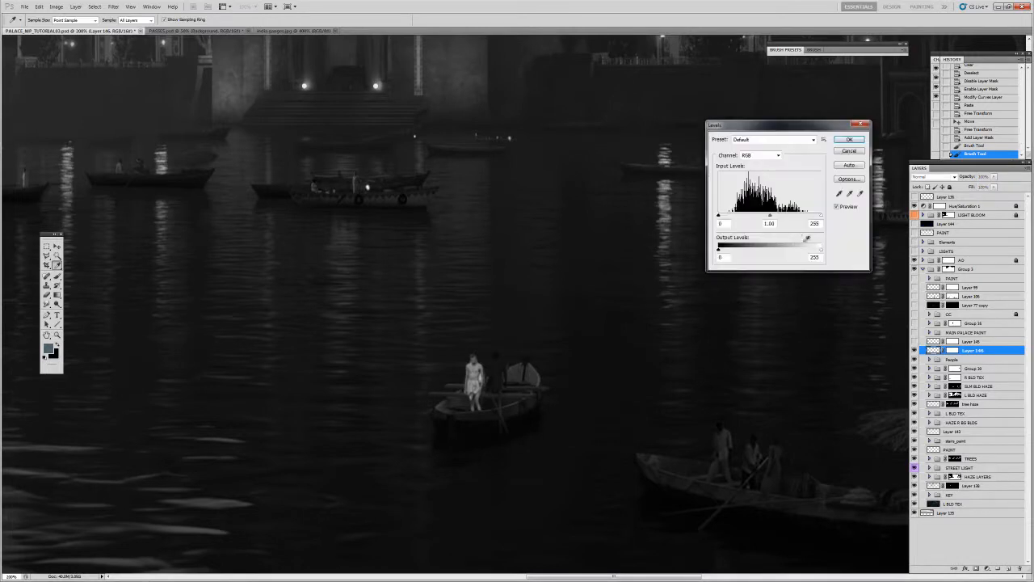
{"action": "left_click_drag", "start_coordinate": [818, 251], "coordinate": [750, 253]}
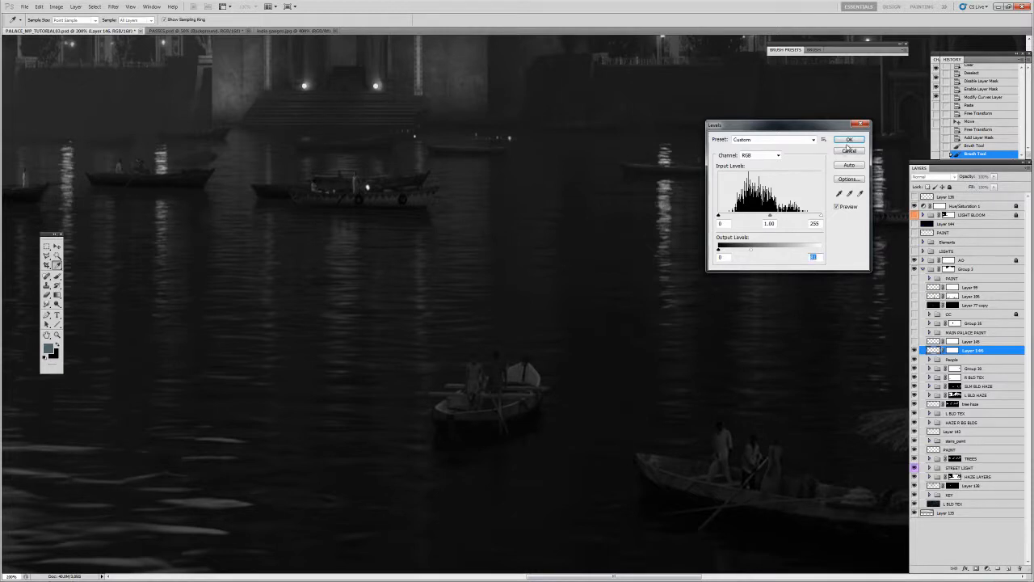
{"action": "left_click", "coordinate": [848, 139]}
Apply a second Levels adjustment to the man, slightly lowering the output white to match the whole scene.
{"action": "key", "text": "z"}
{"action": "left_click", "coordinate": [625, 325], "text": "alt"}
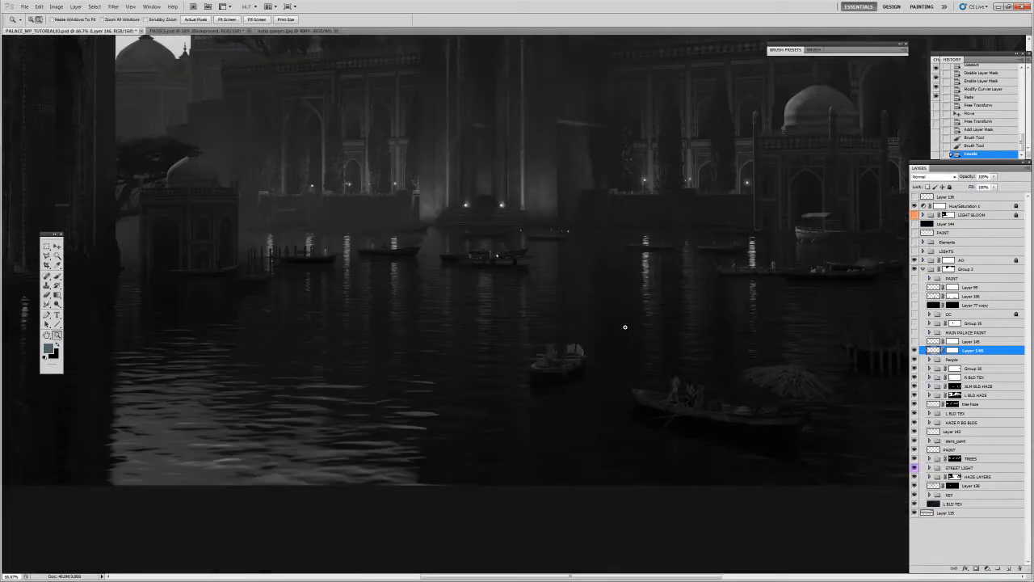
{"action": "left_click", "coordinate": [618, 333], "text": "alt"}
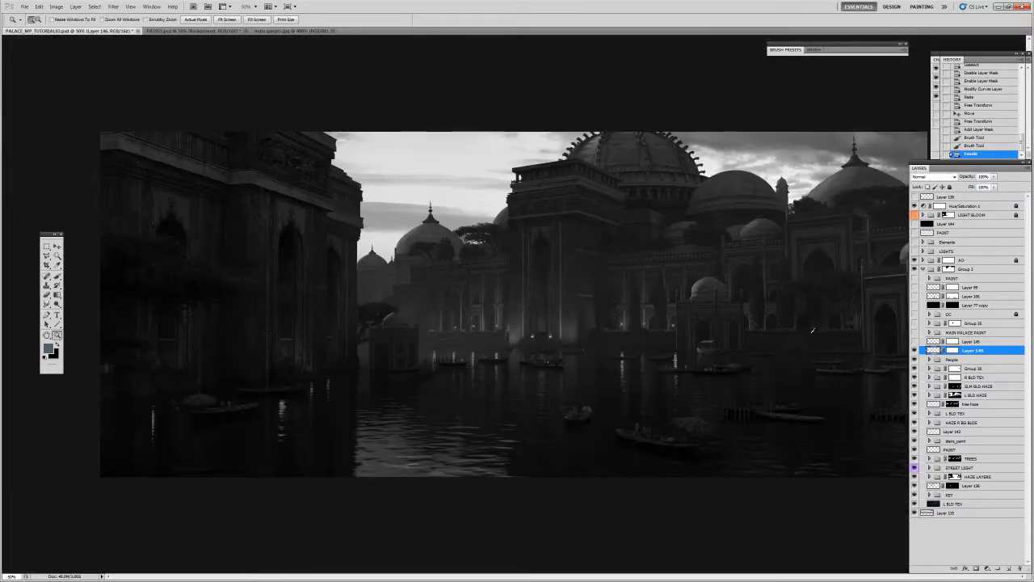
{"action": "key", "text": "ctrl+l"}
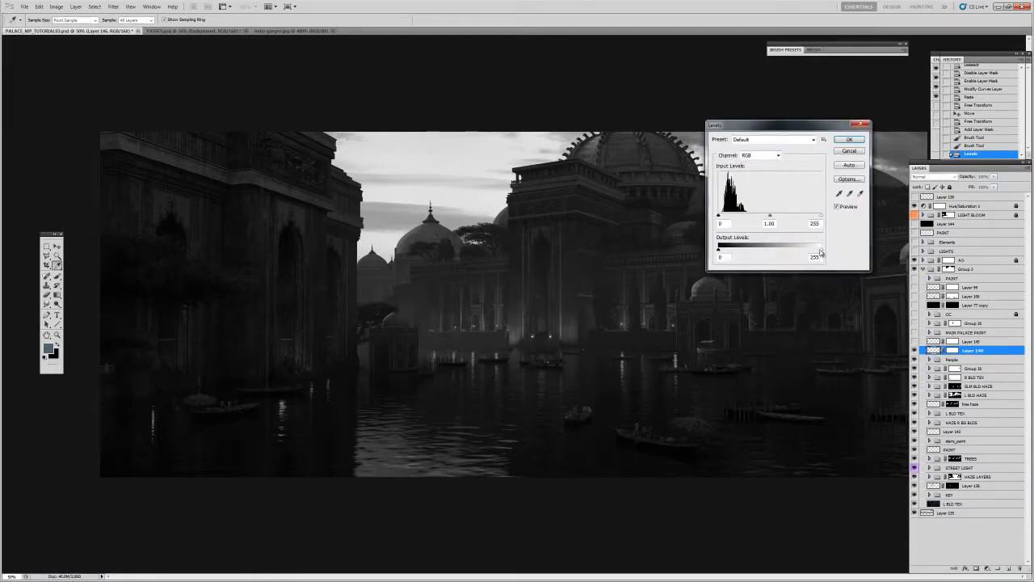
{"action": "left_click_drag", "start_coordinate": [820, 248], "coordinate": [803, 253]}
{"action": "left_click", "coordinate": [849, 139]}
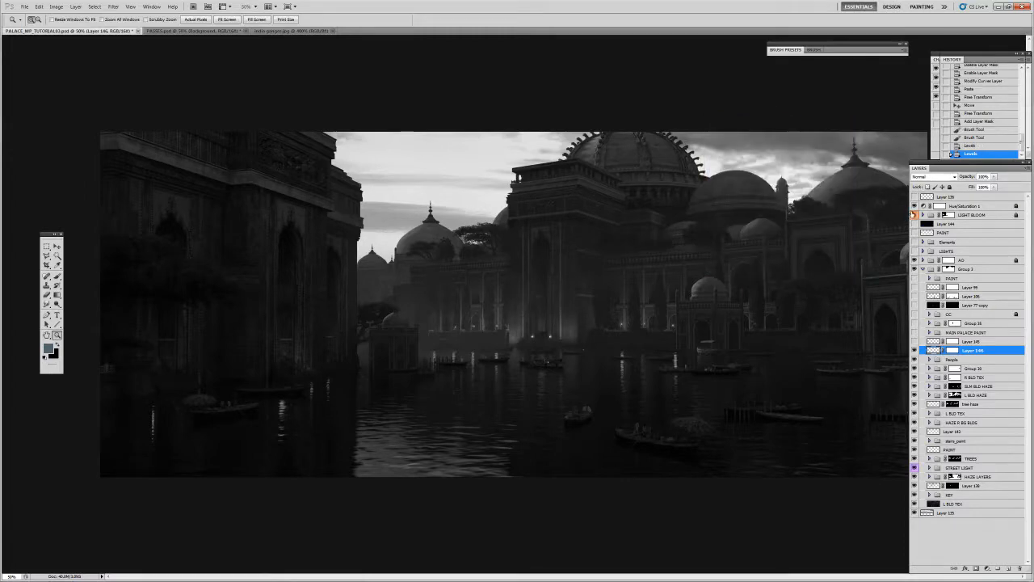
Hide the greyscale check layer and reduce the saturation of the man on the boat with Hue/Saturation.
{"action": "left_click", "coordinate": [581, 418]}
{"action": "left_click", "coordinate": [581, 416]}
{"action": "left_click", "coordinate": [581, 415]}
{"action": "left_click", "coordinate": [581, 414]}
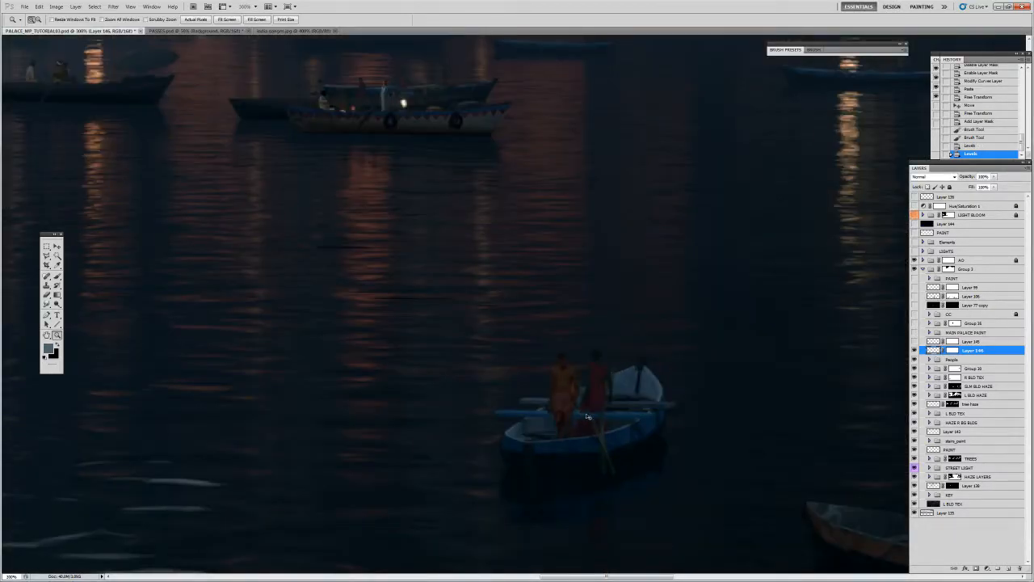
{"action": "key", "text": "ctrl+u"}
{"action": "left_click_drag", "start_coordinate": [485, 291], "coordinate": [745, 204]}
{"action": "left_click_drag", "start_coordinate": [736, 286], "coordinate": [734, 283]}
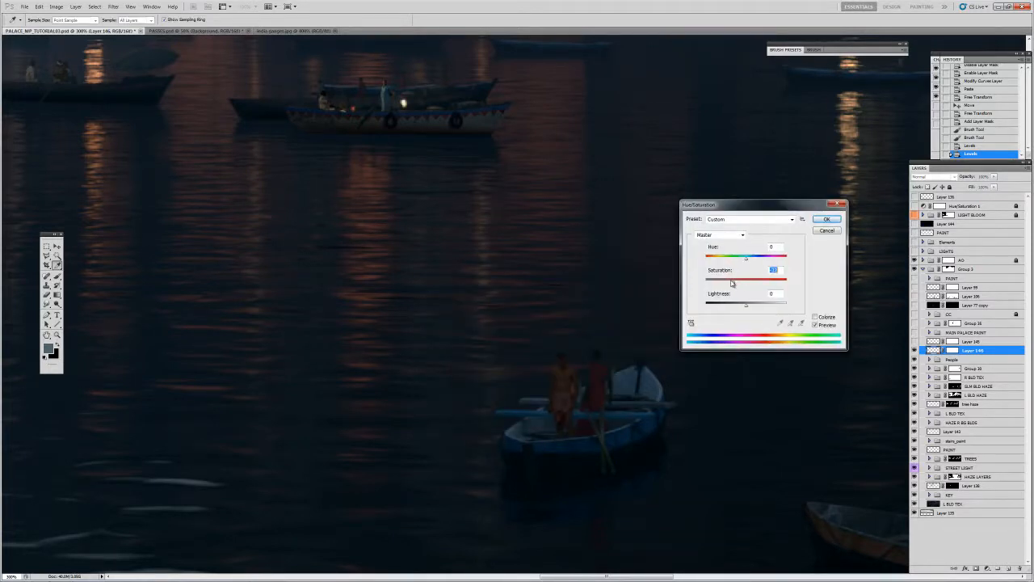
{"action": "left_click", "coordinate": [826, 220]}
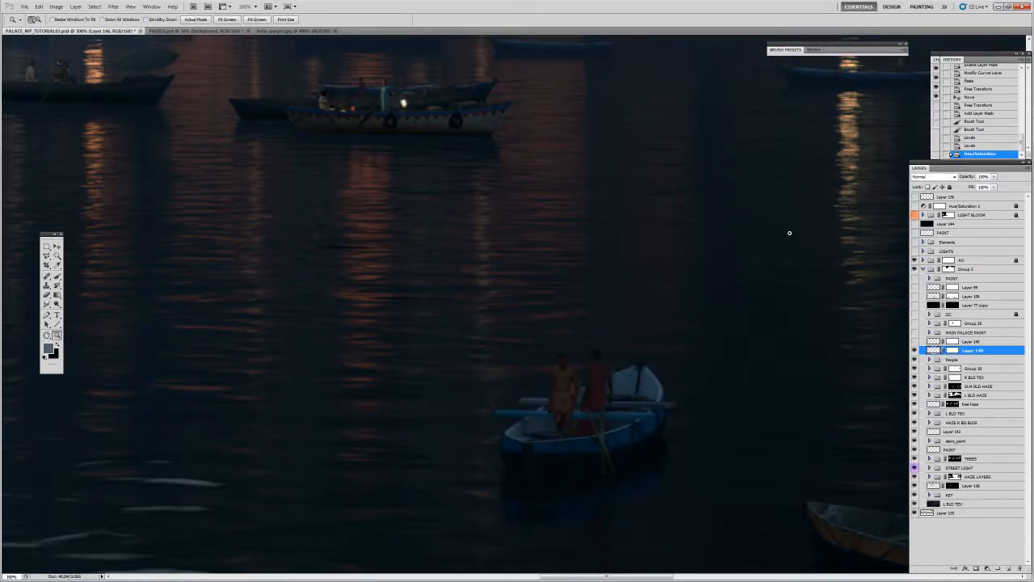
Shift the man's midtones slightly toward cyan with Color Balance.
{"action": "left_click_drag", "start_coordinate": [569, 383], "coordinate": [780, 289]}
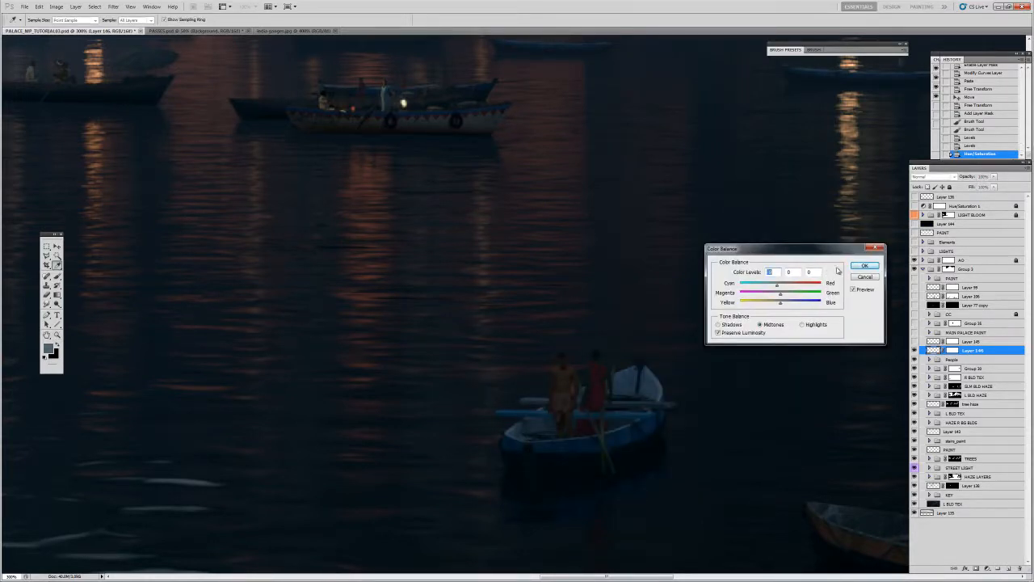
{"action": "left_click", "coordinate": [865, 266]}
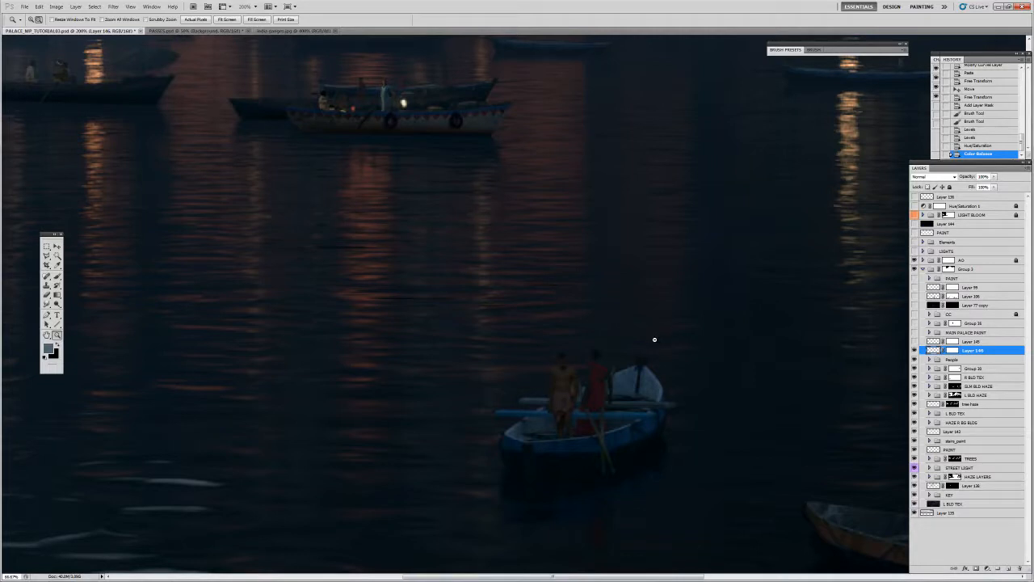
{"action": "scroll", "coordinate": [655, 339], "scroll_direction": "down", "scroll_amount": 4}
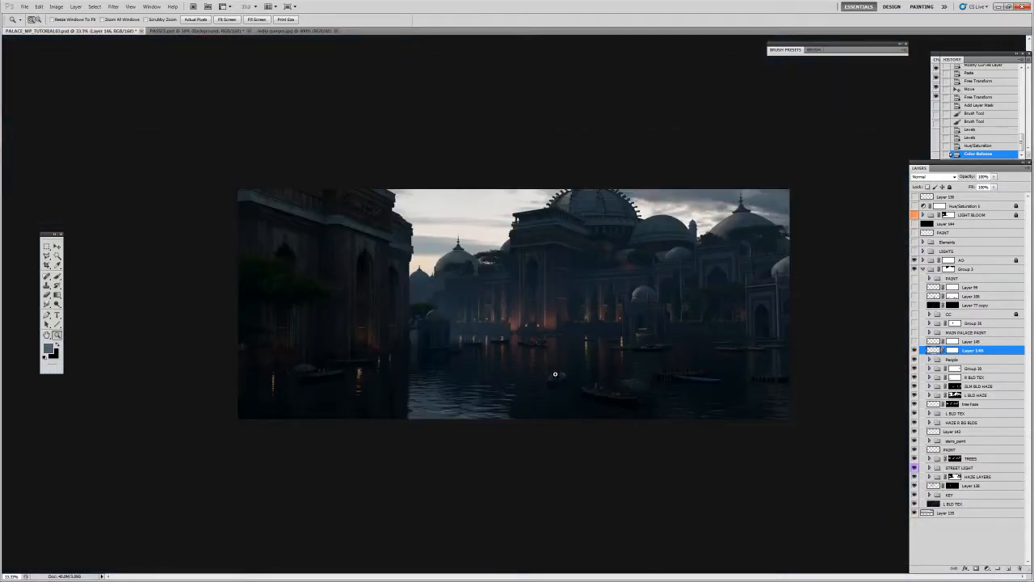
{"action": "scroll", "coordinate": [555, 374], "scroll_direction": "up", "scroll_amount": 1}
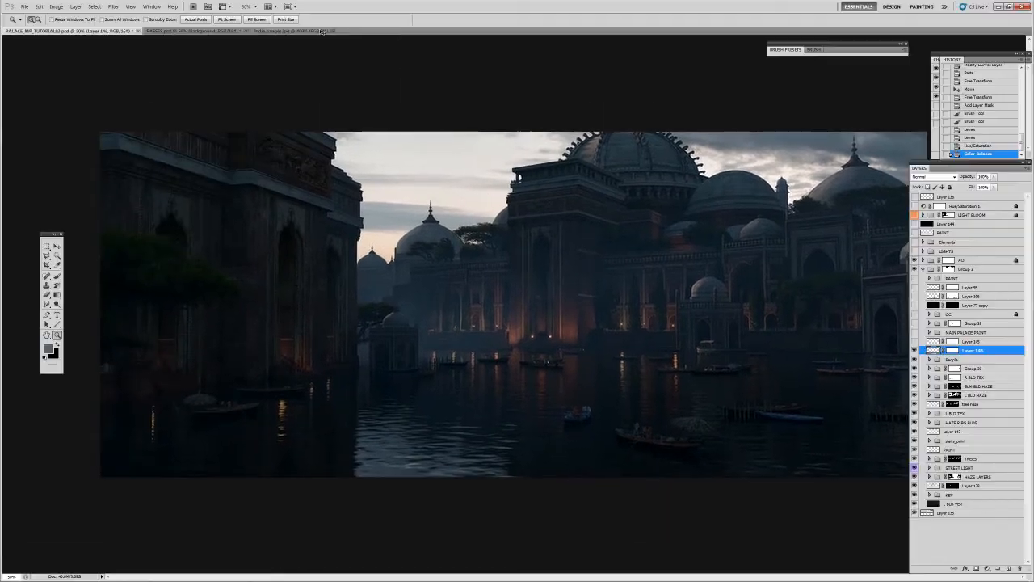
Switch to india ganges.jpg, examine the crowd on the steps for more figures to cut out, and clear the selection.
{"action": "left_click", "coordinate": [321, 31]}
{"action": "scroll", "coordinate": [614, 307], "scroll_direction": "down", "scroll_amount": 1}
{"action": "key", "text": "v"}
{"action": "left_click_drag", "start_coordinate": [632, 345], "coordinate": [517, 339]}
{"action": "left_click_drag", "start_coordinate": [766, 251], "coordinate": [670, 325]}
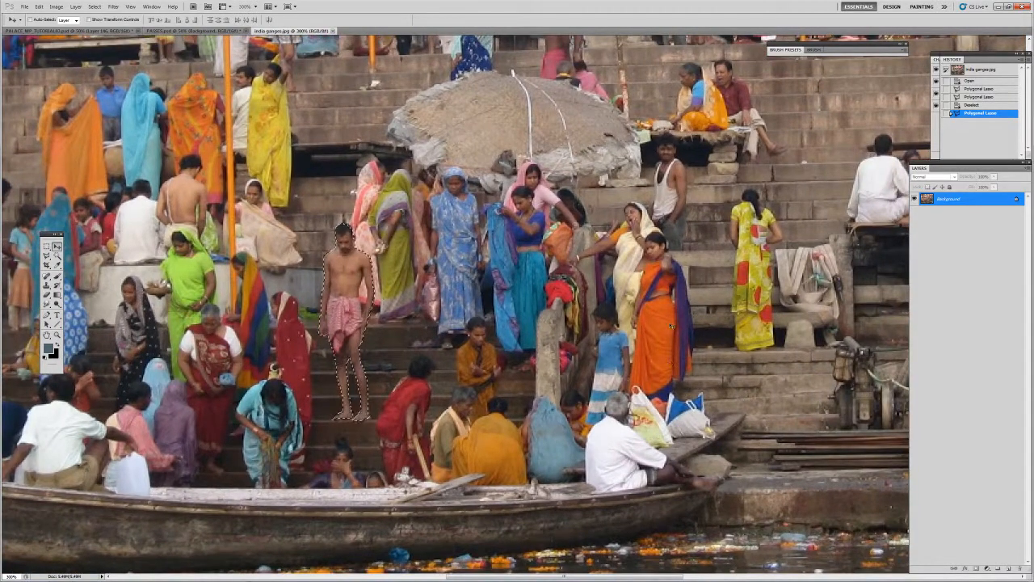
{"action": "mouse_move", "coordinate": [435, 405]}
{"action": "left_mouse_down"}
{"action": "mouse_move", "coordinate": [533, 349]}
{"action": "mouse_move", "coordinate": [748, 340]}
{"action": "left_mouse_up"}
{"action": "left_click_drag", "start_coordinate": [443, 391], "coordinate": [617, 396]}
{"action": "left_click_drag", "start_coordinate": [364, 312], "coordinate": [485, 313]}
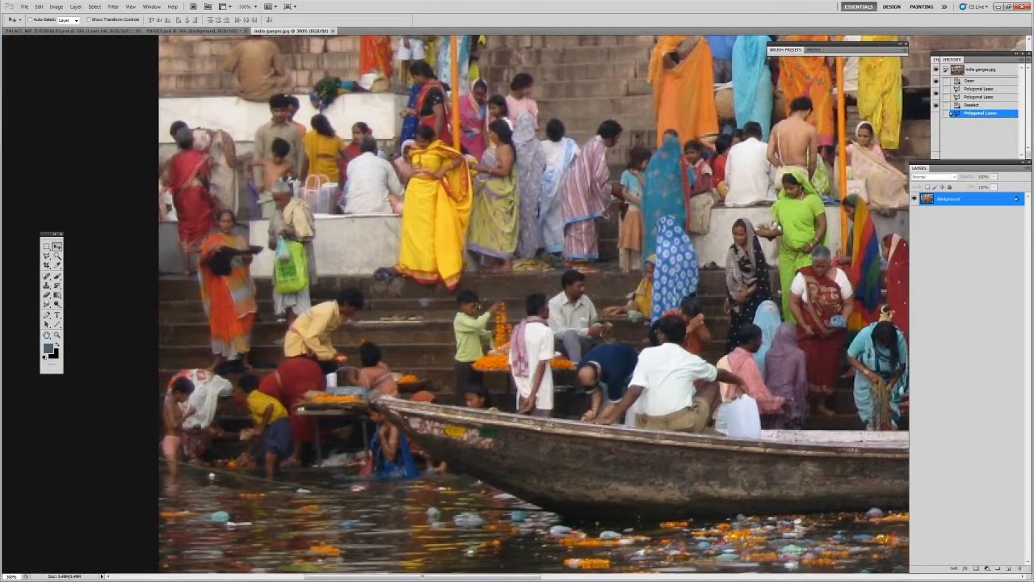
{"action": "left_click_drag", "start_coordinate": [858, 146], "coordinate": [489, 399]}
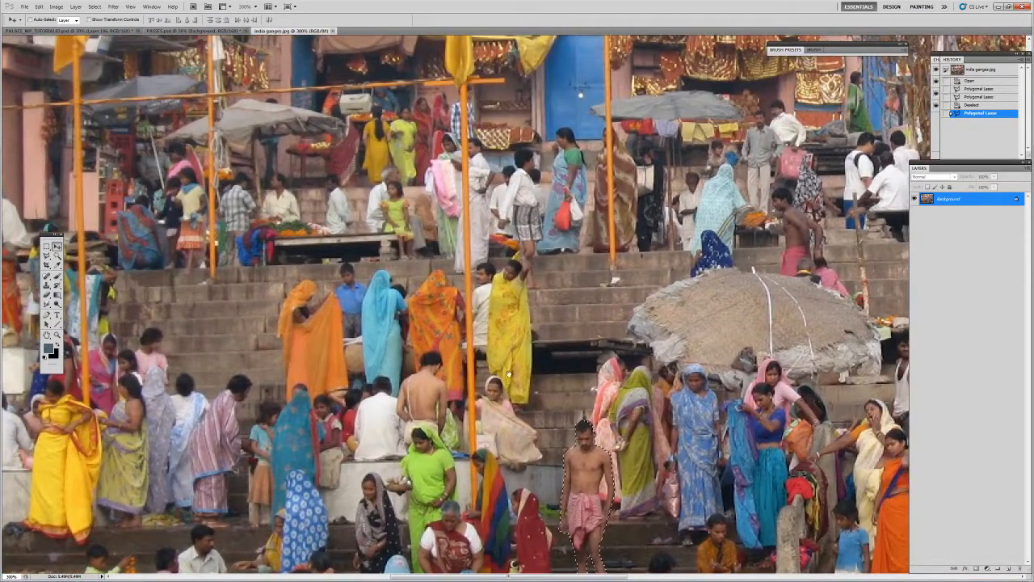
{"action": "key", "text": "z"}
{"action": "key", "text": "ctrl+1"}
{"action": "key", "text": "ctrl+d"}
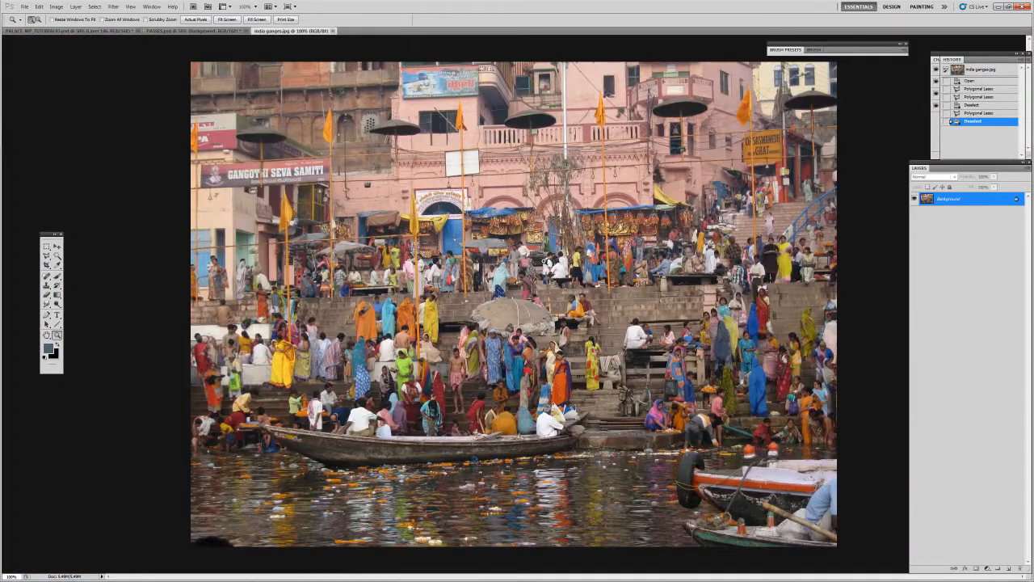
{"action": "key", "text": "v"}
{"action": "key", "text": "f"}
{"action": "key", "text": "f"}
{"action": "key", "text": "f"}
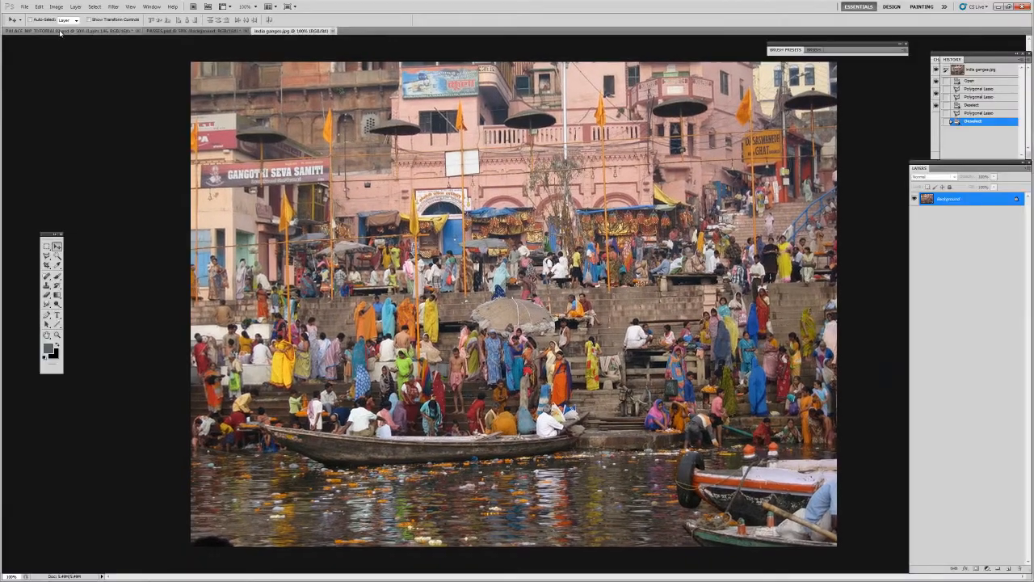
Return to the palace painting, inspect the people in the distant boats by selecting Layer 71 in the People group, and review the whole image.
{"action": "left_click", "coordinate": [62, 31]}
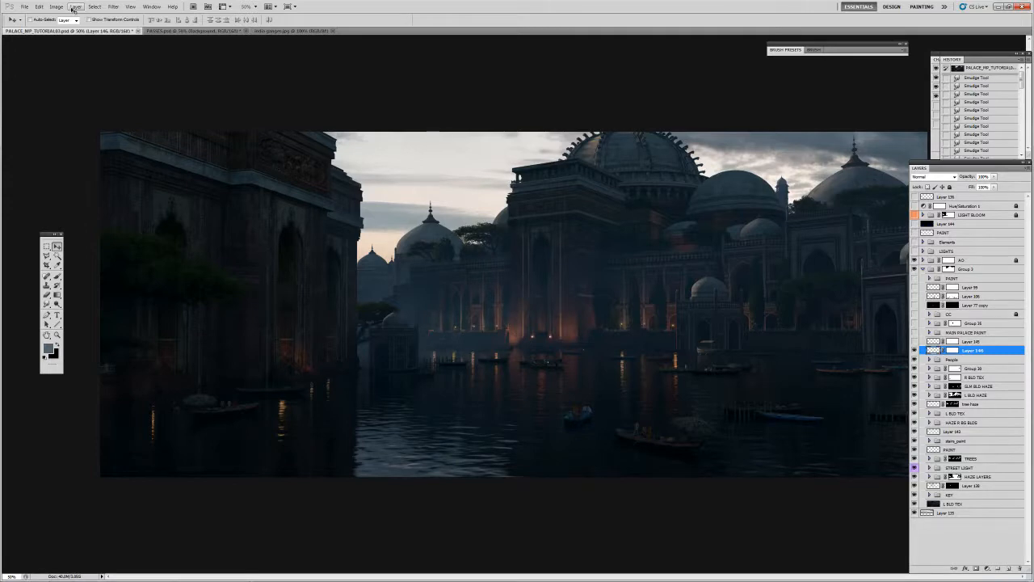
{"action": "key", "text": "z"}
{"action": "left_click", "coordinate": [682, 370]}
{"action": "left_click", "coordinate": [683, 371]}
{"action": "left_click", "coordinate": [682, 370]}
{"action": "left_click", "coordinate": [608, 374]}
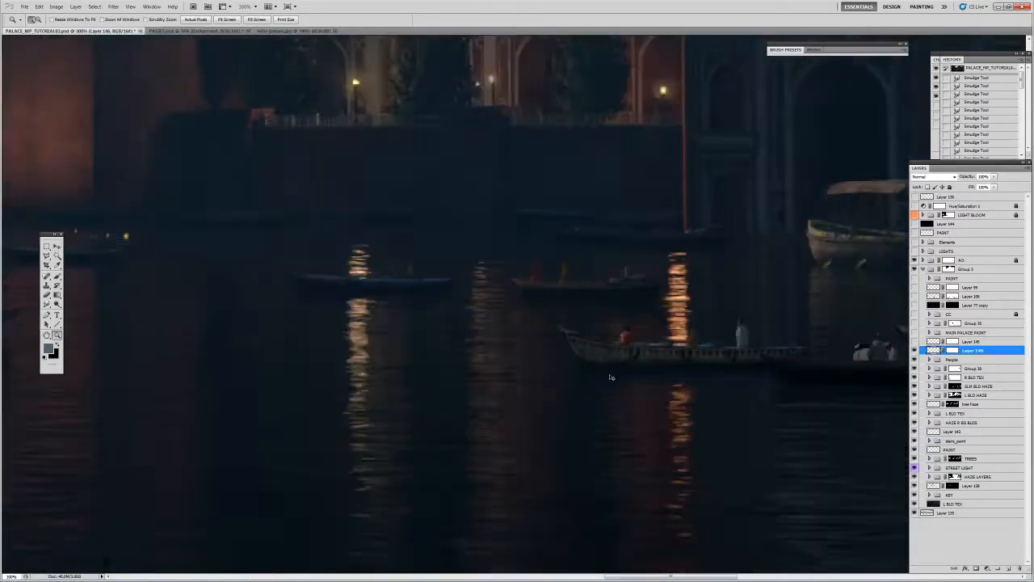
{"action": "left_click", "coordinate": [611, 376]}
{"action": "key", "text": "v"}
{"action": "left_click", "coordinate": [622, 352], "text": "ctrl"}
{"action": "mouse_move", "coordinate": [586, 408]}
{"action": "left_mouse_down"}
{"action": "mouse_move", "coordinate": [563, 469]}
{"action": "mouse_move", "coordinate": [595, 389]}
{"action": "left_mouse_up"}
{"action": "key", "text": "z"}
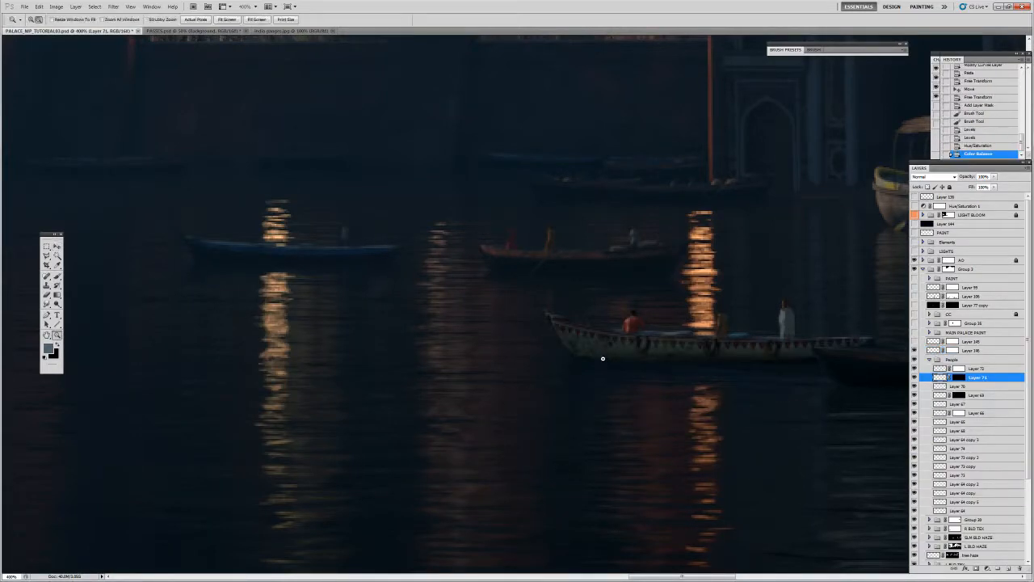
{"action": "left_click", "coordinate": [602, 359], "text": "alt"}
{"action": "left_click", "coordinate": [604, 359], "text": "alt"}
{"action": "left_click", "coordinate": [609, 361], "text": "alt"}
{"action": "left_click", "coordinate": [607, 363], "text": "alt"}
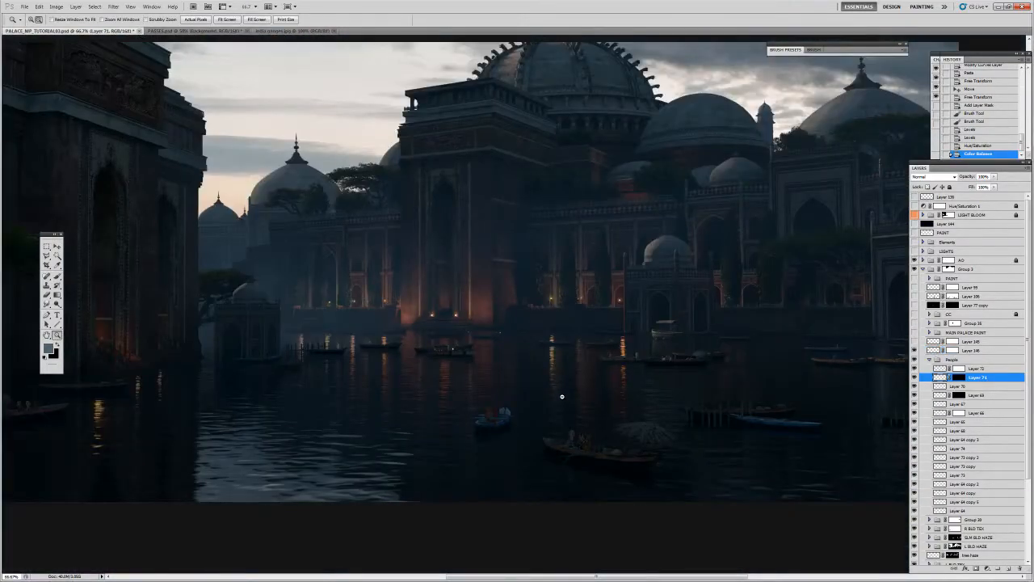
{"action": "left_click", "coordinate": [560, 386], "text": "alt"}
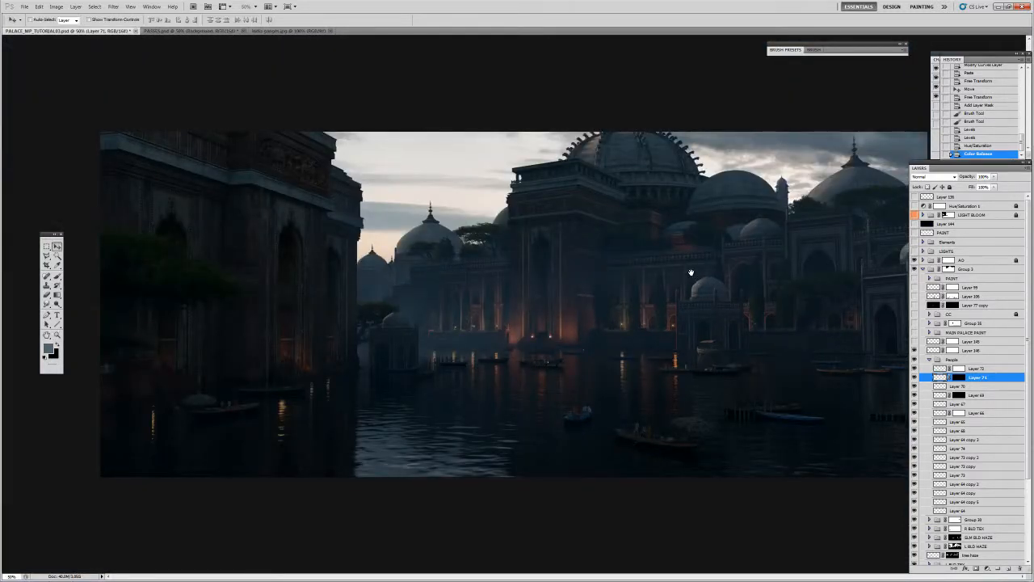
Collapse the People group and delete the unneeded masked layer directly below the MAIN PALACE PAINT group.
{"action": "key", "text": "f"}
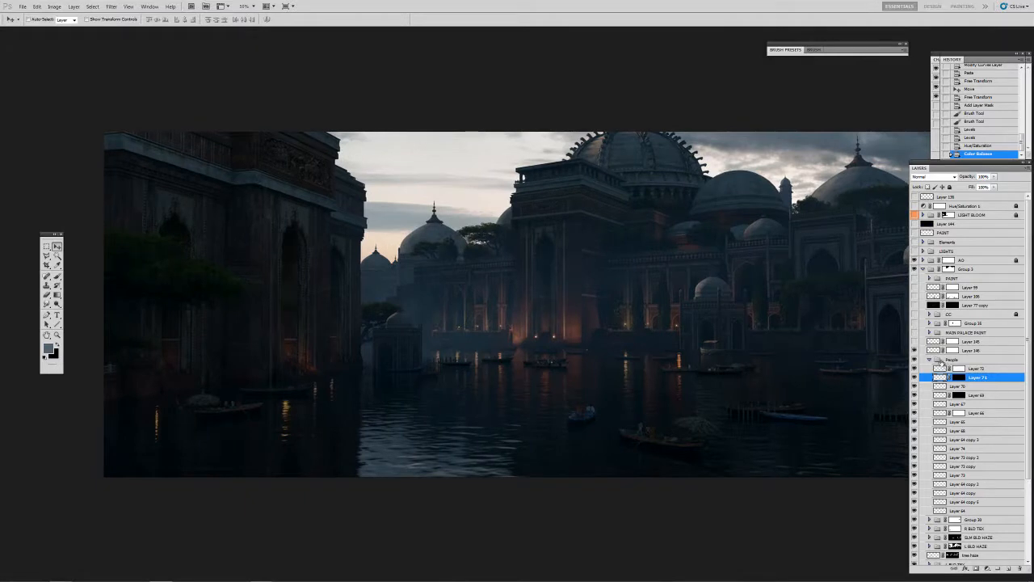
{"action": "left_click", "coordinate": [939, 359]}
{"action": "left_click", "coordinate": [929, 359]}
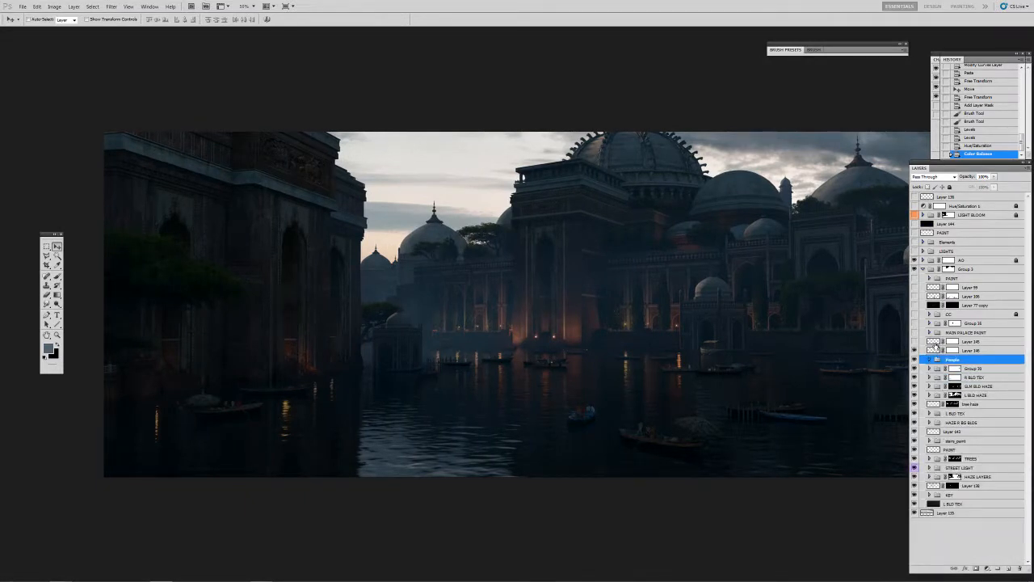
{"action": "left_click", "coordinate": [934, 343]}
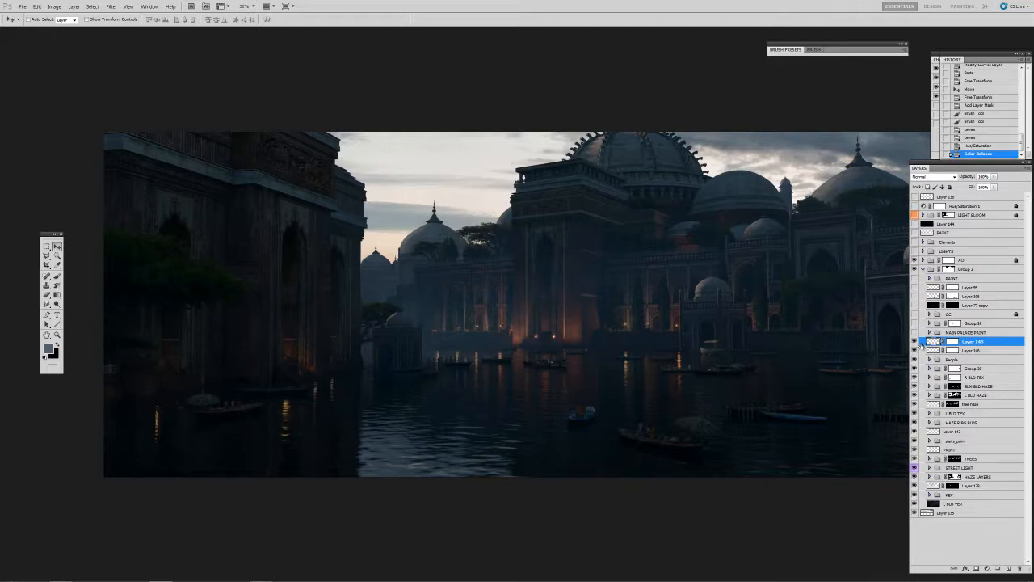
{"action": "key", "text": "Delete"}
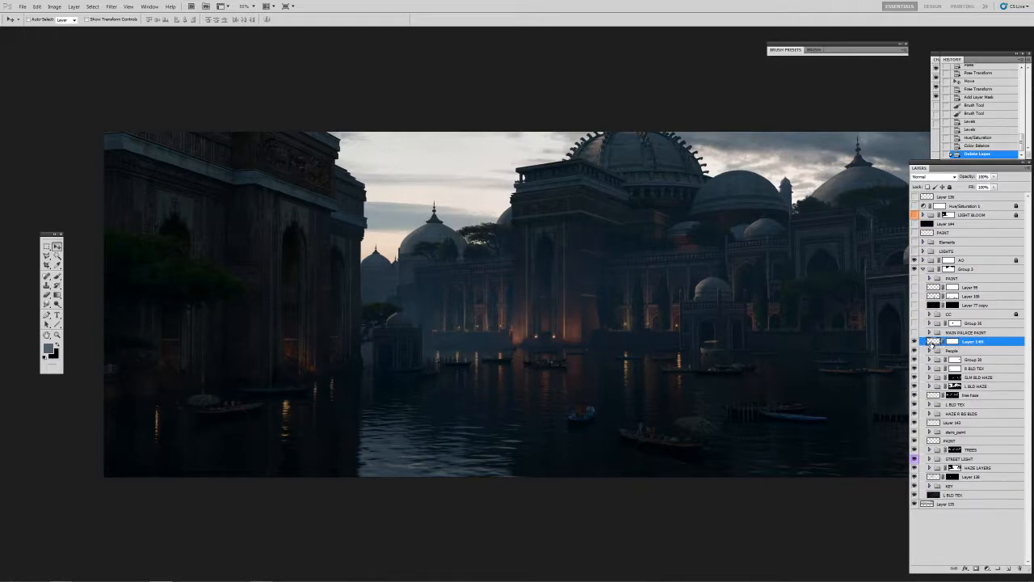
Make the MAIN PALACE PAINT group visible and check the central palace tower up close.
{"action": "left_click", "coordinate": [936, 333]}
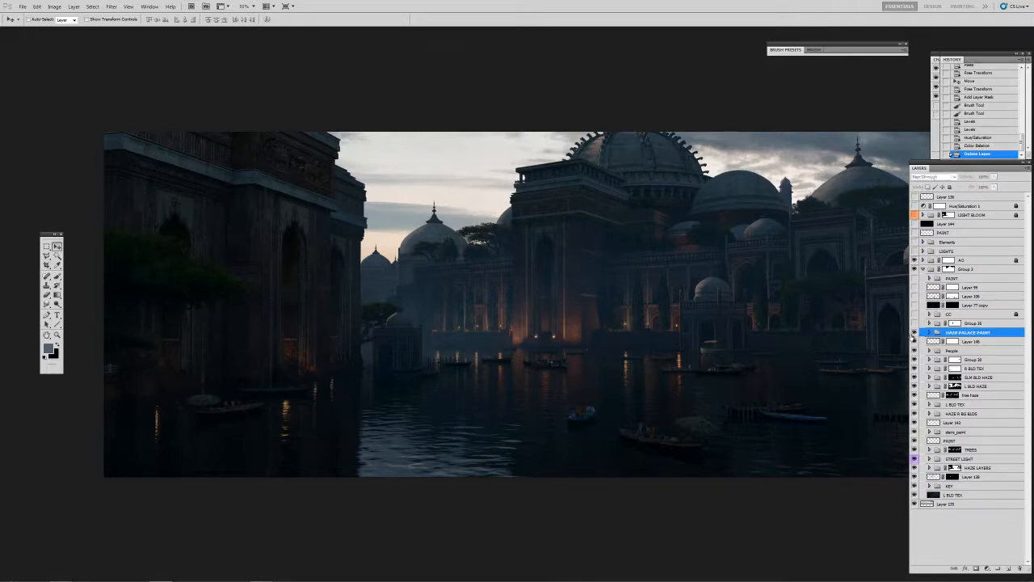
{"action": "key", "text": "z"}
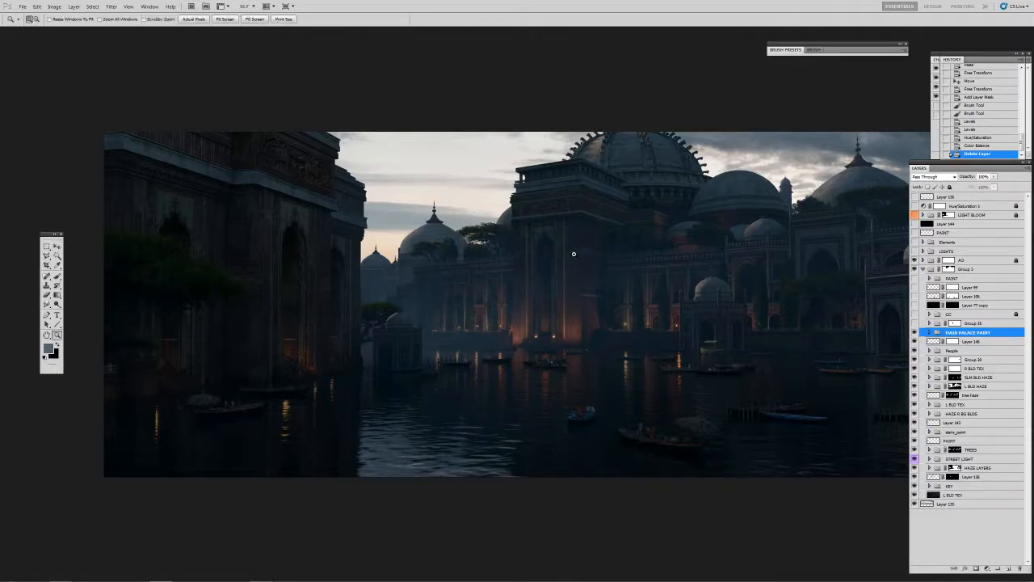
{"action": "left_click", "coordinate": [573, 250]}
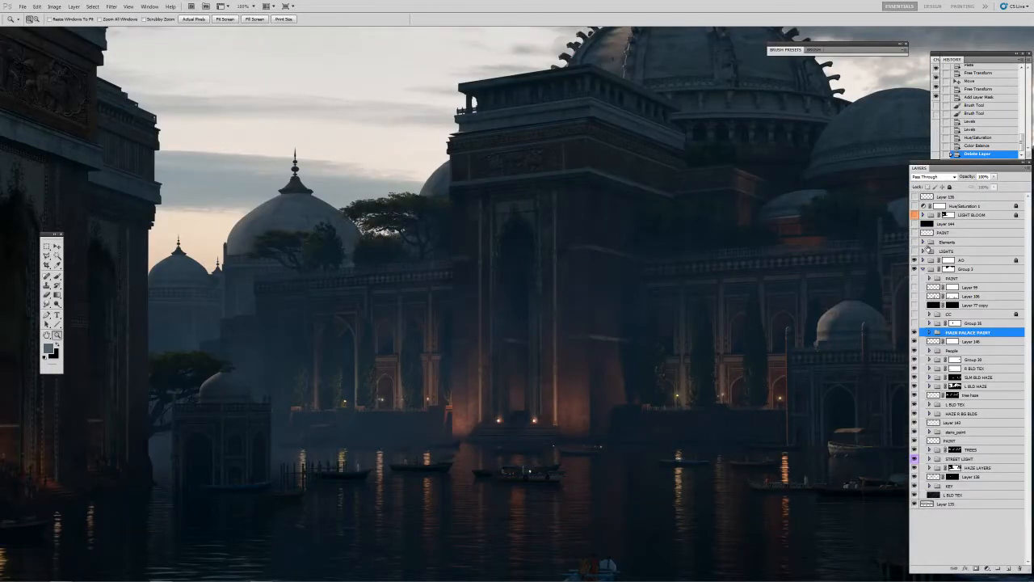
Show the Elements group, look through its ornamental arch and border layers, and hide it again.
{"action": "left_click", "coordinate": [928, 244]}
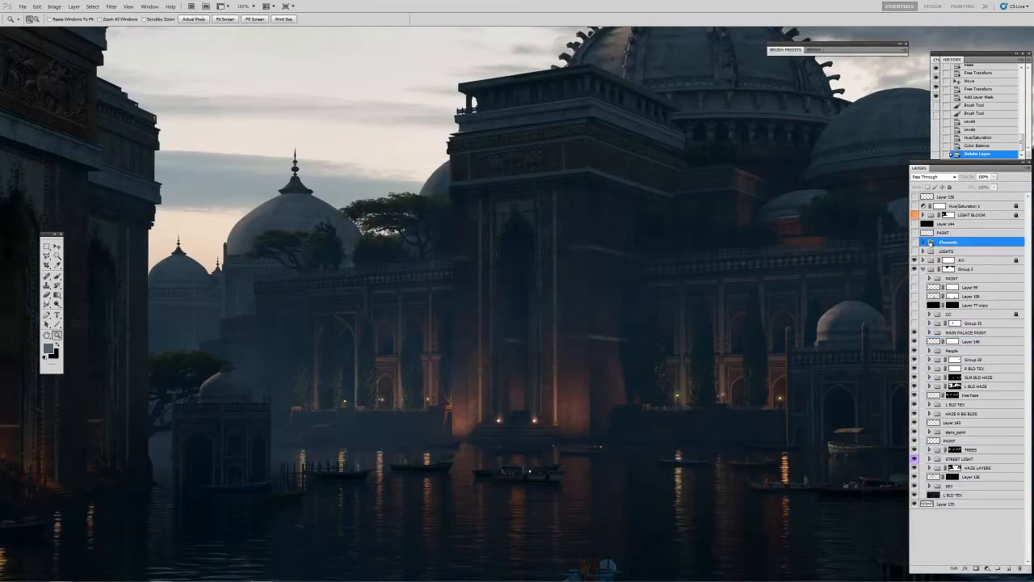
{"action": "left_click", "coordinate": [594, 296], "text": "alt"}
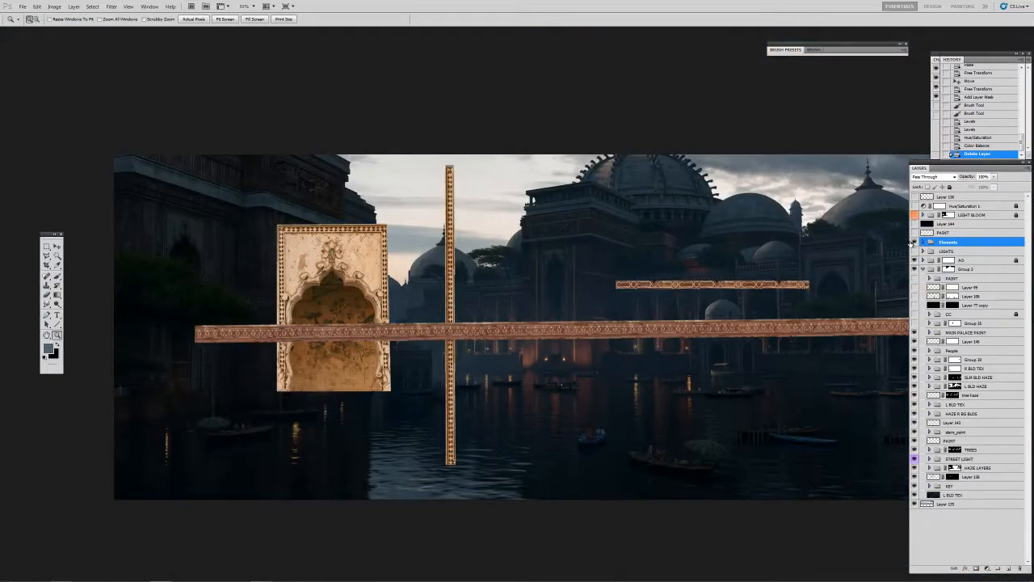
{"action": "left_click", "coordinate": [923, 242]}
{"action": "left_click_drag", "start_coordinate": [712, 266], "coordinate": [665, 259]}
{"action": "left_click_drag", "start_coordinate": [715, 343], "coordinate": [702, 338]}
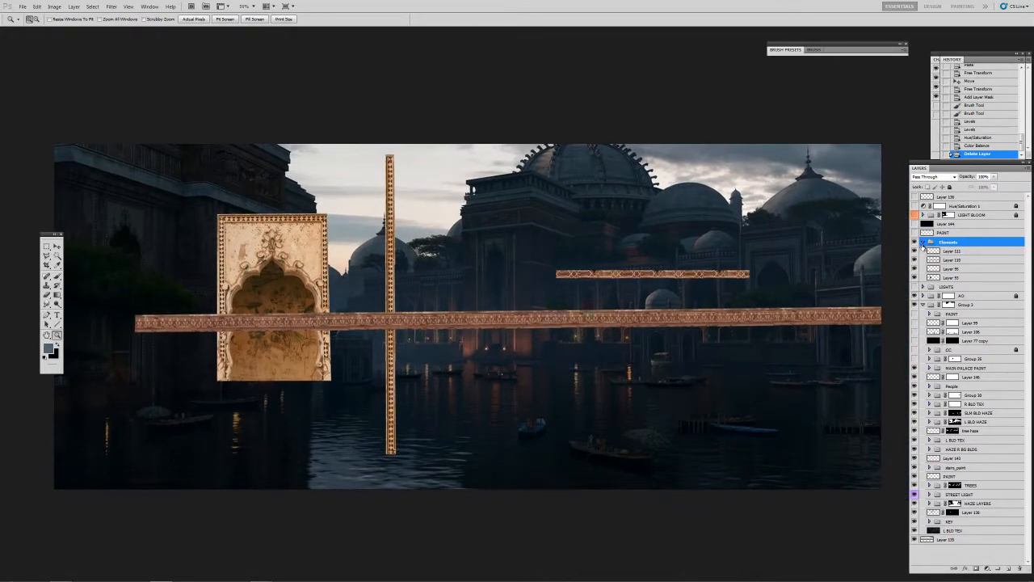
{"action": "left_click", "coordinate": [922, 243]}
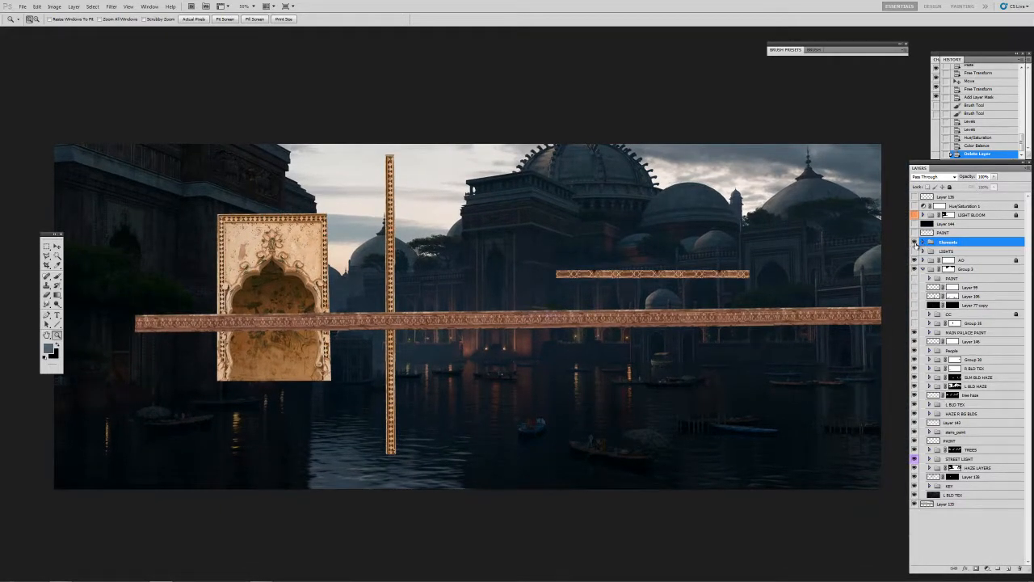
{"action": "left_click", "coordinate": [915, 242]}
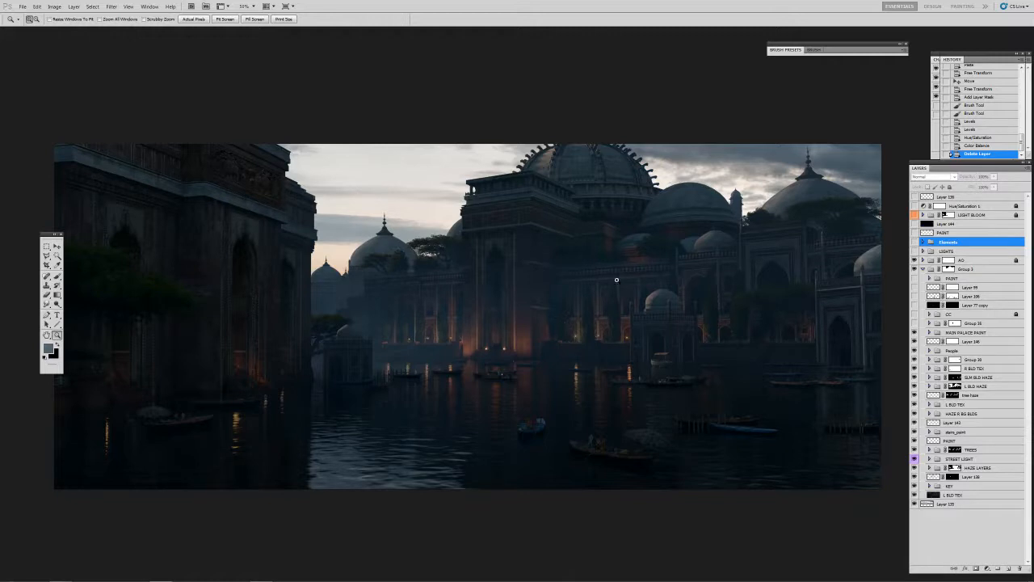
Examine the painted ledges and ornament on the central tower up close, and review the whole painting.
{"action": "left_click", "coordinate": [525, 266]}
{"action": "left_click", "coordinate": [525, 266]}
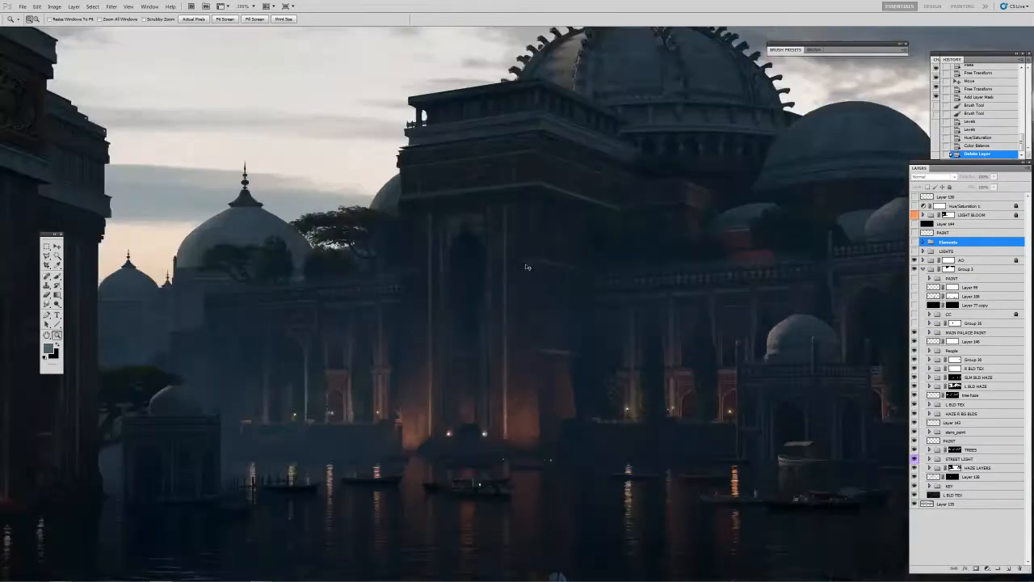
{"action": "left_click", "coordinate": [526, 266]}
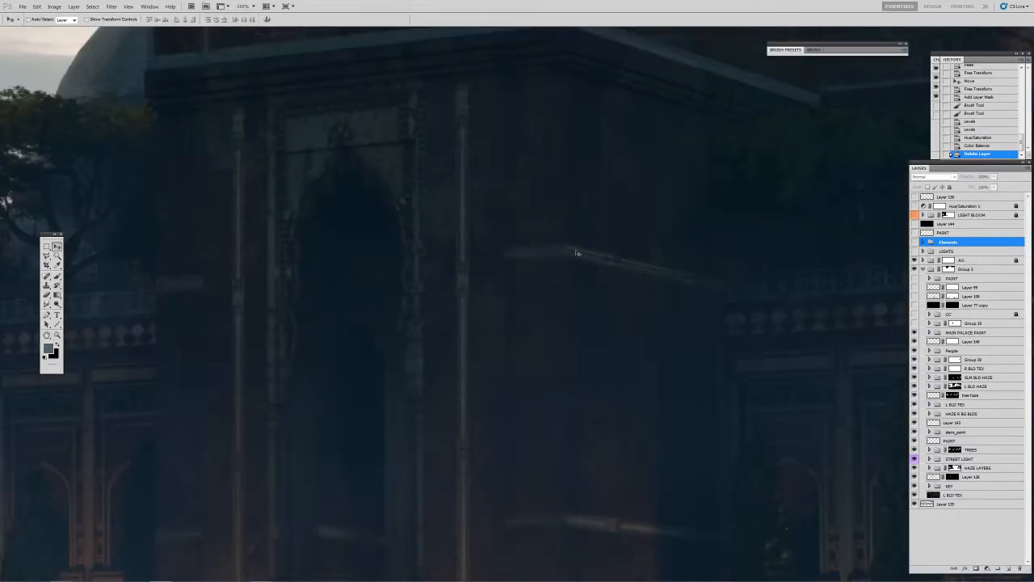
{"action": "key", "text": "z"}
{"action": "left_click", "coordinate": [540, 283], "text": "alt"}
{"action": "left_click", "coordinate": [541, 284], "text": "alt"}
{"action": "left_click", "coordinate": [542, 285], "text": "alt"}
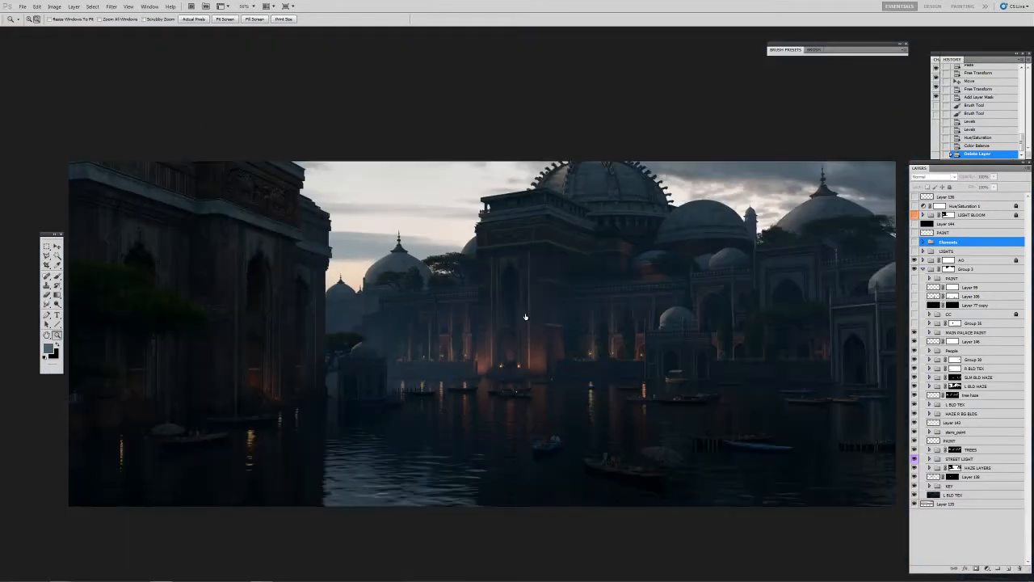
Make the masked group above MAIN PALACE PAINT visible and check the small pavilion and distant domes.
{"action": "left_click", "coordinate": [939, 325]}
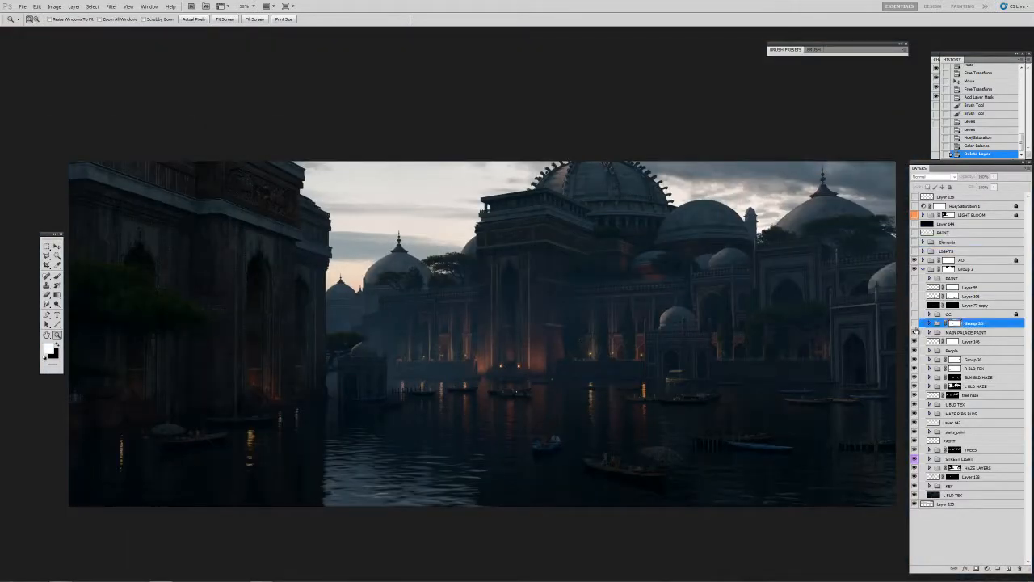
{"action": "left_click", "coordinate": [914, 323]}
{"action": "left_click", "coordinate": [366, 345]}
{"action": "left_click_drag", "start_coordinate": [388, 333], "coordinate": [531, 287]}
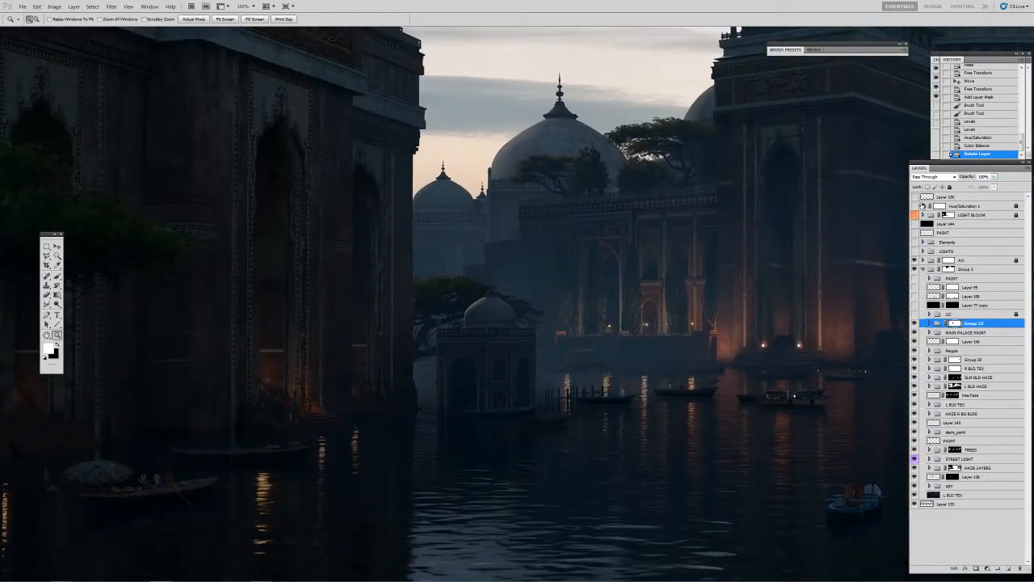
{"action": "left_click", "coordinate": [709, 327], "text": "alt"}
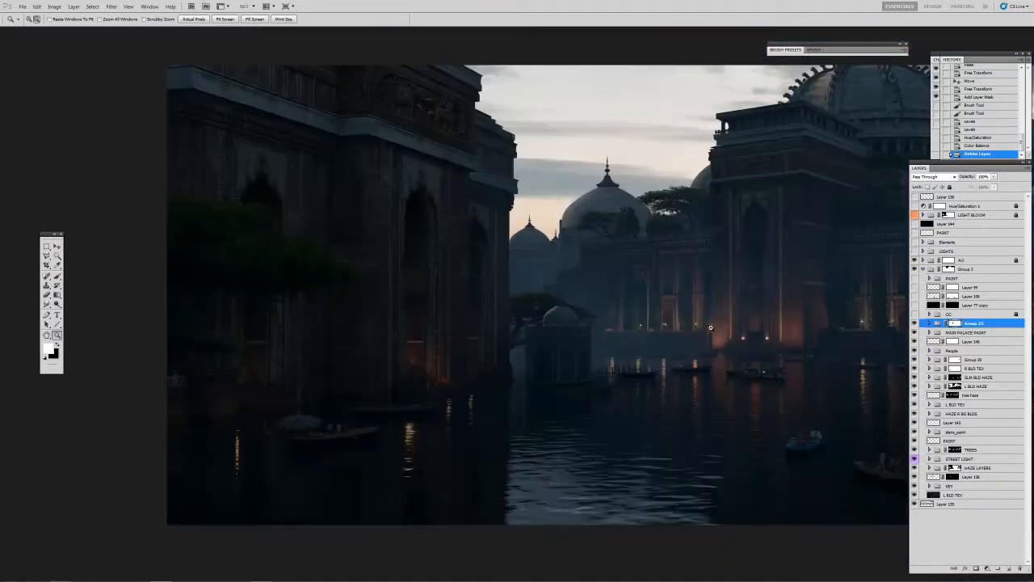
{"action": "left_click", "coordinate": [711, 328], "text": "alt"}
{"action": "left_click_drag", "start_coordinate": [711, 323], "coordinate": [557, 300]}
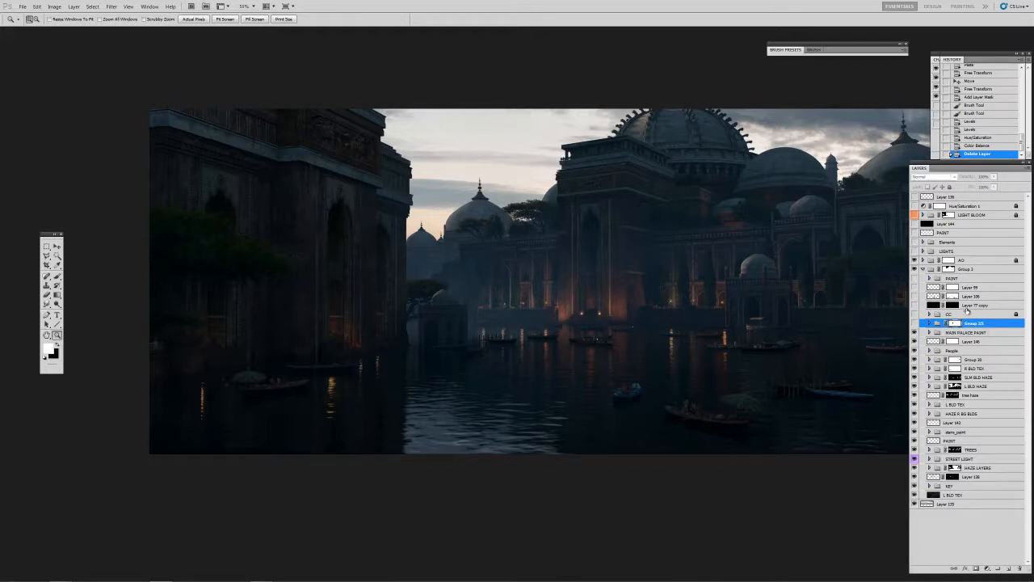
Merge all layers and groups from the masked group above MAIN PALACE PAINT down to L BLD TEX.
{"action": "key", "text": "v"}
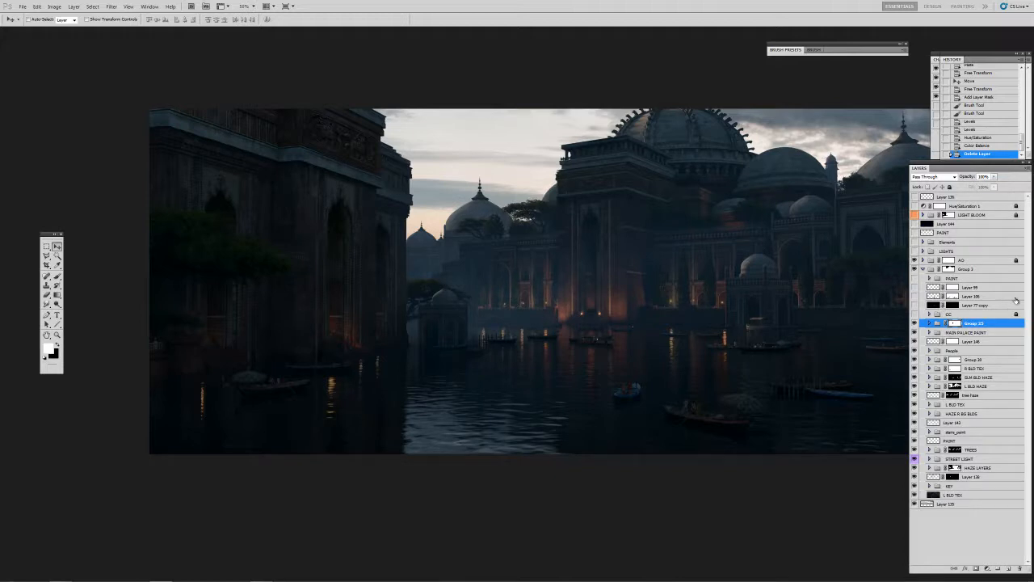
{"action": "left_click", "coordinate": [936, 493], "text": "shift"}
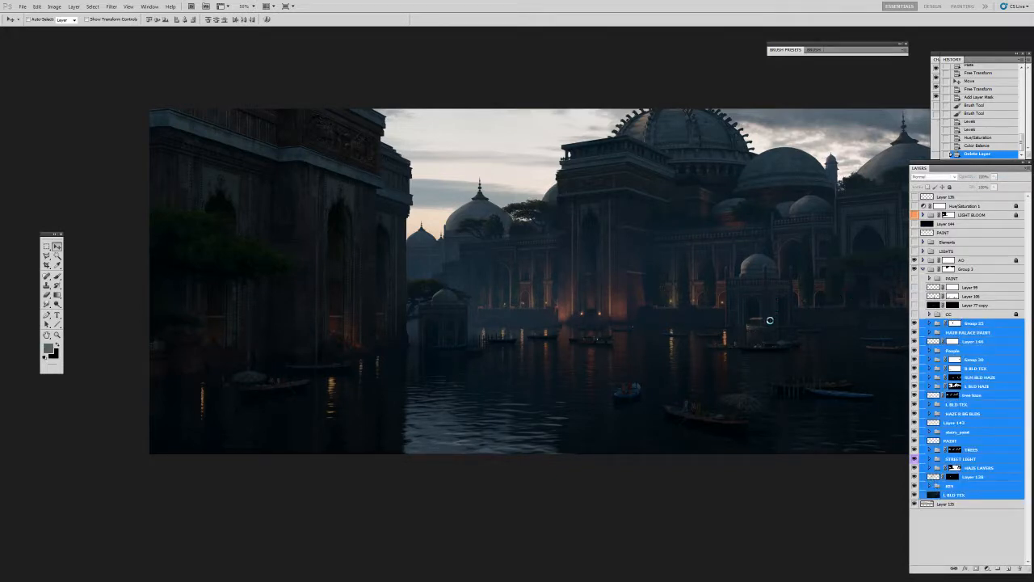
{"action": "key", "text": "ctrl+e"}
{"action": "left_click_drag", "start_coordinate": [776, 311], "coordinate": [683, 316]}
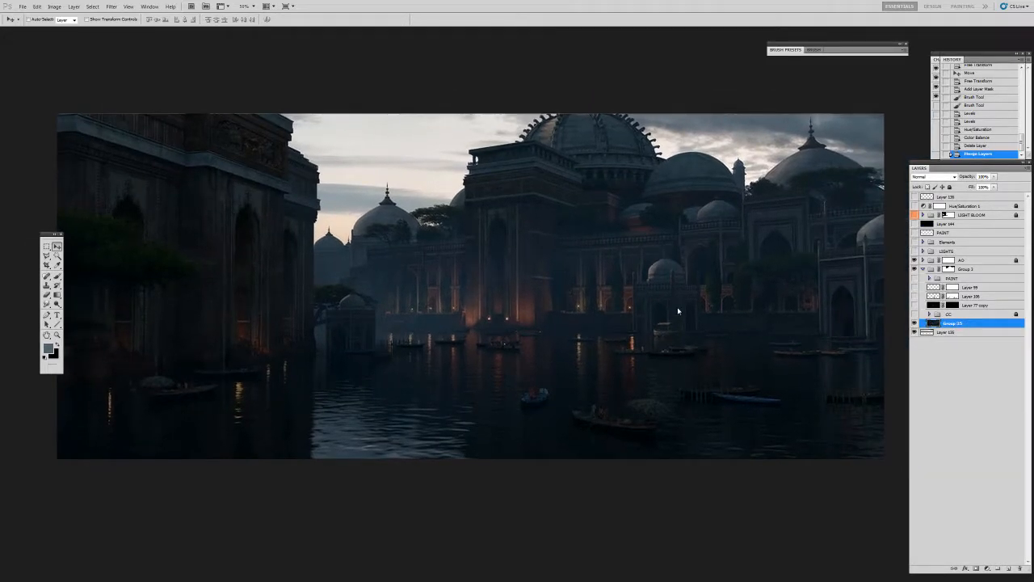
Flip the whole canvas horizontally.
{"action": "left_click", "coordinate": [59, 8]}
{"action": "mouse_move", "coordinate": [89, 81]}
{"action": "left_click", "coordinate": [164, 102]}
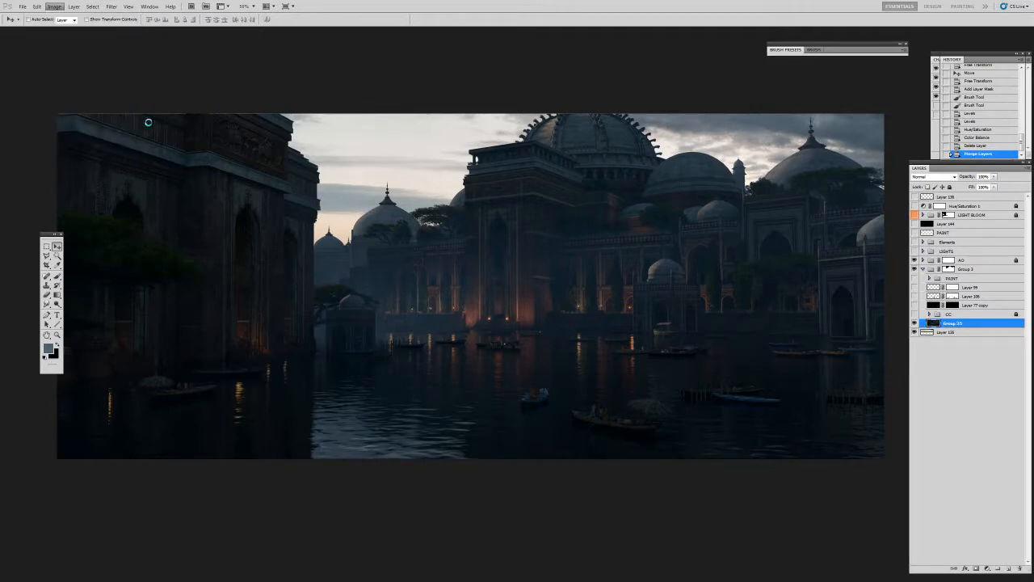
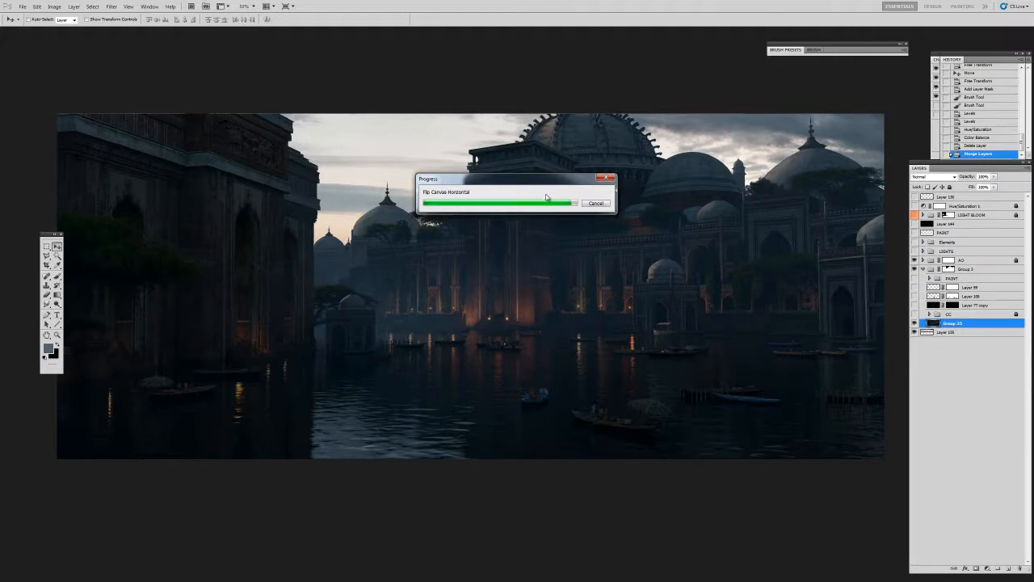
{"action": "left_click_drag", "start_coordinate": [557, 182], "coordinate": [568, 178]}
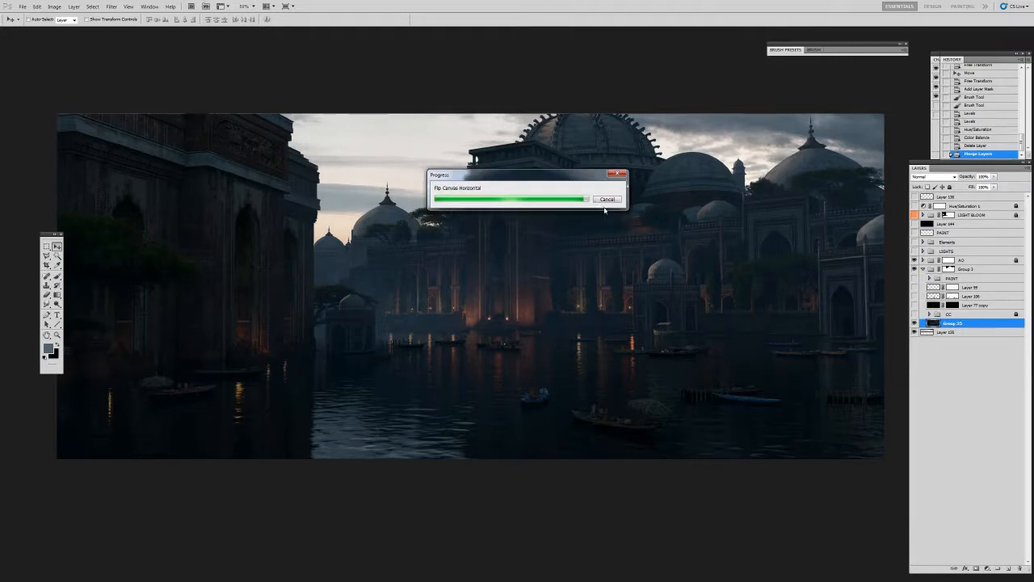
{"action": "left_click_drag", "start_coordinate": [590, 176], "coordinate": [592, 171]}
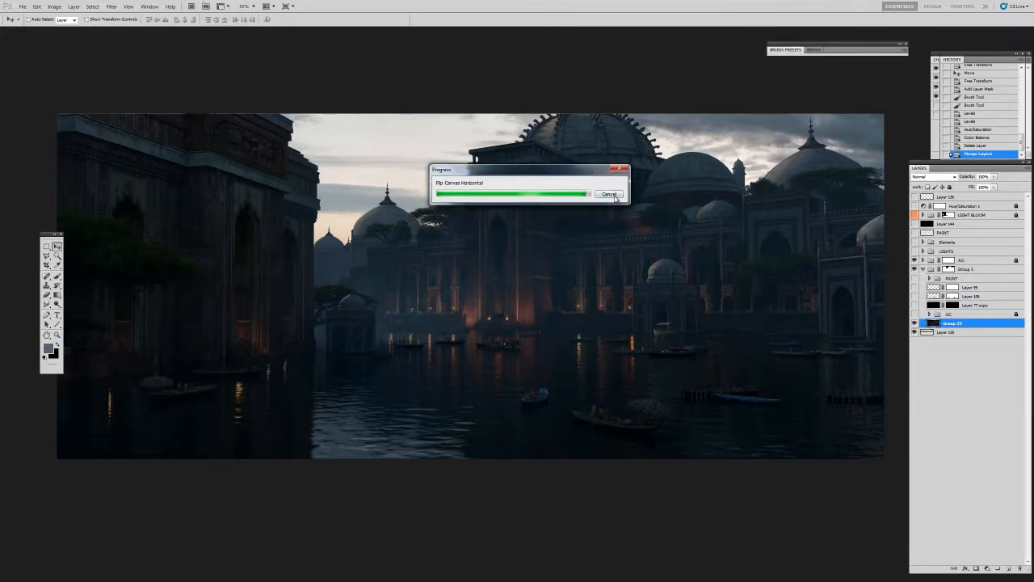
{"action": "left_click_drag", "start_coordinate": [597, 215], "coordinate": [616, 207]}
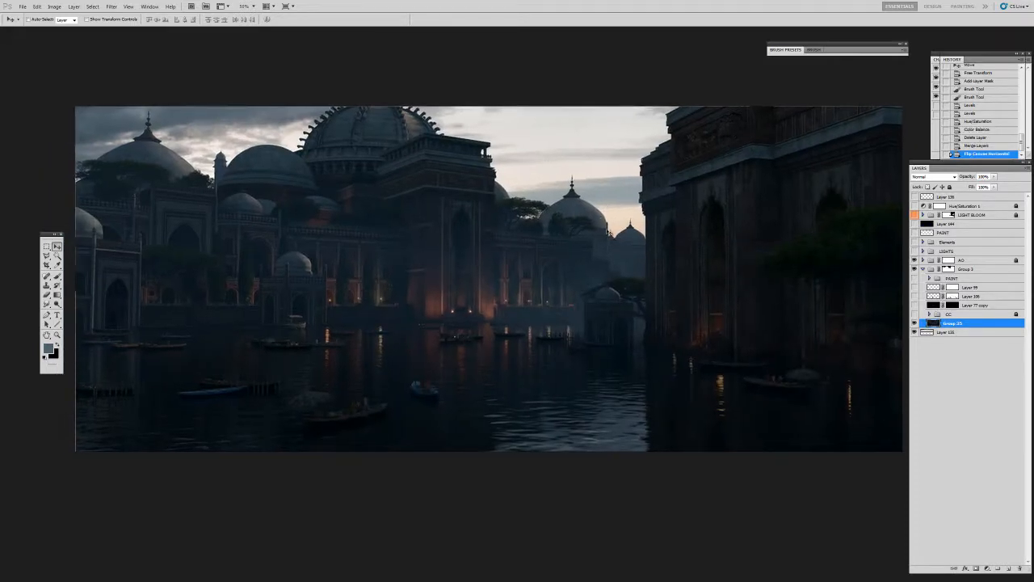
Examine the mirrored composition as a whole and up close around the palace waterfront and boats.
{"action": "key", "text": "z"}
{"action": "left_click", "coordinate": [502, 267], "text": "alt"}
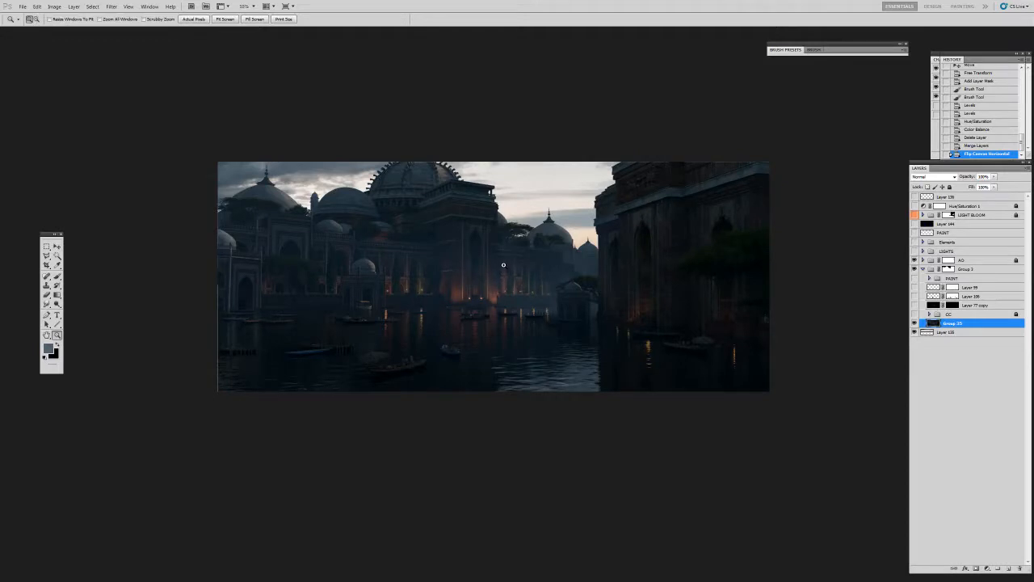
{"action": "left_click", "coordinate": [503, 264]}
{"action": "left_click", "coordinate": [503, 264]}
{"action": "left_click", "coordinate": [473, 266]}
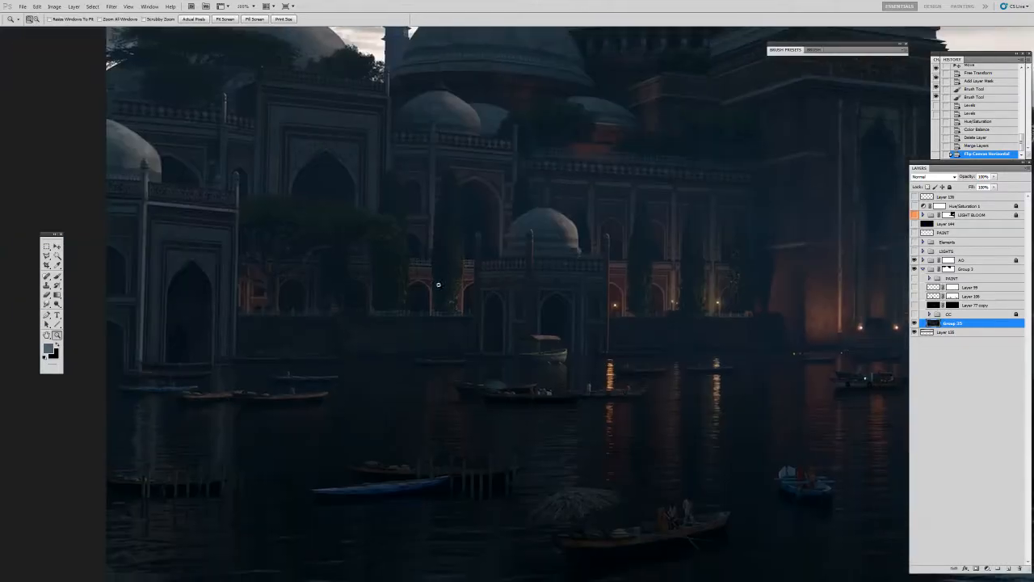
{"action": "left_click_drag", "start_coordinate": [481, 266], "coordinate": [399, 275]}
{"action": "left_click", "coordinate": [399, 276], "text": "alt"}
{"action": "left_click", "coordinate": [399, 274], "text": "alt"}
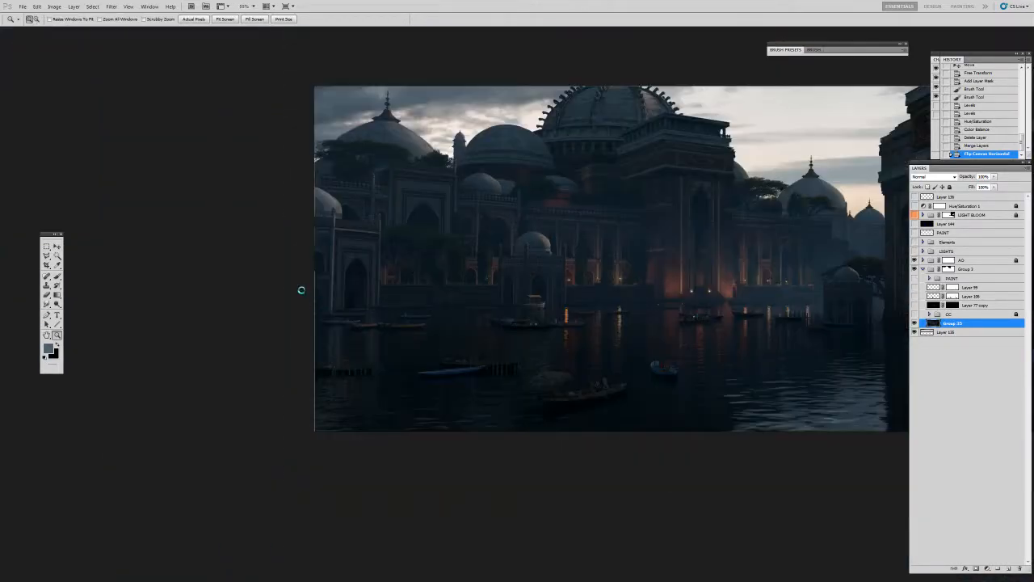
{"action": "left_click_drag", "start_coordinate": [574, 252], "coordinate": [378, 260]}
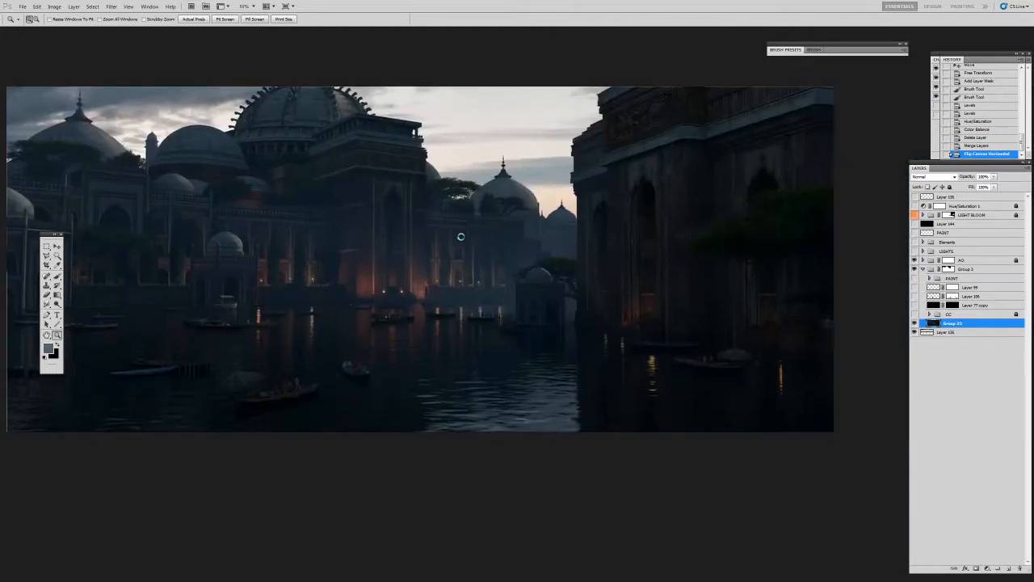
{"action": "left_click", "coordinate": [460, 237], "text": "alt"}
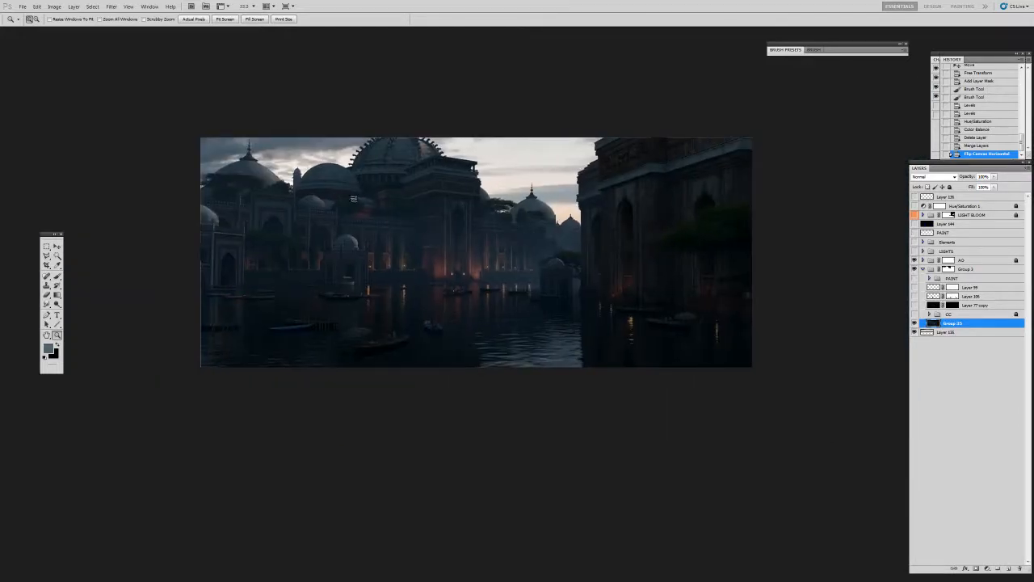
Crop the flipped painting slightly to trim its outer edges and review the full image.
{"action": "key", "text": "c"}
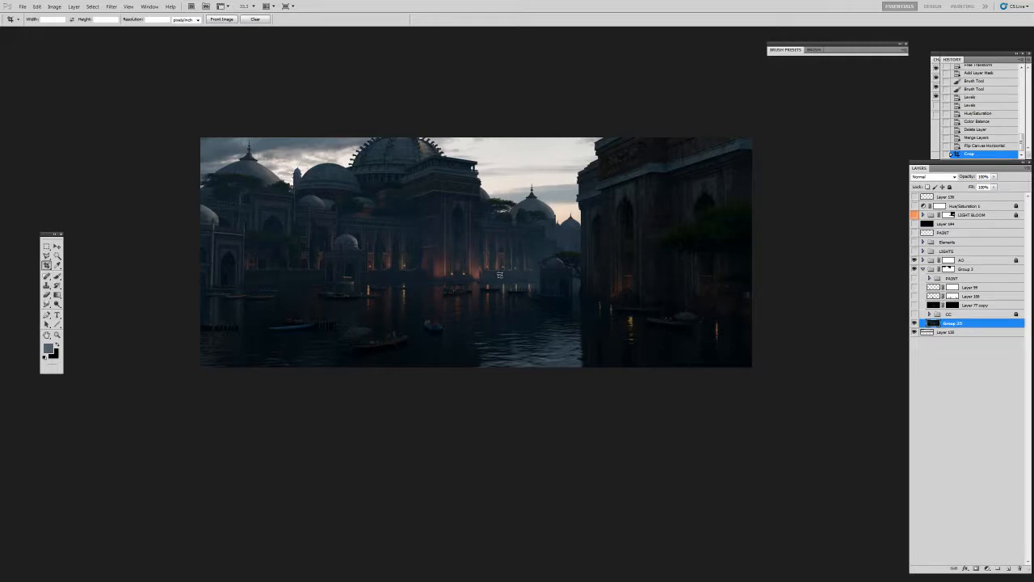
{"action": "key", "text": "z"}
{"action": "left_click", "coordinate": [510, 248]}
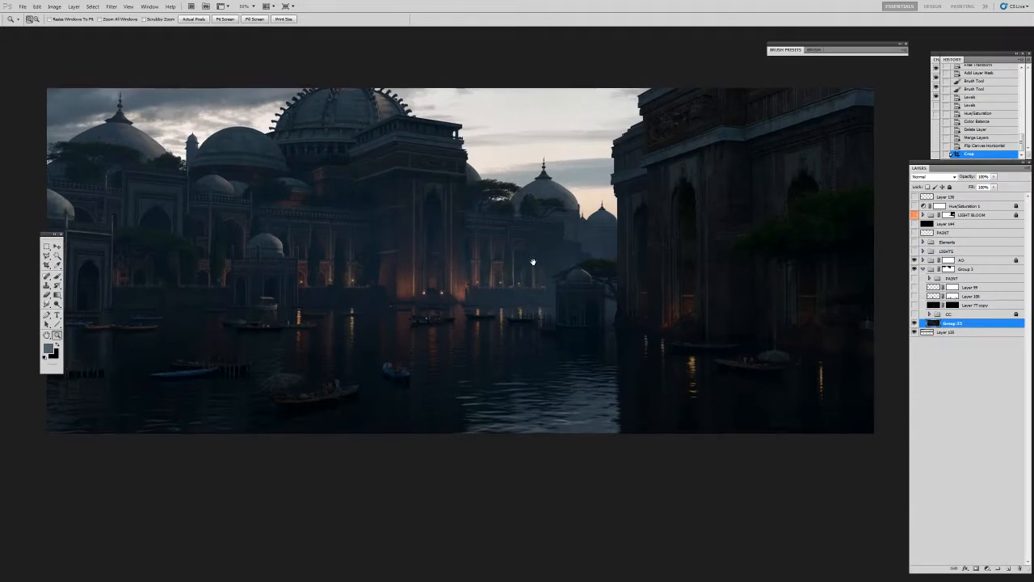
{"action": "left_click_drag", "start_coordinate": [528, 253], "coordinate": [552, 274]}
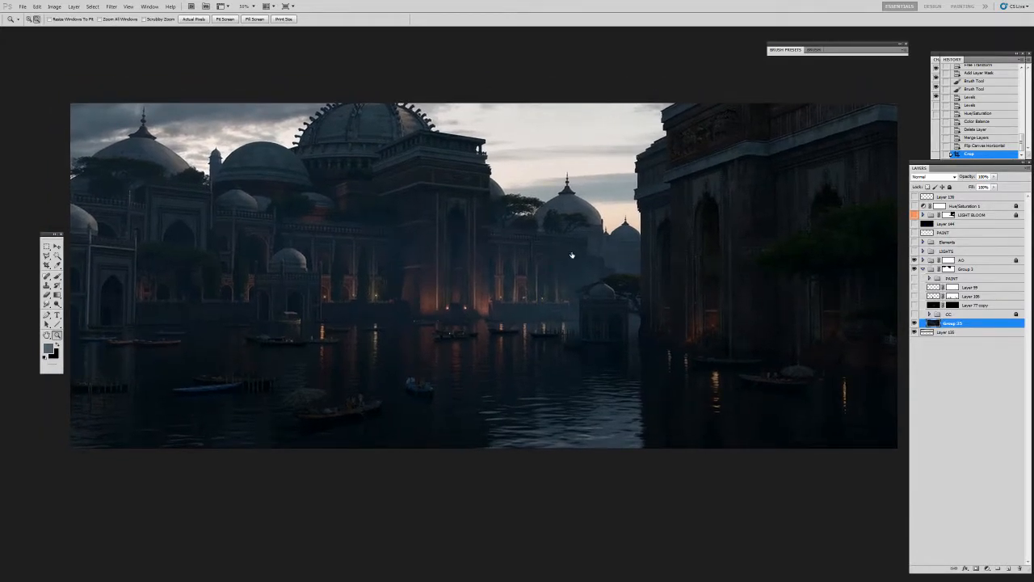
Show the top Hue/Saturation layer for a desaturated view, and expand the CC group and make it visible.
{"action": "key", "text": "ctrl+minus"}
{"action": "left_click", "coordinate": [915, 206]}
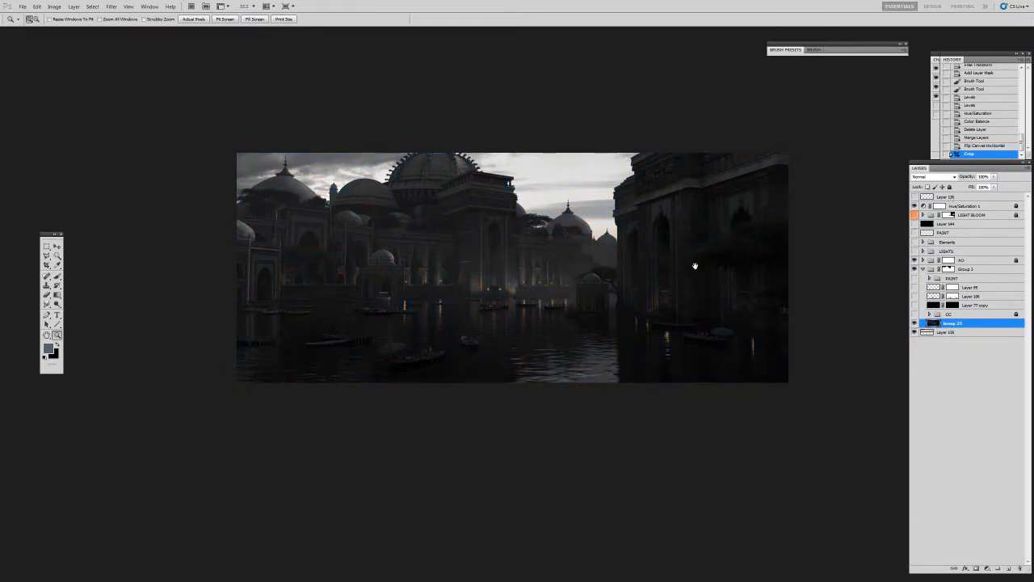
{"action": "left_click_drag", "start_coordinate": [671, 257], "coordinate": [646, 266]}
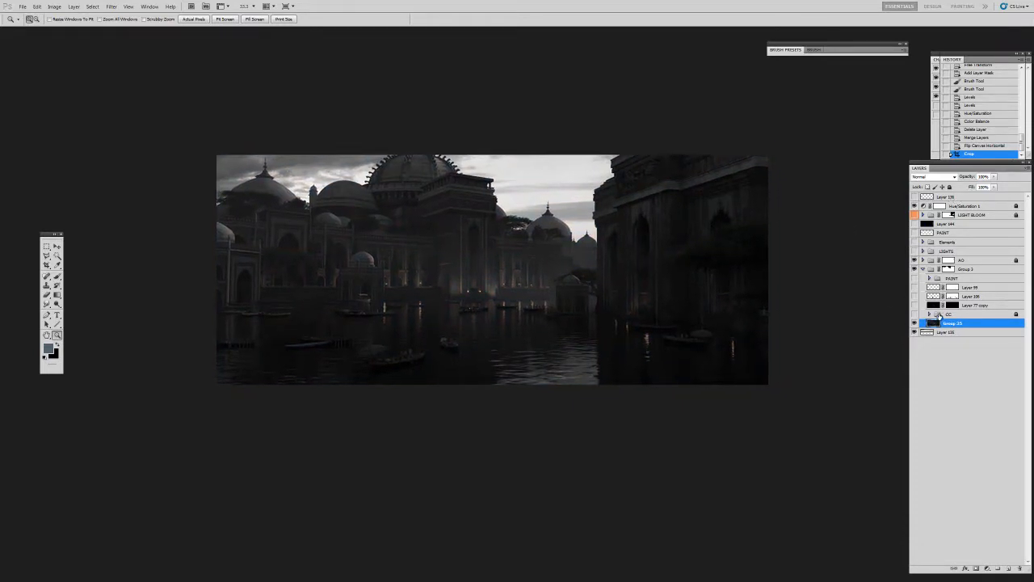
{"action": "left_click", "coordinate": [937, 315]}
{"action": "left_click", "coordinate": [929, 314]}
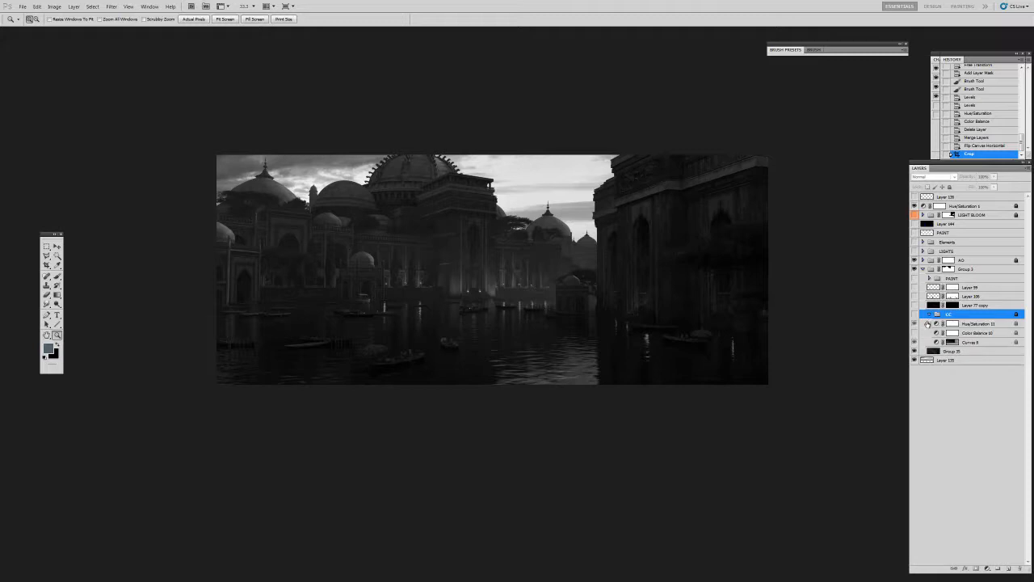
{"action": "left_click", "coordinate": [915, 314]}
Inspect the depth mask of the Curves layer in the CC group on its own.
{"action": "left_click", "coordinate": [959, 343]}
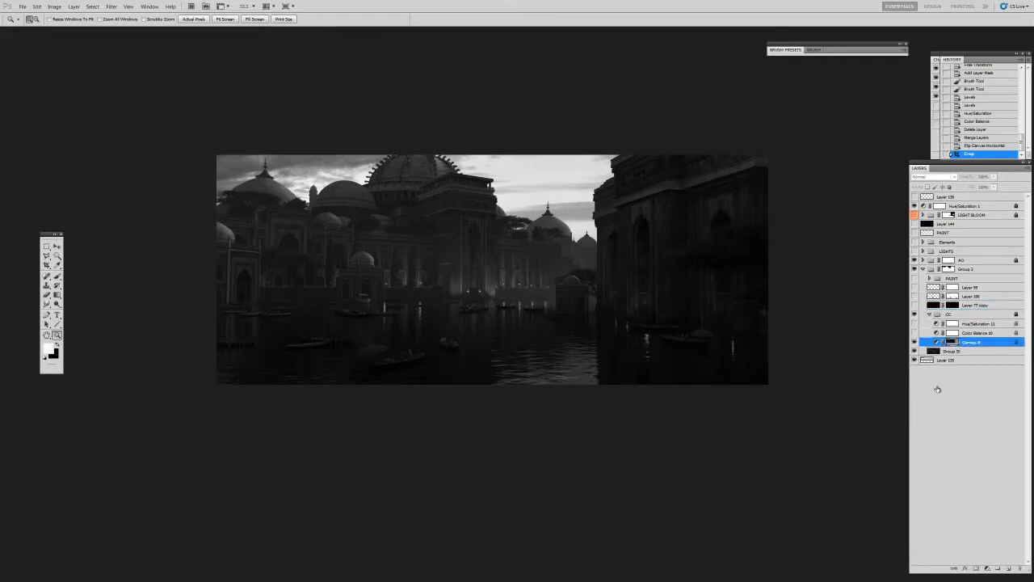
{"action": "left_click", "coordinate": [952, 343], "text": "alt"}
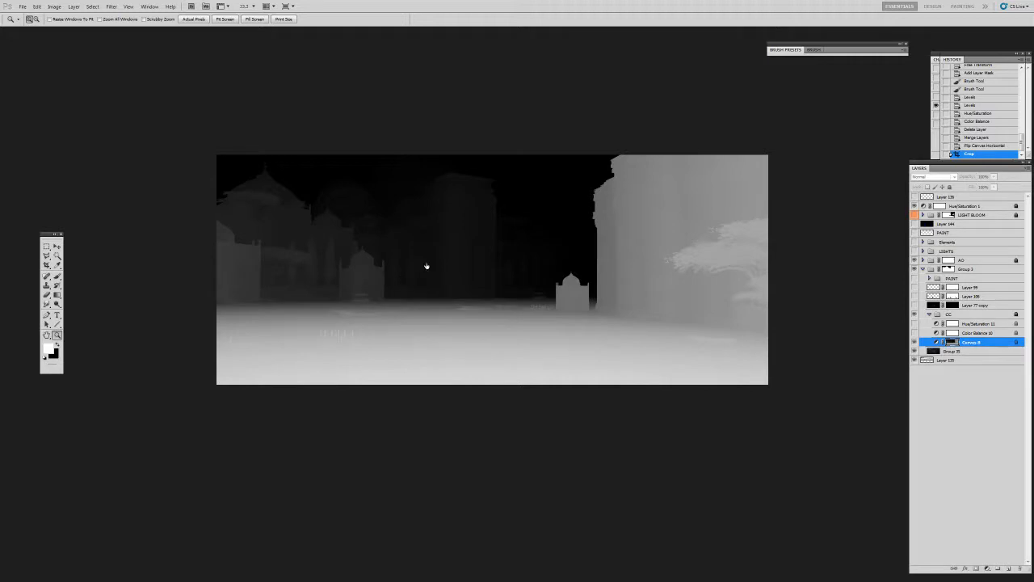
{"action": "left_click", "coordinate": [937, 343], "text": "alt"}
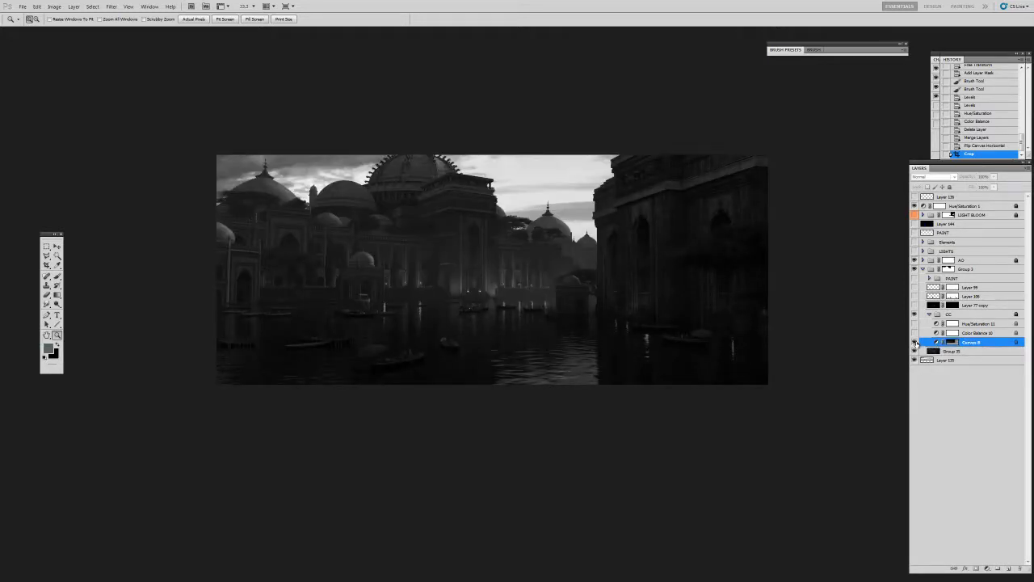
Unlock the CC group and open the settings of its Curves adjustment.
{"action": "key", "text": "v"}
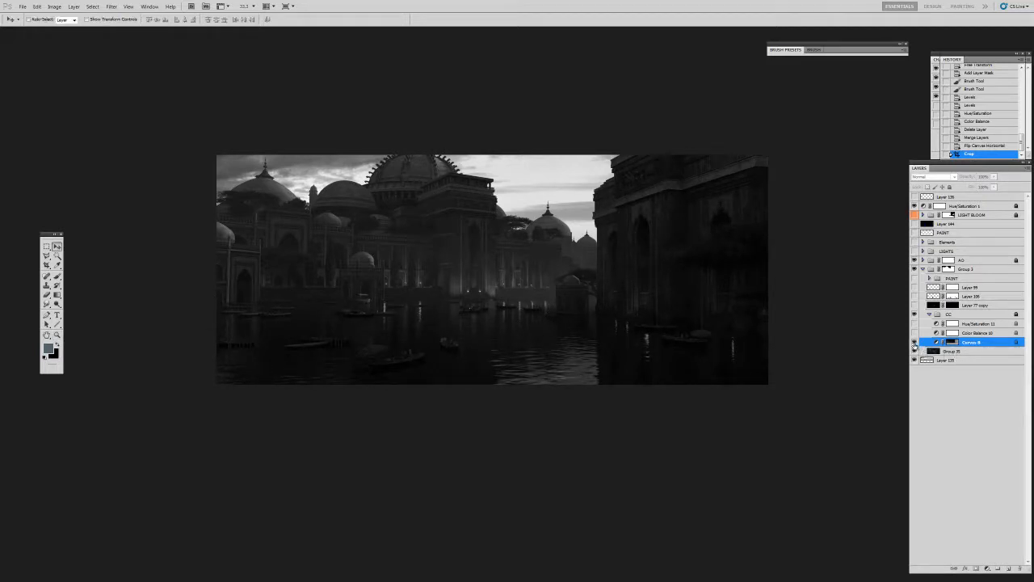
{"action": "left_click", "coordinate": [937, 344]}
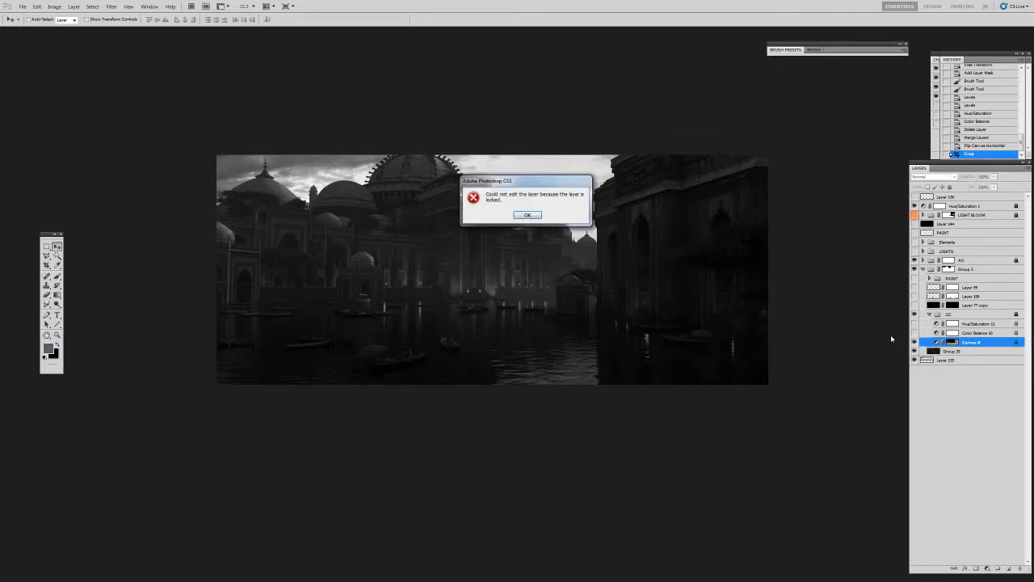
{"action": "left_click", "coordinate": [526, 214]}
{"action": "left_click", "coordinate": [945, 314]}
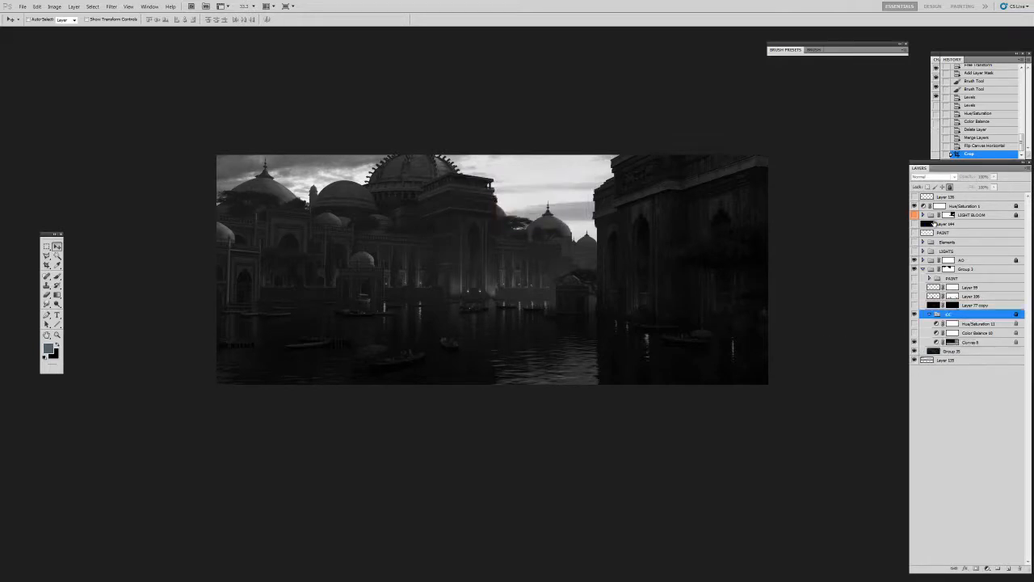
{"action": "left_click", "coordinate": [949, 186]}
{"action": "double_click", "coordinate": [937, 342]}
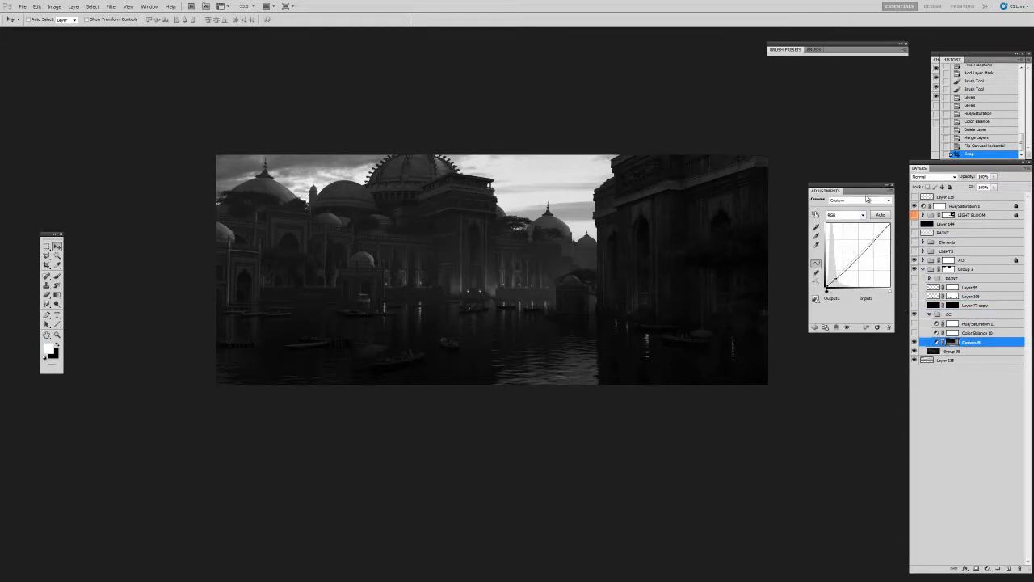
{"action": "left_click_drag", "start_coordinate": [866, 191], "coordinate": [865, 187]}
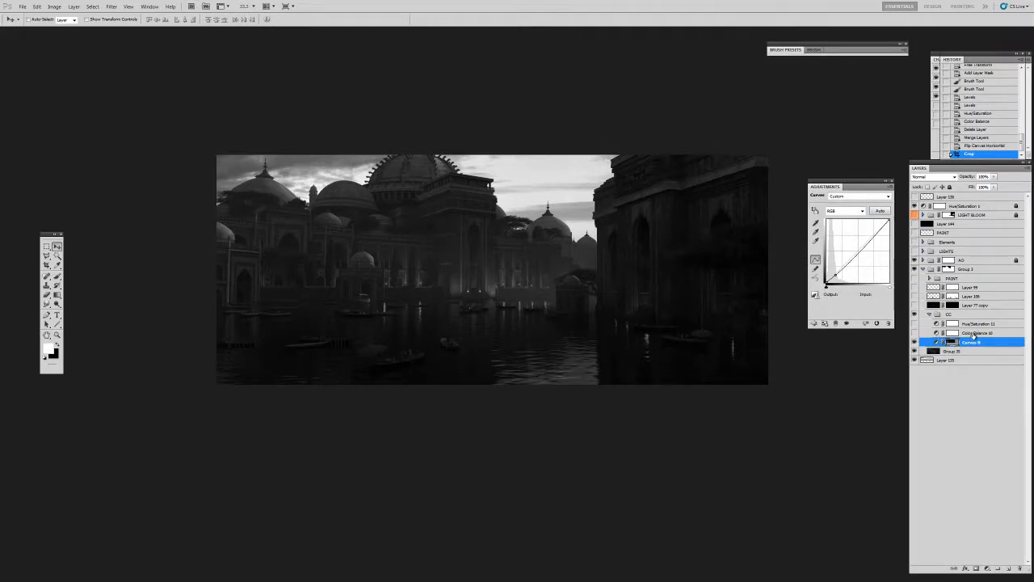
Delete the Color Balance layer from the CC group and show its Hue/Saturation layer, with the top desaturating layer hidden.
{"action": "left_click", "coordinate": [973, 334]}
{"action": "key", "text": "Delete"}
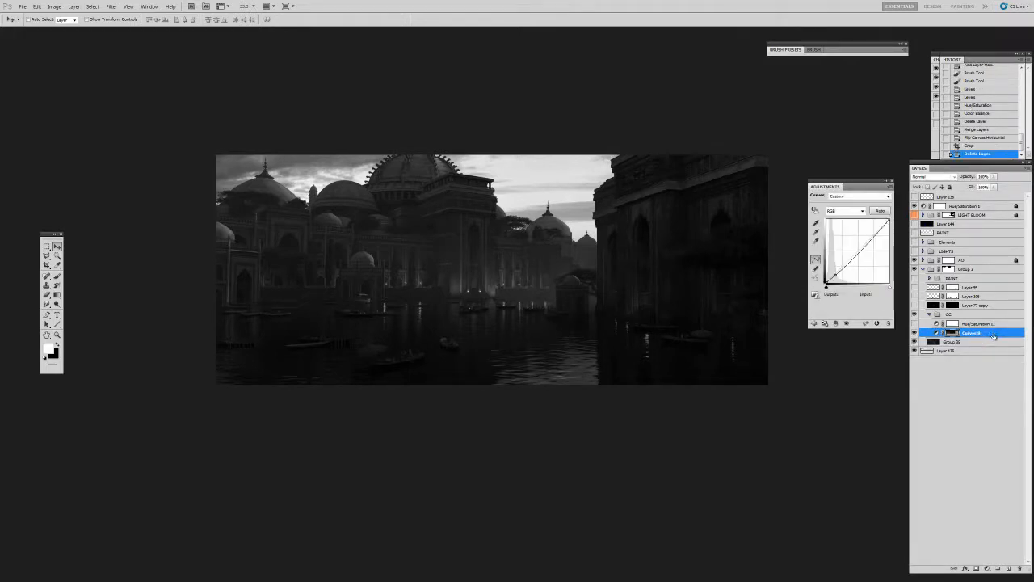
{"action": "left_click", "coordinate": [915, 323]}
{"action": "left_click", "coordinate": [938, 324]}
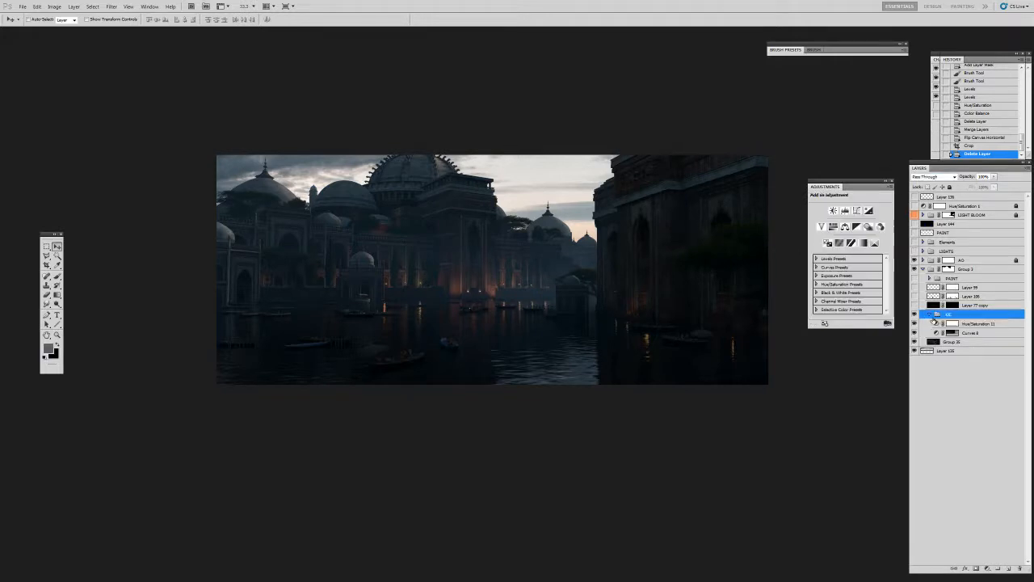
{"action": "left_click", "coordinate": [933, 315]}
{"action": "left_click", "coordinate": [929, 315]}
Close the adjustment settings and examine the colour-corrected painting as a whole, both with and without the interface.
{"action": "key", "text": "z"}
{"action": "left_click", "coordinate": [606, 271]}
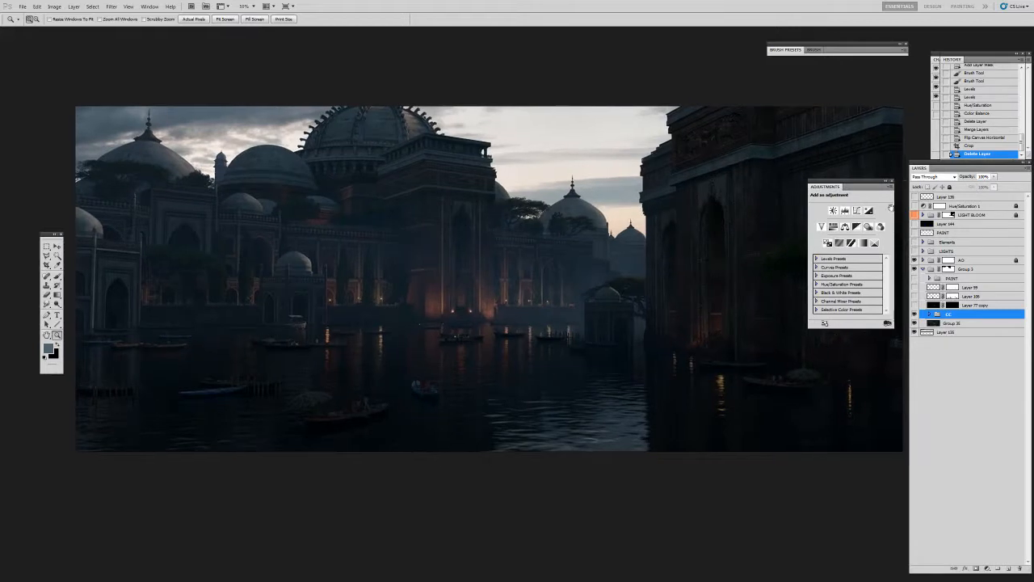
{"action": "left_click", "coordinate": [888, 183]}
{"action": "left_click_drag", "start_coordinate": [775, 247], "coordinate": [800, 243]}
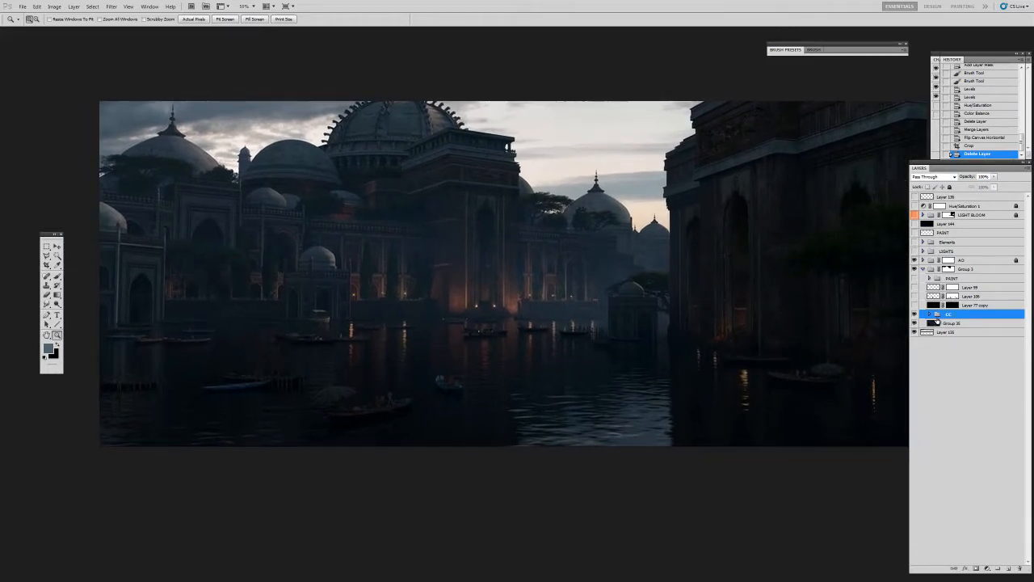
{"action": "left_click", "coordinate": [689, 281], "text": "alt"}
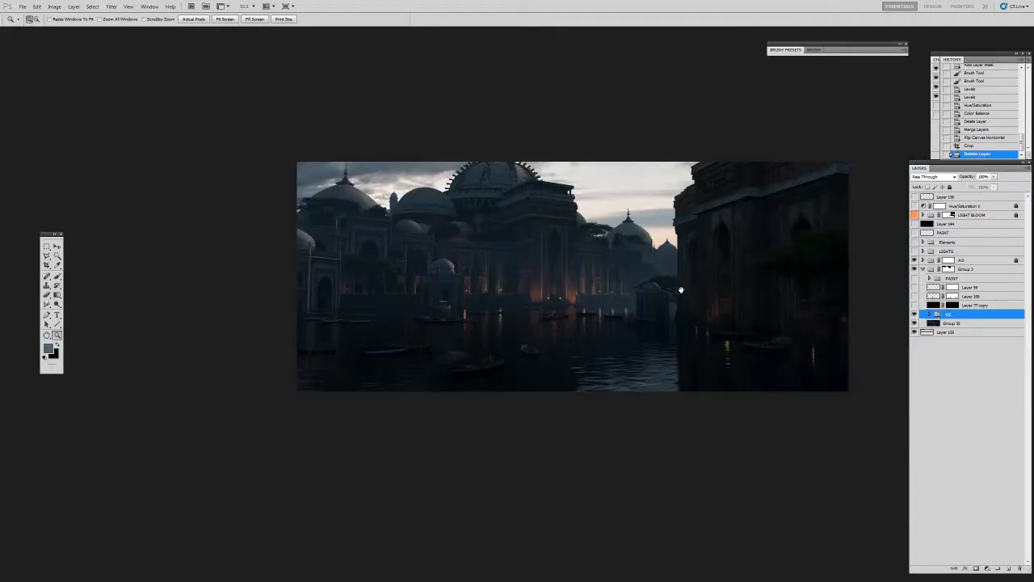
{"action": "left_click_drag", "start_coordinate": [679, 287], "coordinate": [645, 302]}
{"action": "left_click", "coordinate": [635, 306]}
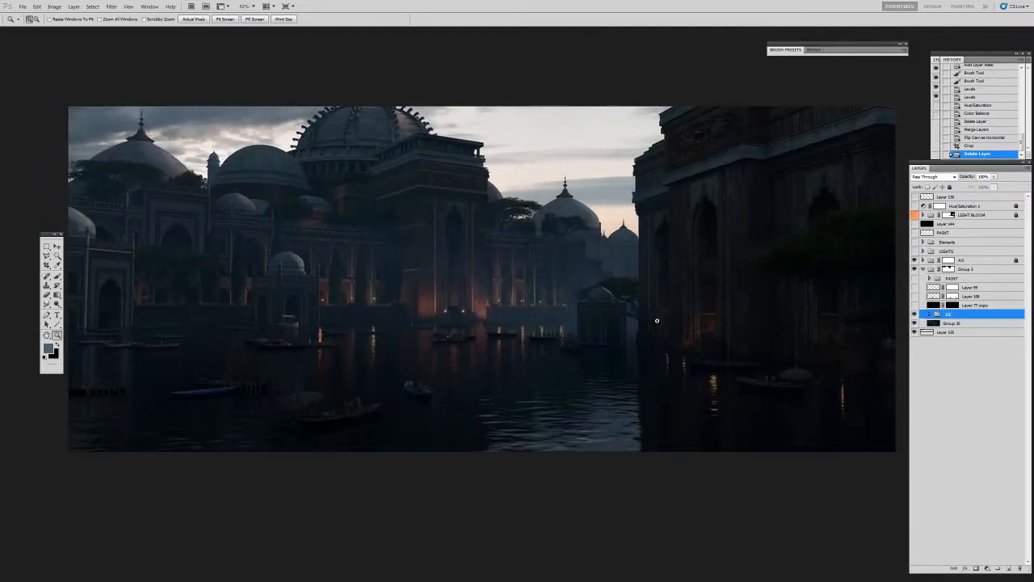
{"action": "key", "text": "f"}
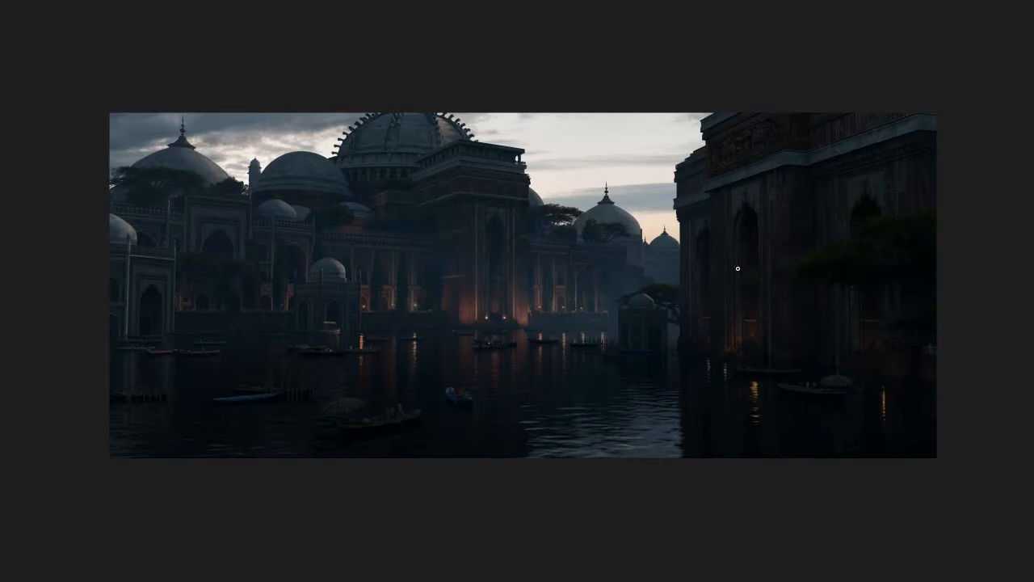
{"action": "key", "text": "f"}
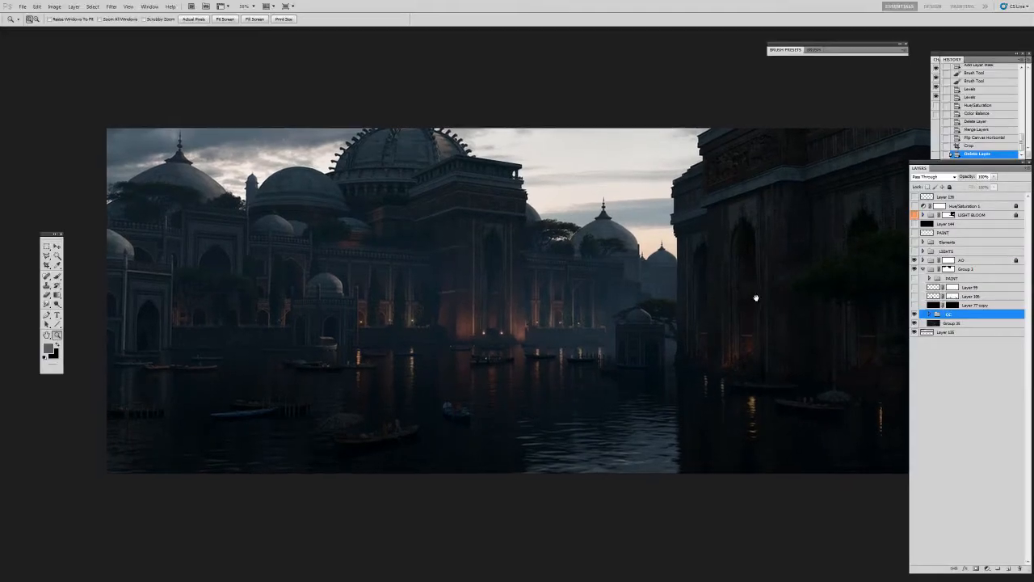
{"action": "left_click_drag", "start_coordinate": [742, 295], "coordinate": [729, 286]}
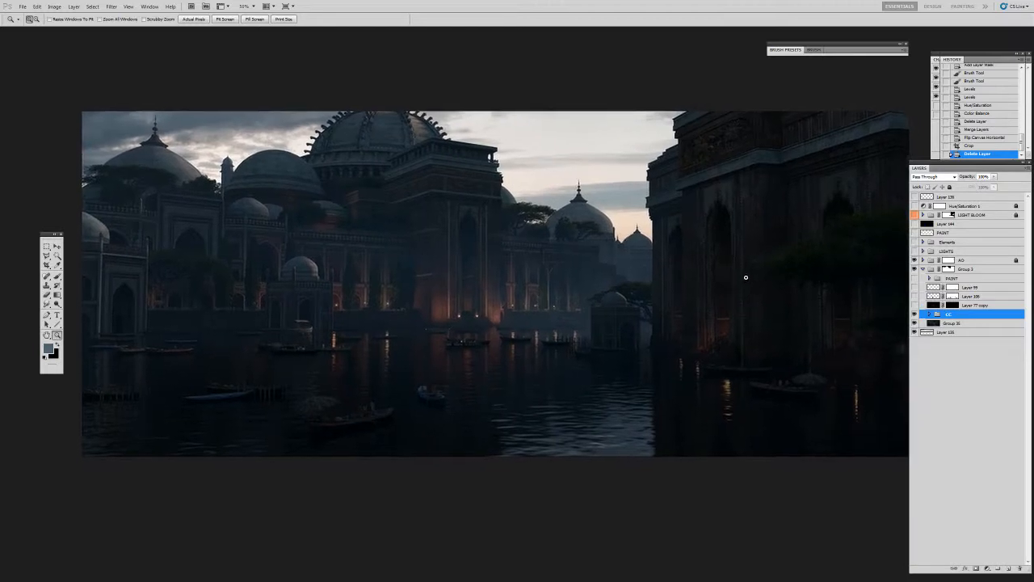
Show Layer 77 copy and check its glow around the palace steps with the mask off, on and viewed alone.
{"action": "left_click", "coordinate": [915, 306]}
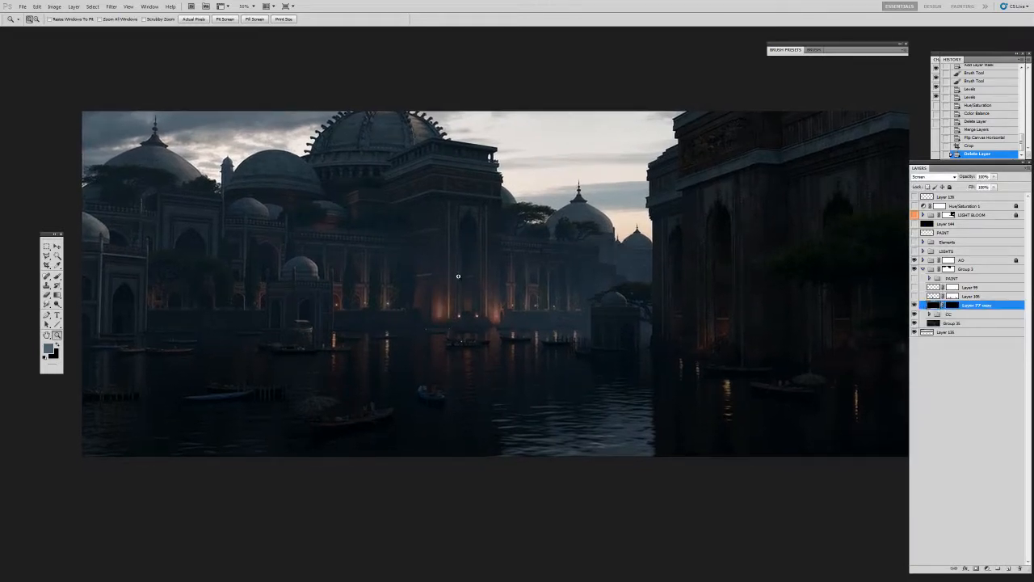
{"action": "left_click", "coordinate": [449, 315]}
{"action": "left_click", "coordinate": [449, 315]}
{"action": "left_click", "coordinate": [449, 315]}
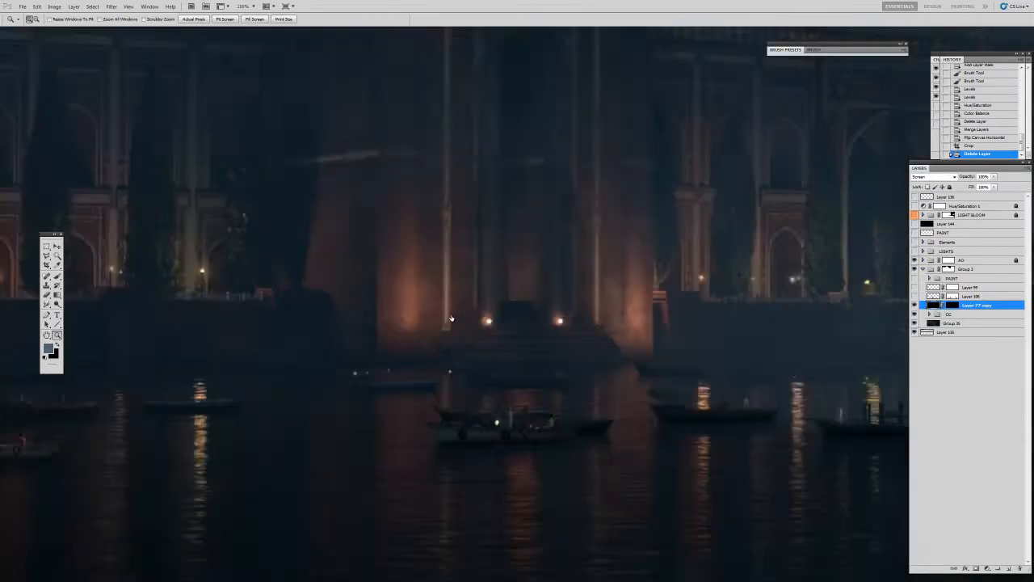
{"action": "left_click", "coordinate": [449, 315]}
{"action": "left_click", "coordinate": [953, 306], "text": "shift"}
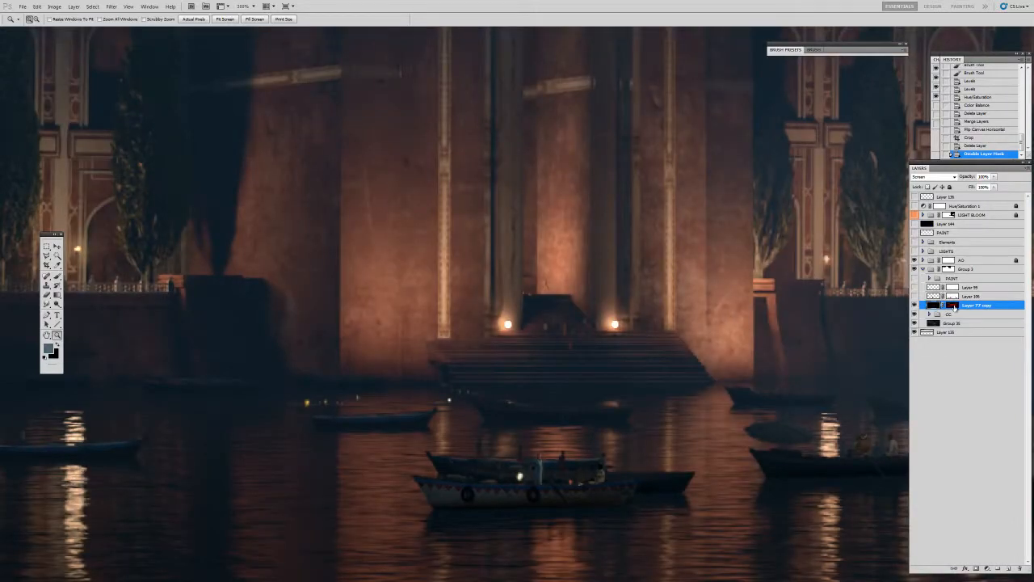
{"action": "left_click", "coordinate": [954, 306], "text": "shift"}
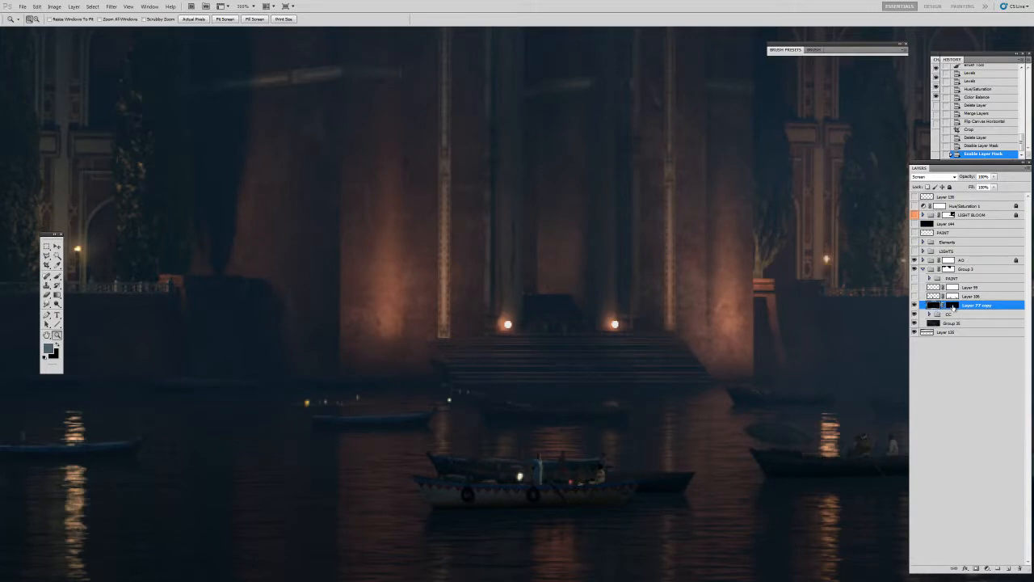
{"action": "left_click", "coordinate": [952, 307], "text": "alt"}
{"action": "left_click", "coordinate": [949, 310], "text": "alt"}
{"action": "left_click", "coordinate": [471, 287], "text": "alt"}
{"action": "left_click", "coordinate": [473, 290], "text": "alt"}
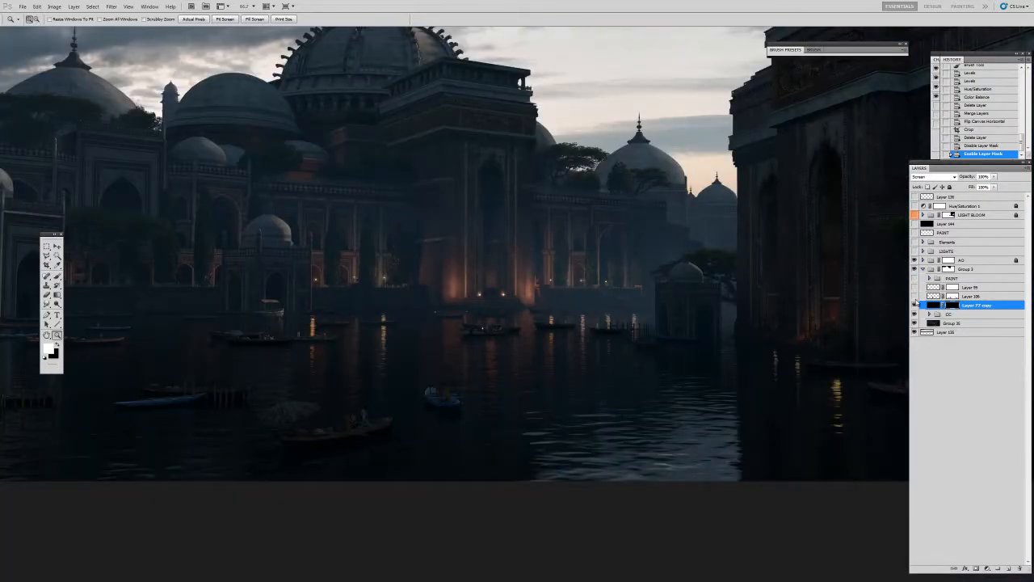
Show the water reflection layer directly above Layer 77 copy.
{"action": "left_click", "coordinate": [933, 297]}
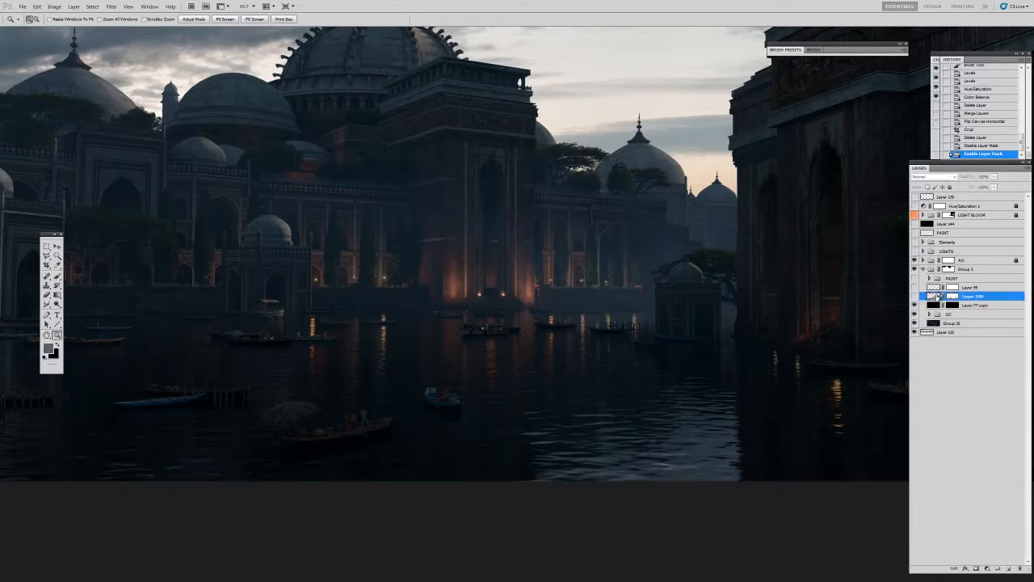
{"action": "left_click", "coordinate": [933, 307]}
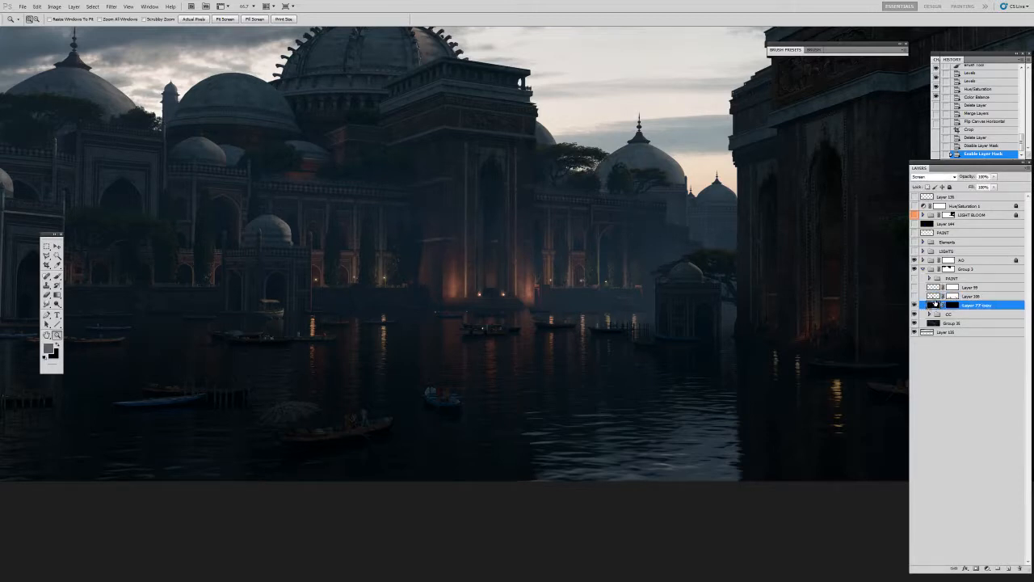
{"action": "left_click", "coordinate": [934, 298]}
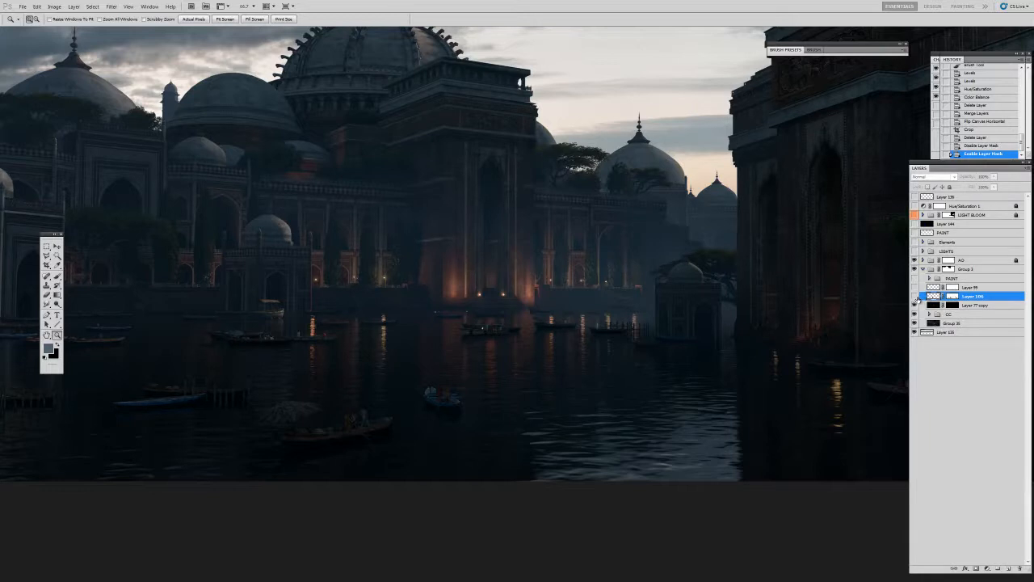
{"action": "left_click", "coordinate": [914, 296]}
{"action": "left_click", "coordinate": [914, 298]}
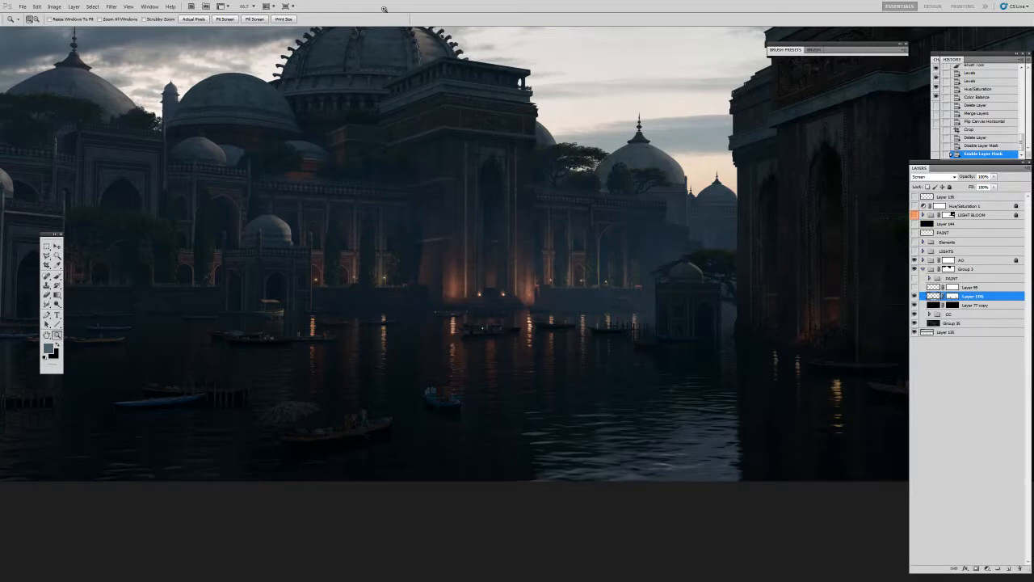
Switch to the PASSES.psd document and look through its upper passes, leaving the warm light pass on Layer 6 visible.
{"action": "key", "text": "f"}
{"action": "key", "text": "f"}
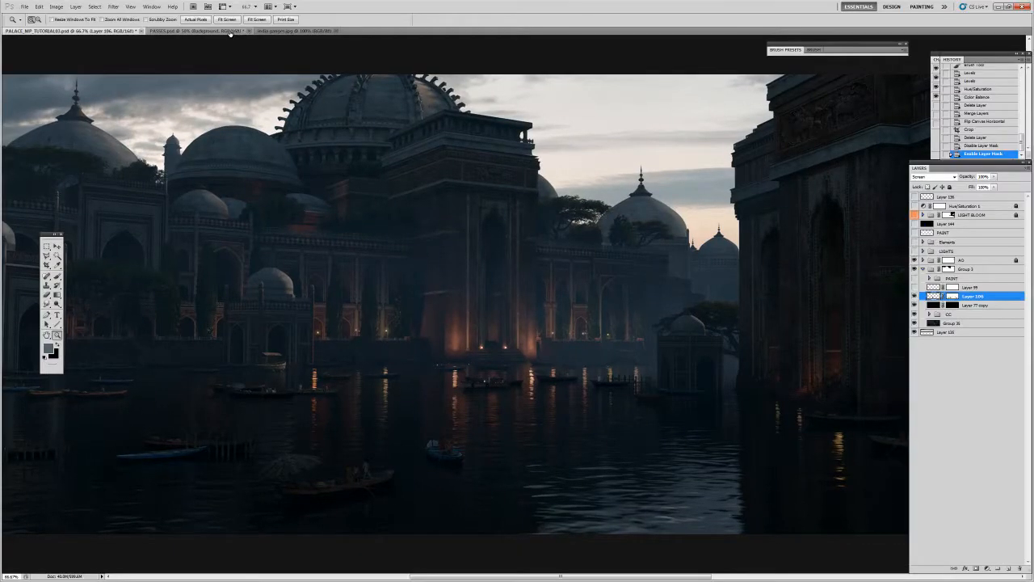
{"action": "left_click", "coordinate": [230, 30]}
{"action": "key", "text": "ctrl+a"}
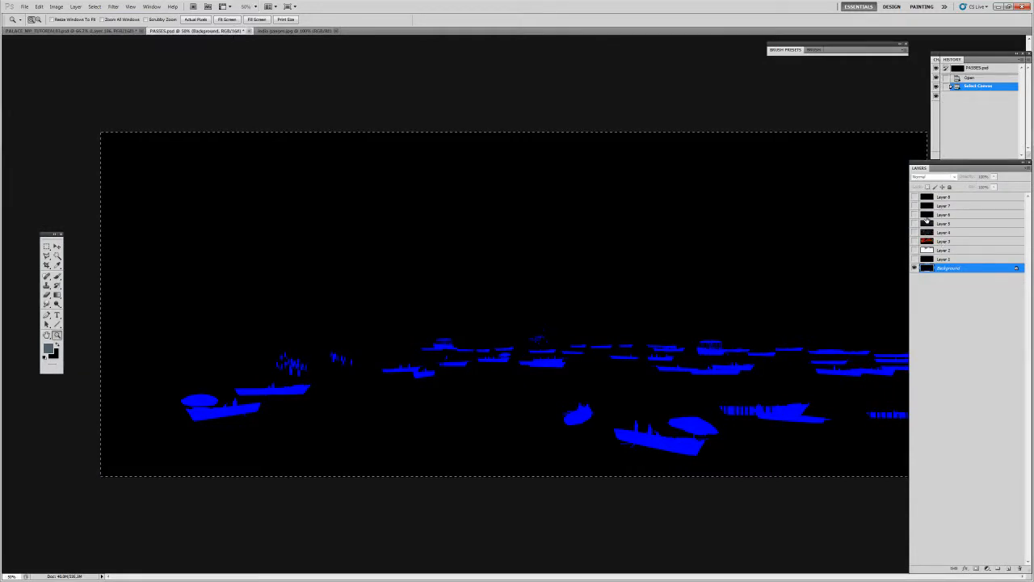
{"action": "left_click", "coordinate": [914, 196]}
{"action": "left_click", "coordinate": [914, 197]}
{"action": "left_click", "coordinate": [915, 206]}
{"action": "left_click", "coordinate": [915, 215]}
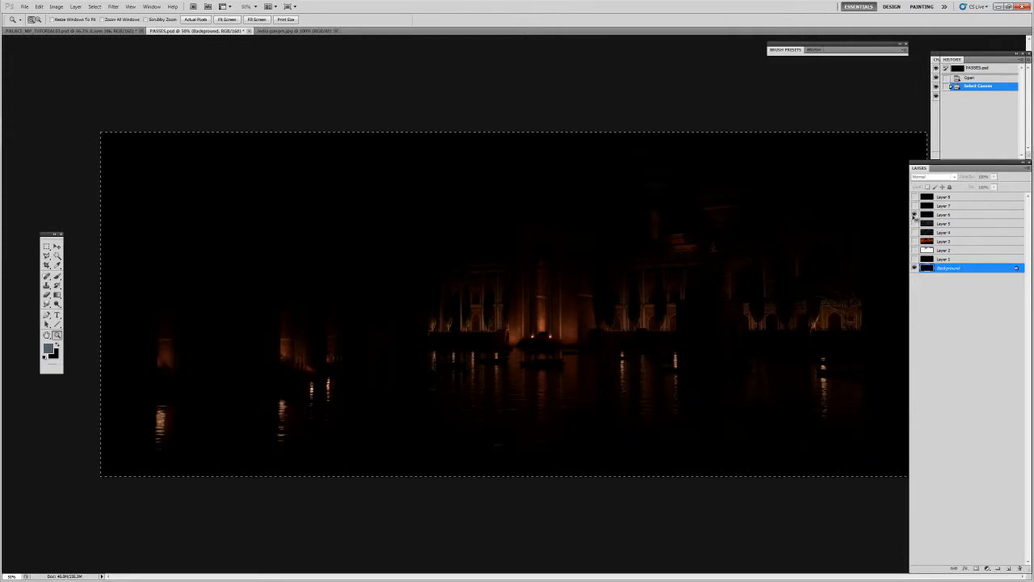
Marquee-select a small area of the lit water and paste a copy of it as a new layer above Layer 6.
{"action": "key", "text": "ctrl+d"}
{"action": "key", "text": "m"}
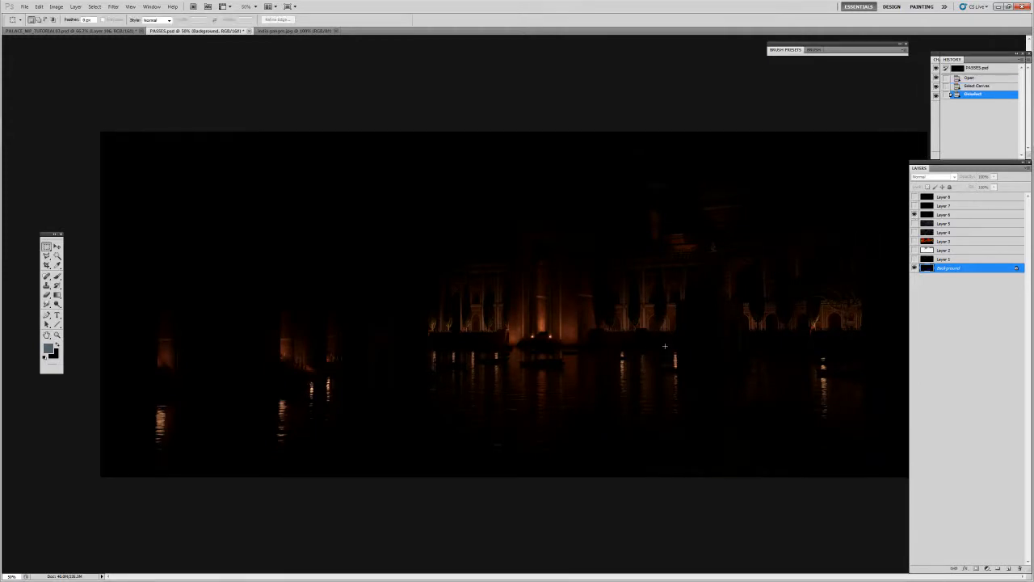
{"action": "mouse_move", "coordinate": [674, 386]}
{"action": "left_mouse_down"}
{"action": "mouse_move", "coordinate": [693, 434]}
{"action": "mouse_move", "coordinate": [681, 401]}
{"action": "left_mouse_up"}
{"action": "key", "text": "ctrl+c"}
{"action": "key", "text": "ctrl+v"}
{"action": "key", "text": "v"}
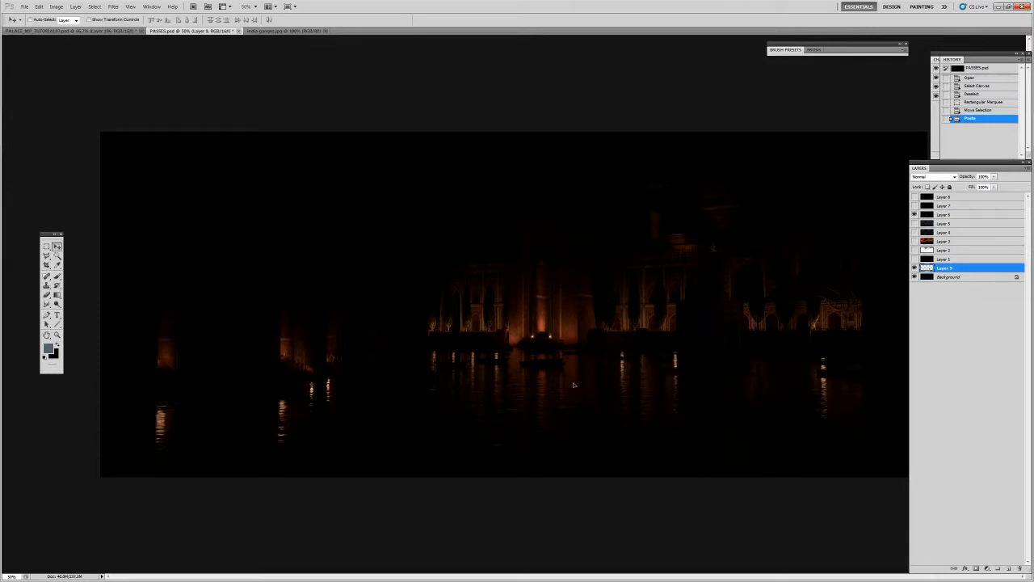
{"action": "key", "text": "ctrl+z"}
{"action": "left_click", "coordinate": [929, 215]}
{"action": "key", "text": "ctrl+v"}
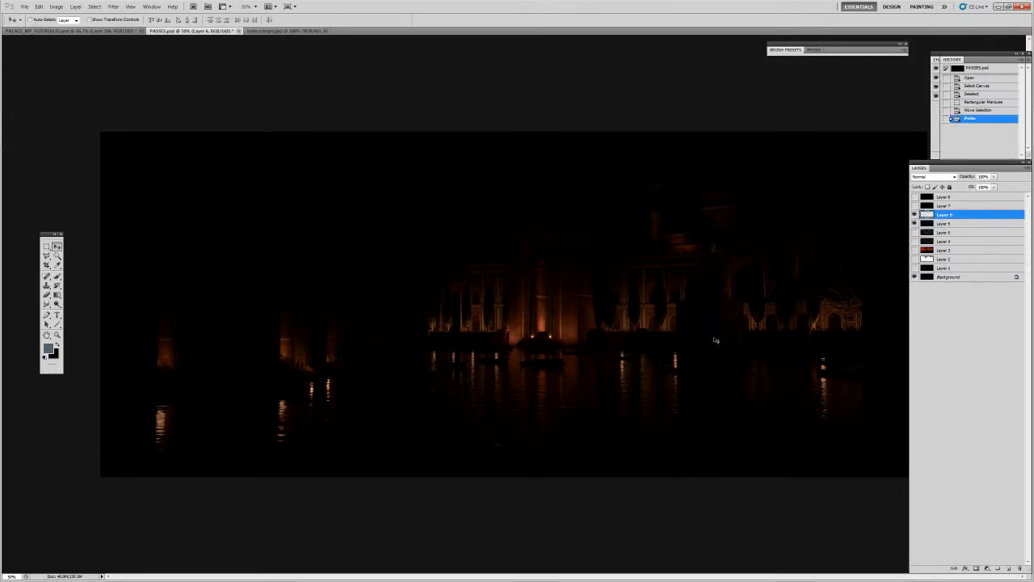
Paste the copied water reflection into the PALACE document with Screen blending and place it on the water below the palace.
{"action": "left_click_drag", "start_coordinate": [745, 365], "coordinate": [712, 340]}
{"action": "key", "text": "ctrl+a"}
{"action": "left_click", "coordinate": [72, 31]}
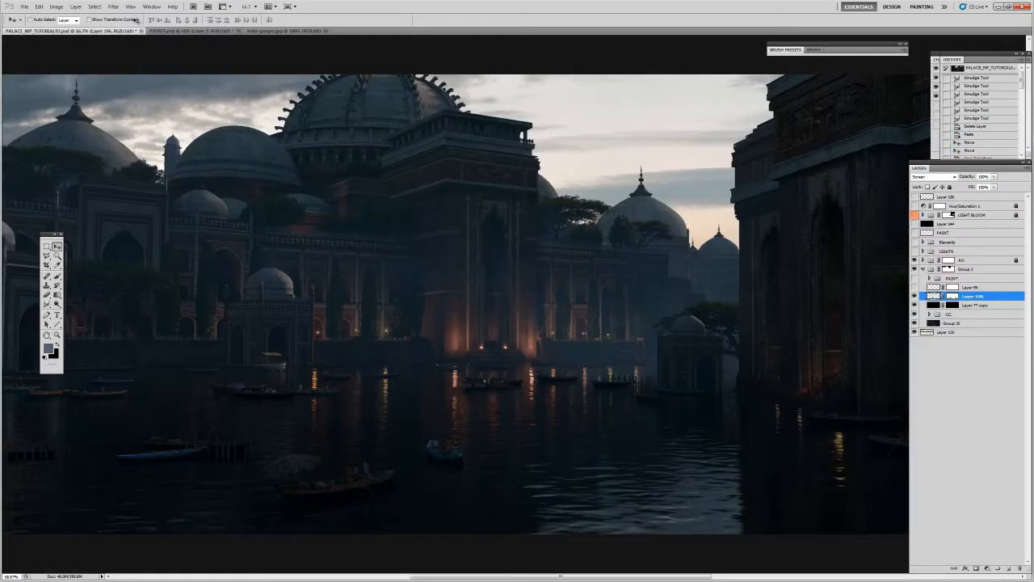
{"action": "key", "text": "ctrl+v"}
{"action": "left_click_drag", "start_coordinate": [517, 306], "coordinate": [453, 412]}
{"action": "left_click", "coordinate": [933, 176]}
{"action": "left_click", "coordinate": [937, 249]}
{"action": "mouse_move", "coordinate": [457, 389]}
{"action": "left_mouse_down"}
{"action": "mouse_move", "coordinate": [593, 413]}
{"action": "mouse_move", "coordinate": [604, 404]}
{"action": "mouse_move", "coordinate": [417, 412]}
{"action": "left_mouse_up"}
Stretch the pasted reflection horizontally to about twice its width, then delete its layer.
{"action": "key", "text": "ctrl+t"}
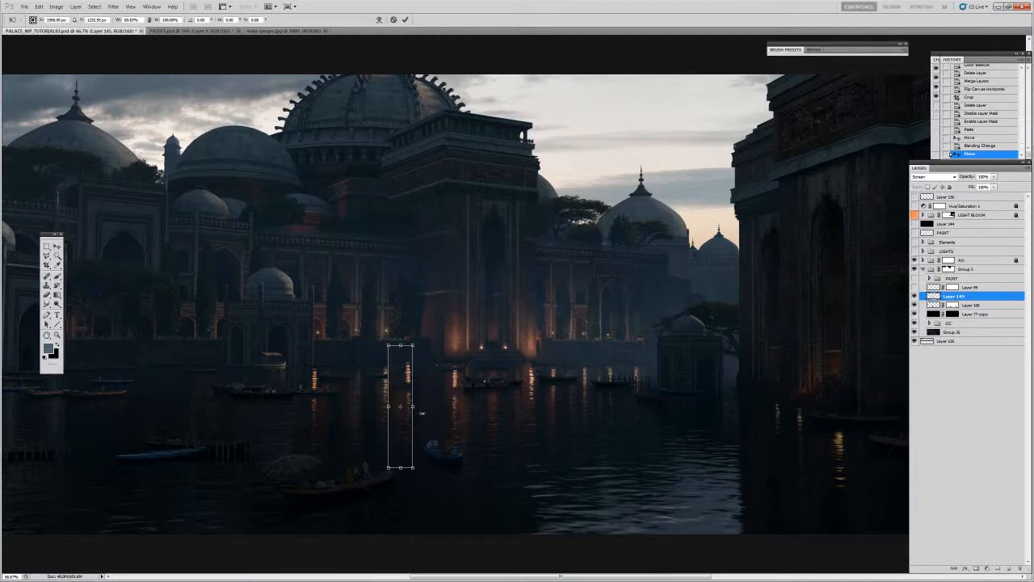
{"action": "key", "text": "Return"}
{"action": "key", "text": "ctrl+t"}
{"action": "left_click_drag", "start_coordinate": [412, 406], "coordinate": [436, 408]}
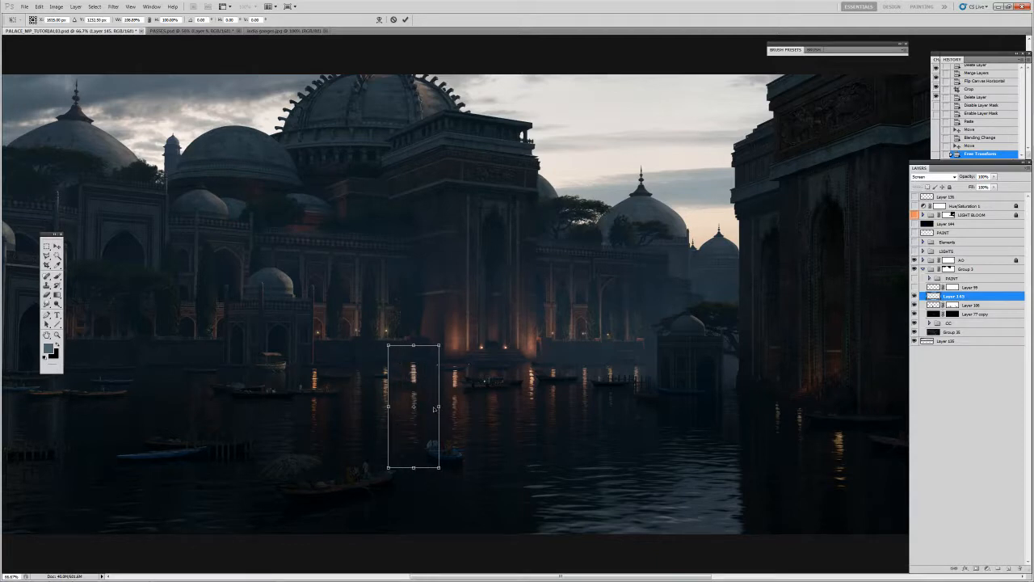
{"action": "key", "text": "Return"}
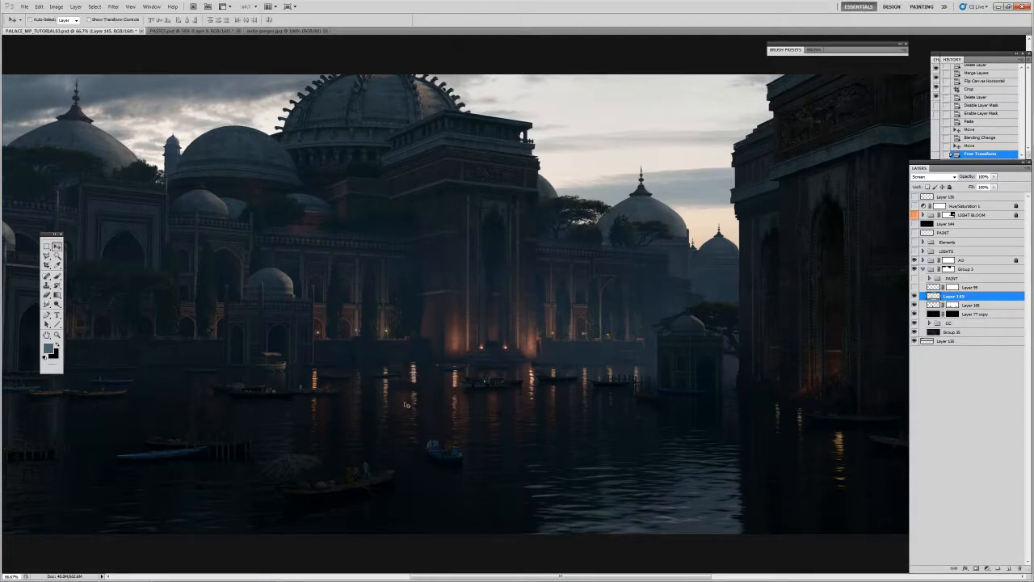
{"action": "key", "text": "Delete"}
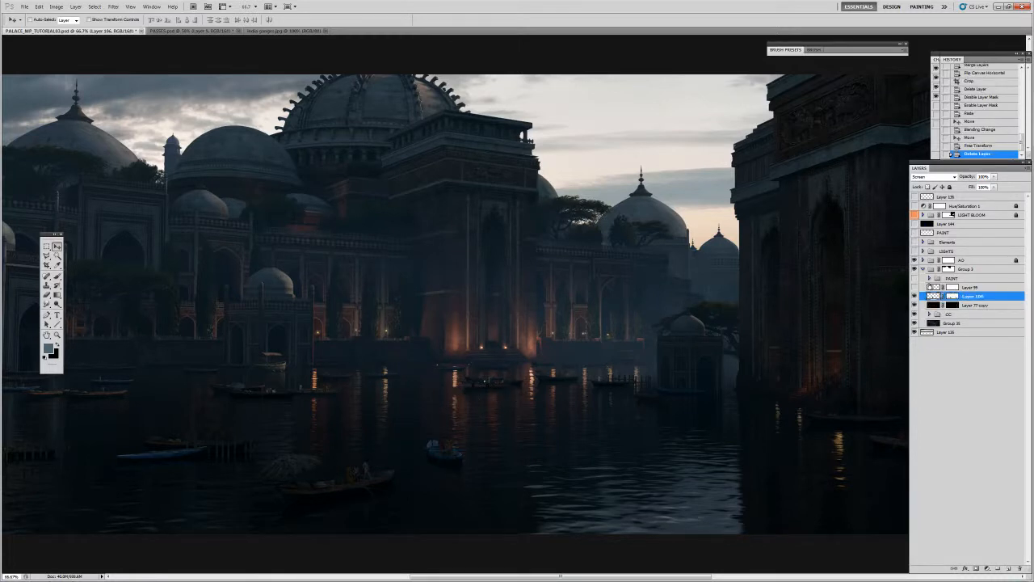
Show Layer 99, compare the painting with it off and on, and show the PAINT group above it.
{"action": "left_click", "coordinate": [929, 288]}
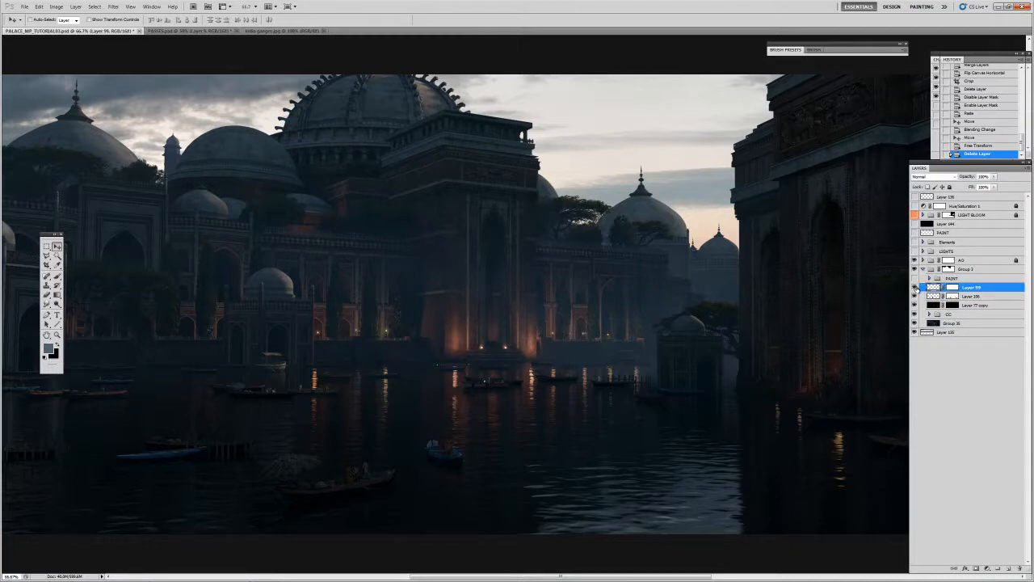
{"action": "key", "text": "z"}
{"action": "key", "text": "ctrl+minus"}
{"action": "left_click", "coordinate": [915, 288]}
{"action": "left_click", "coordinate": [915, 288]}
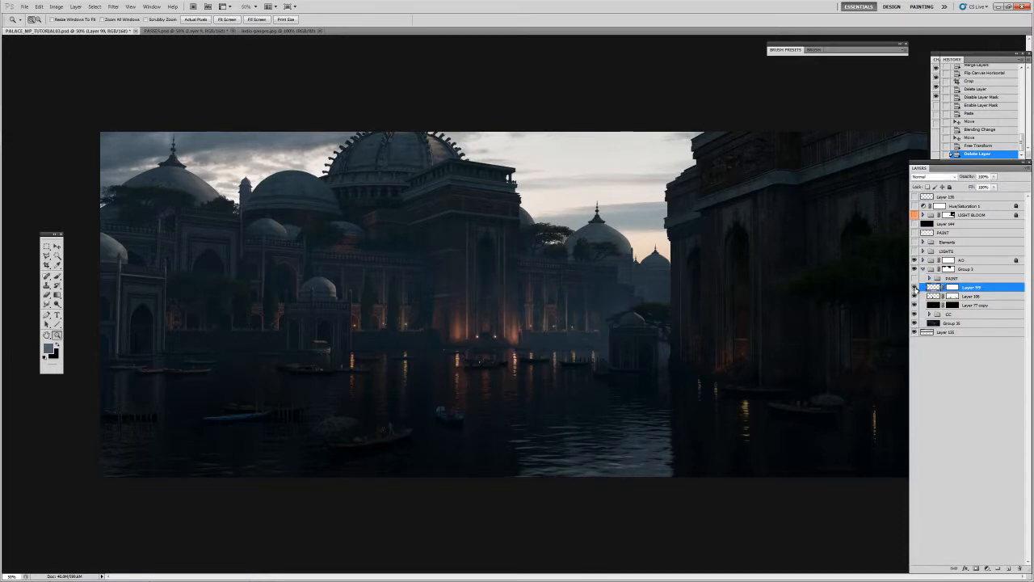
{"action": "left_click", "coordinate": [915, 288]}
{"action": "left_click", "coordinate": [938, 279]}
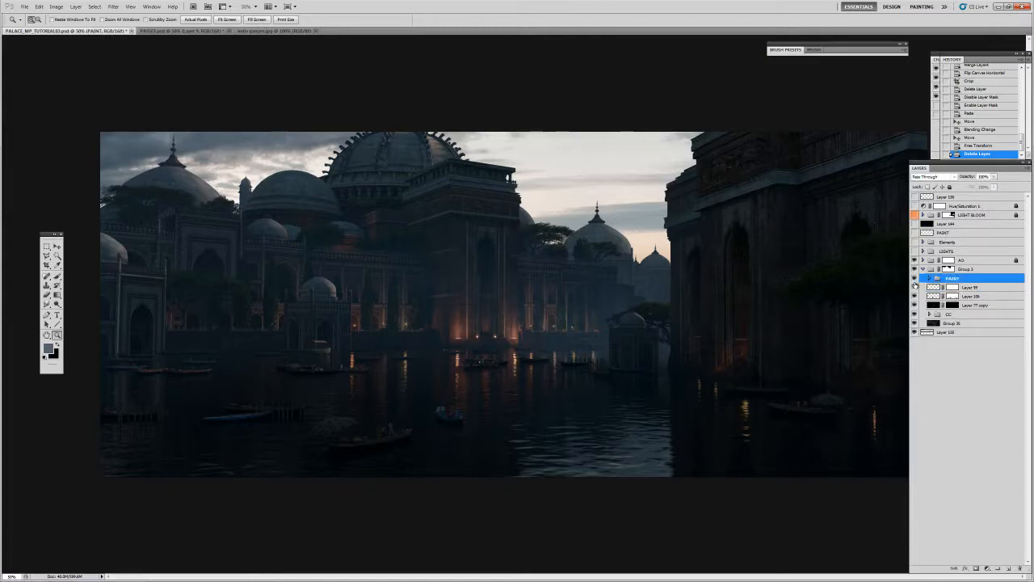
Examine the PAINT group's details around the lit palace steps and boats up close, then view the whole palace.
{"action": "left_click_drag", "start_coordinate": [462, 341], "coordinate": [609, 356]}
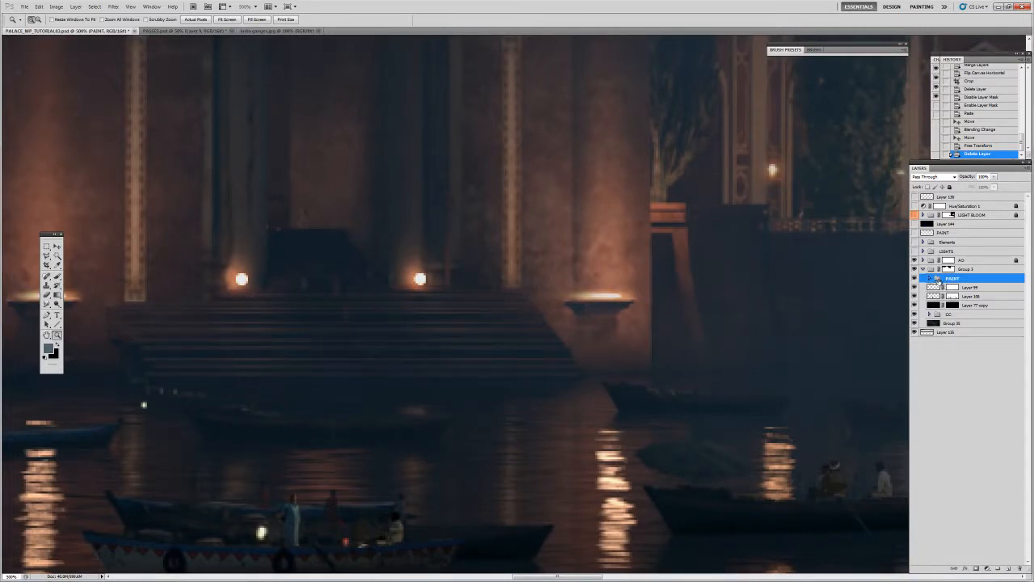
{"action": "left_click", "coordinate": [930, 278]}
{"action": "left_click", "coordinate": [930, 279]}
{"action": "left_click", "coordinate": [929, 278]}
{"action": "left_click", "coordinate": [928, 277]}
{"action": "key", "text": "m"}
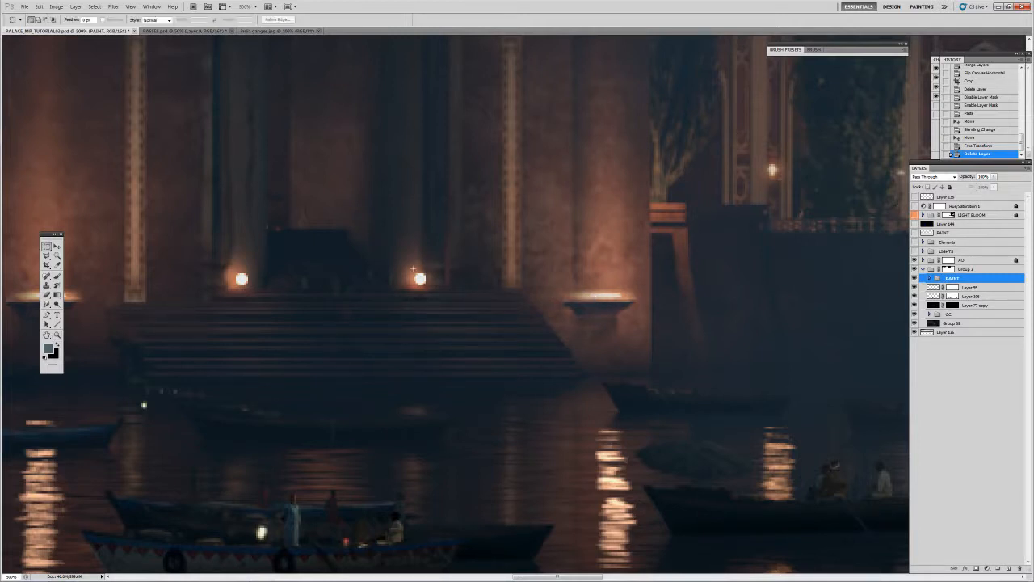
{"action": "key", "text": "z"}
{"action": "left_click", "coordinate": [483, 302], "text": "alt"}
{"action": "left_click", "coordinate": [483, 302], "text": "alt"}
{"action": "left_click", "coordinate": [483, 302], "text": "alt"}
{"action": "key", "text": "h"}
{"action": "left_click_drag", "start_coordinate": [399, 304], "coordinate": [492, 355]}
{"action": "key", "text": "z"}
{"action": "left_click", "coordinate": [478, 351], "text": "alt"}
{"action": "key", "text": "h"}
{"action": "left_click", "coordinate": [475, 352], "text": "alt"}
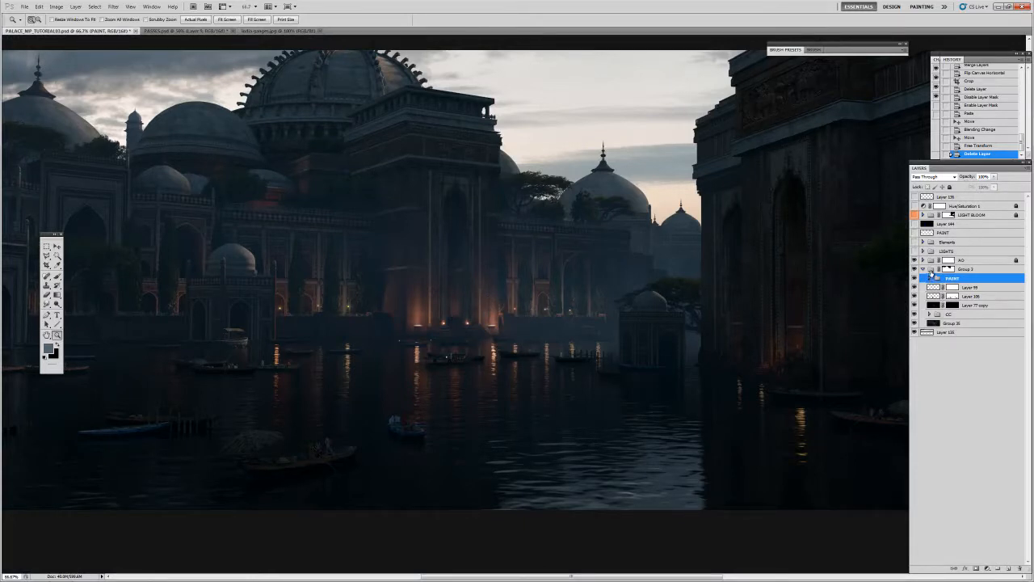
Switch to the full-screen view with menu bar and collapse Group 3.
{"action": "left_click", "coordinate": [931, 271]}
{"action": "left_click", "coordinate": [721, 321], "text": "alt"}
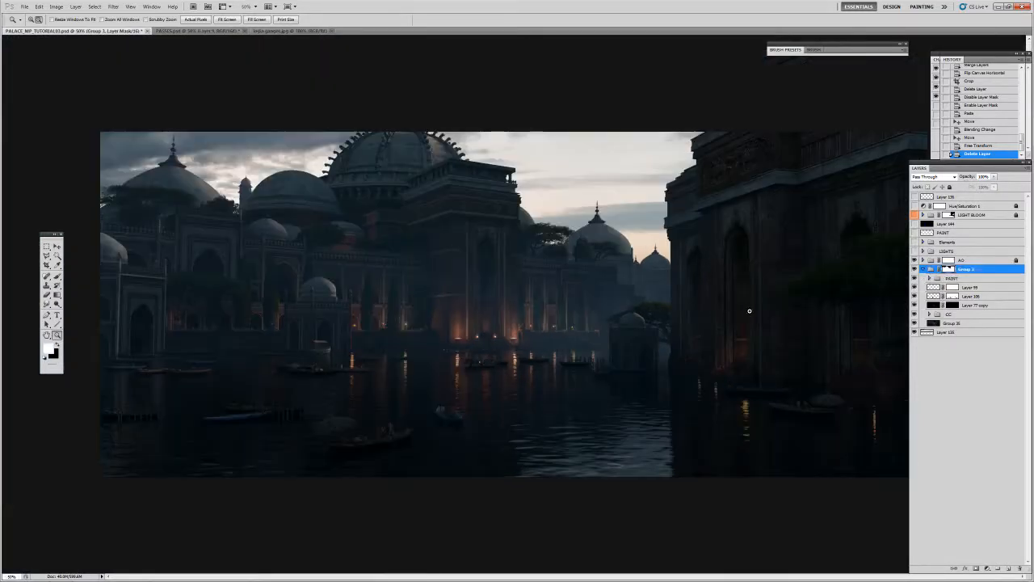
{"action": "left_click", "coordinate": [623, 309]}
{"action": "key", "text": "f"}
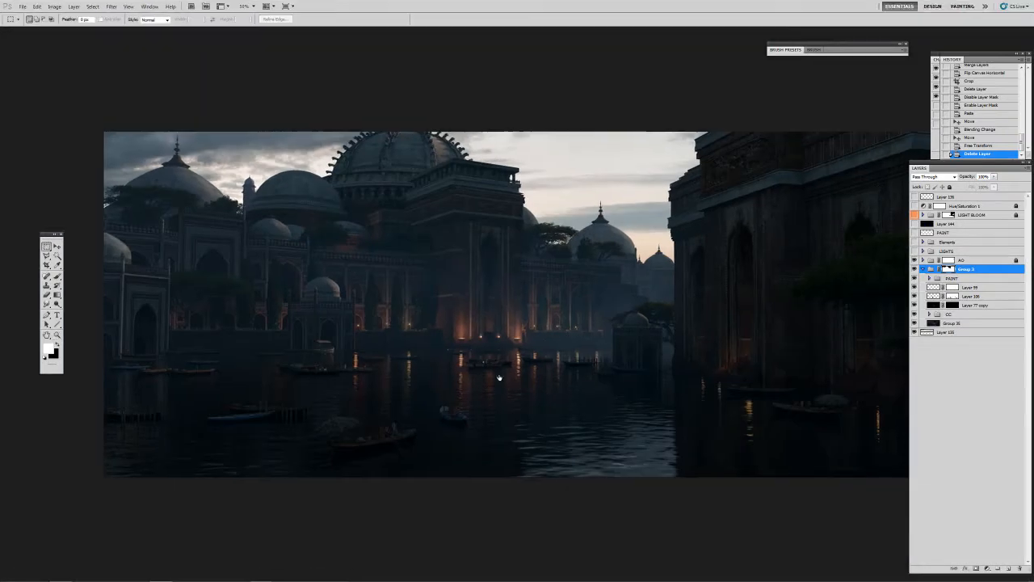
{"action": "left_click_drag", "start_coordinate": [498, 376], "coordinate": [506, 368]}
{"action": "left_click", "coordinate": [925, 269]}
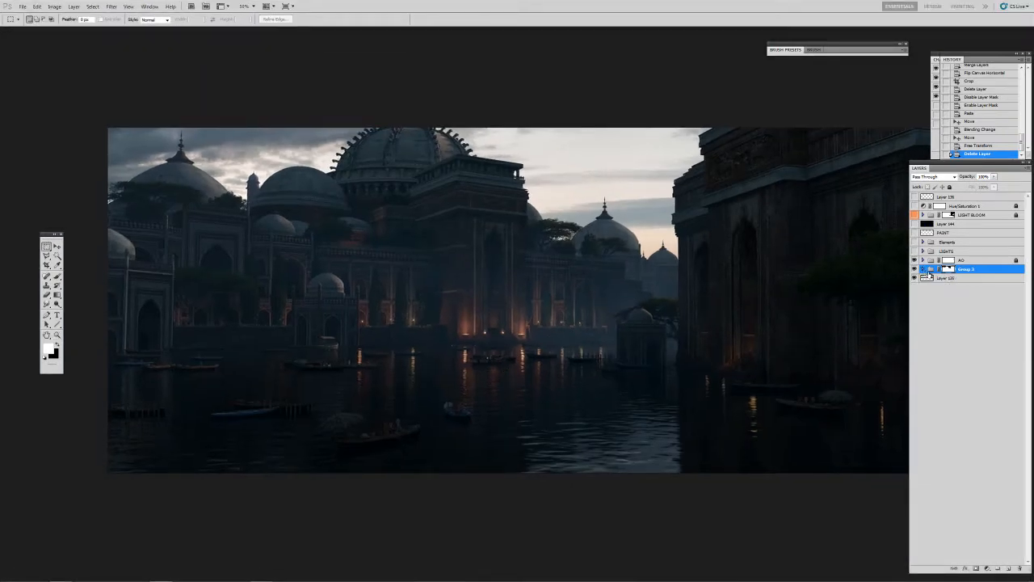
Compare the painting with the AO group off and on, and view the group's mask on its own.
{"action": "left_click", "coordinate": [935, 260]}
{"action": "left_click", "coordinate": [915, 261]}
{"action": "left_click", "coordinate": [914, 261]}
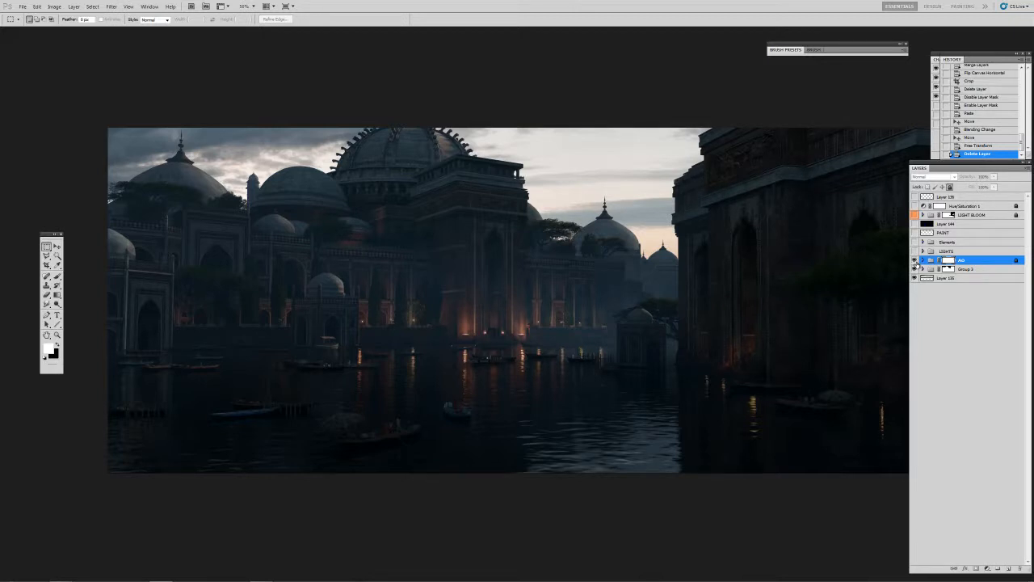
{"action": "left_click", "coordinate": [915, 260]}
{"action": "left_click", "coordinate": [915, 260]}
{"action": "left_click", "coordinate": [948, 262], "text": "alt"}
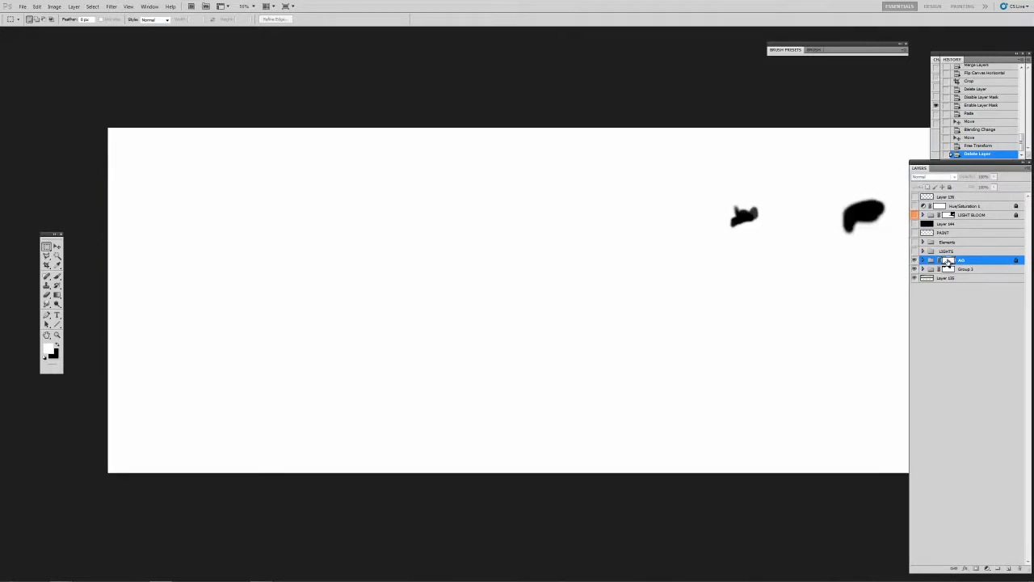
{"action": "left_click", "coordinate": [948, 263], "text": "alt"}
{"action": "left_click", "coordinate": [915, 261]}
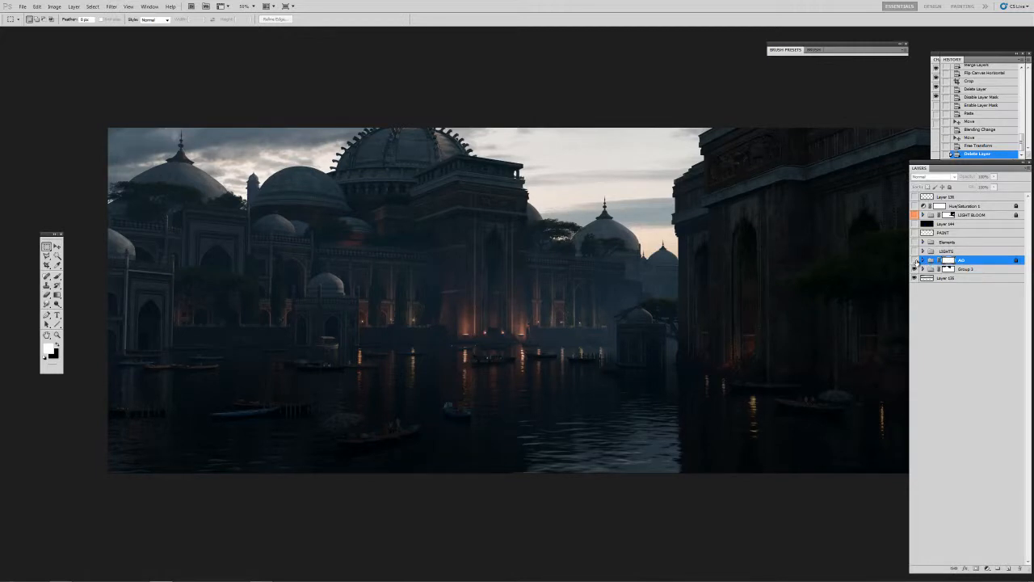
{"action": "left_click", "coordinate": [916, 261]}
{"action": "left_click", "coordinate": [915, 260]}
Expand the AO group, collapse its subgroups, and check its effect on the boats and palace steps up close.
{"action": "left_click", "coordinate": [923, 259]}
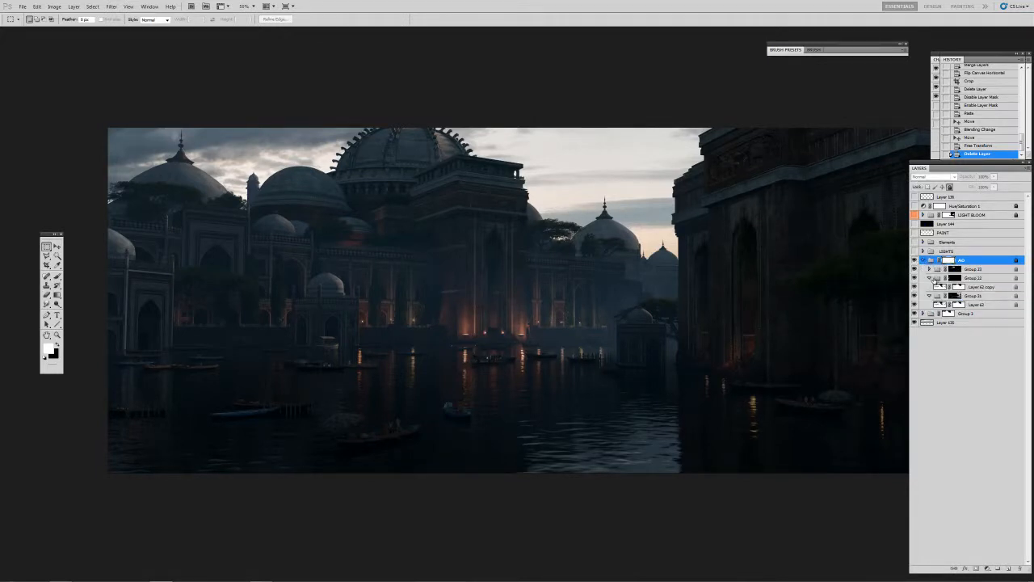
{"action": "left_click", "coordinate": [933, 280]}
{"action": "left_click", "coordinate": [930, 279]}
{"action": "left_click", "coordinate": [929, 288]}
{"action": "key", "text": "z"}
{"action": "left_click", "coordinate": [491, 367]}
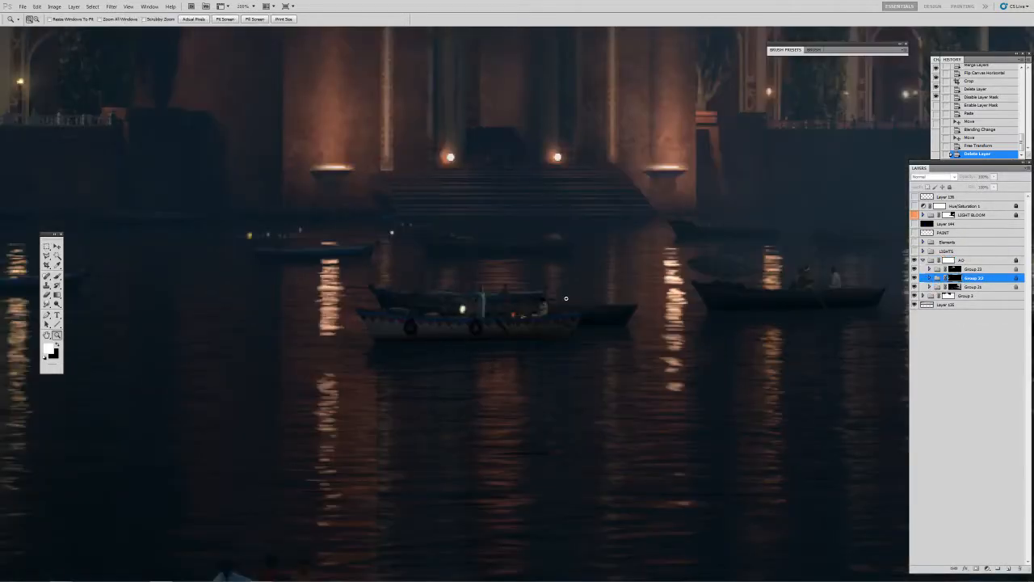
{"action": "left_click", "coordinate": [914, 261]}
{"action": "left_click", "coordinate": [915, 261]}
{"action": "key", "text": "ctrl+0"}
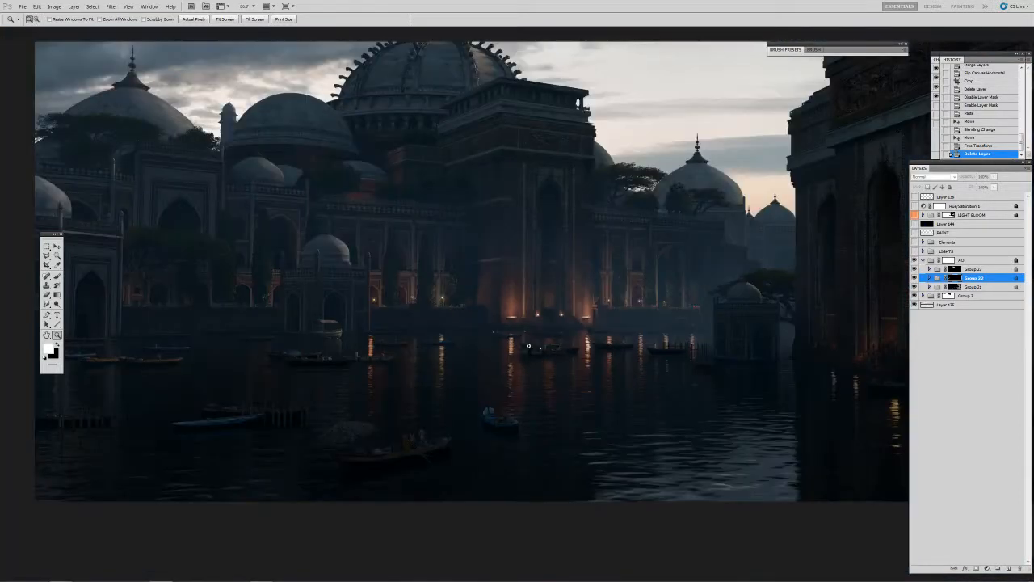
Pick the water reflection layer from the canvas, try shifting it across the water, and undo the move.
{"action": "key", "text": "v"}
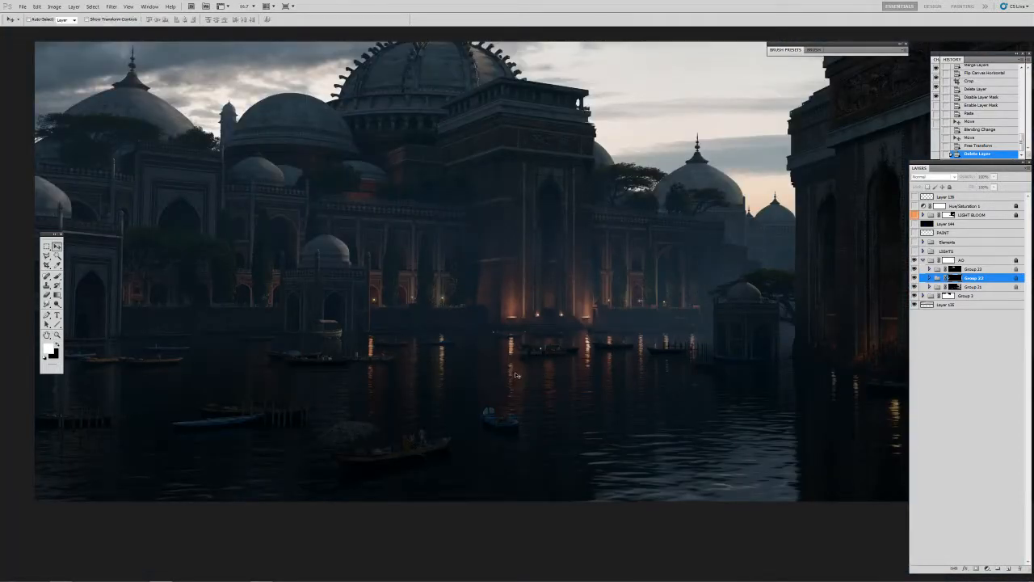
{"action": "left_click", "coordinate": [515, 374], "text": "ctrl"}
{"action": "left_click_drag", "start_coordinate": [507, 377], "coordinate": [466, 437]}
{"action": "key", "text": "ctrl+z"}
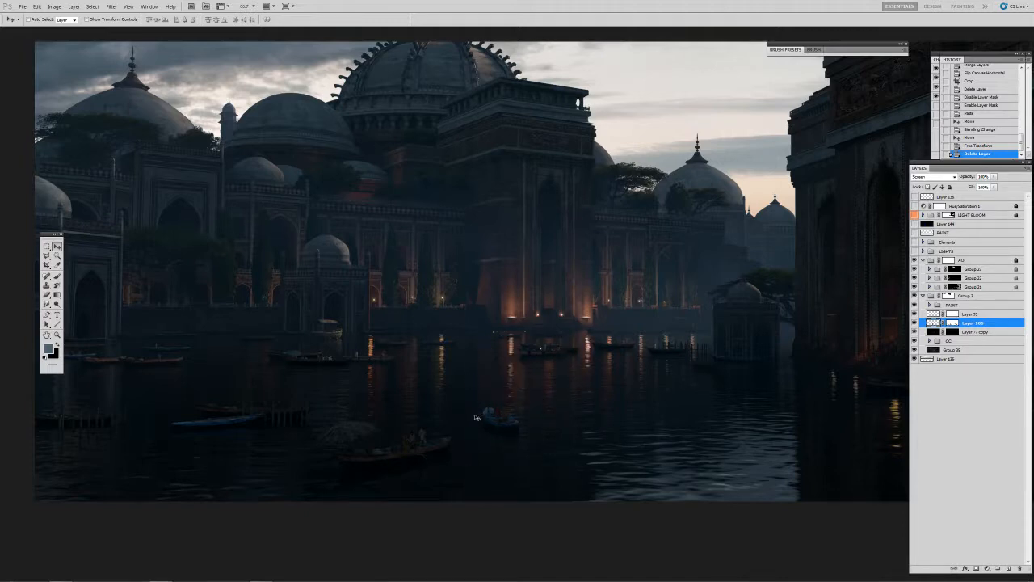
Collapse Group 3 and the AO group while keeping Group 3 selected.
{"action": "left_click", "coordinate": [933, 295]}
{"action": "left_click", "coordinate": [922, 295]}
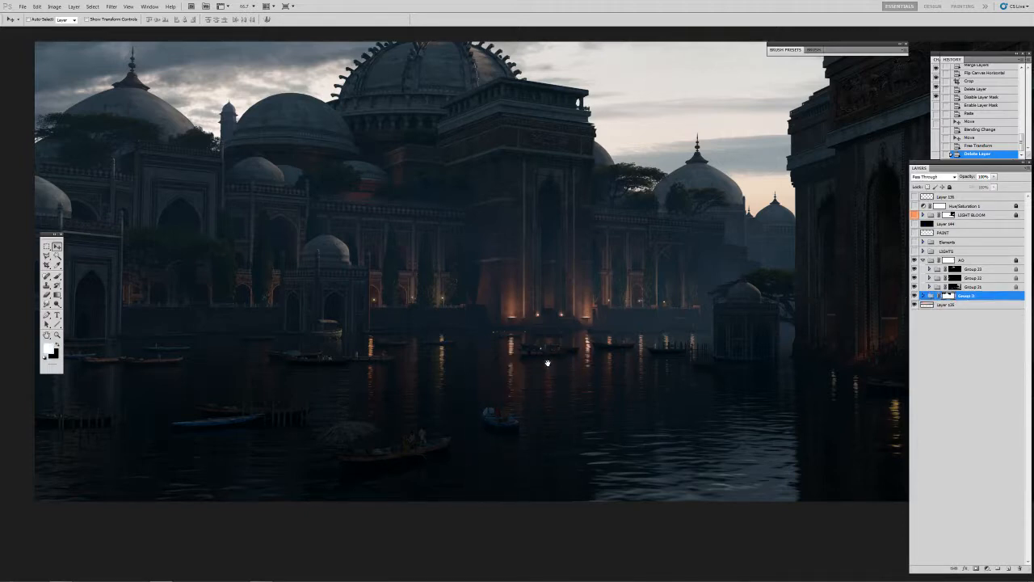
{"action": "left_click_drag", "start_coordinate": [507, 365], "coordinate": [667, 365]}
{"action": "left_click_drag", "start_coordinate": [575, 400], "coordinate": [549, 411]}
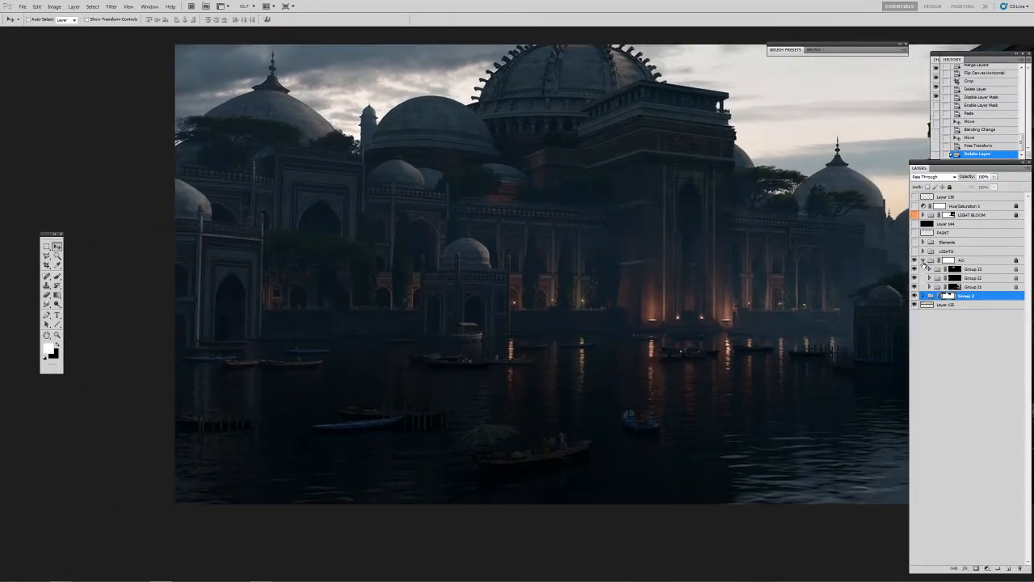
{"action": "left_click", "coordinate": [923, 260]}
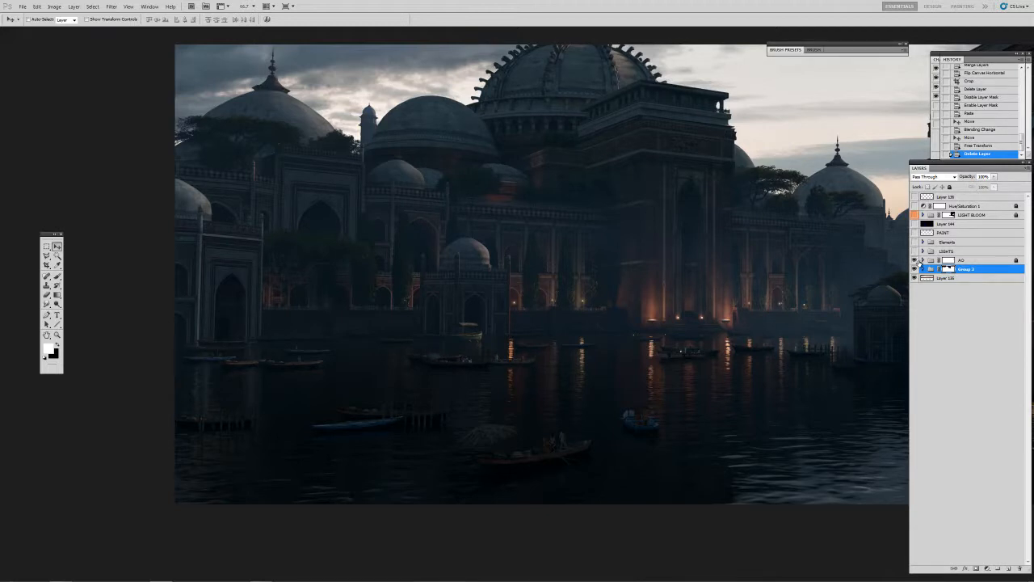
Look over the foreground building and the contents of the AO group, ending with the whole painting in view.
{"action": "left_click", "coordinate": [919, 261]}
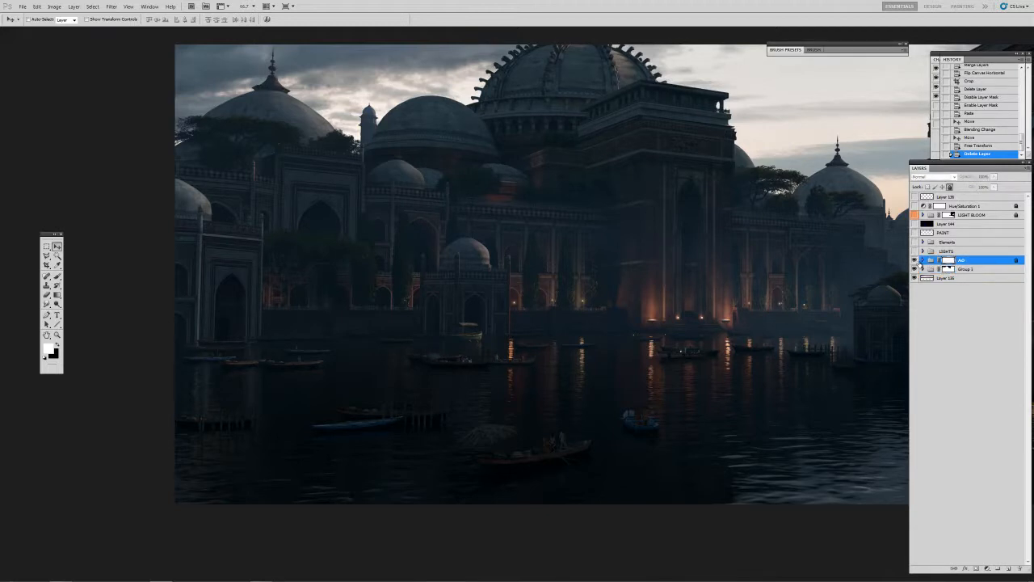
{"action": "left_click_drag", "start_coordinate": [854, 303], "coordinate": [601, 291]}
{"action": "left_click_drag", "start_coordinate": [794, 282], "coordinate": [754, 331]}
{"action": "left_click", "coordinate": [922, 261]}
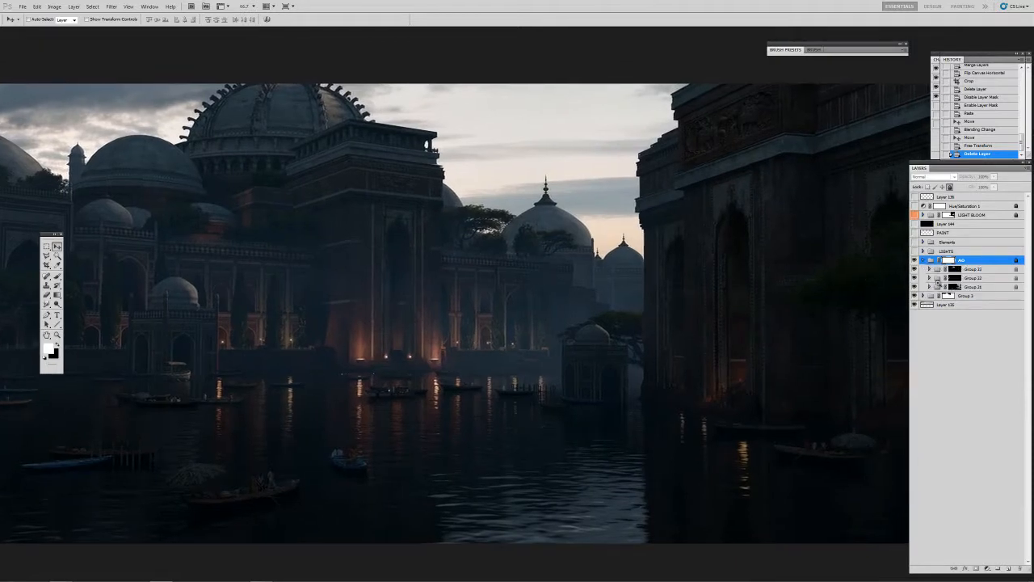
{"action": "left_click", "coordinate": [930, 260]}
{"action": "left_click", "coordinate": [922, 260]}
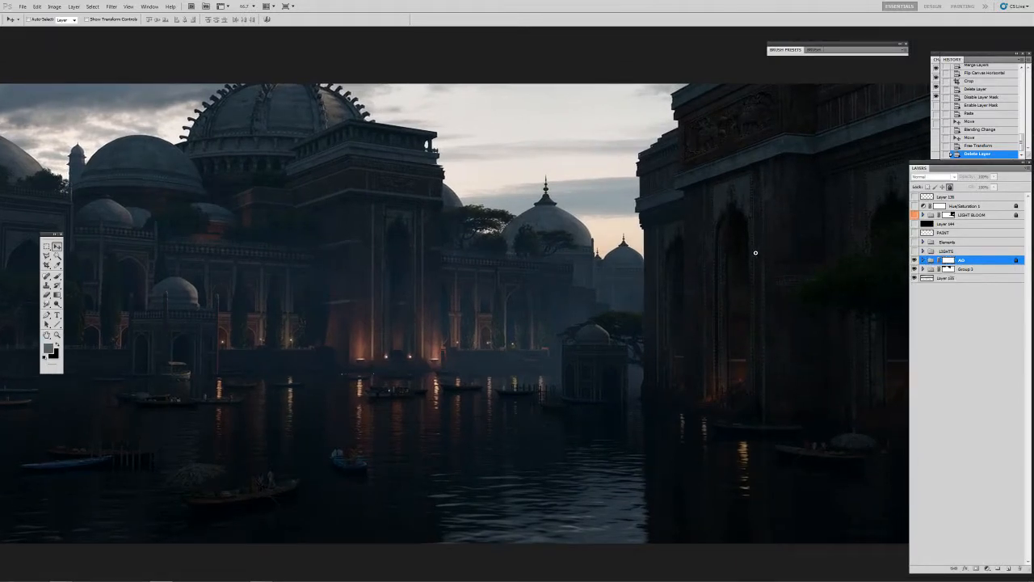
{"action": "left_click", "coordinate": [755, 252], "text": "alt"}
{"action": "left_click", "coordinate": [755, 252], "text": "alt"}
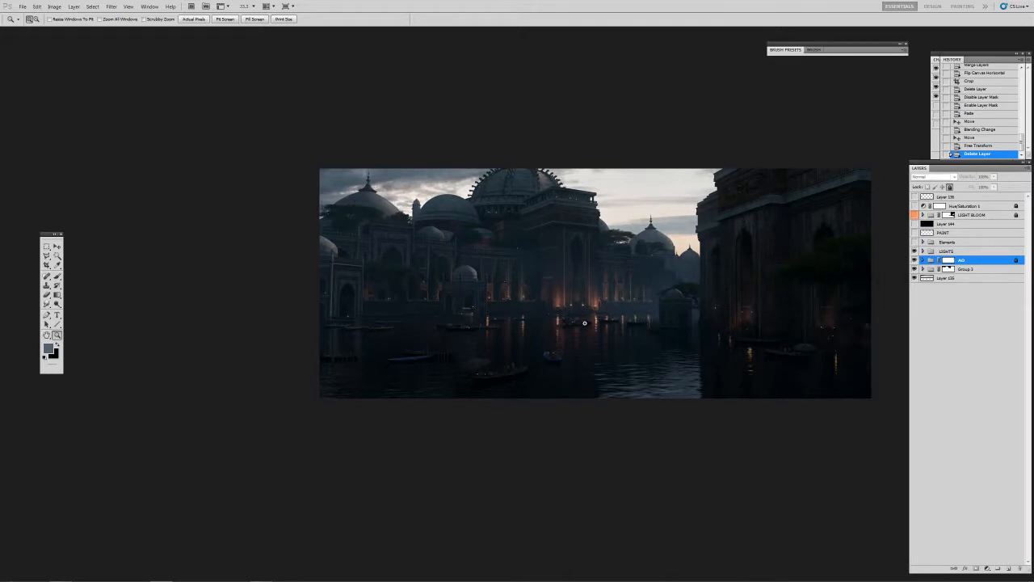
View the AO group with Group 3 hidden and its mask off and on, then show Group 3 again.
{"action": "key", "text": "v"}
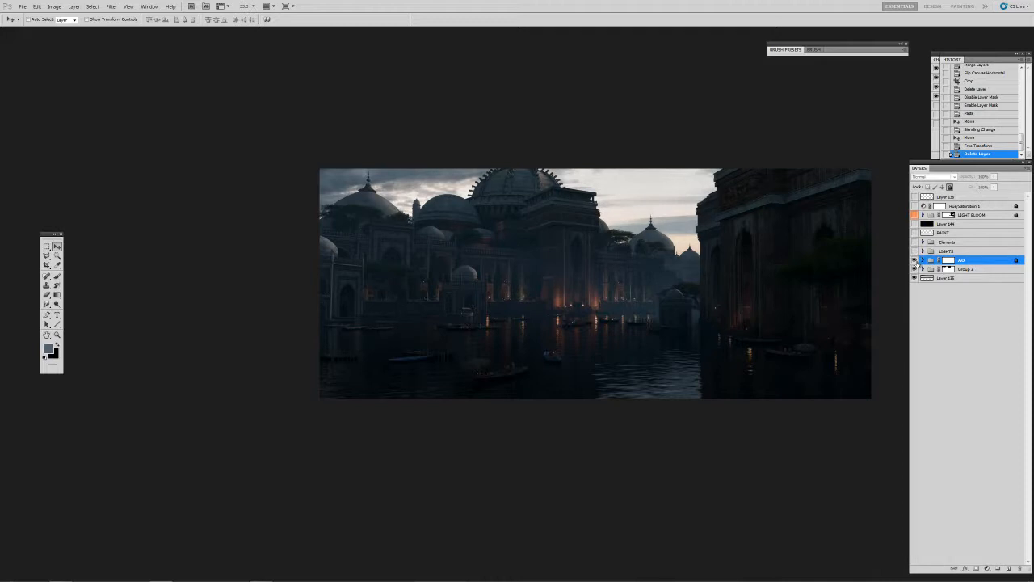
{"action": "left_click", "coordinate": [915, 260]}
{"action": "left_click", "coordinate": [915, 269]}
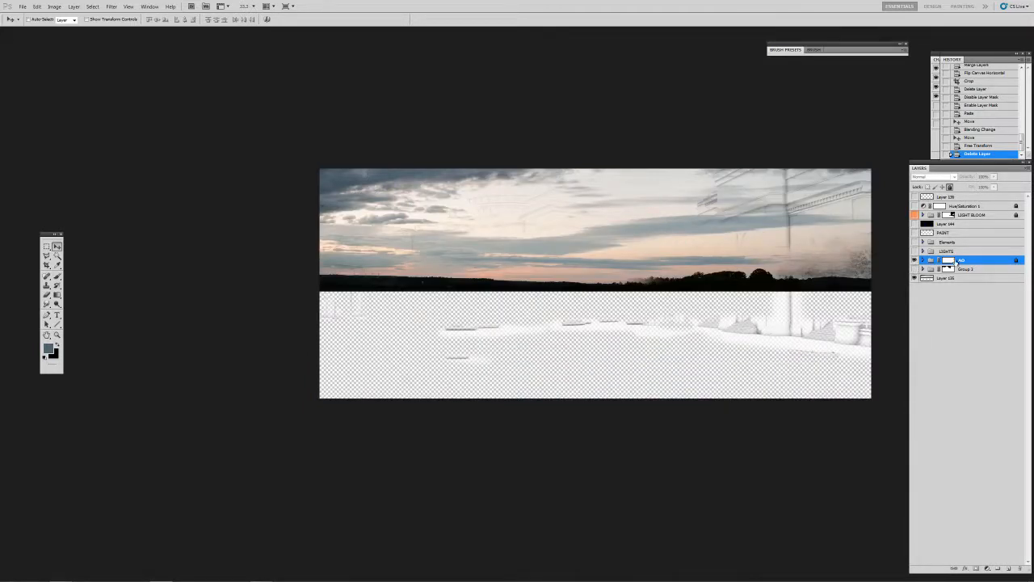
{"action": "left_click", "coordinate": [949, 263], "text": "shift"}
{"action": "left_click", "coordinate": [949, 264], "text": "shift"}
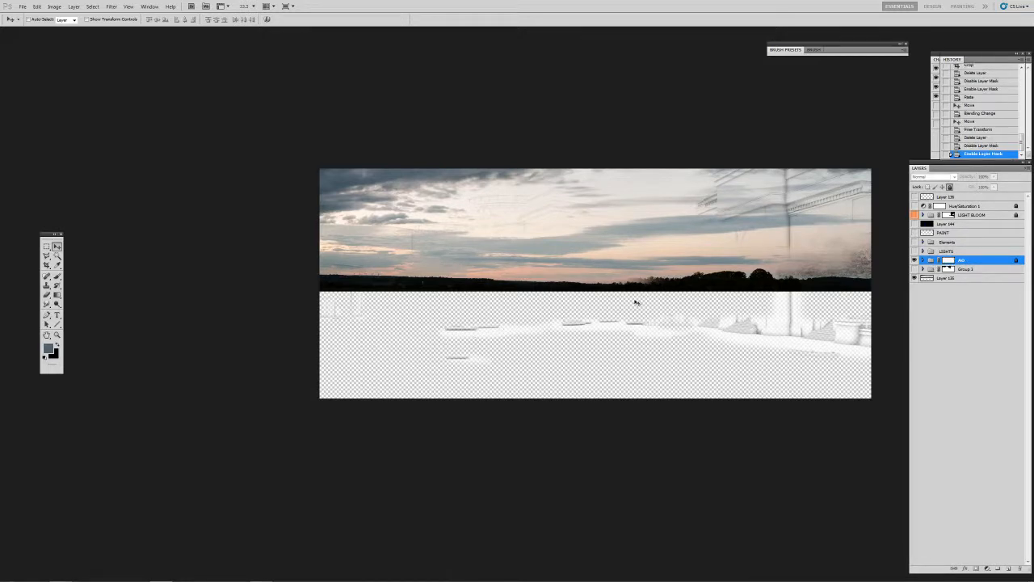
{"action": "left_click", "coordinate": [914, 276]}
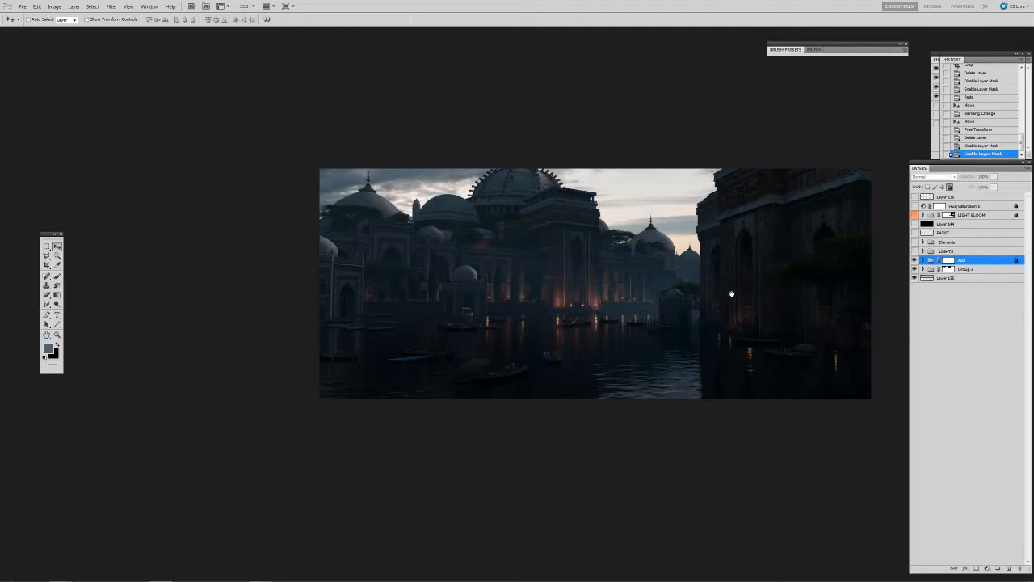
Show the LIGHTS group, compare it off and on, and inspect the lamps by the foreground building's entrance up close.
{"action": "left_click", "coordinate": [937, 251]}
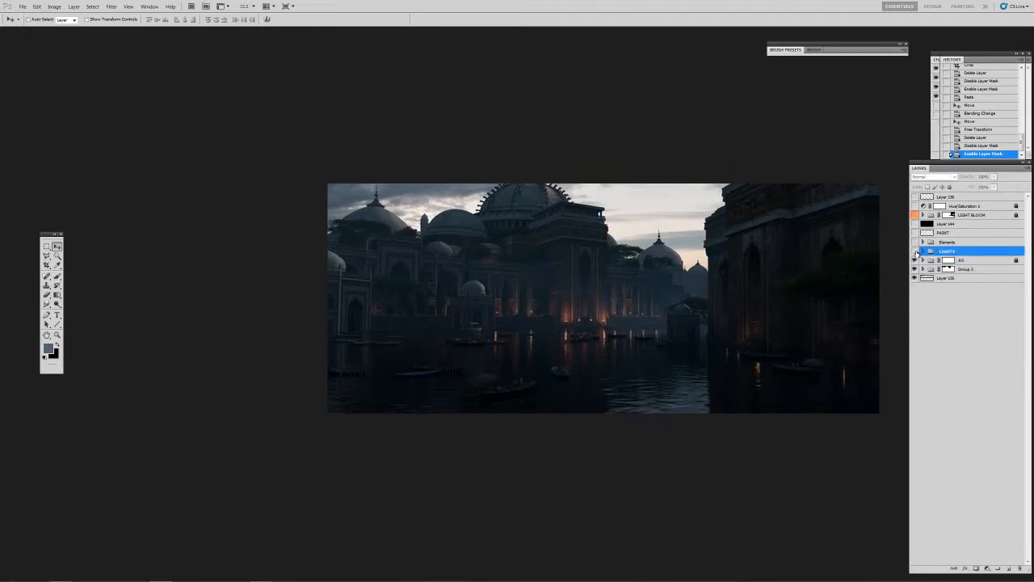
{"action": "left_click", "coordinate": [914, 251]}
{"action": "left_click", "coordinate": [914, 251]}
{"action": "left_click", "coordinate": [914, 251]}
{"action": "left_click", "coordinate": [914, 251]}
{"action": "left_click", "coordinate": [915, 252]}
{"action": "key", "text": "z"}
{"action": "left_click", "coordinate": [758, 330]}
{"action": "left_click", "coordinate": [758, 330]}
{"action": "left_click", "coordinate": [754, 338]}
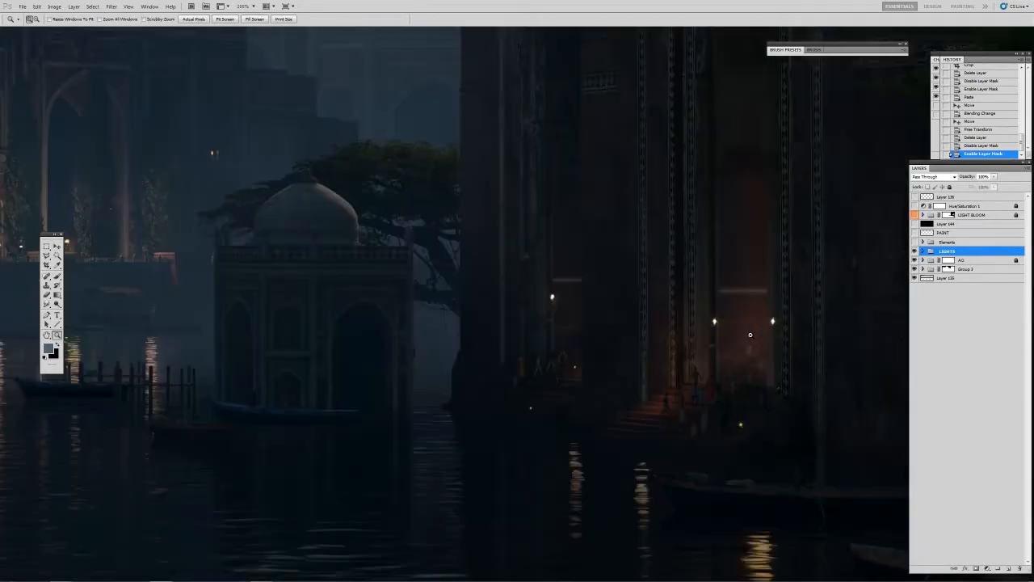
Look closely at the entrance lamps and the lights on the thatched boat, ending with the whole painting in view.
{"action": "left_click", "coordinate": [752, 334]}
{"action": "left_click", "coordinate": [739, 331], "text": "alt"}
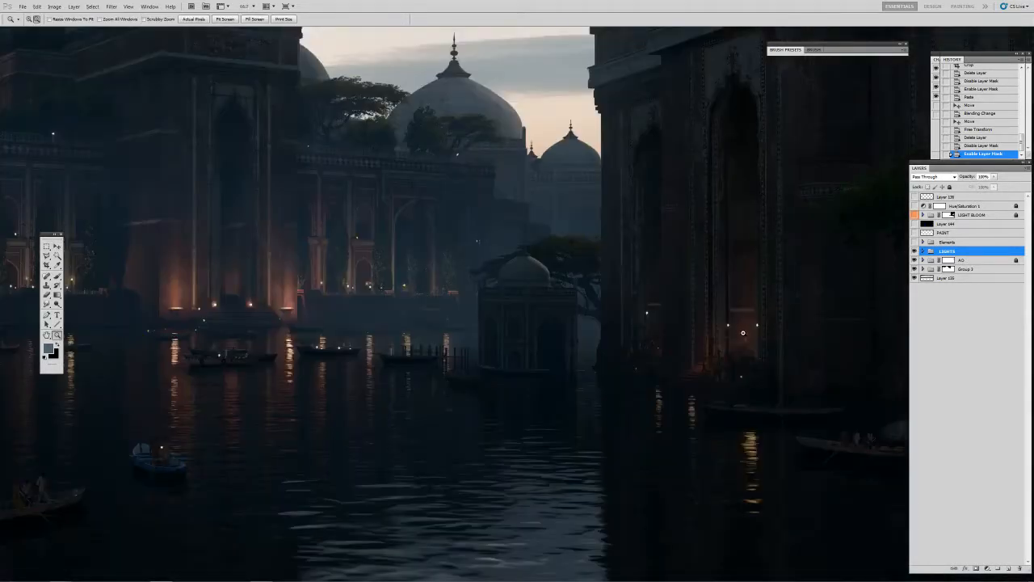
{"action": "left_click_drag", "start_coordinate": [448, 352], "coordinate": [492, 348]}
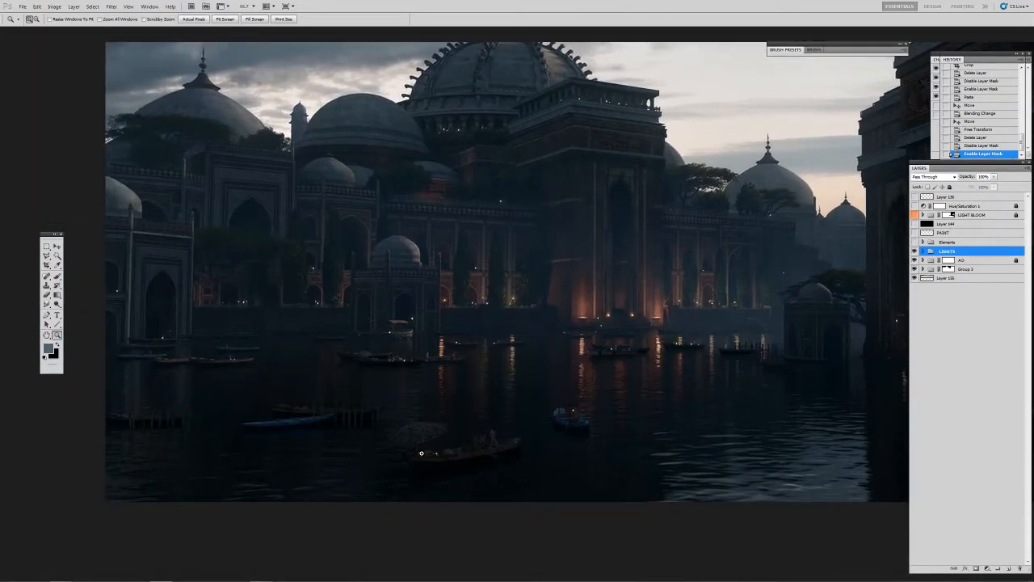
{"action": "left_click", "coordinate": [419, 445]}
{"action": "left_click", "coordinate": [420, 443]}
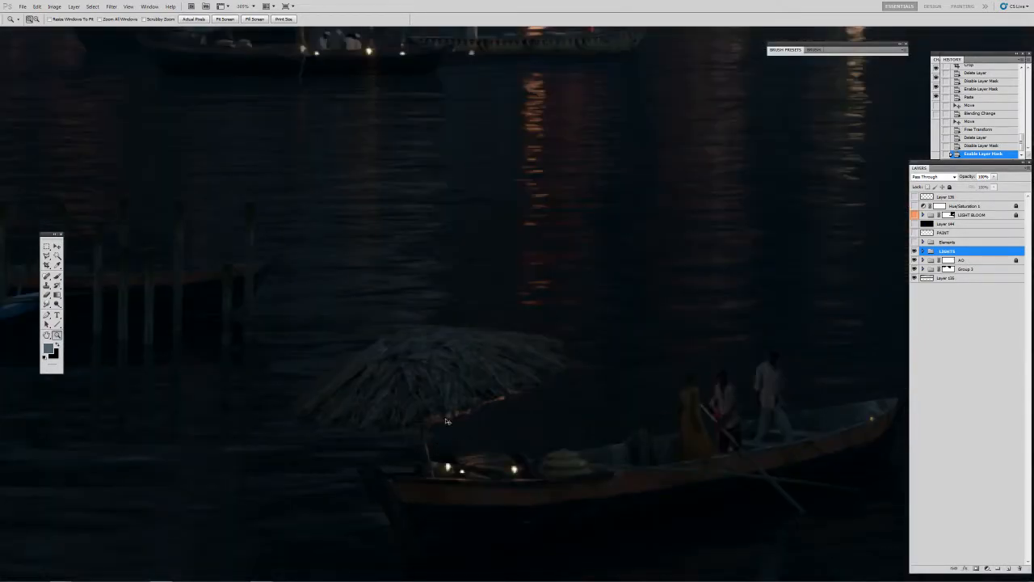
{"action": "left_click", "coordinate": [488, 412], "text": "alt"}
{"action": "left_click", "coordinate": [489, 413], "text": "alt"}
{"action": "left_click", "coordinate": [493, 417], "text": "alt"}
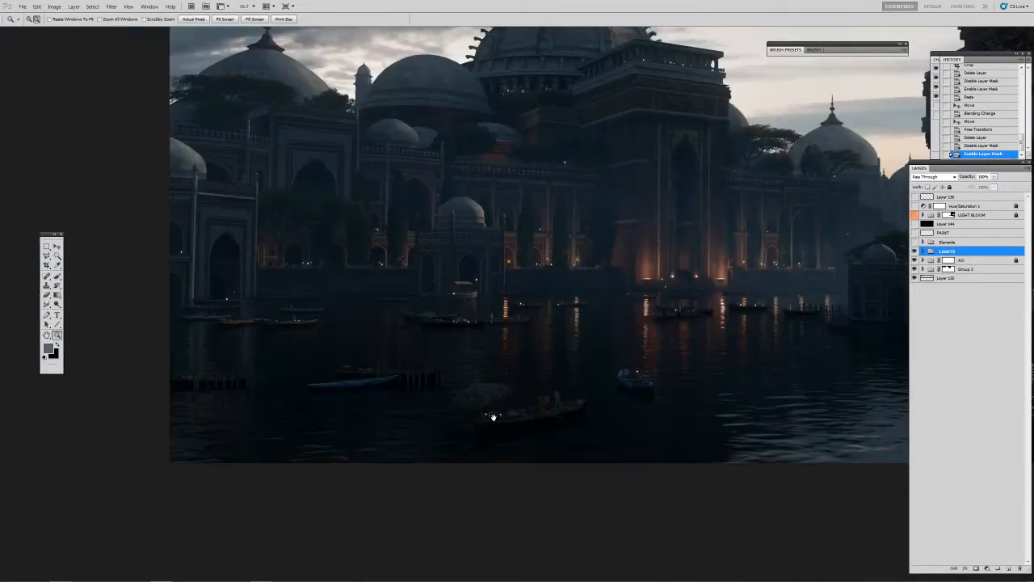
{"action": "left_click", "coordinate": [525, 328], "text": "alt"}
{"action": "left_click", "coordinate": [522, 333], "text": "ctrl"}
{"action": "left_click", "coordinate": [540, 306], "text": "alt"}
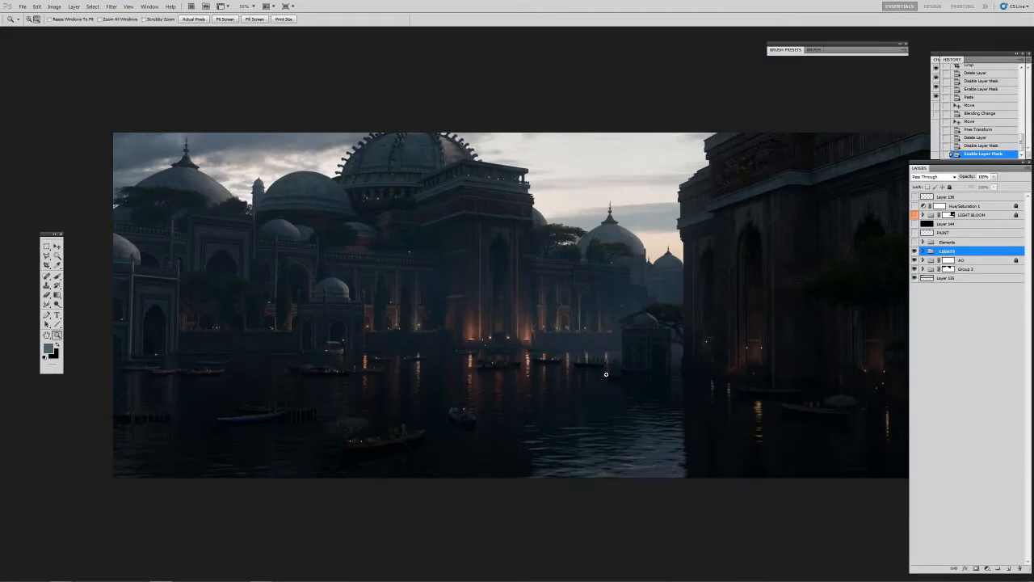
{"action": "left_click", "coordinate": [606, 374], "text": "alt"}
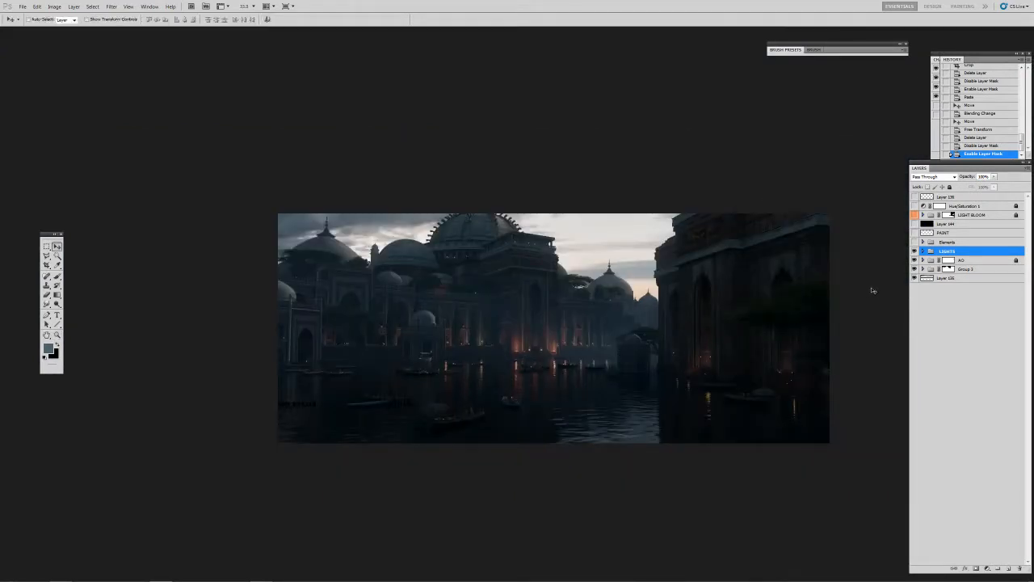
Compare the whole painting with the LIGHTS group off and on, leaving the group shown.
{"action": "left_click", "coordinate": [915, 252]}
{"action": "left_click", "coordinate": [914, 252]}
{"action": "left_click", "coordinate": [915, 252]}
{"action": "left_click", "coordinate": [915, 252]}
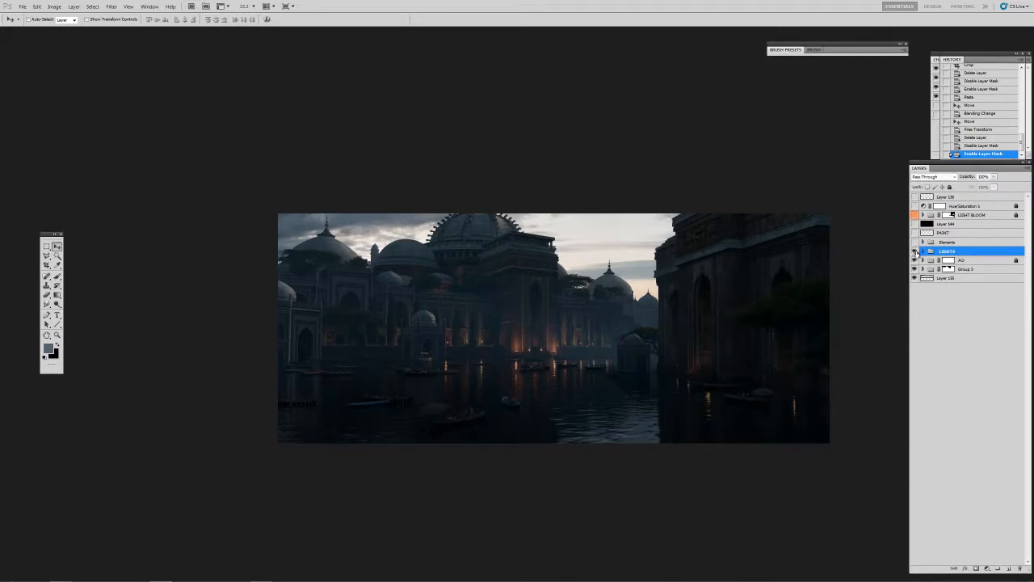
{"action": "left_click", "coordinate": [914, 252]}
{"action": "left_click", "coordinate": [915, 252]}
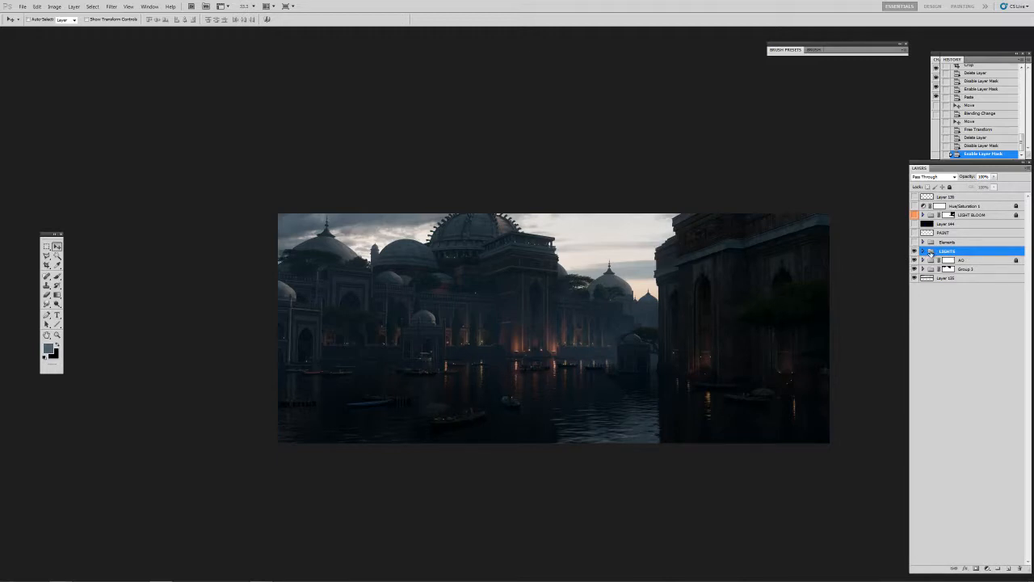
{"action": "left_click", "coordinate": [915, 252]}
{"action": "left_click", "coordinate": [914, 252]}
Enlarge the painting and expand the LIGHTS group to view its light layers, leaving it selected and collapsed.
{"action": "left_click", "coordinate": [941, 241]}
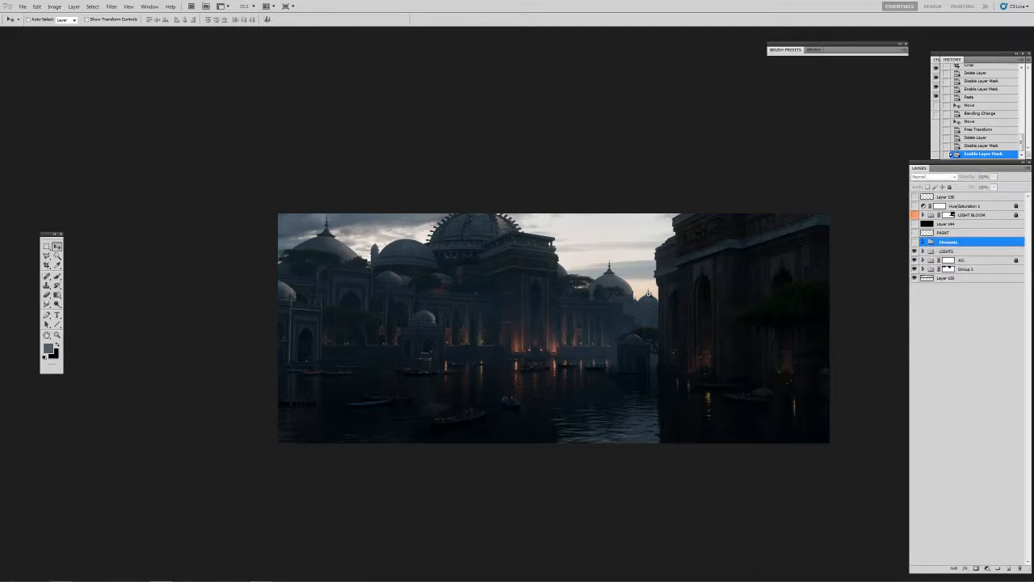
{"action": "key", "text": "z"}
{"action": "left_click", "coordinate": [775, 277]}
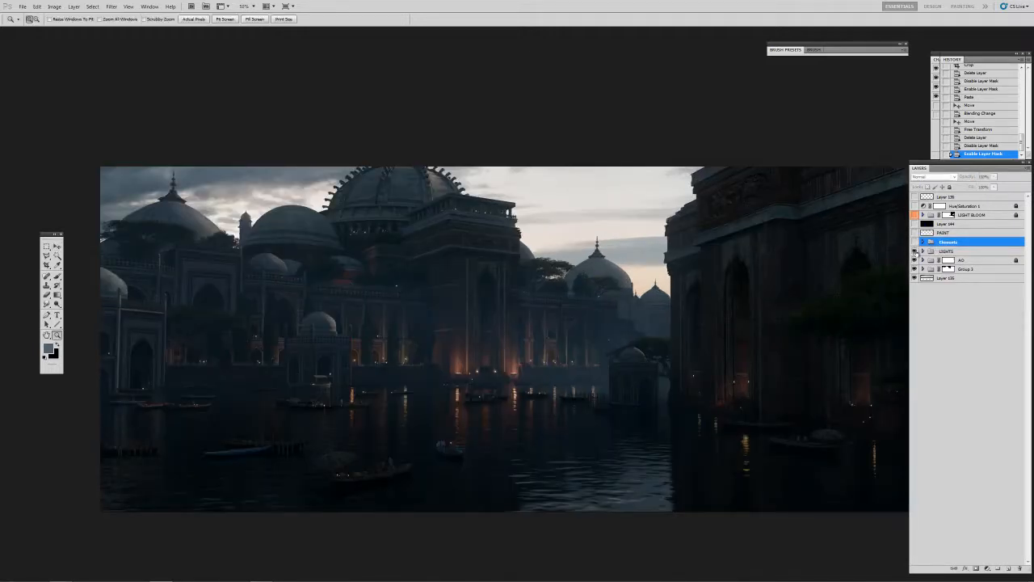
{"action": "left_click", "coordinate": [923, 251]}
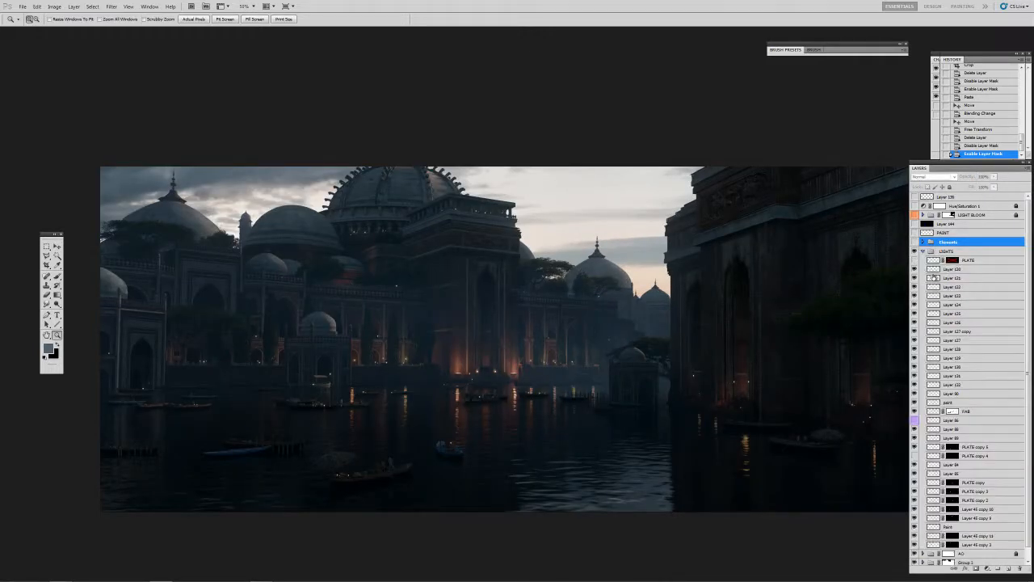
{"action": "left_click", "coordinate": [931, 252]}
{"action": "left_click", "coordinate": [924, 251]}
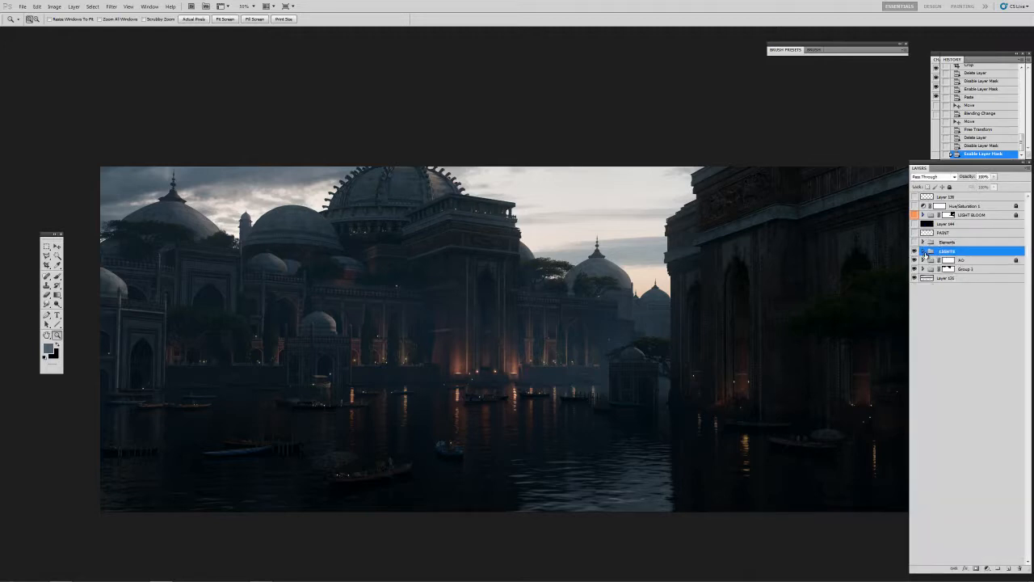
Compare LIGHTS off and on at the larger view and look through its full layer list, leaving it collapsed and shown.
{"action": "left_click", "coordinate": [916, 252]}
{"action": "left_click", "coordinate": [915, 251]}
{"action": "left_click", "coordinate": [923, 250]}
{"action": "scroll", "coordinate": [1029, 317], "scroll_direction": "down", "scroll_amount": 1}
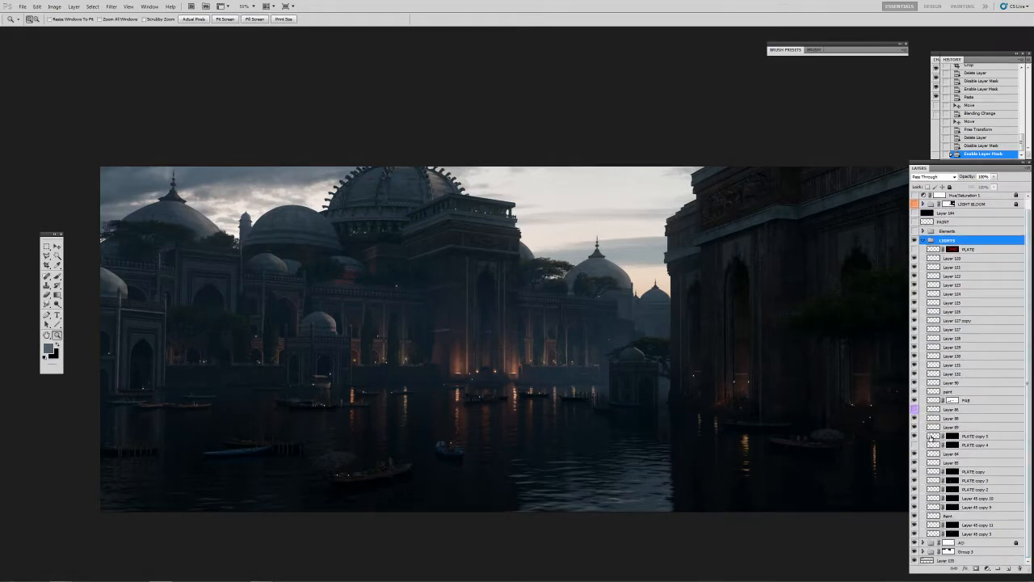
{"action": "left_click", "coordinate": [923, 240]}
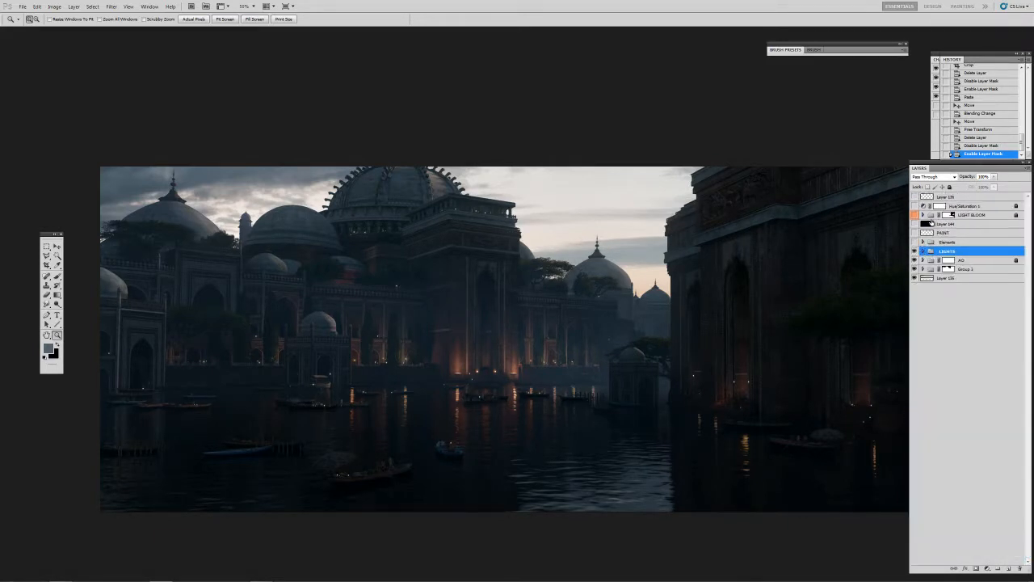
{"action": "left_click", "coordinate": [914, 251]}
{"action": "left_click", "coordinate": [914, 251]}
{"action": "left_click", "coordinate": [915, 252]}
{"action": "left_click", "coordinate": [914, 251]}
Add a new layer above LIGHTS, sample the pale sky colour and choose a large soft brush.
{"action": "left_click", "coordinate": [1009, 568]}
{"action": "key", "text": "i"}
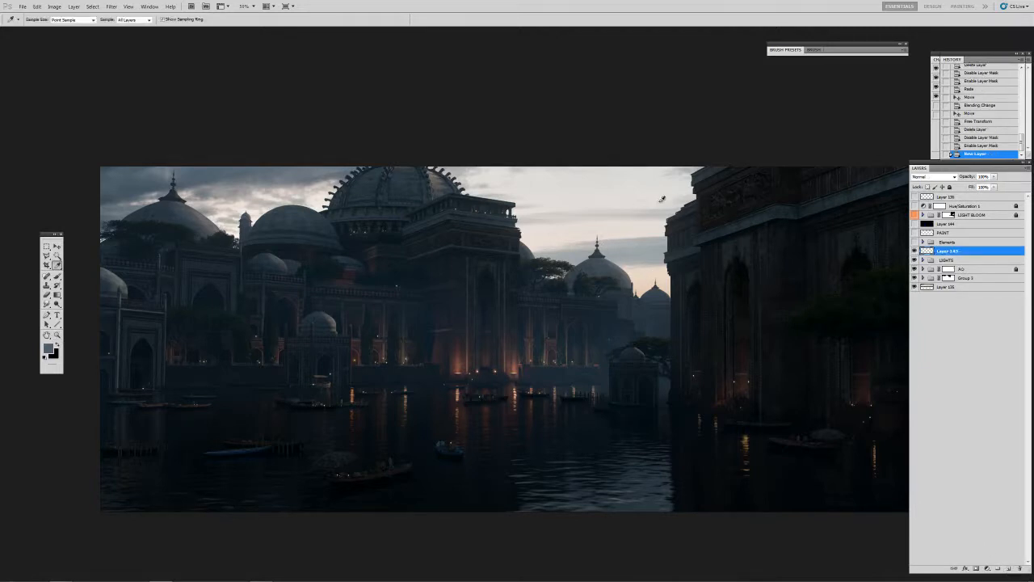
{"action": "left_click", "coordinate": [655, 227]}
{"action": "key", "text": "b"}
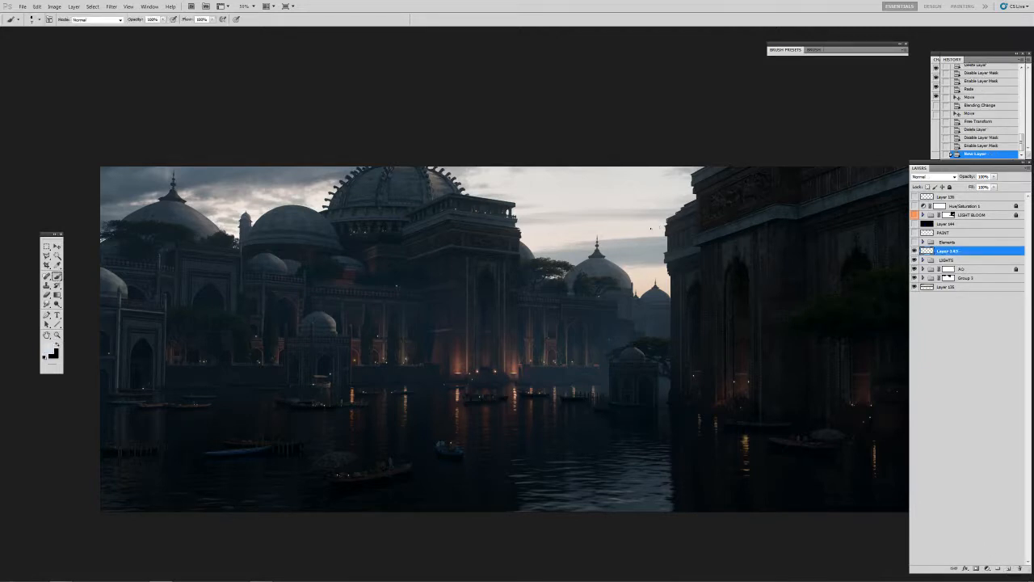
{"action": "left_click", "coordinate": [783, 51]}
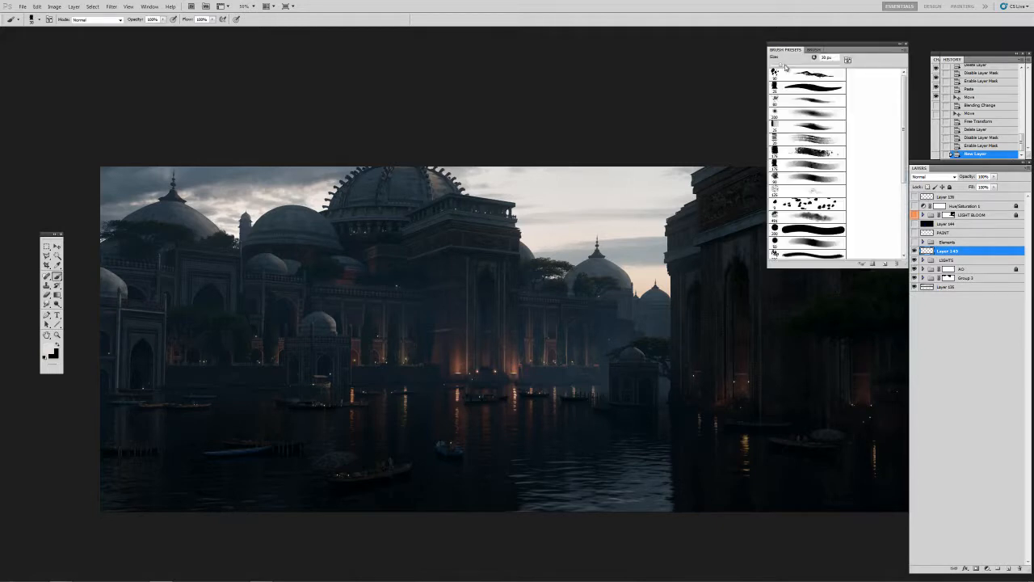
{"action": "left_click", "coordinate": [799, 117]}
{"action": "left_click", "coordinate": [795, 52]}
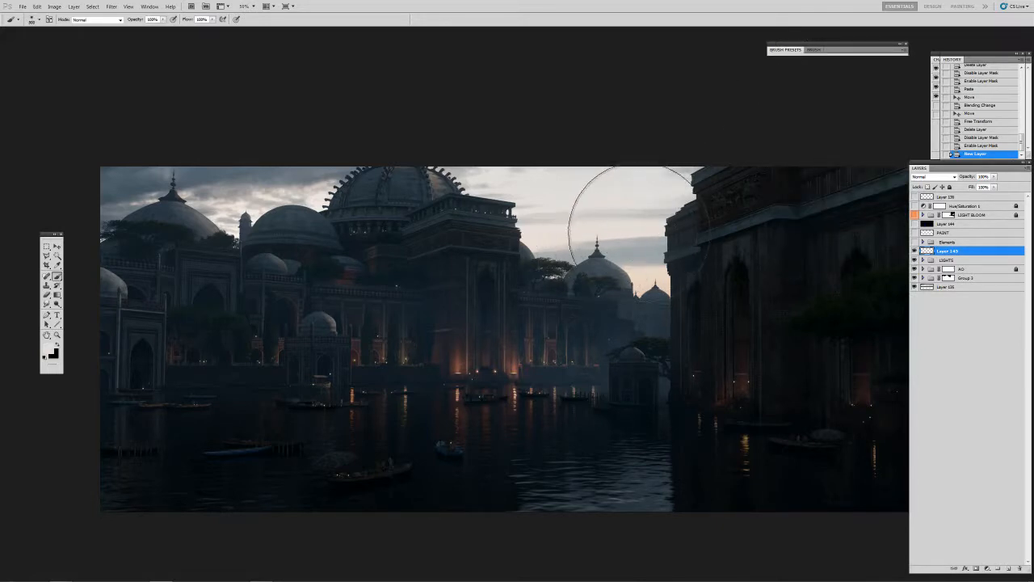
Try painting a soft bloom over the bright sky between the palace and the foreground building with sampled sky colour.
{"action": "left_click", "coordinate": [554, 206]}
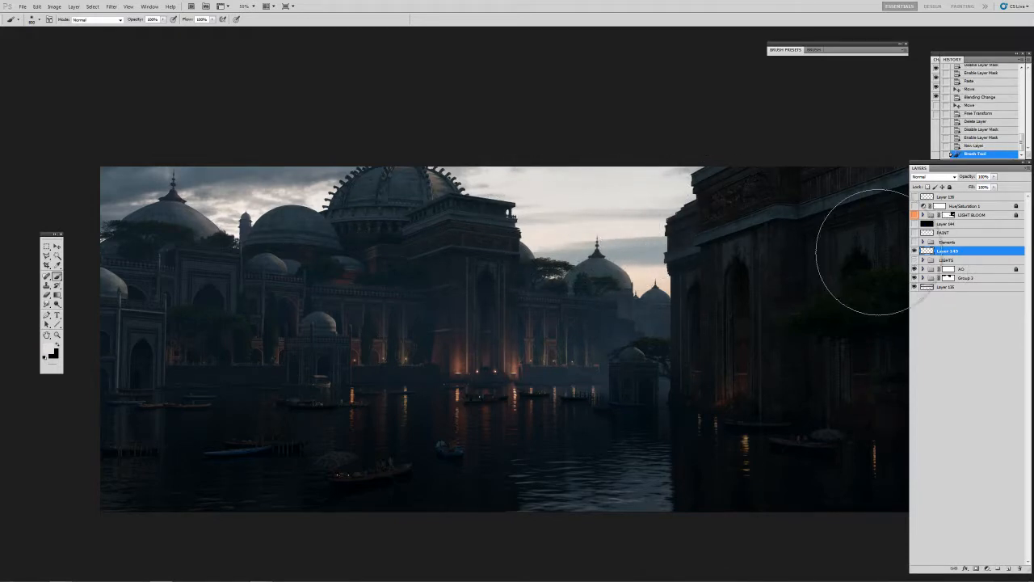
{"action": "key", "text": "i"}
{"action": "left_click", "coordinate": [555, 210]}
{"action": "key", "text": "b"}
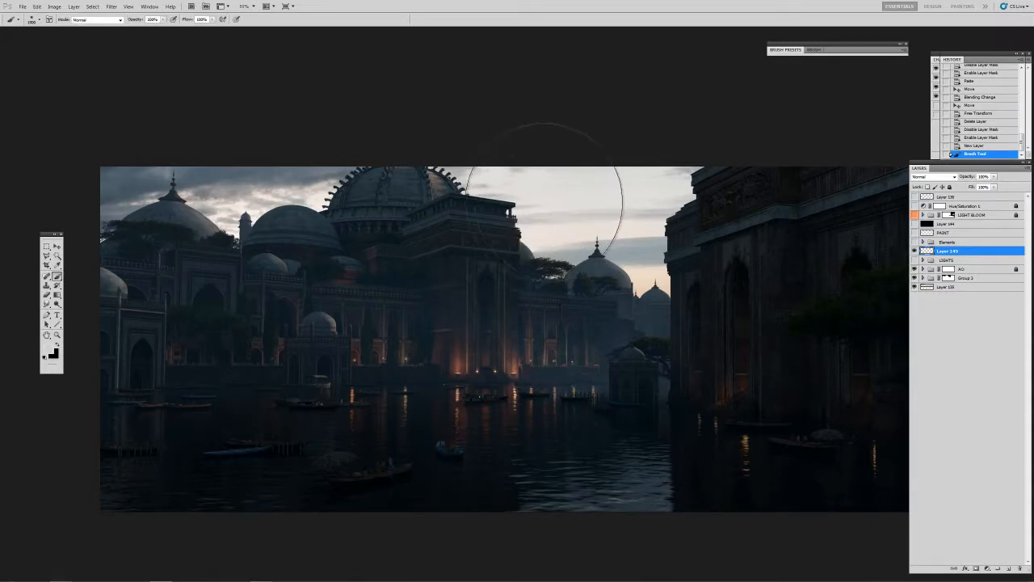
{"action": "left_click", "coordinate": [541, 202]}
{"action": "left_click", "coordinate": [542, 202]}
{"action": "left_click", "coordinate": [590, 212]}
{"action": "left_click", "coordinate": [617, 215]}
{"action": "left_click", "coordinate": [630, 190]}
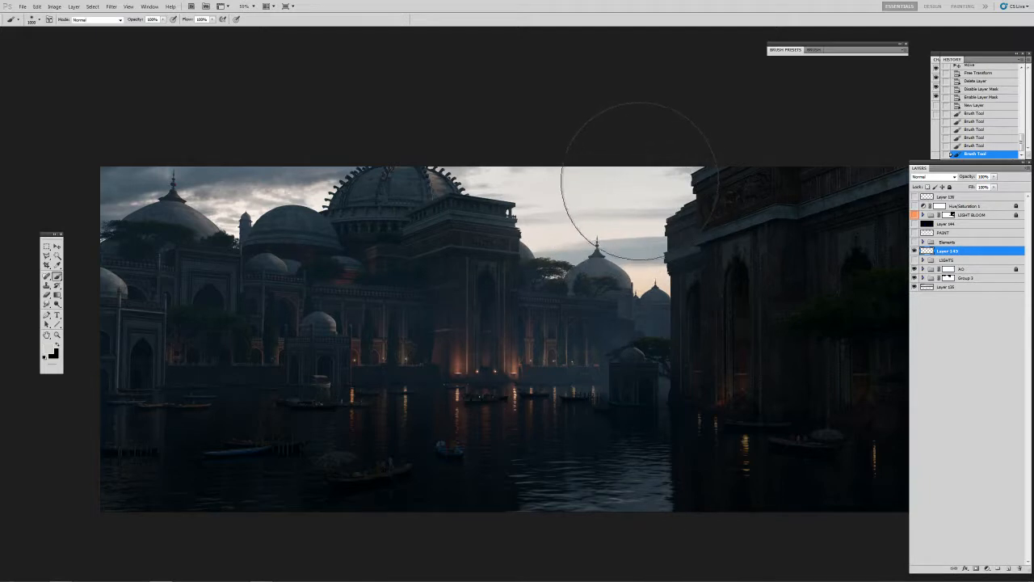
{"action": "left_click", "coordinate": [633, 243]}
{"action": "left_click", "coordinate": [585, 218]}
Compare the bloom test layer off and on and reduce its opacity to 82%.
{"action": "left_click", "coordinate": [916, 251]}
{"action": "left_click", "coordinate": [916, 250]}
{"action": "left_click", "coordinate": [915, 250]}
{"action": "left_click", "coordinate": [916, 251]}
{"action": "left_click", "coordinate": [993, 176]}
{"action": "left_click_drag", "start_coordinate": [995, 188], "coordinate": [989, 187]}
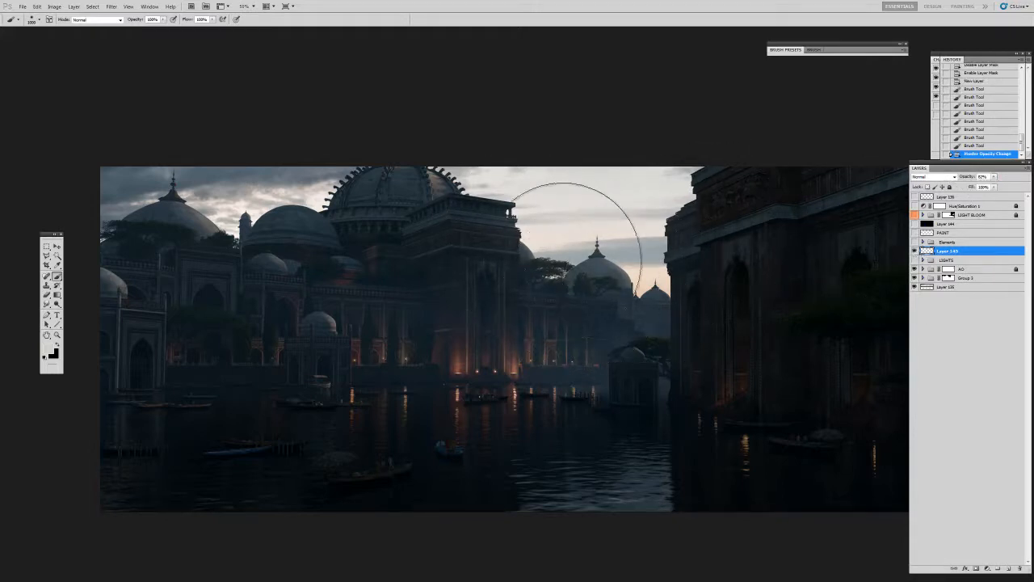
Toggle the semi-transparent bloom test layer off and on to compare its glow around the building edges.
{"action": "left_click", "coordinate": [915, 252]}
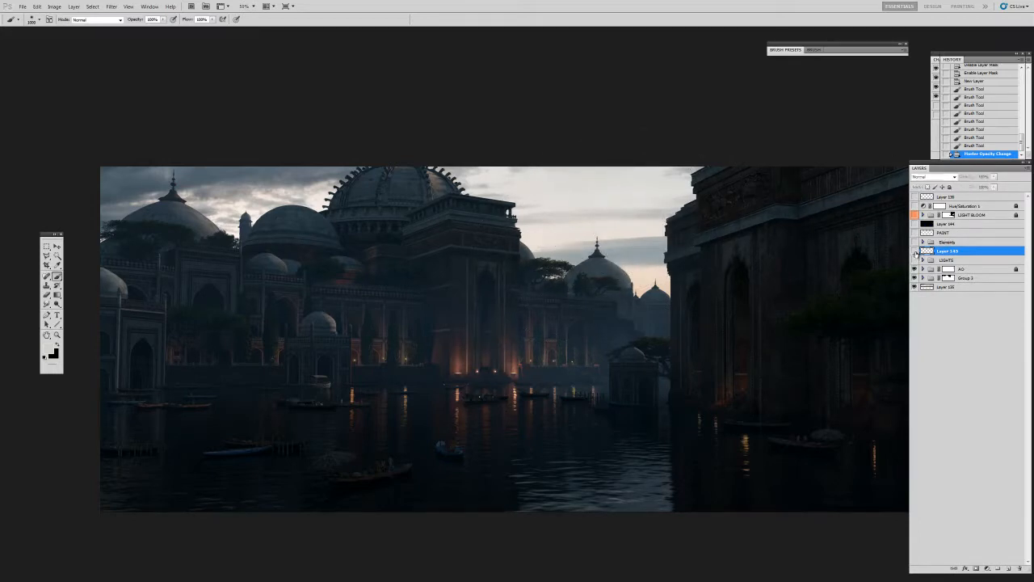
{"action": "left_click", "coordinate": [915, 252]}
{"action": "left_click", "coordinate": [915, 252]}
{"action": "left_click", "coordinate": [915, 252]}
{"action": "left_click", "coordinate": [916, 251]}
{"action": "left_click", "coordinate": [915, 252]}
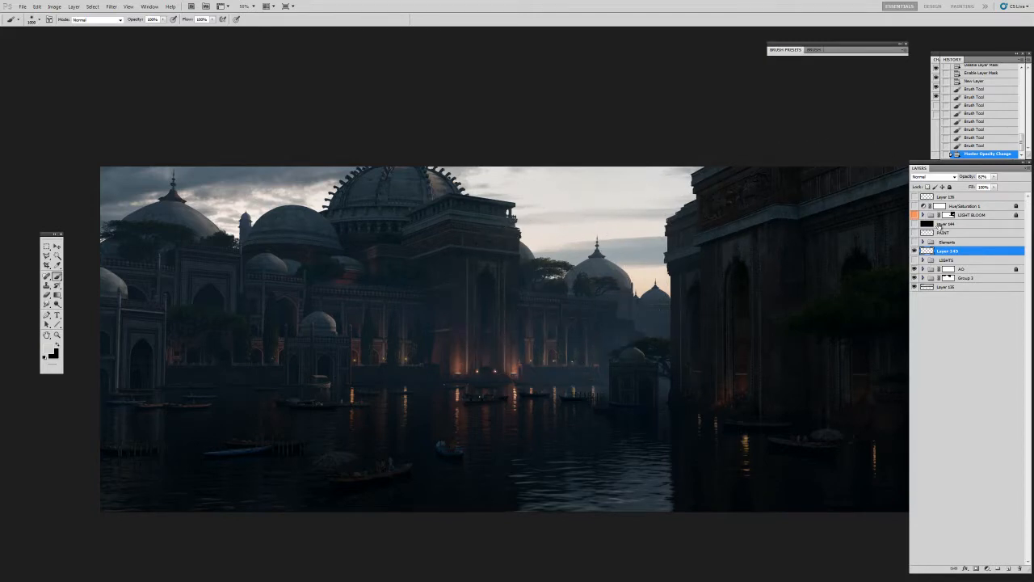
Lower the bloom test layer's opacity further, show LIGHTS again and delete the test layer.
{"action": "left_click", "coordinate": [915, 252]}
{"action": "left_click", "coordinate": [915, 251]}
{"action": "left_click", "coordinate": [994, 177]}
{"action": "left_click_drag", "start_coordinate": [994, 185], "coordinate": [990, 185]}
{"action": "left_click", "coordinate": [914, 251]}
{"action": "left_click", "coordinate": [915, 260]}
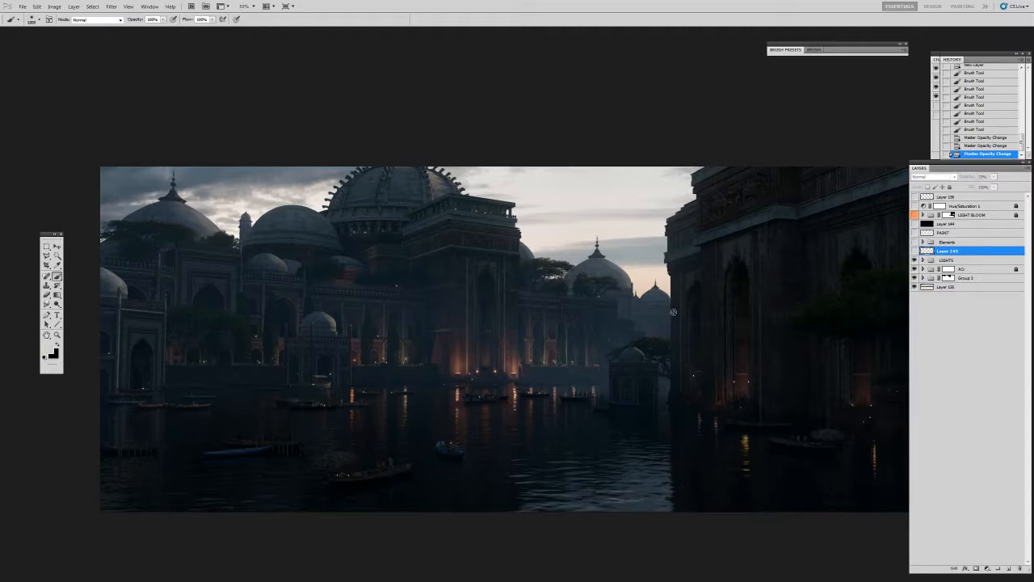
{"action": "key", "text": "Delete"}
{"action": "left_click", "coordinate": [929, 233]}
{"action": "key", "text": "h"}
{"action": "double_click", "coordinate": [919, 233]}
{"action": "key", "text": "Escape"}
{"action": "key", "text": "b"}
Select the LIGHT BLOOM group and compare it off and on, leaving it shown.
{"action": "left_click", "coordinate": [931, 215]}
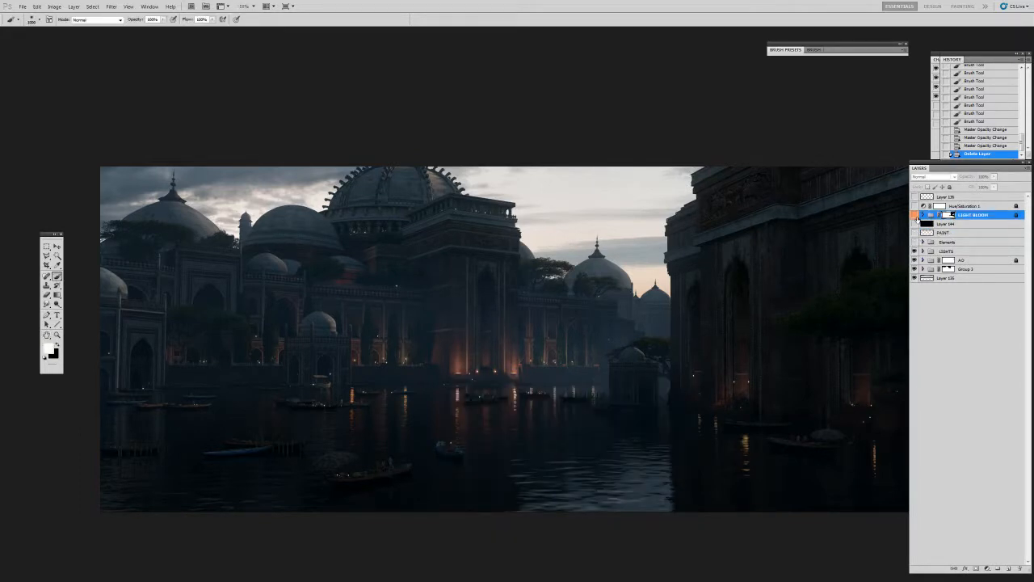
{"action": "left_click", "coordinate": [915, 215]}
{"action": "left_click", "coordinate": [914, 215]}
{"action": "left_click", "coordinate": [915, 215]}
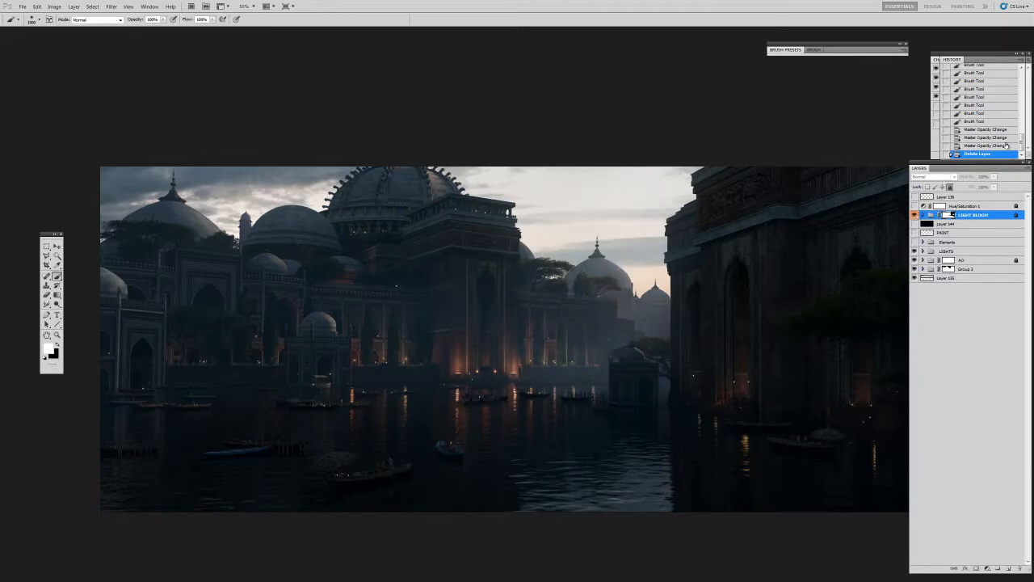
{"action": "left_click", "coordinate": [915, 216]}
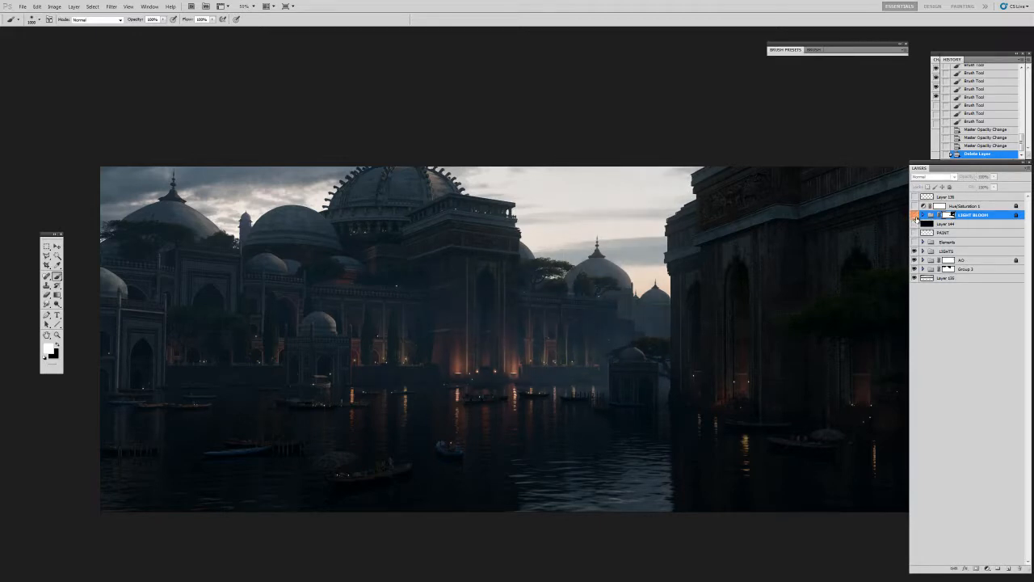
{"action": "left_click", "coordinate": [915, 216]}
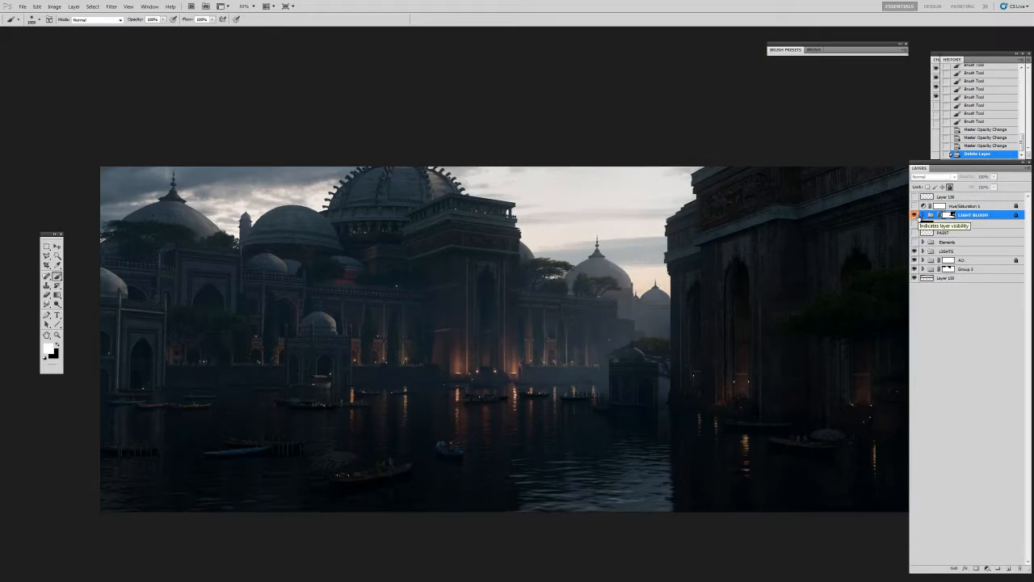
{"action": "left_click", "coordinate": [916, 216]}
{"action": "left_click", "coordinate": [915, 215]}
Expand LIGHT BLOOM and its Group 6, and view the mask of the bottom layer inside on its own.
{"action": "left_click", "coordinate": [923, 216]}
{"action": "left_click", "coordinate": [937, 225]}
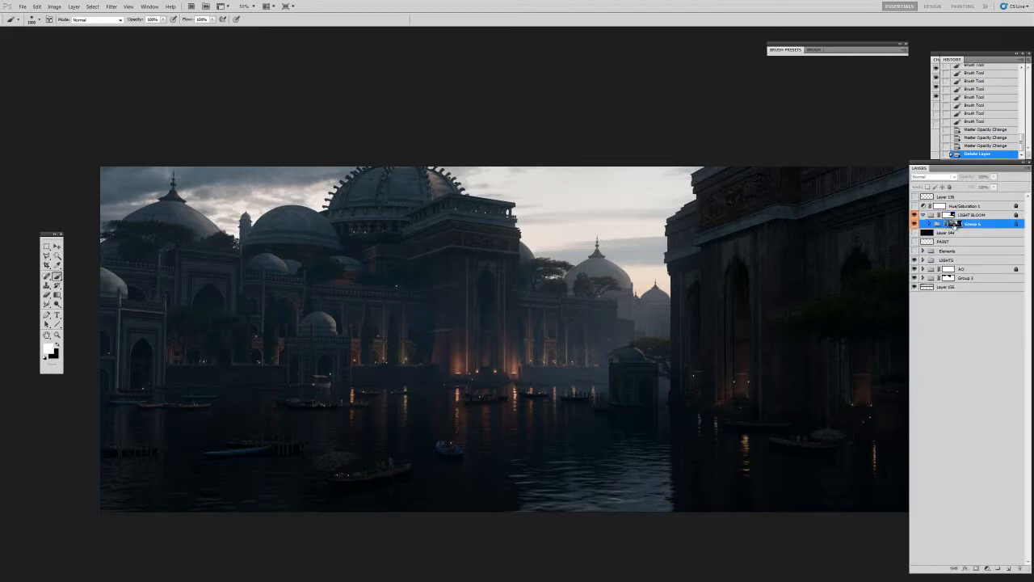
{"action": "left_click", "coordinate": [930, 225]}
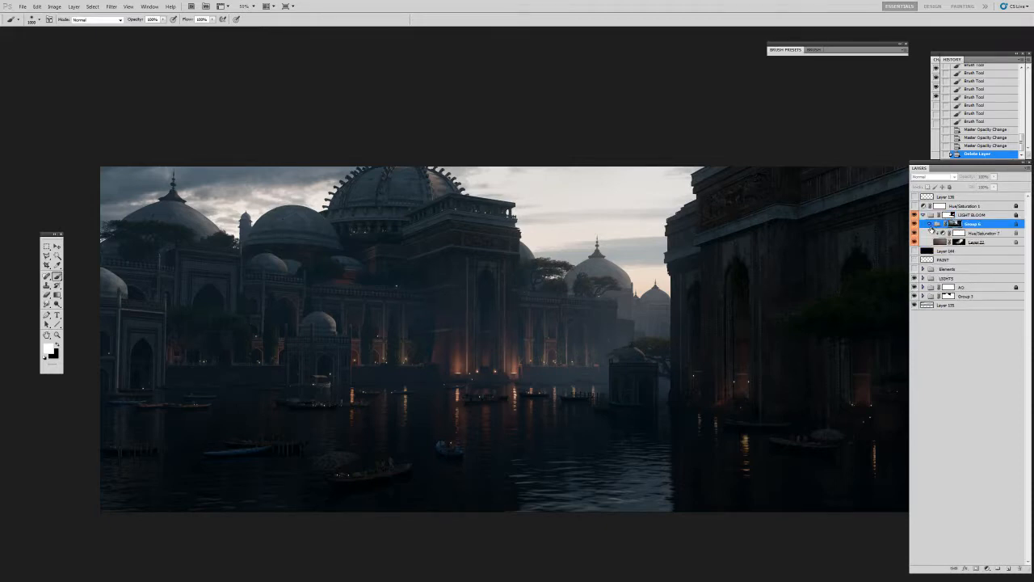
{"action": "left_click", "coordinate": [941, 244]}
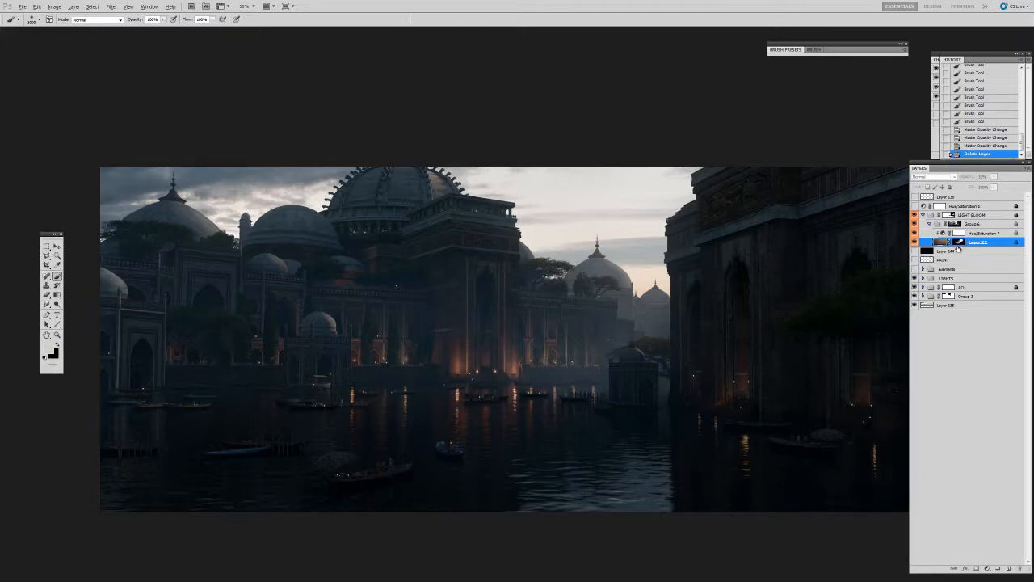
{"action": "left_click", "coordinate": [959, 242], "text": "alt"}
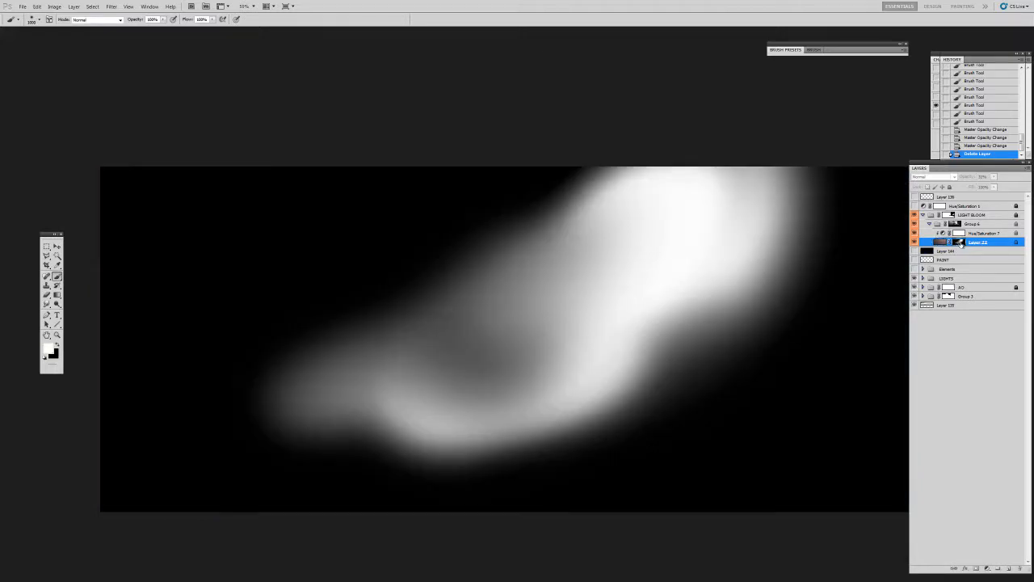
{"action": "left_click", "coordinate": [960, 243], "text": "alt"}
View the Group 6 mask, collapse Group 6 and view the LIGHT BLOOM group's mask.
{"action": "left_click", "coordinate": [955, 225], "text": "alt"}
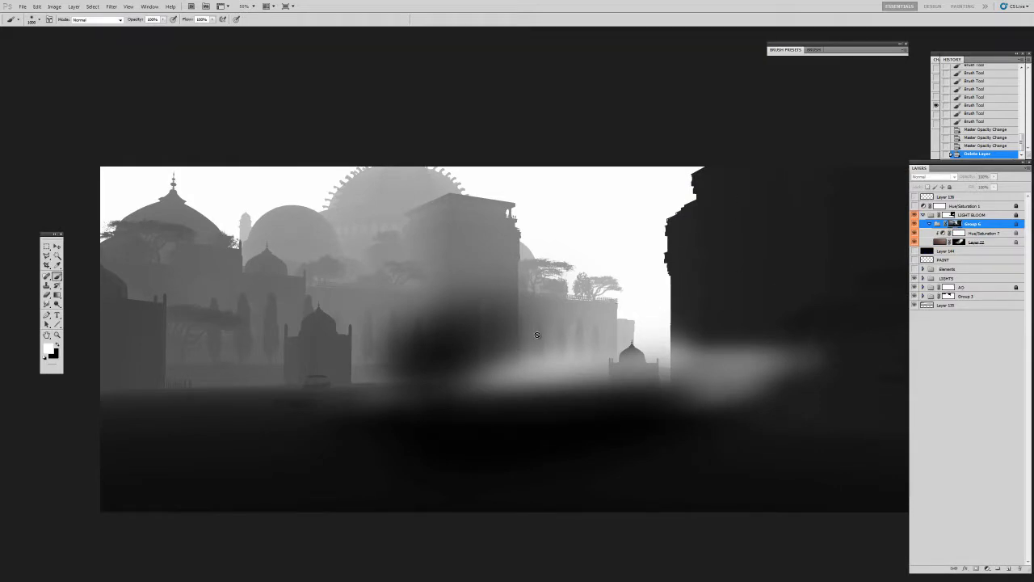
{"action": "left_click", "coordinate": [937, 224]}
{"action": "left_click", "coordinate": [930, 223]}
{"action": "left_click", "coordinate": [947, 214], "text": "alt"}
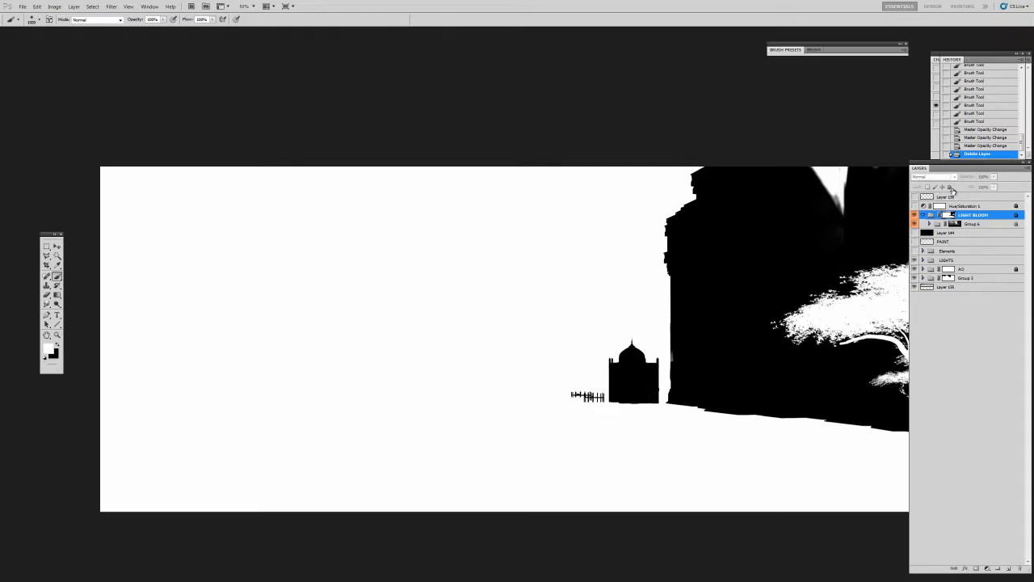
Leave the mask view, collapse the LIGHT BLOOM group and compare the painting with it hidden and shown, leaving it shown.
{"action": "left_click", "coordinate": [930, 218]}
{"action": "left_click", "coordinate": [924, 216]}
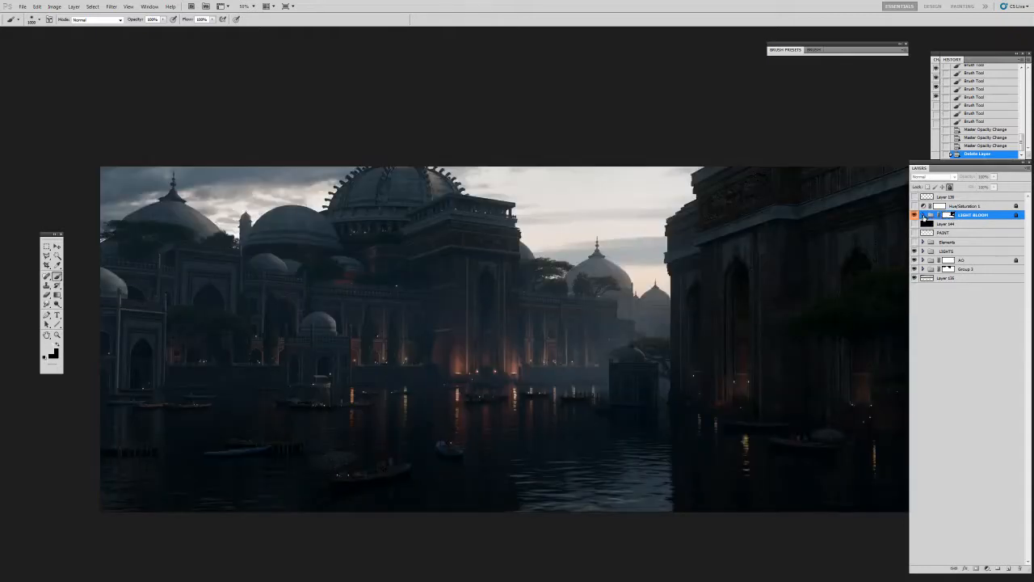
{"action": "left_click", "coordinate": [915, 215]}
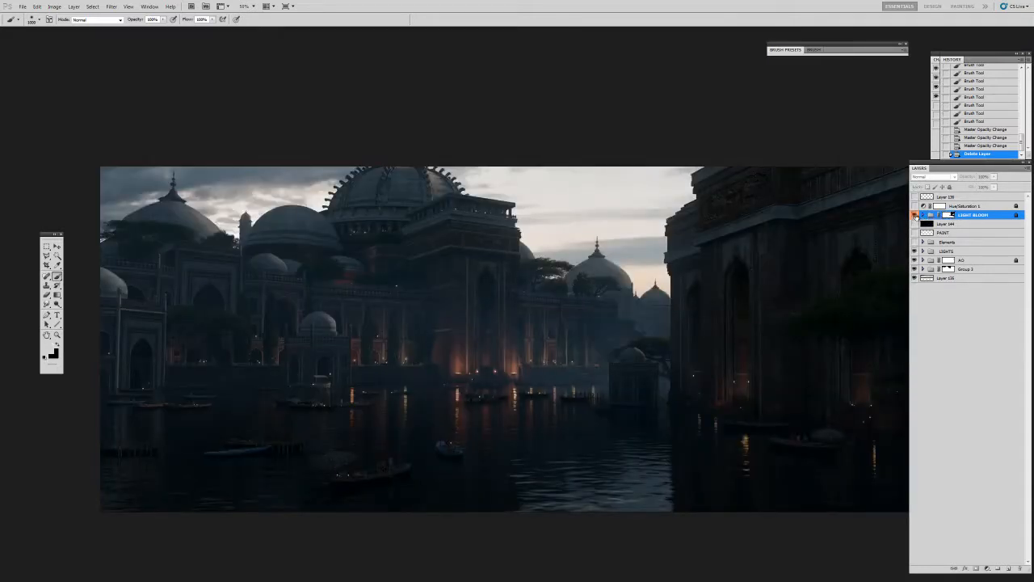
{"action": "left_click", "coordinate": [914, 215]}
{"action": "left_click", "coordinate": [914, 215]}
{"action": "left_click", "coordinate": [914, 215]}
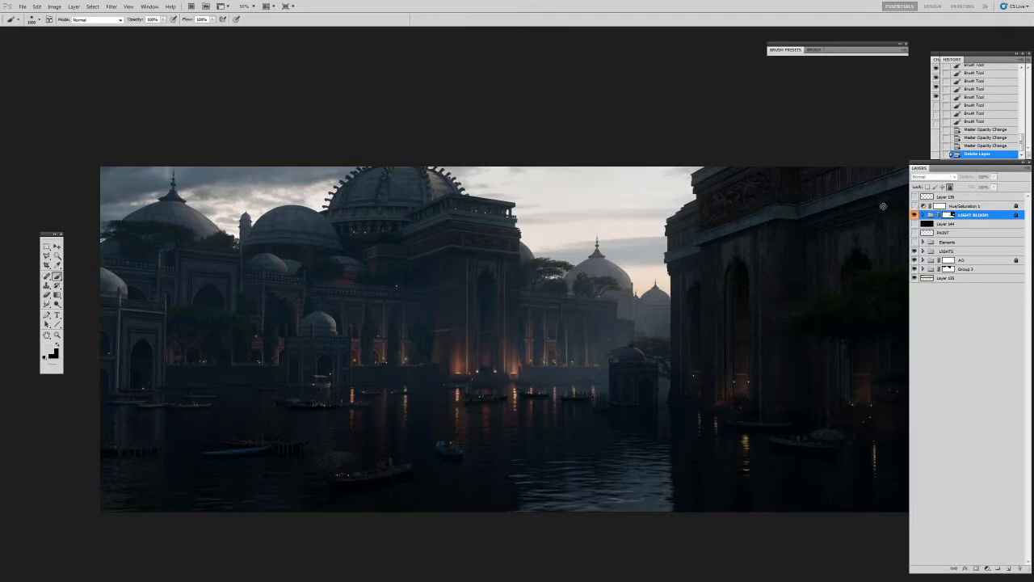
Select every layer and group in the stack, from the topmost to the bottommost, and merge them into one layer.
{"action": "left_click", "coordinate": [969, 197]}
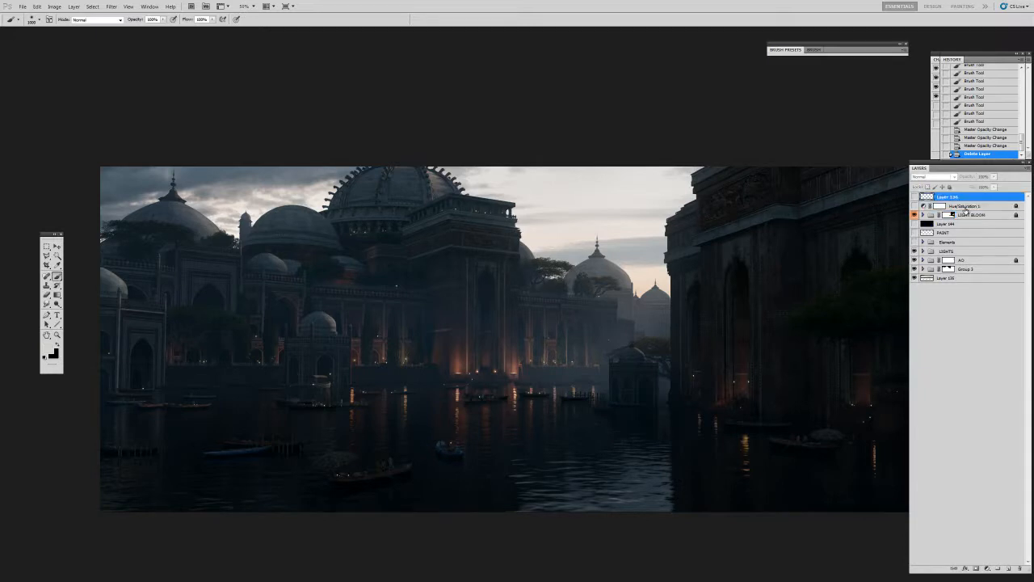
{"action": "left_click", "coordinate": [949, 276], "text": "shift"}
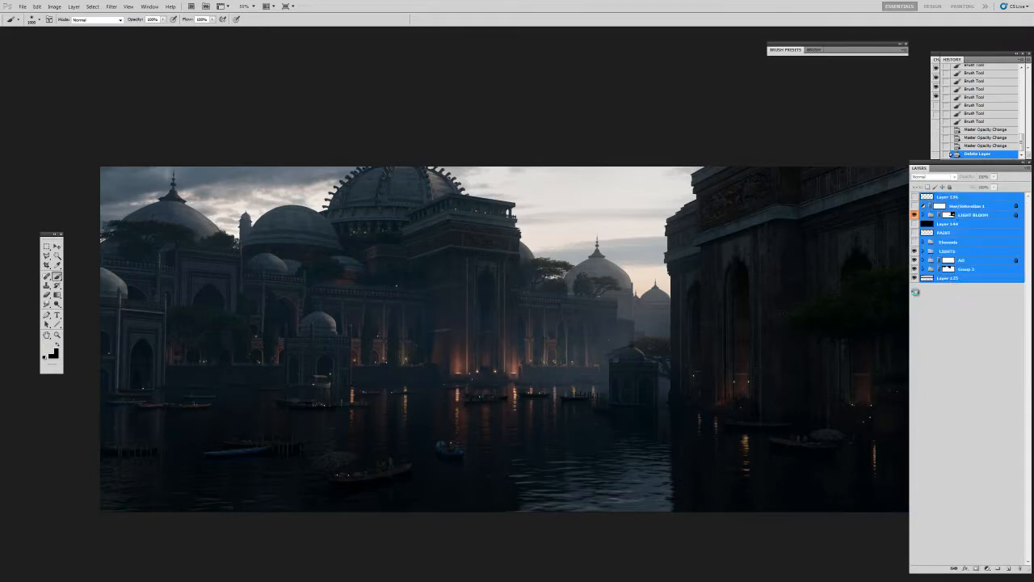
{"action": "key", "text": "ctrl+e"}
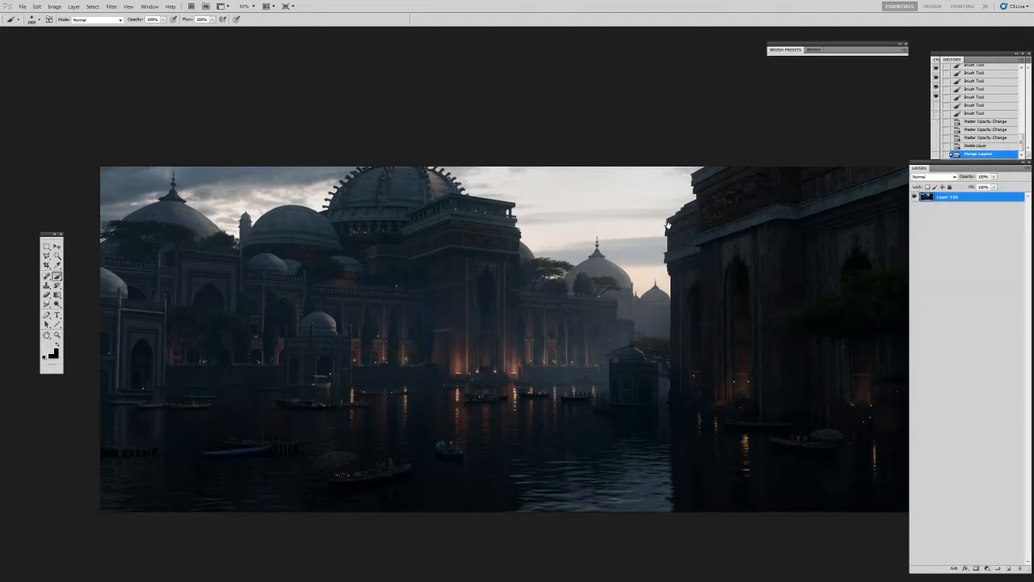
Flip the whole canvas horizontally.
{"action": "left_click_drag", "start_coordinate": [667, 224], "coordinate": [647, 204]}
{"action": "left_click", "coordinate": [55, 7]}
{"action": "mouse_move", "coordinate": [97, 81]}
{"action": "left_click", "coordinate": [174, 114]}
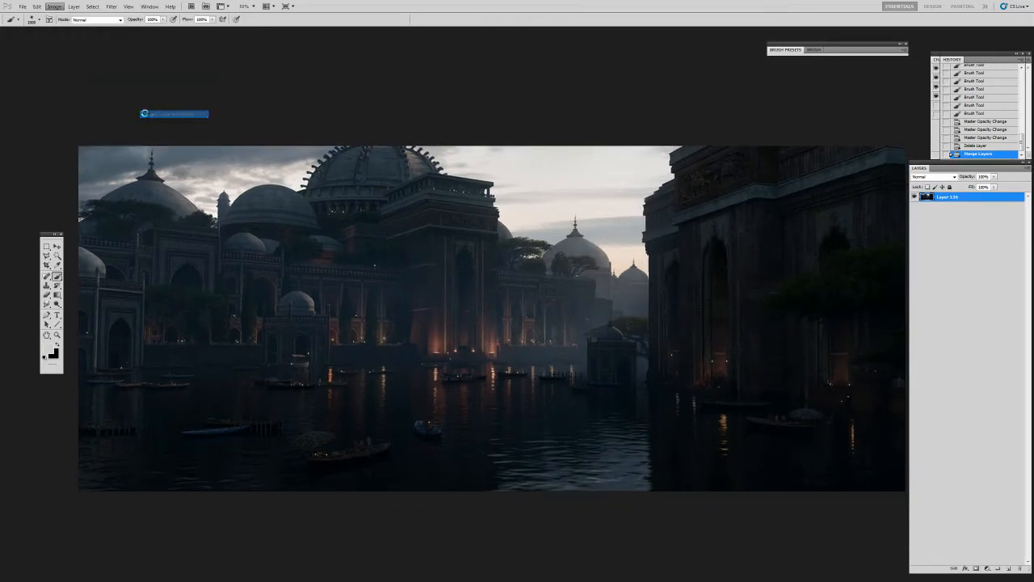
{"action": "left_click_drag", "start_coordinate": [212, 140], "coordinate": [201, 118]}
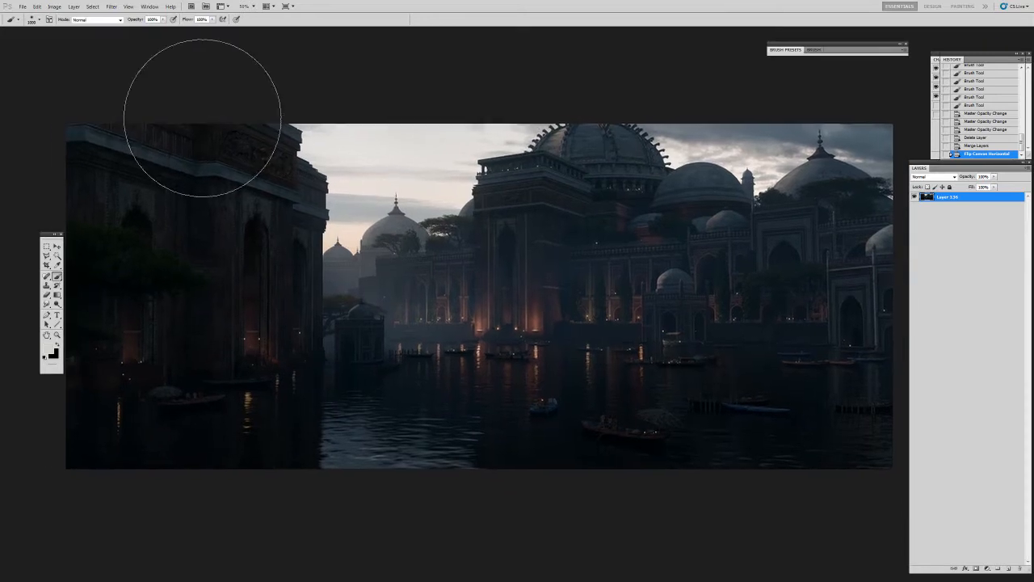
View the flipped painting in full screen mode on a black background, without any interface around it.
{"action": "key", "text": "f"}
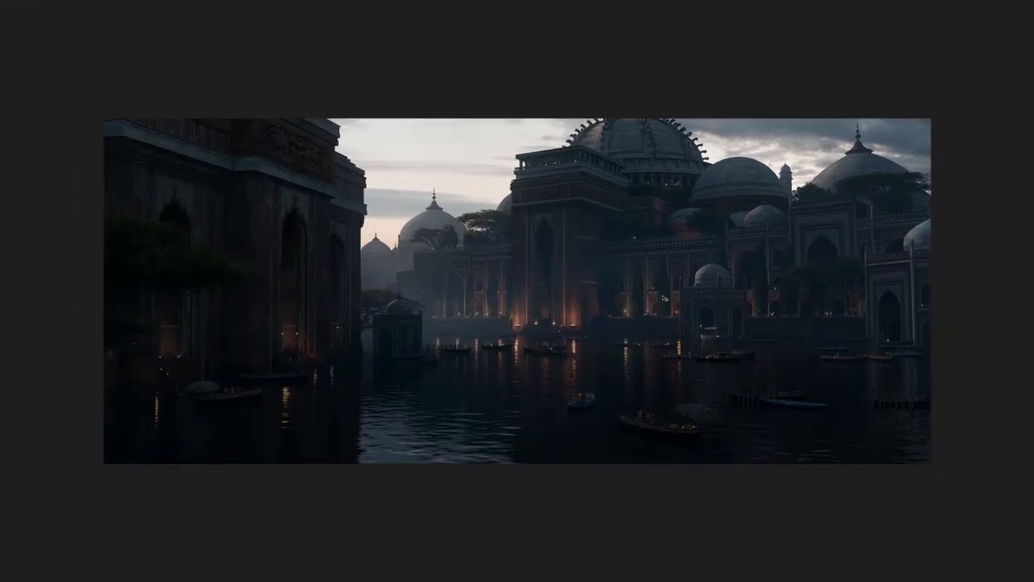
{"action": "key", "text": "f"}
{"action": "left_click_drag", "start_coordinate": [651, 287], "coordinate": [683, 288]}
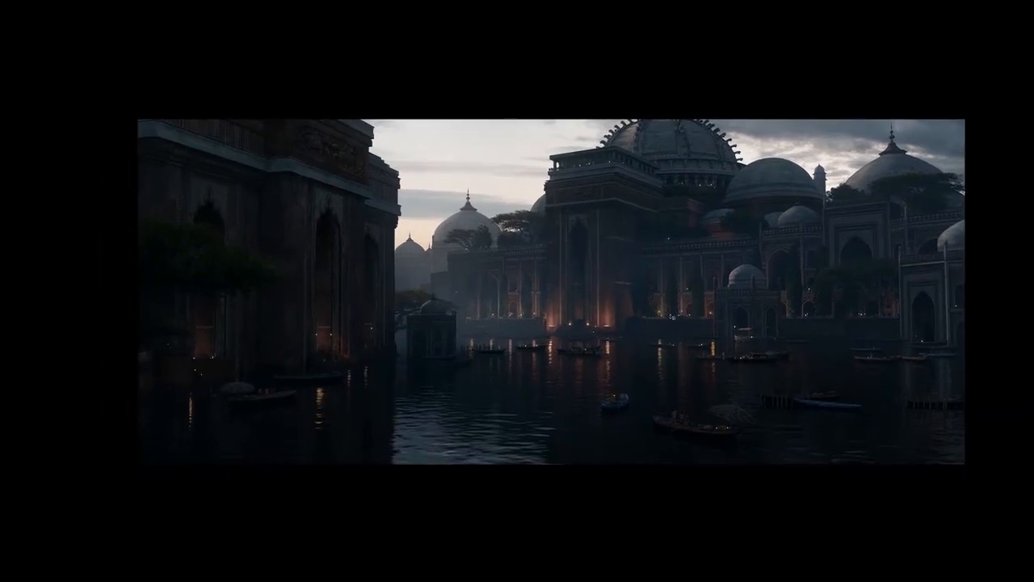
{"action": "left_click_drag", "start_coordinate": [640, 445], "coordinate": [638, 442]}
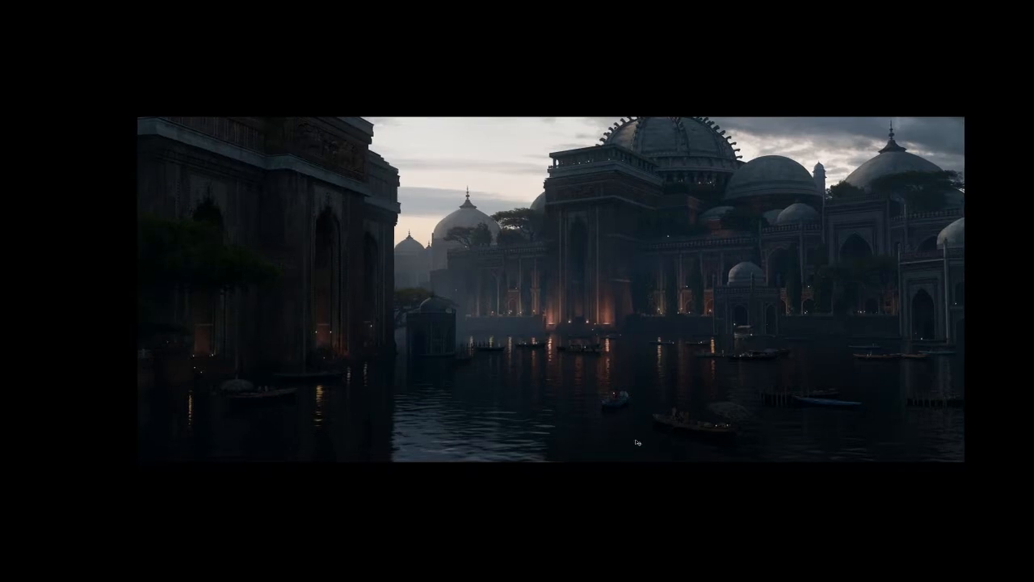